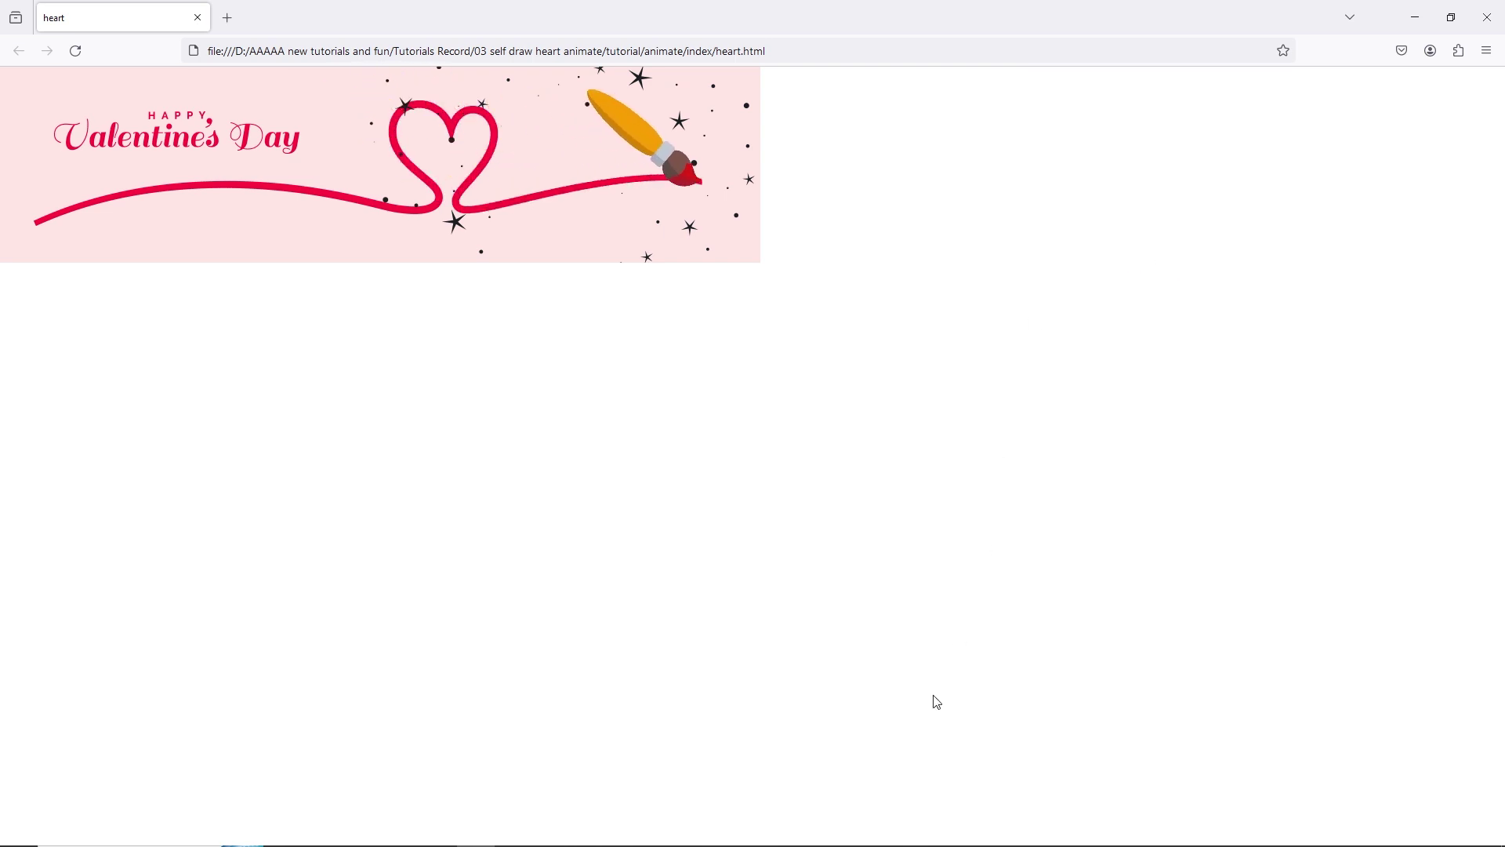
Step: View the sample animation of self-drawing bottle, leaf and T-shirt outlines, then minimise it
left_click(900, 836)
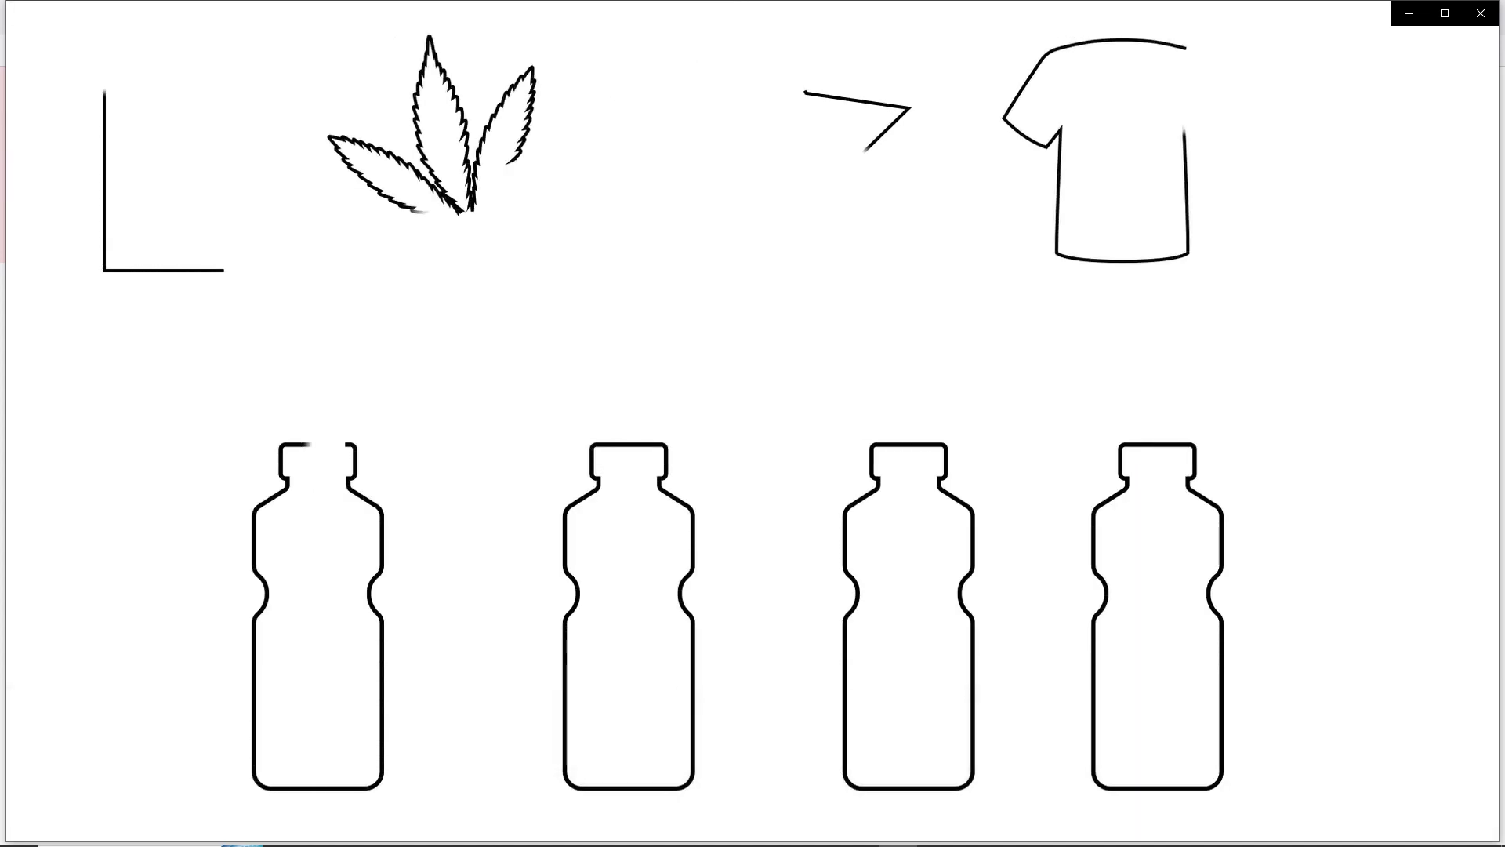
left_click(1407, 18)
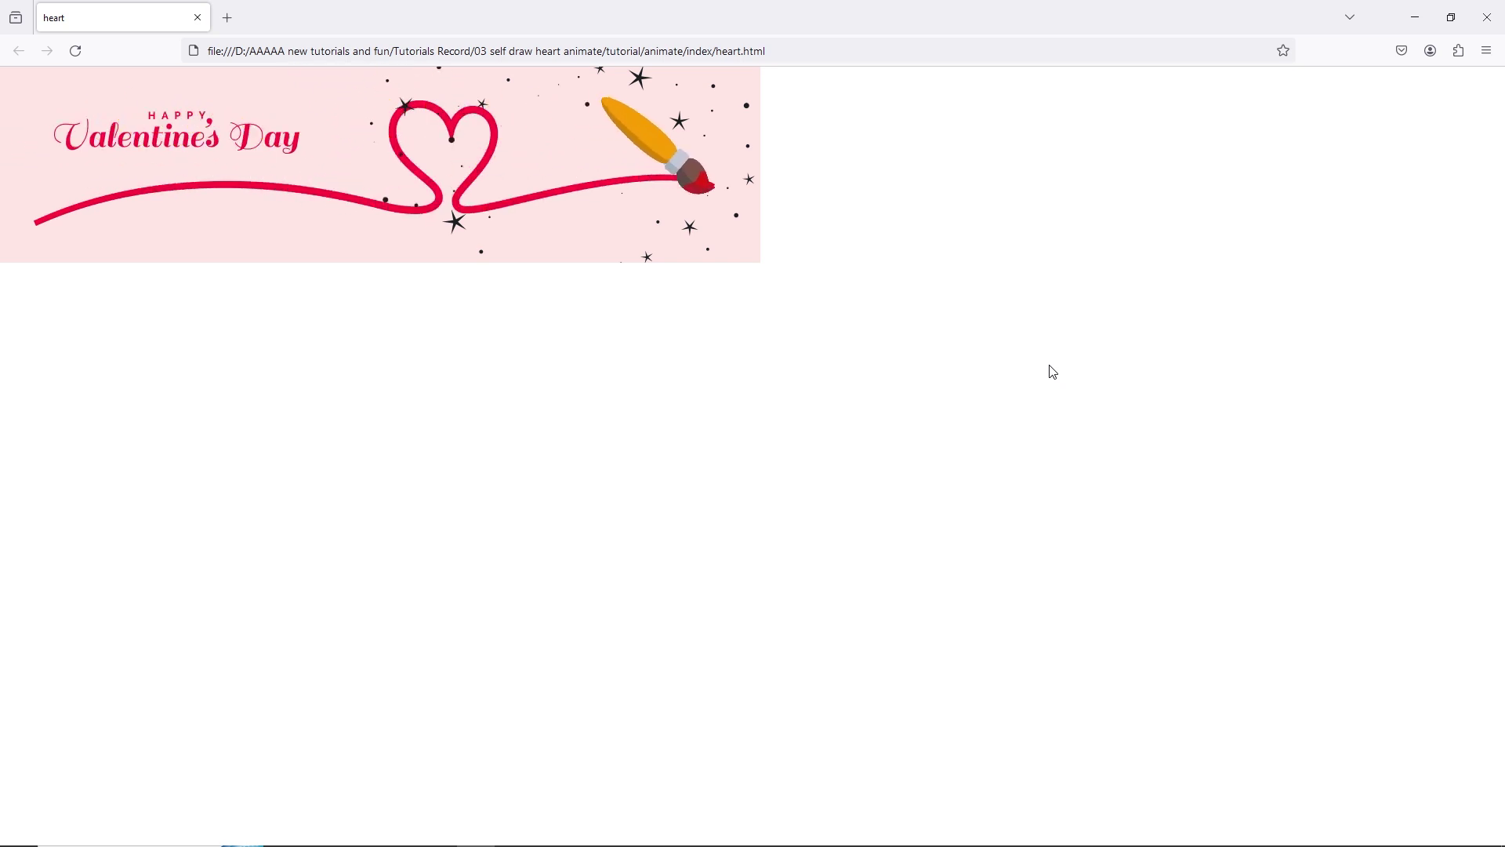
Step: Switch to the Freepik page, start the free download of the minimal line hearts Valentine's Day vector, and cancel the save
key("alt+Tab")
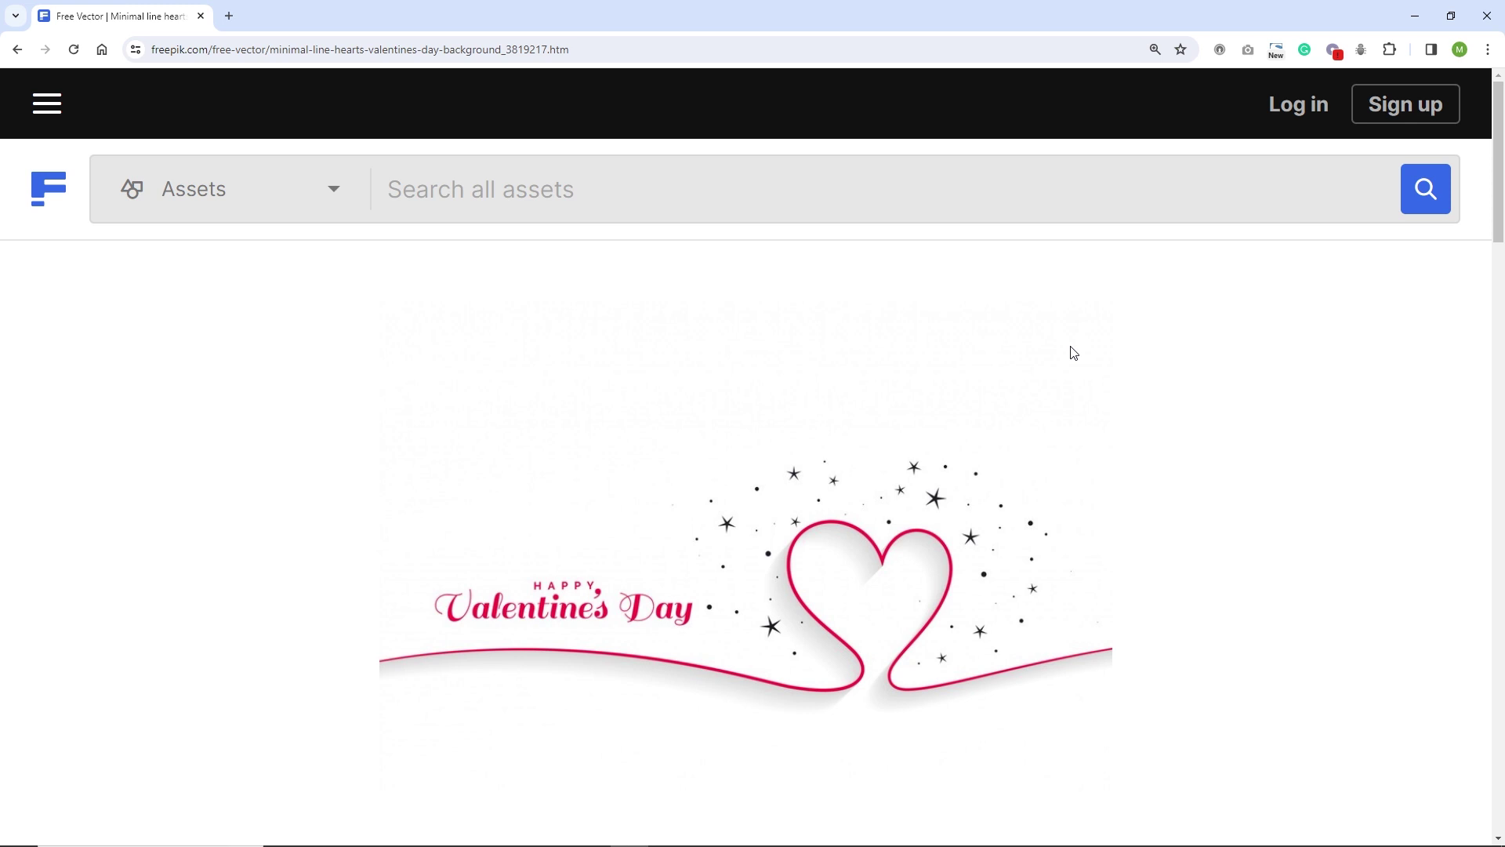
scroll(1035, 388, "down", 7)
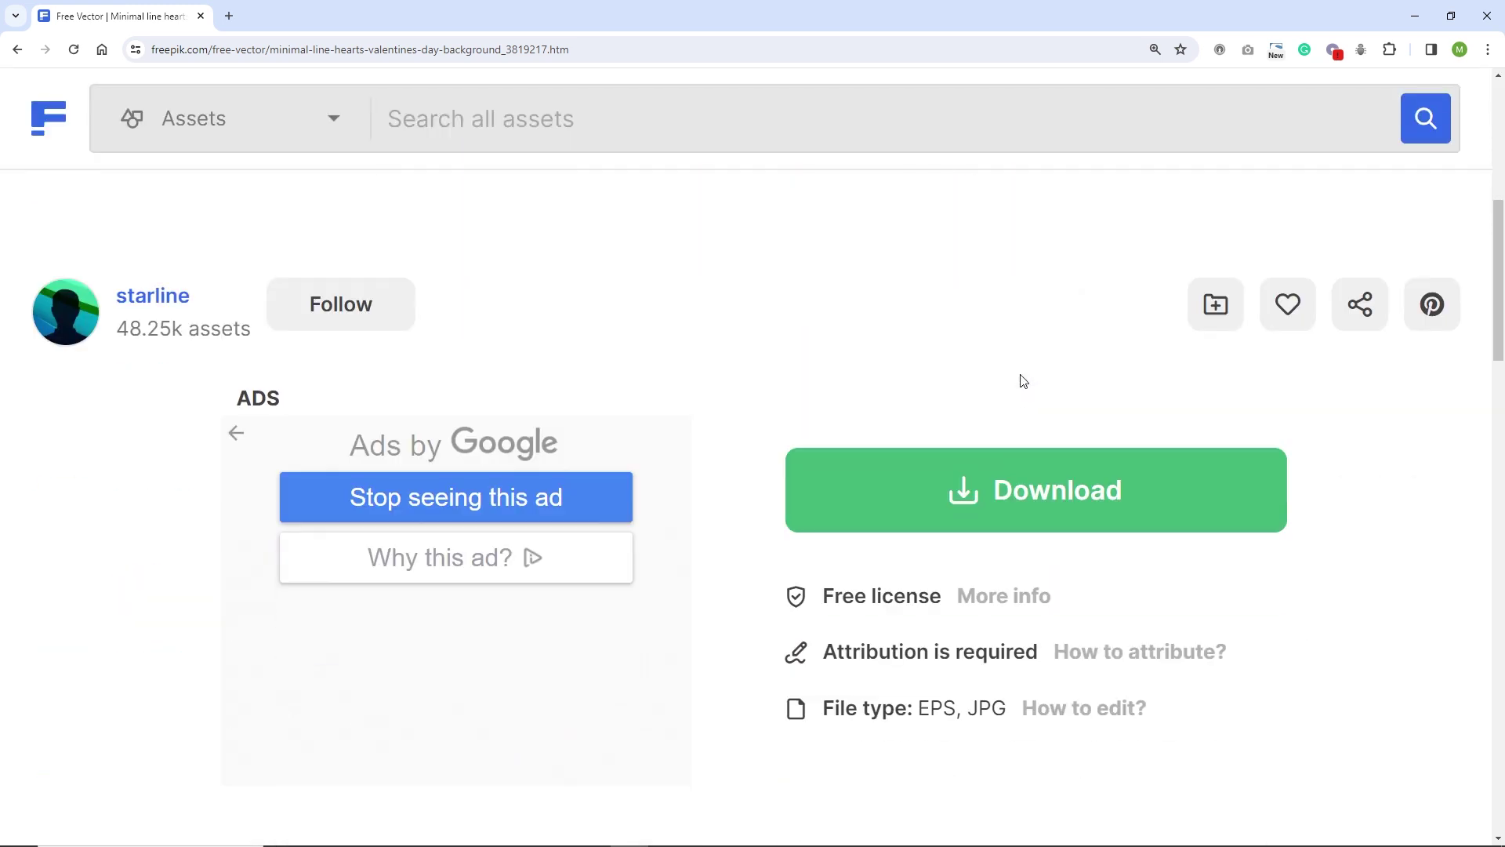
left_click(994, 497)
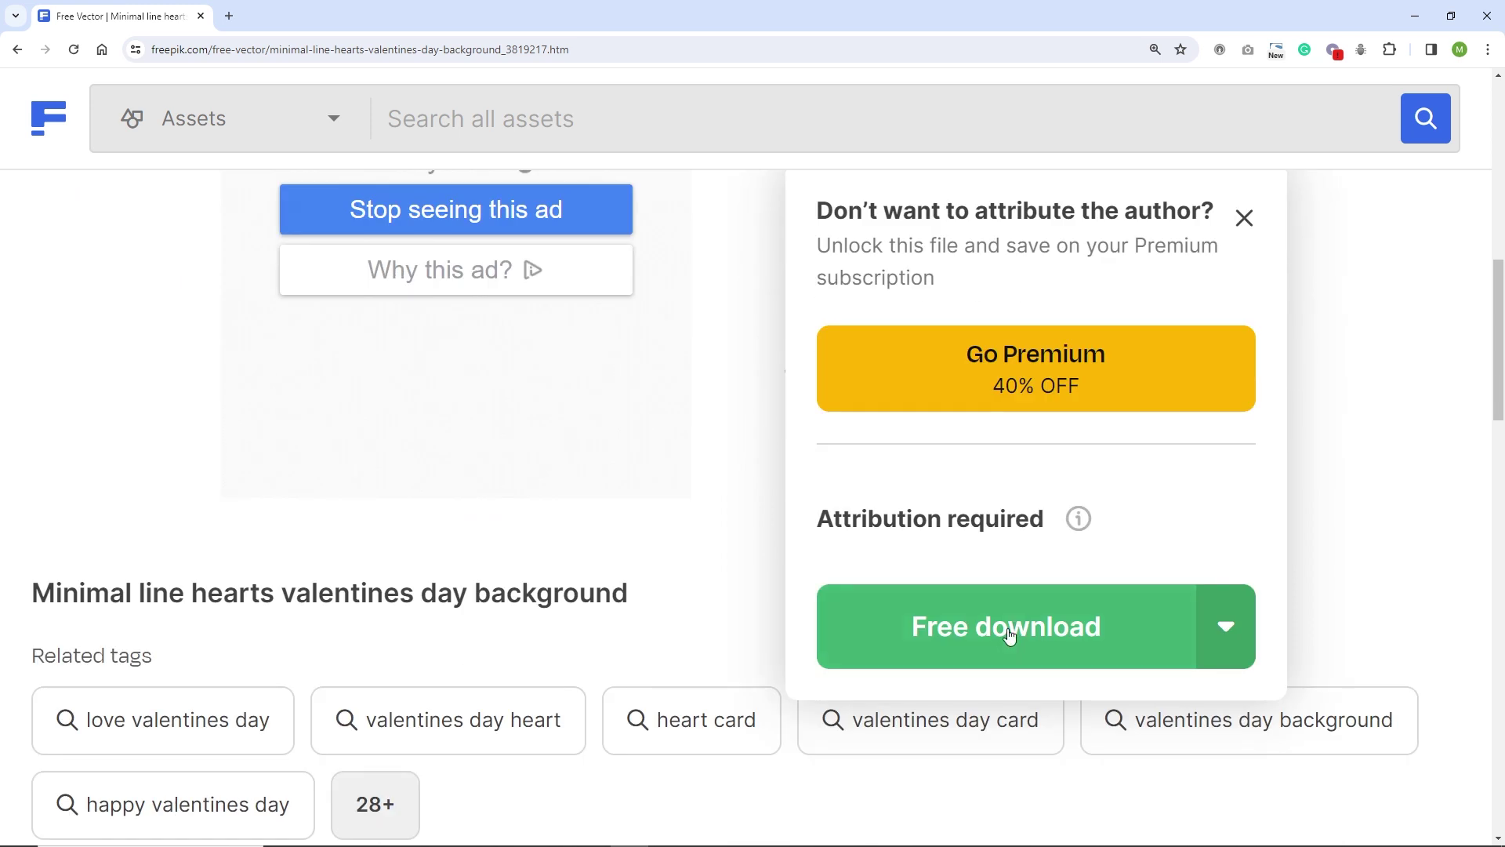
left_click(978, 634)
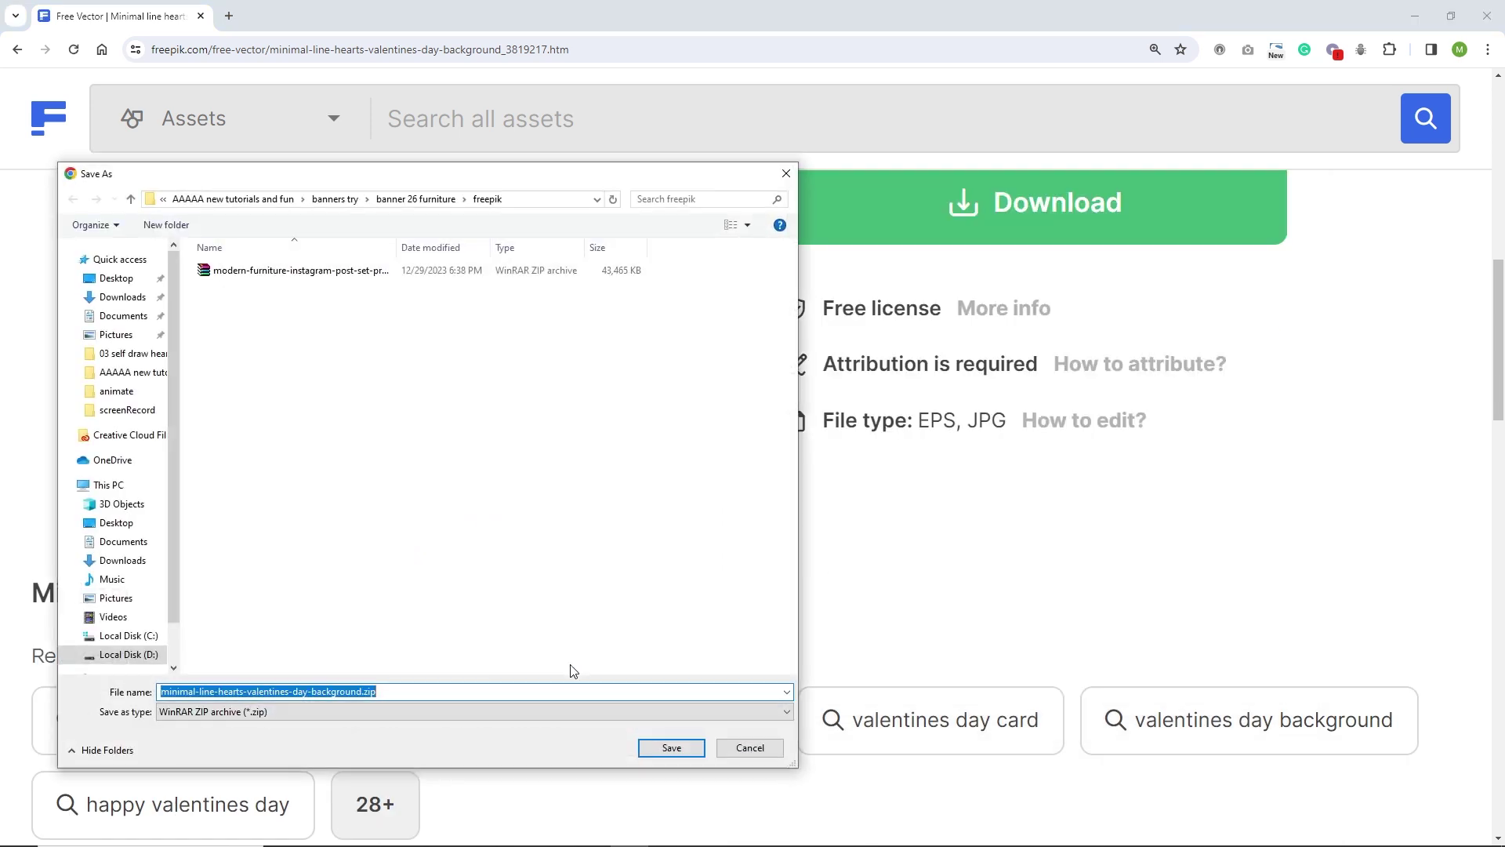
left_click(754, 751)
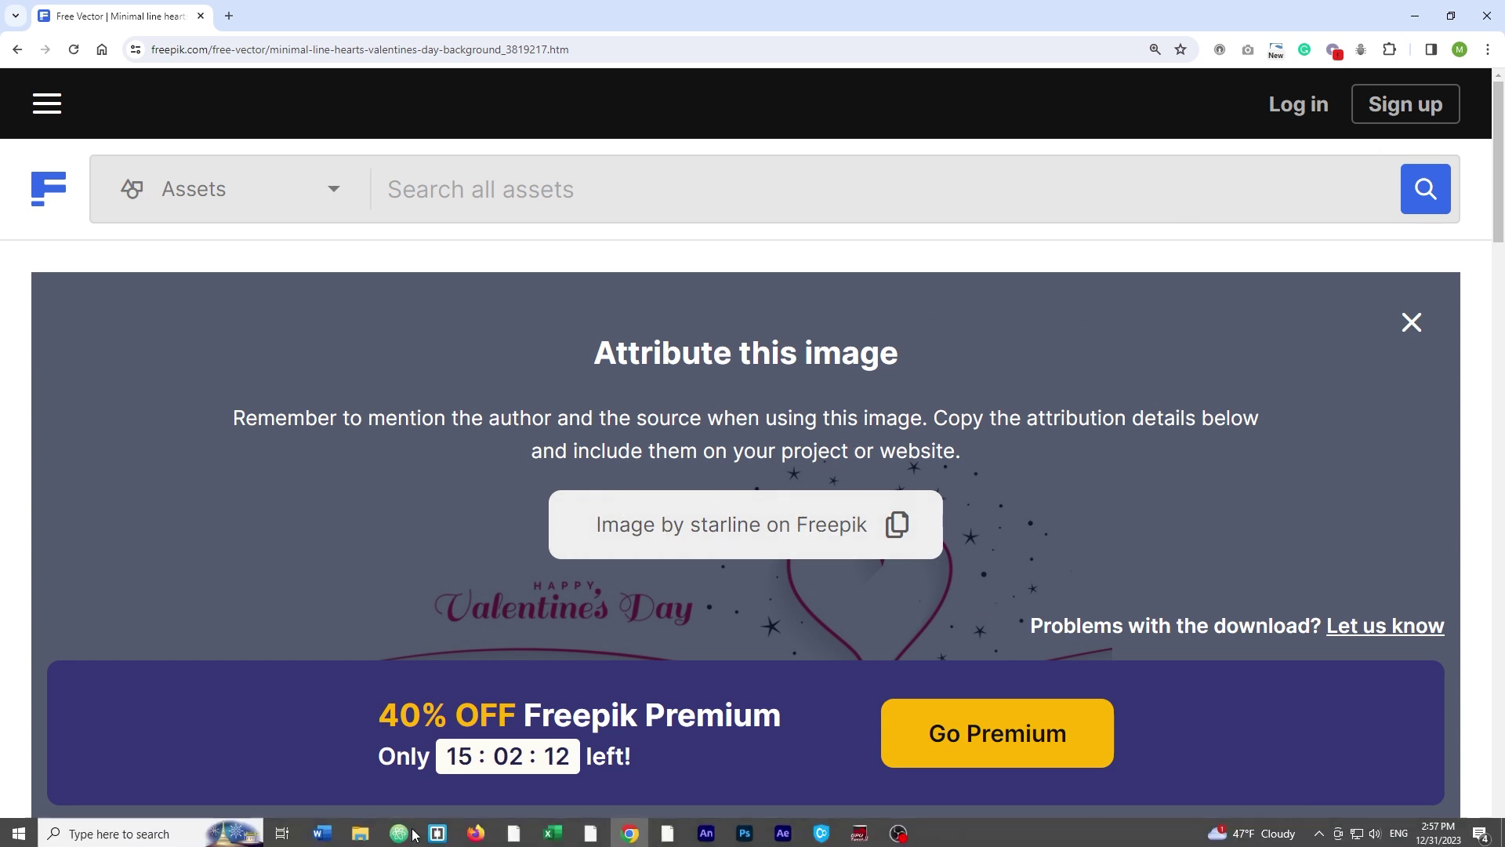
Step: Extract the minimal-line-hearts-valentines-day-background zip archive into the tutorial's freepik folder
left_click(360, 831)
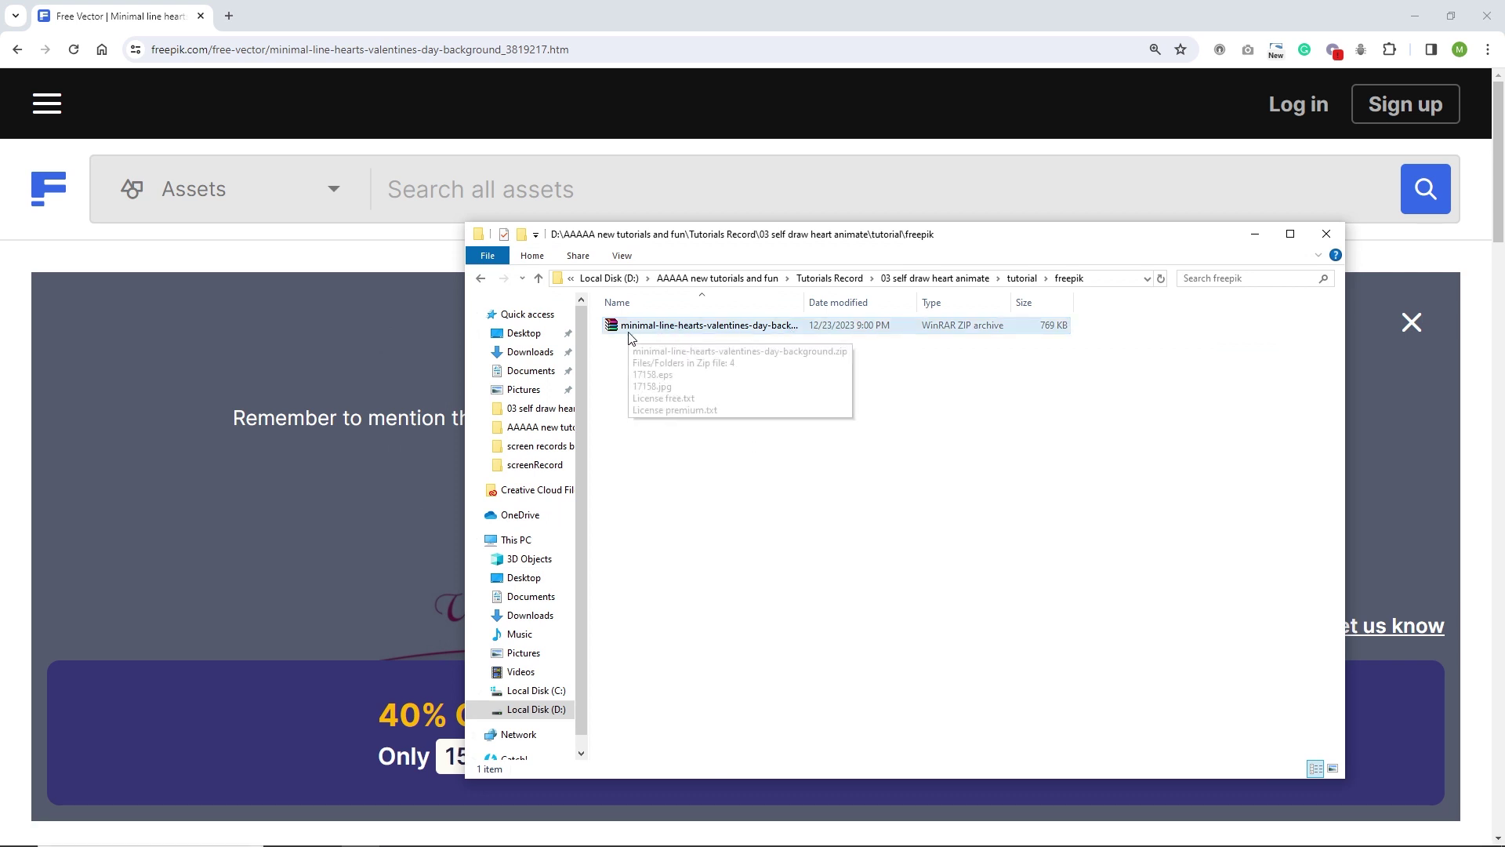
double_click(653, 328)
right_click(651, 329)
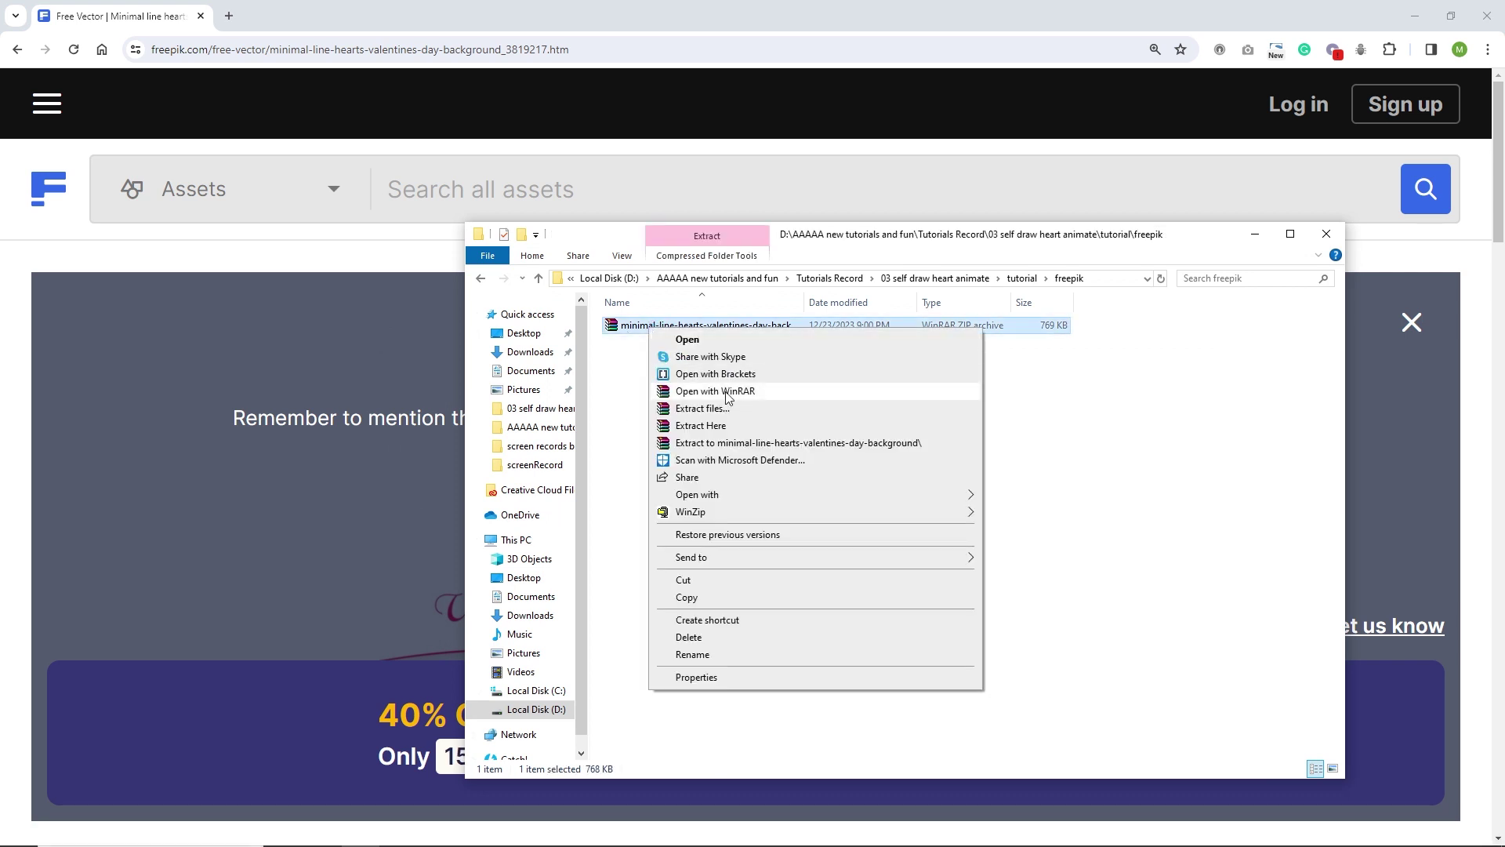
left_click(716, 428)
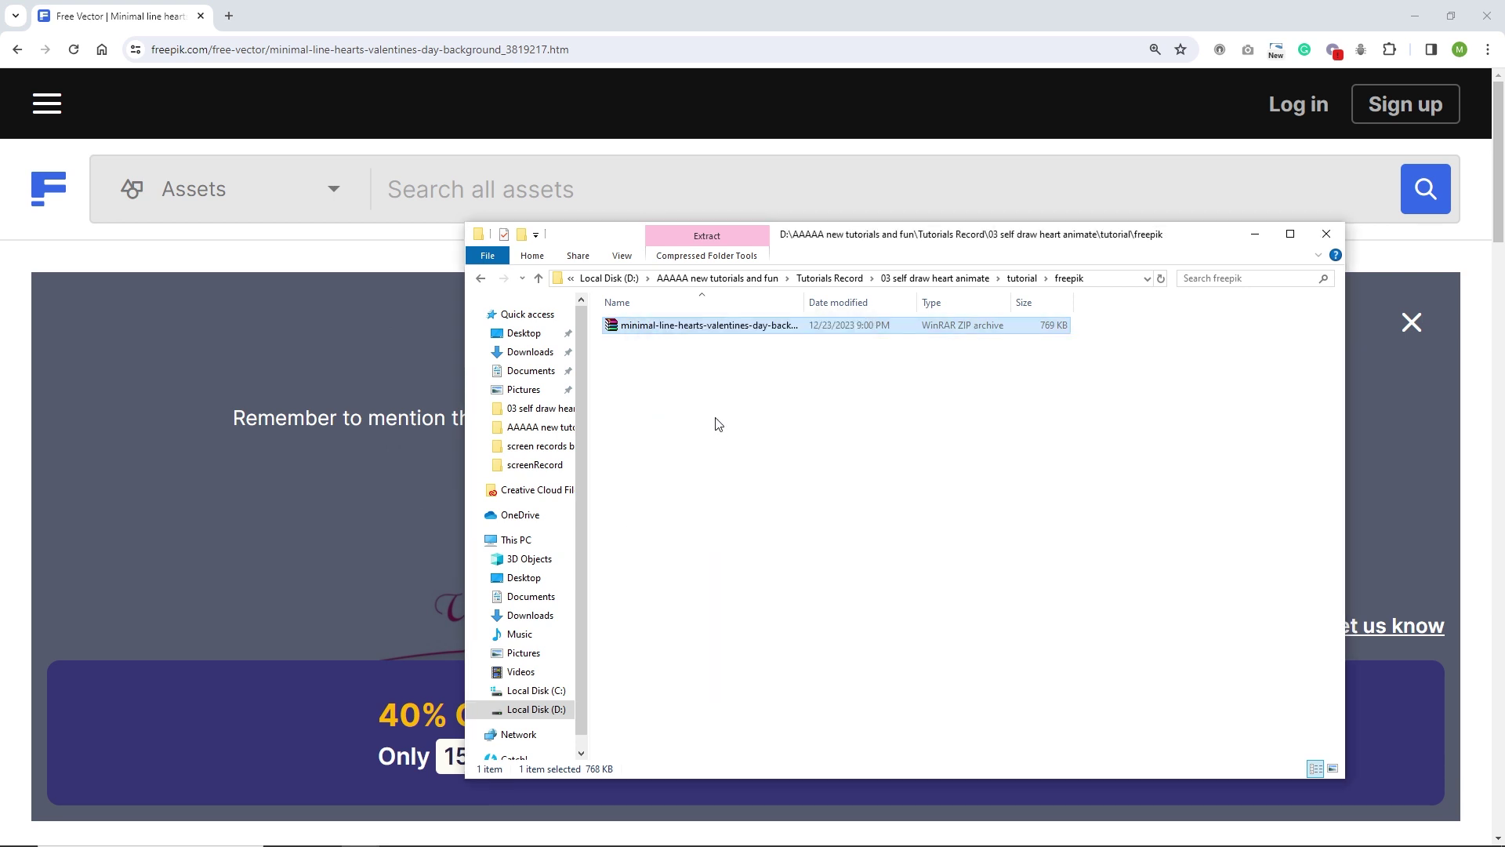
left_click(745, 502)
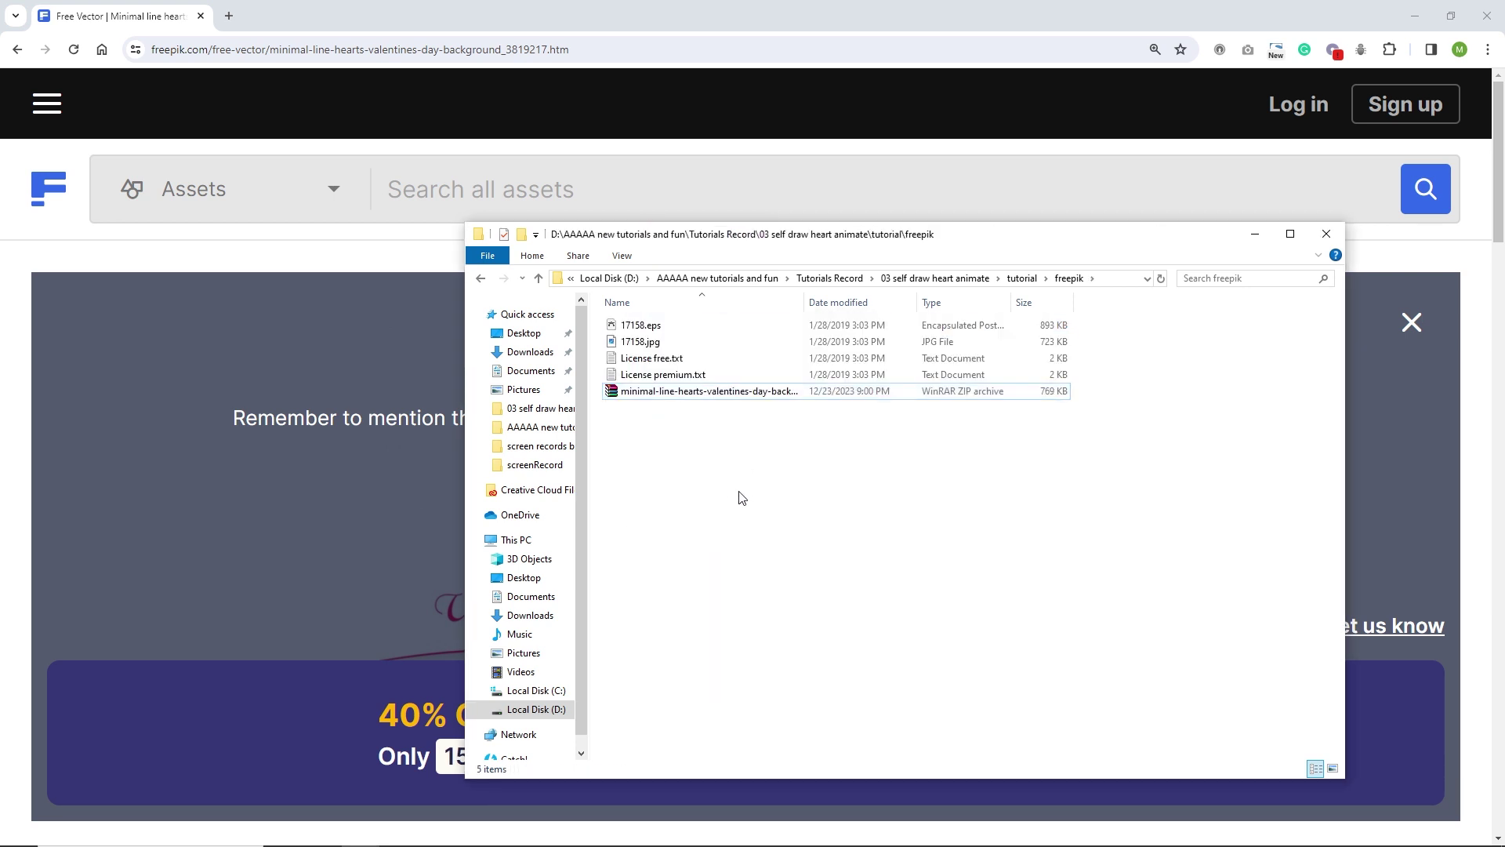
Step: Open the extracted 17158.eps file in Illustrator and fit the whole artwork in view
left_click(649, 329)
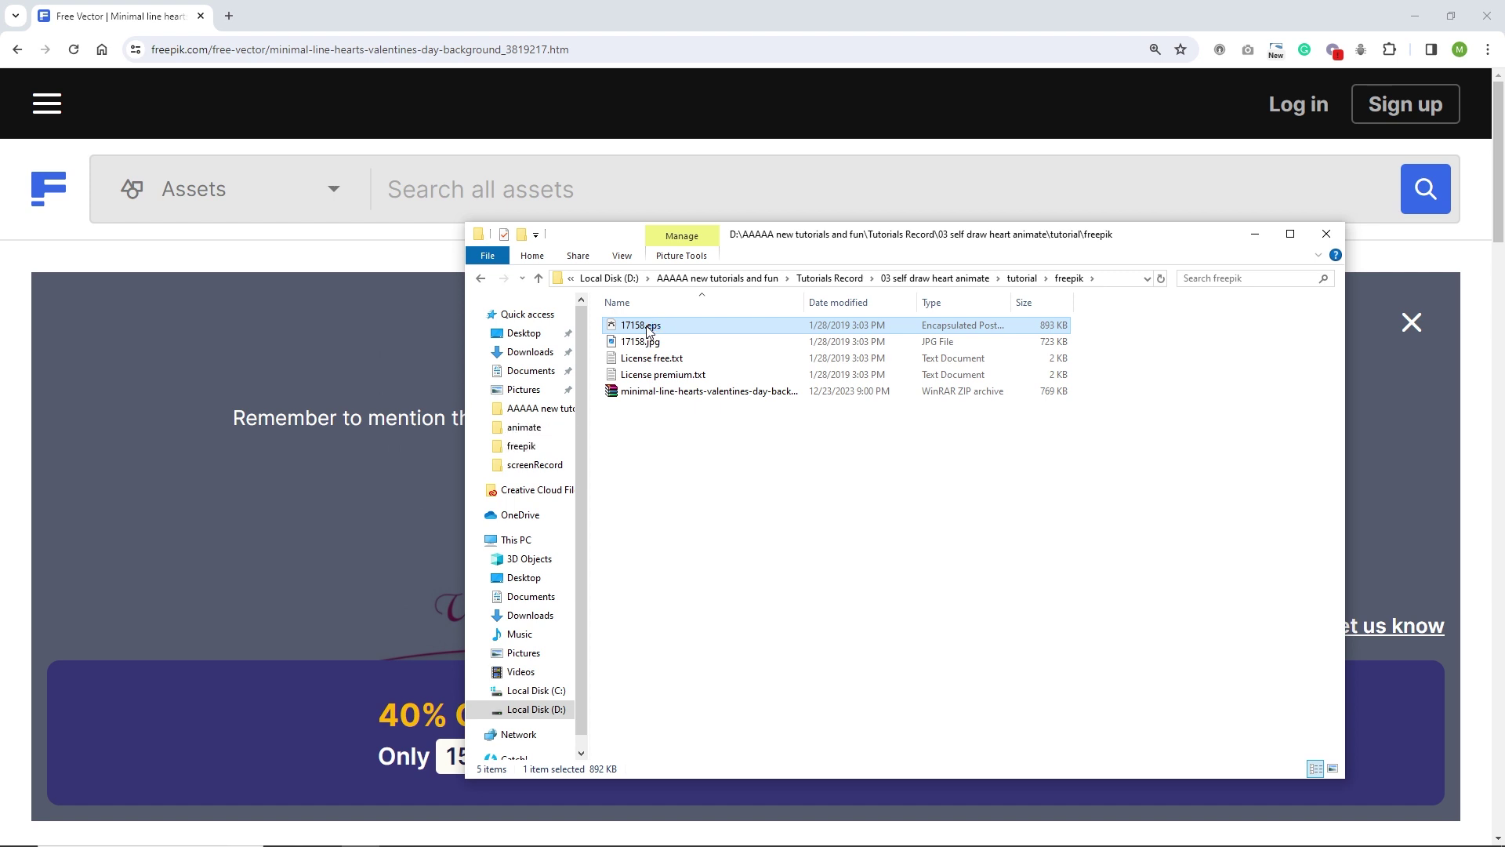
double_click(649, 329)
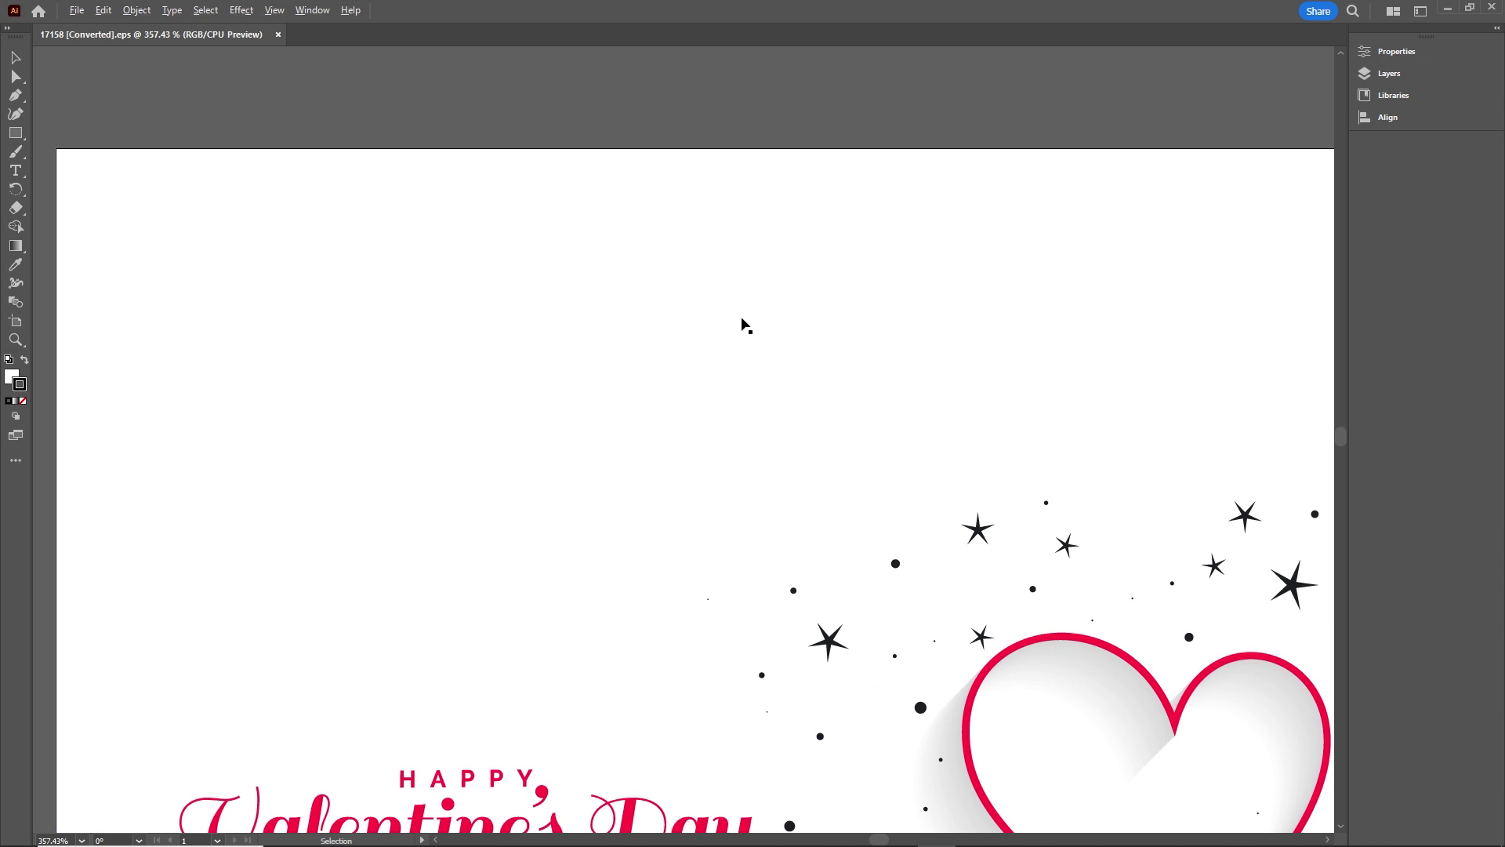
scroll(743, 326, "down", 2)
scroll(877, 427, "up", 3)
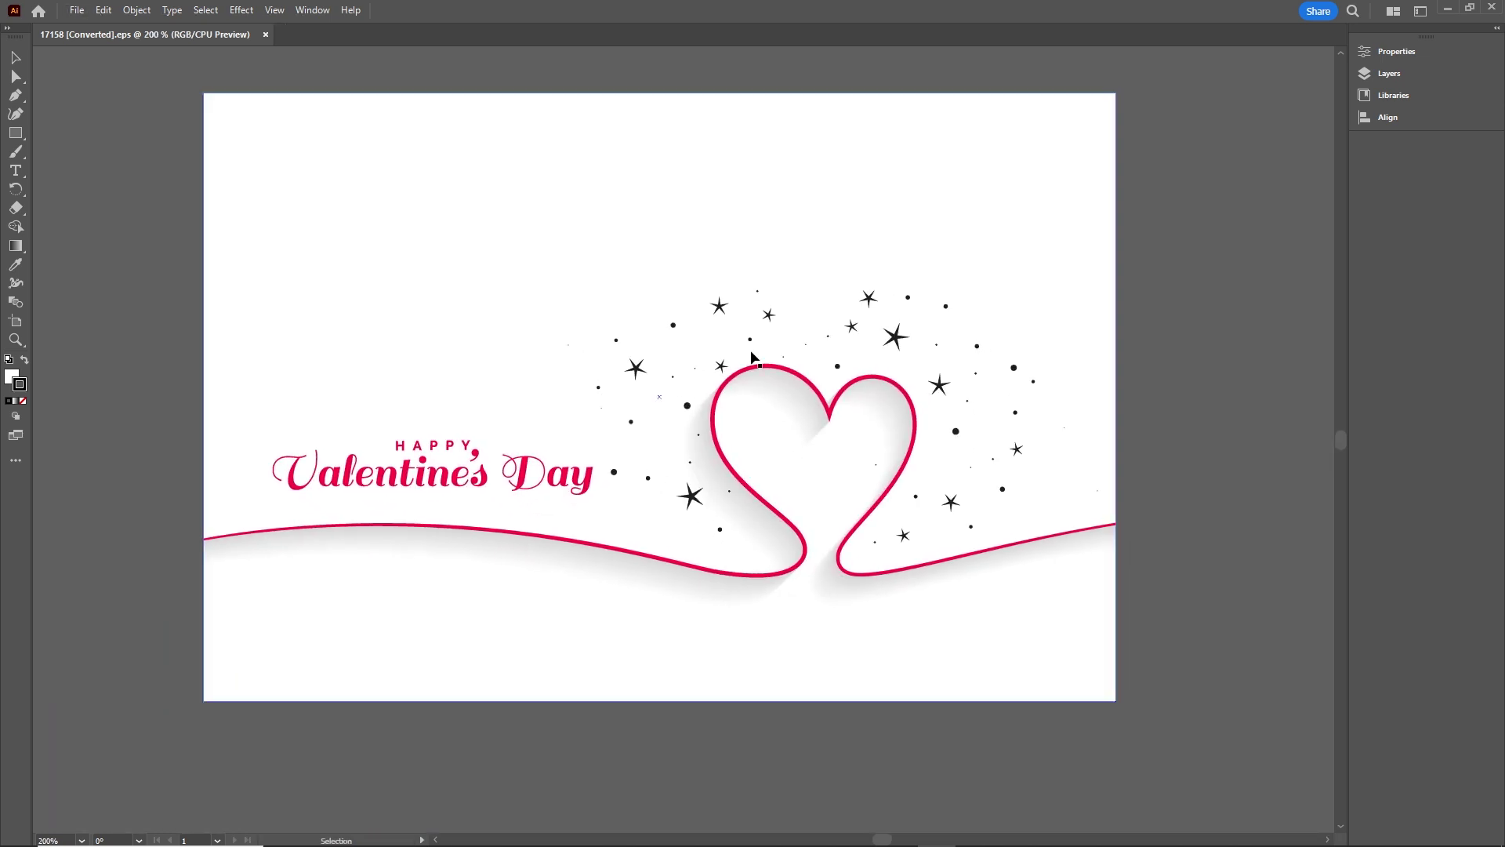
scroll(751, 367, "down", 2)
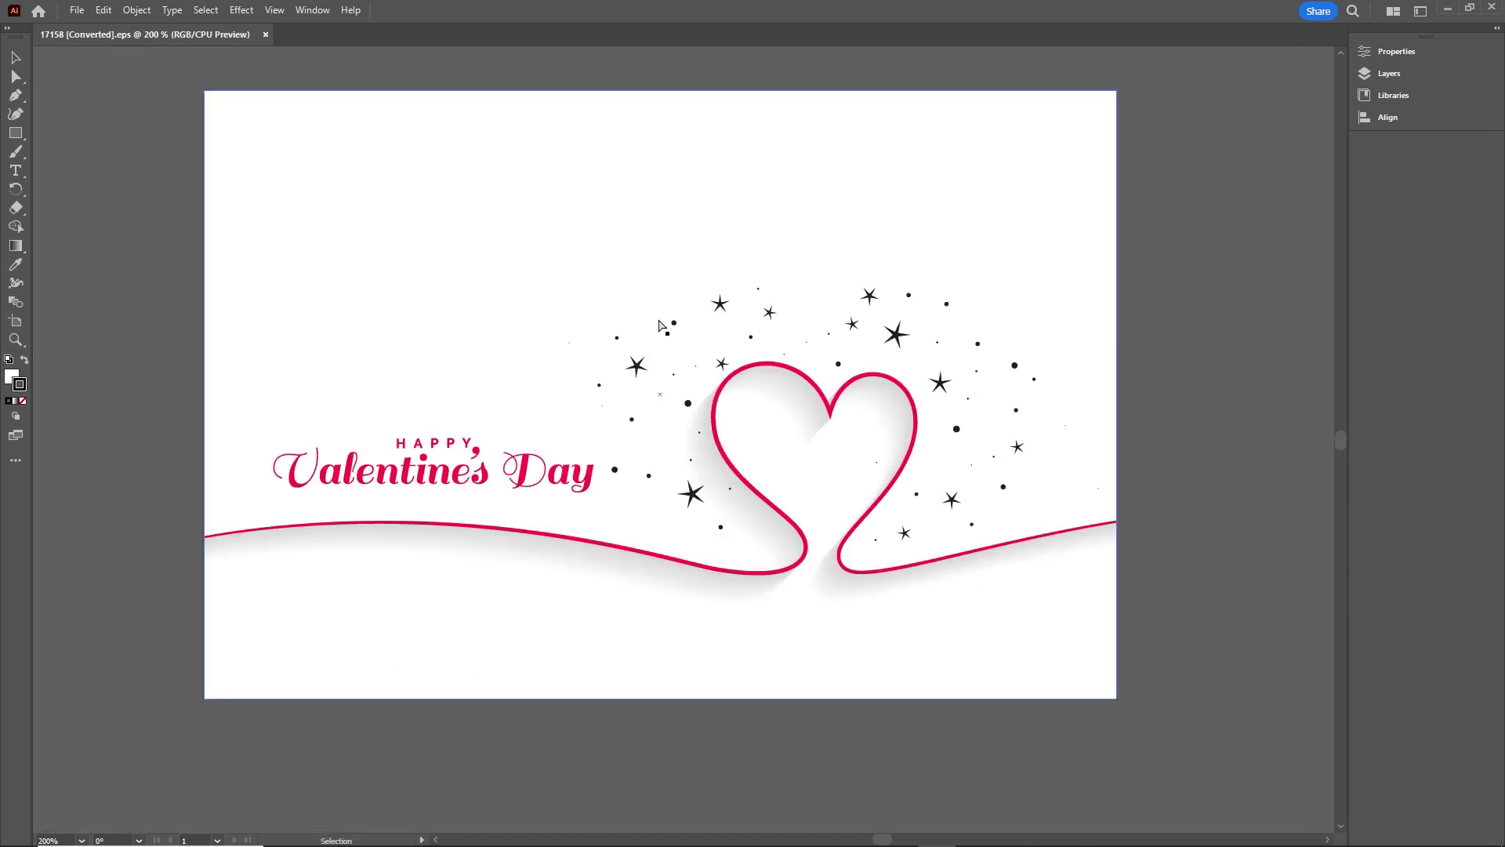
Step: Create a new document 970 px wide and 250 px high in RGB color mode
key("ctrl+n")
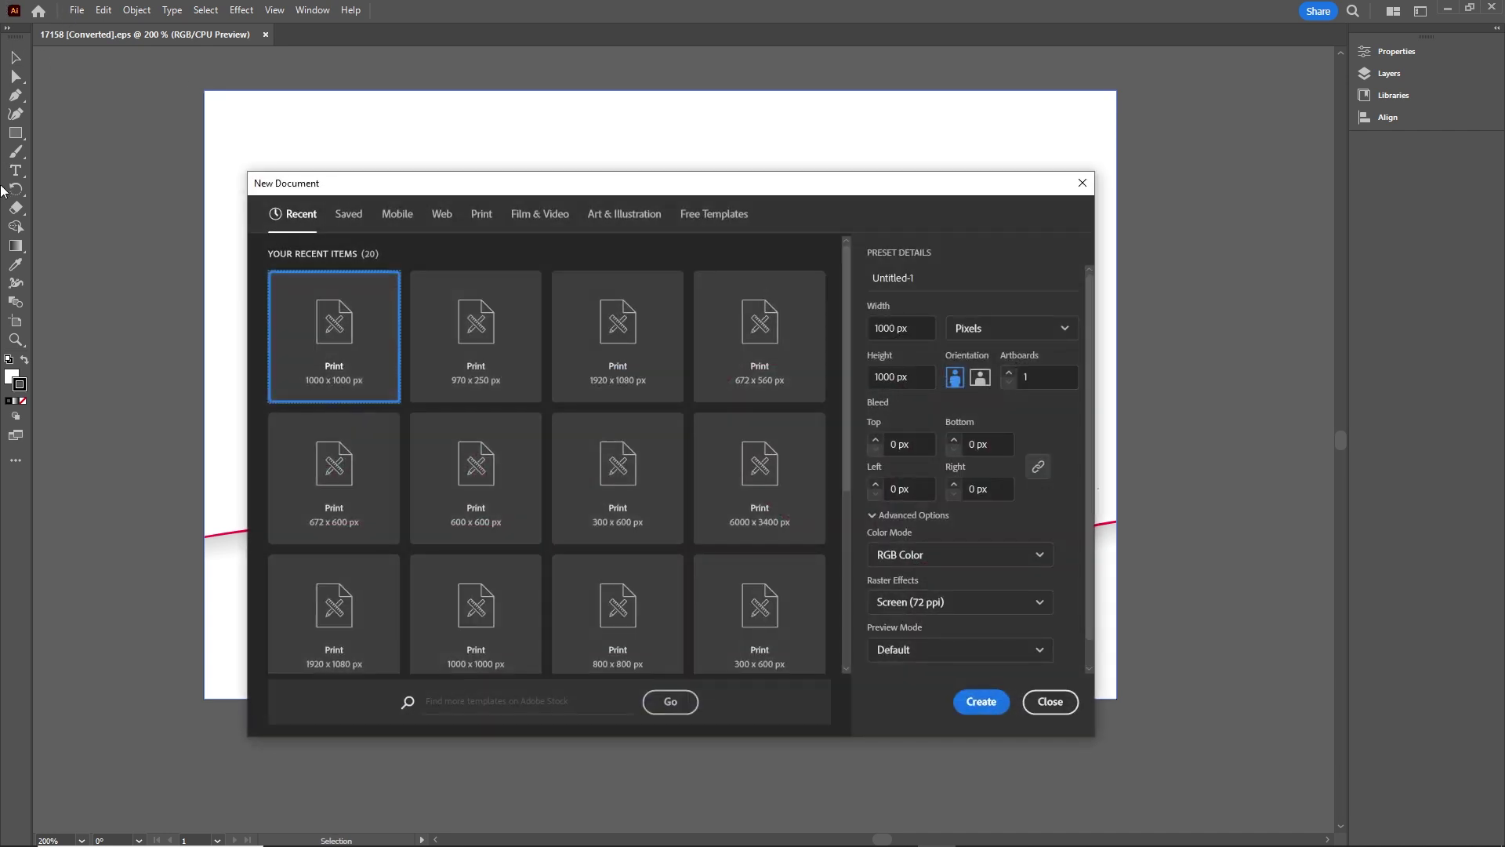
left_click(895, 328)
type("97")
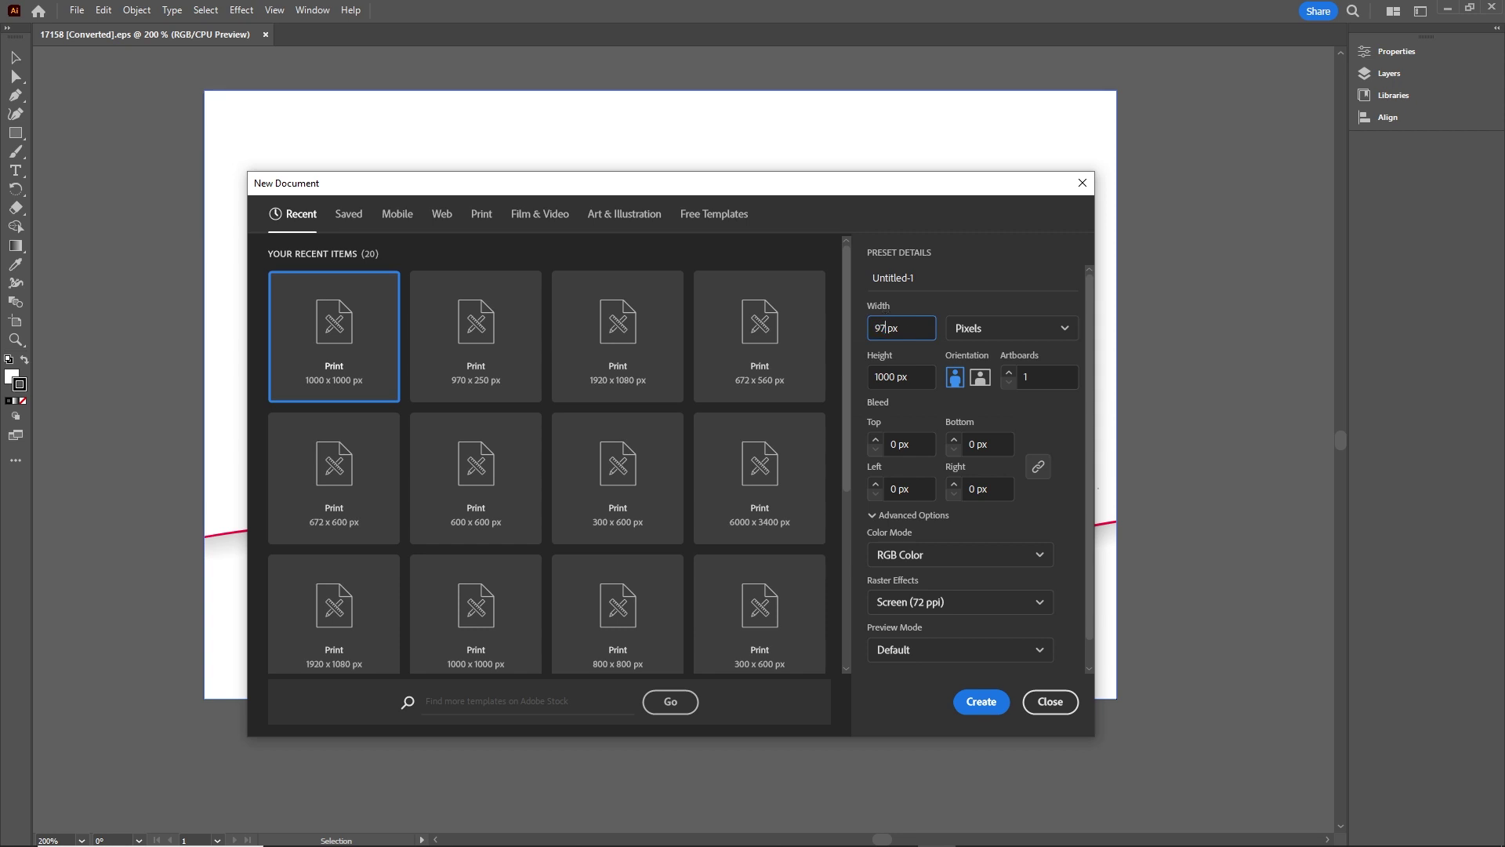
left_click(895, 375)
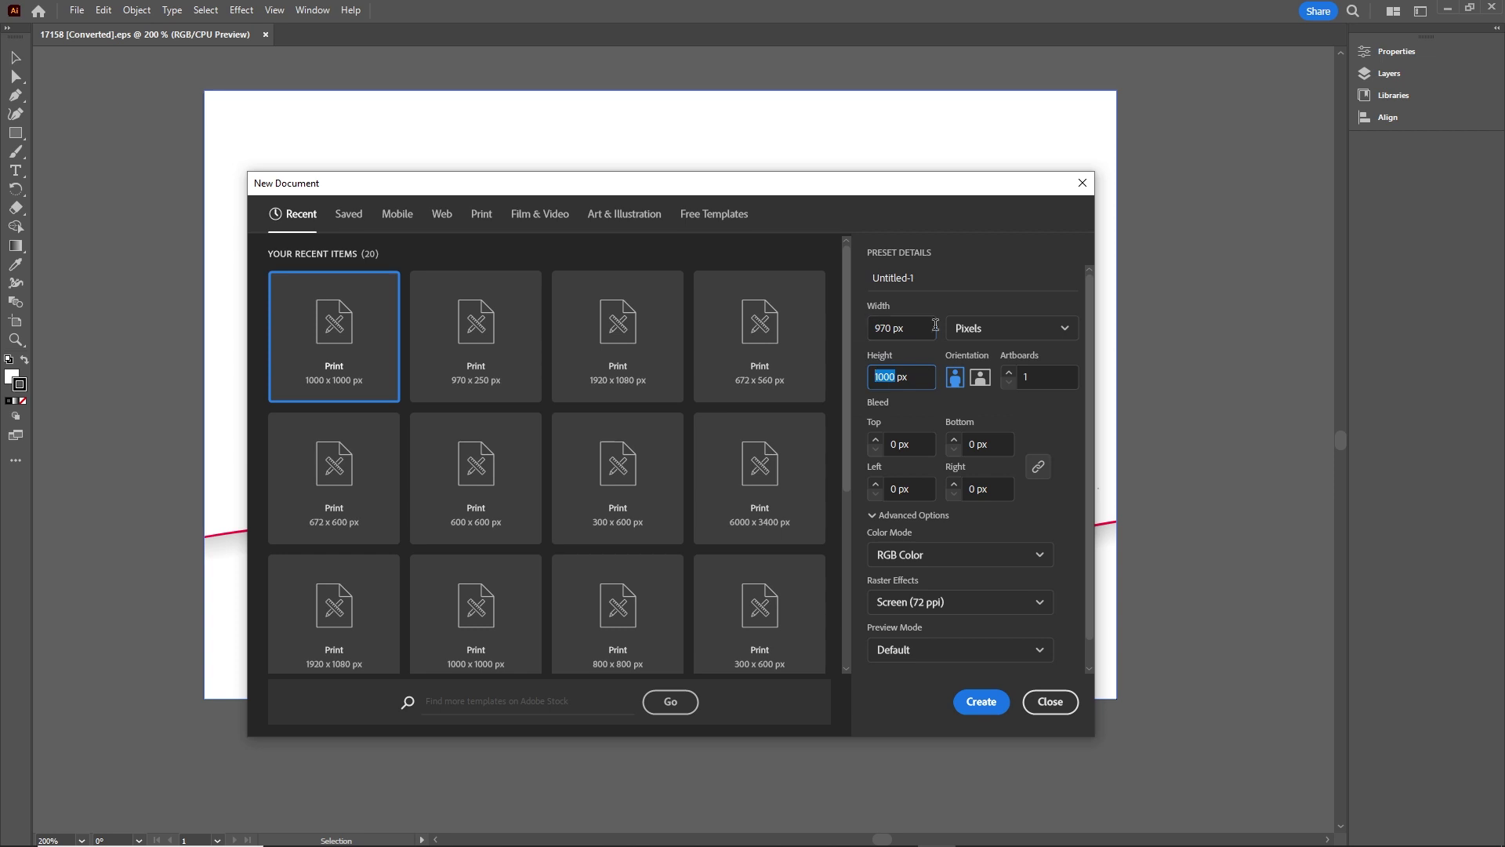
type("25")
left_click(982, 708)
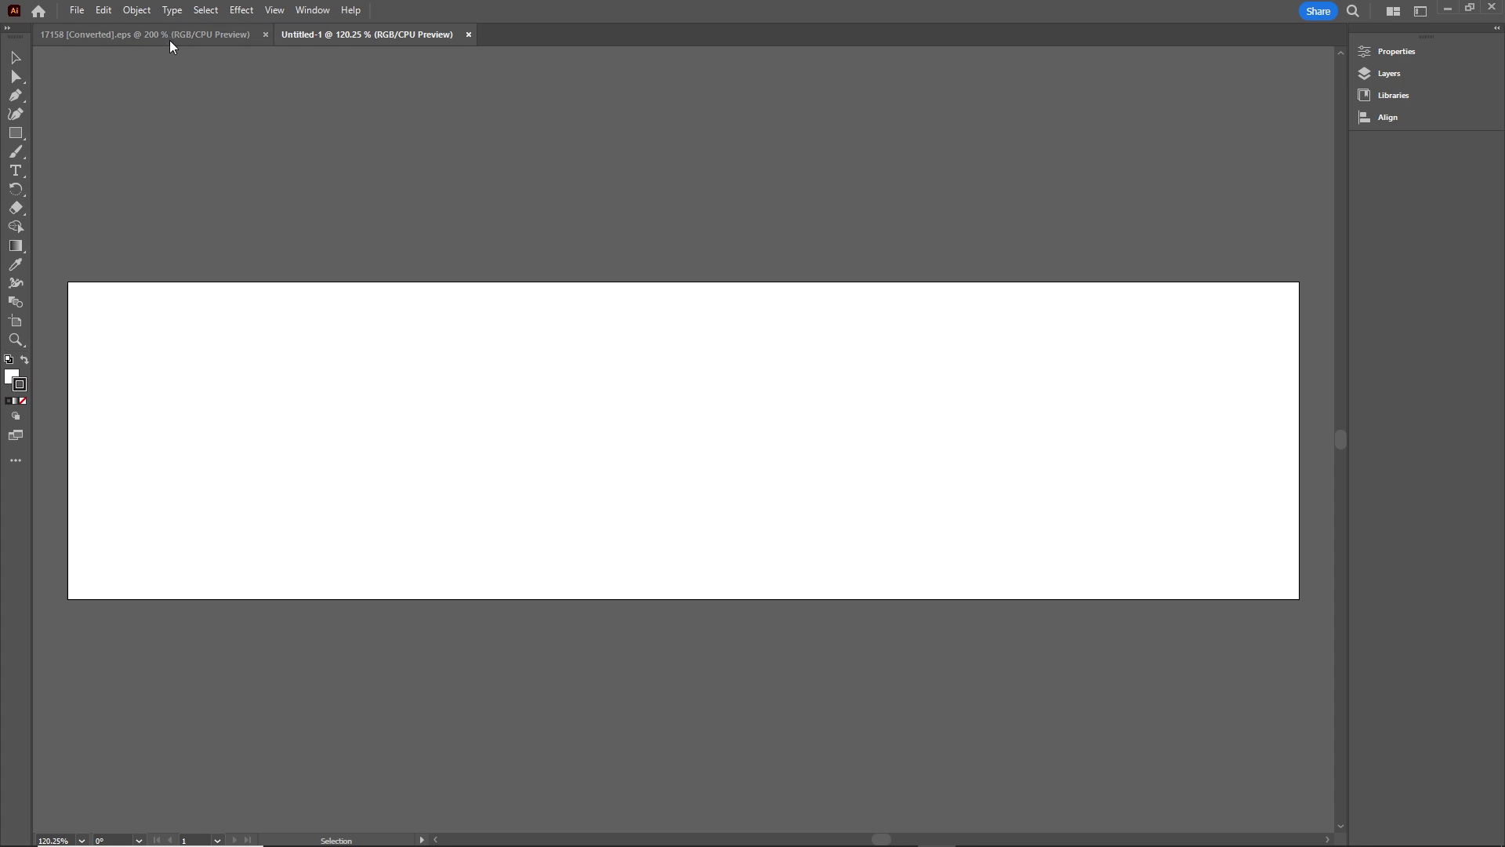
Step: Isolate the red heart line in the 17158 artwork and copy it into the new banner document
left_click(170, 37)
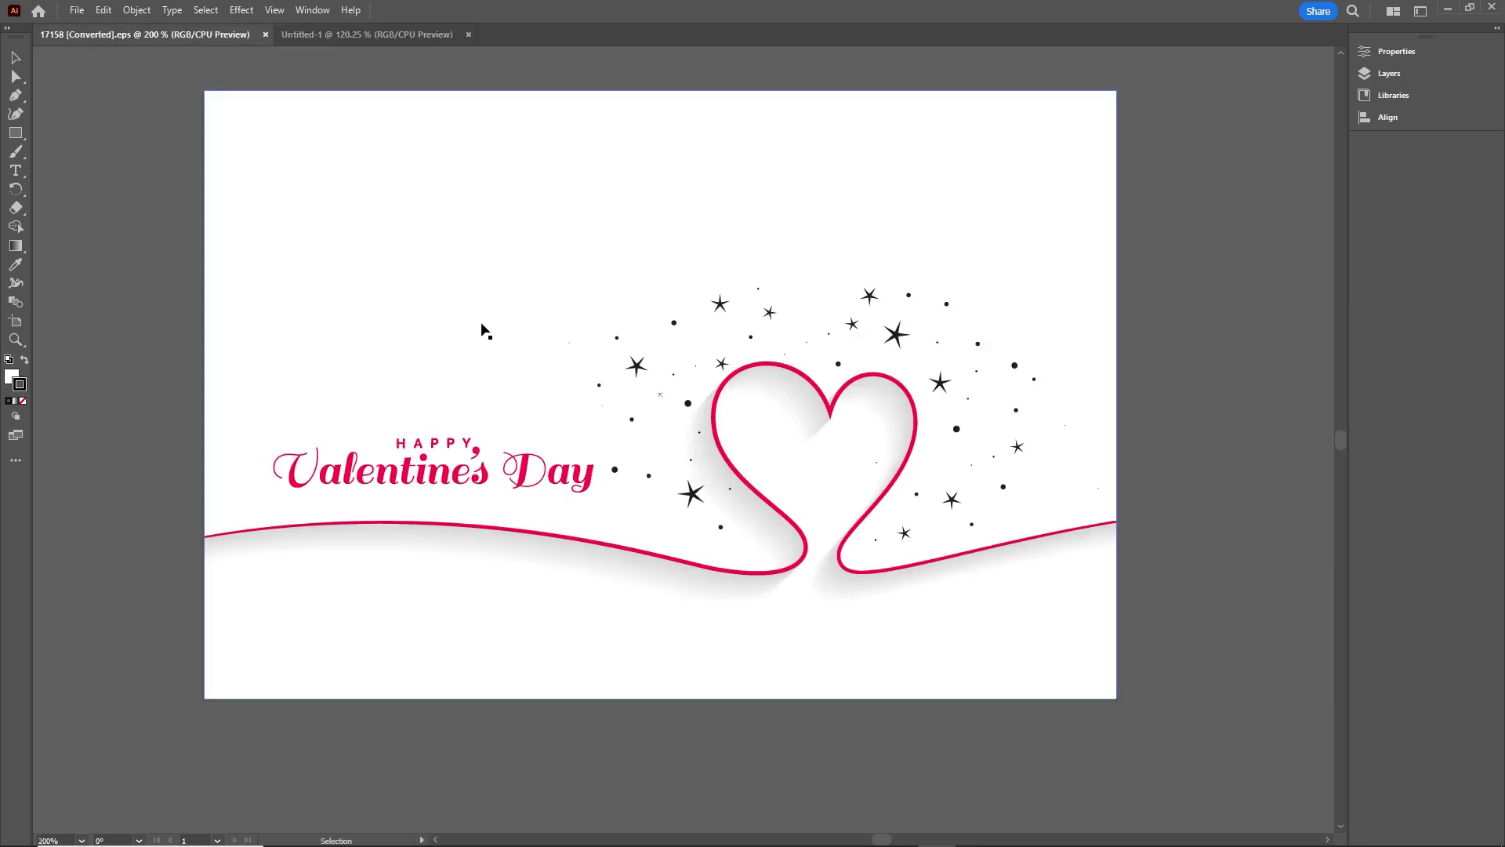
left_click(741, 473)
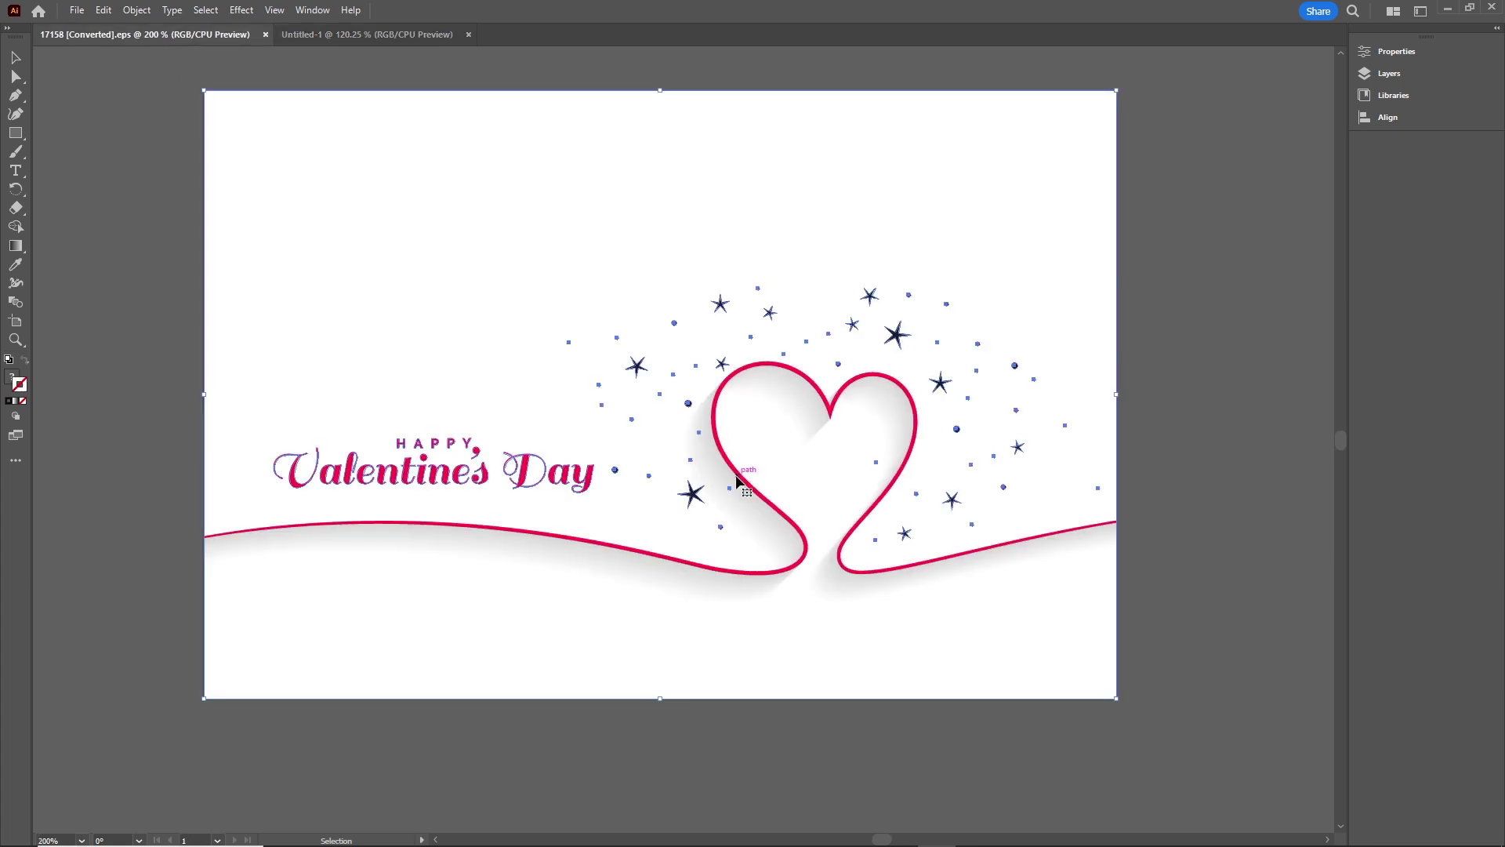
double_click(741, 481)
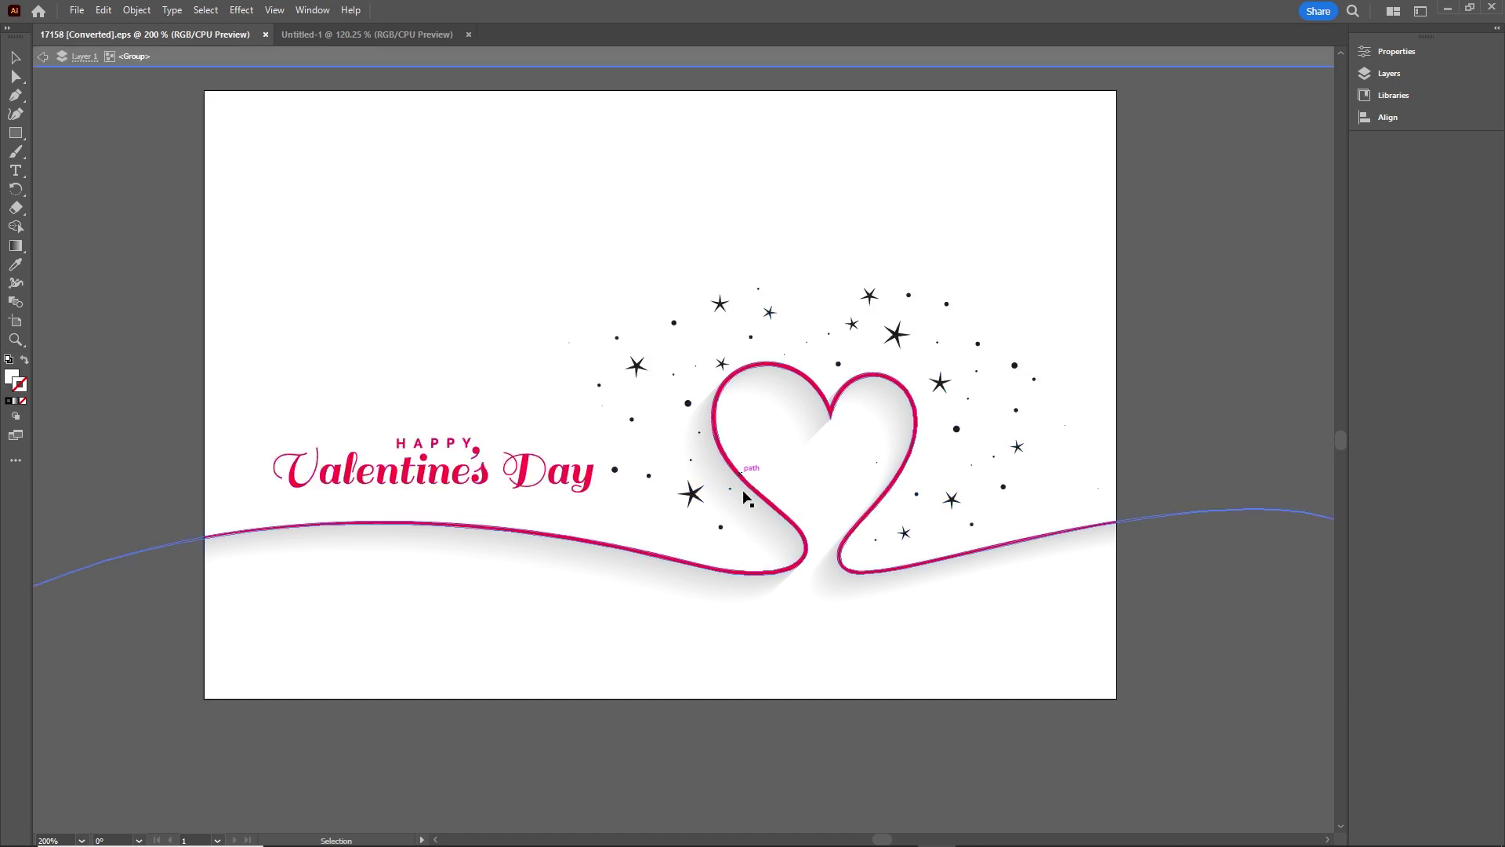
mouse_move(745, 481)
left_mouse_down()
mouse_move(755, 407)
mouse_move(757, 487)
mouse_move(389, 218)
mouse_move(390, 31)
mouse_move(508, 360)
mouse_move(650, 408)
left_mouse_up()
double_click(761, 433)
left_click(758, 504)
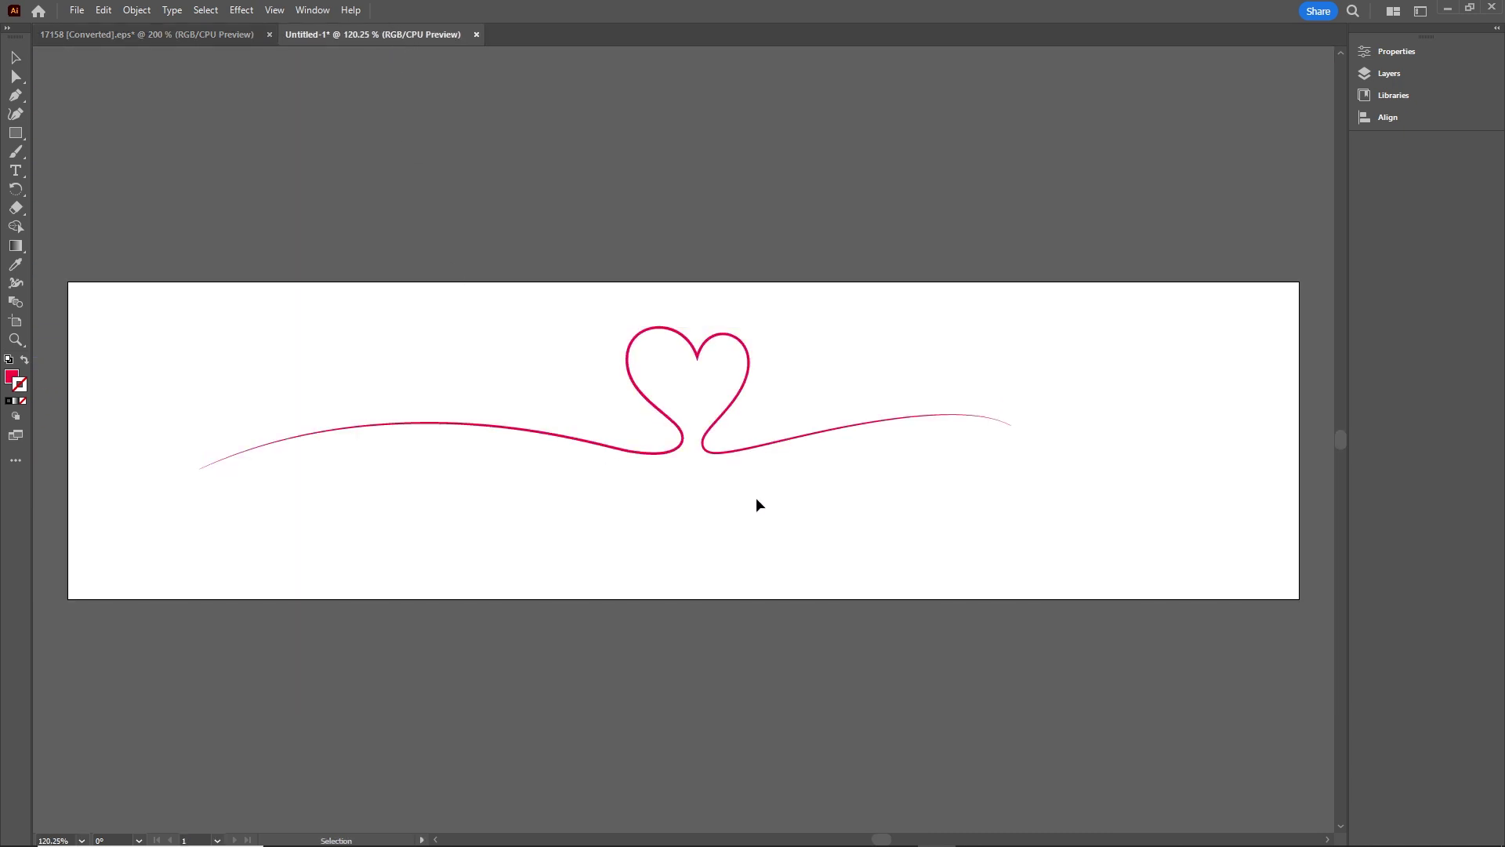
Step: Enlarge the heart line to nearly the banner's width and move it slightly down and left to fit inside the artboard
left_click(725, 450)
left_click_drag(1011, 472, 1294, 561)
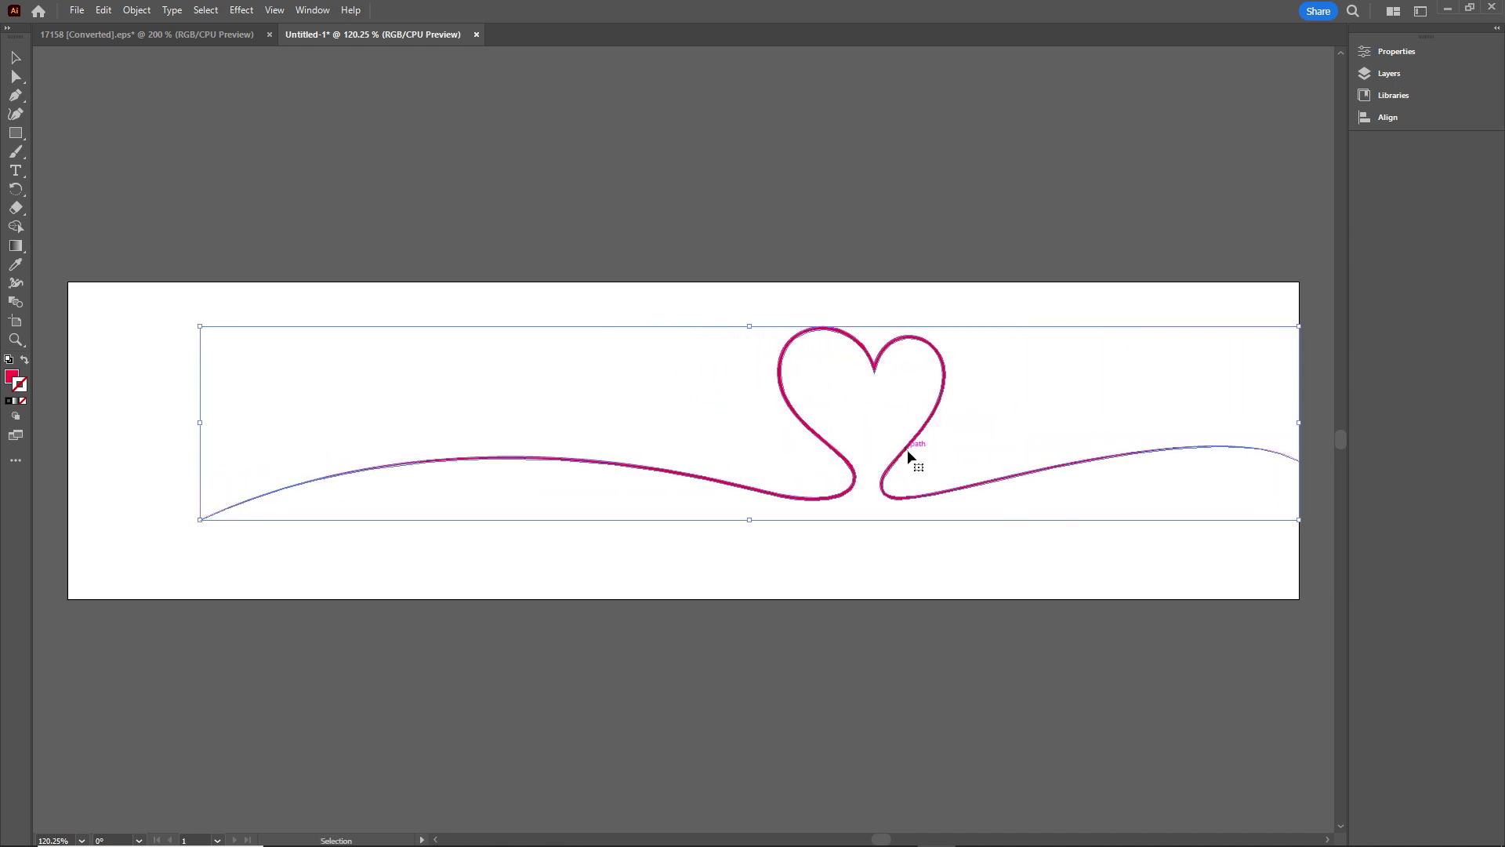
left_click_drag(893, 457, 860, 482)
left_click(652, 234)
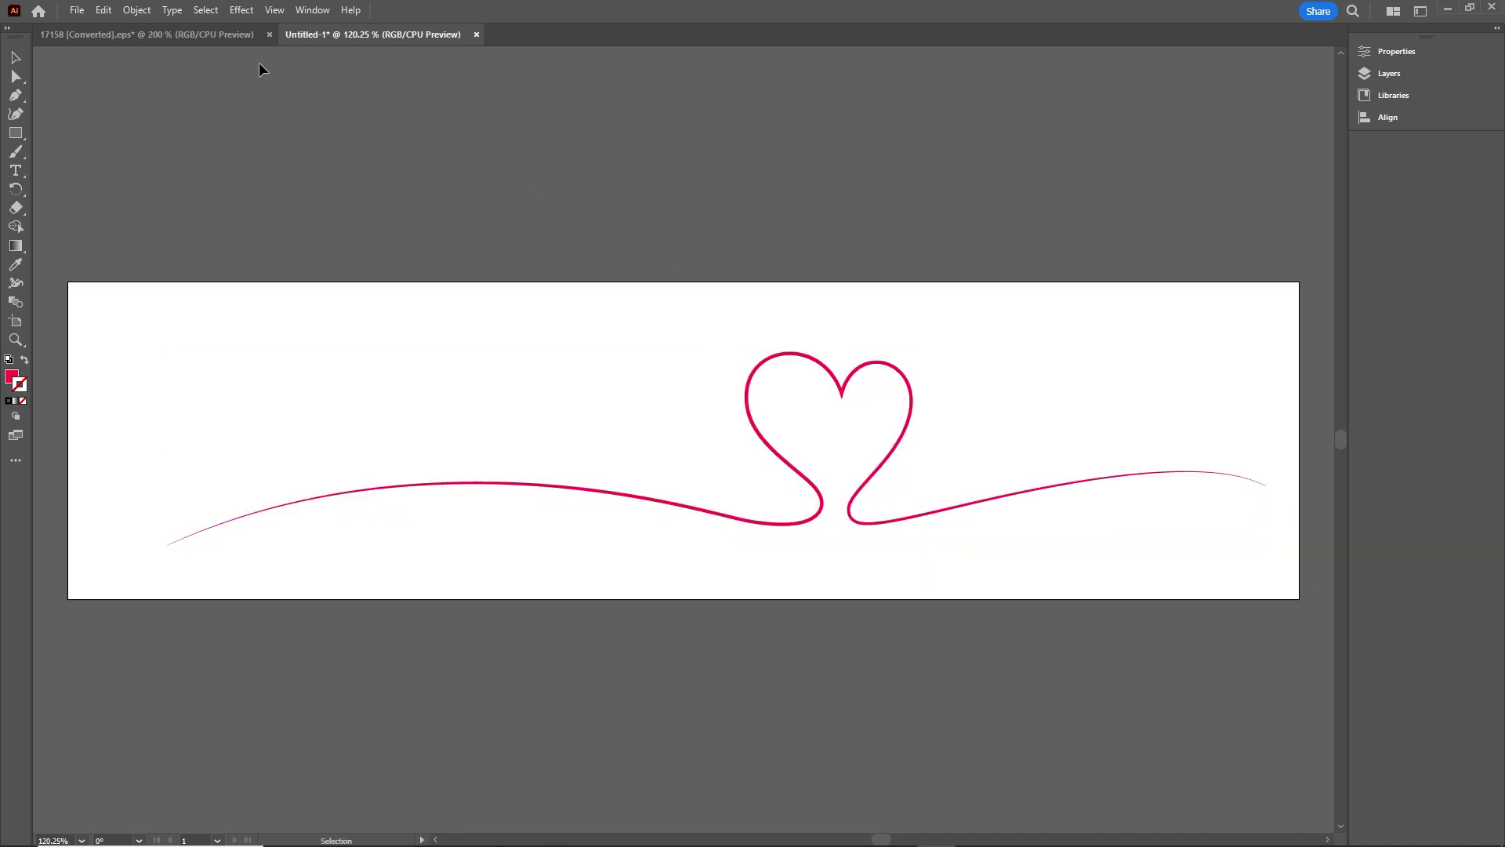
Step: Copy the "Happy Valentine's Day" lettering from the 17158 artwork into the banner, above the line left of the heart
left_click(198, 36)
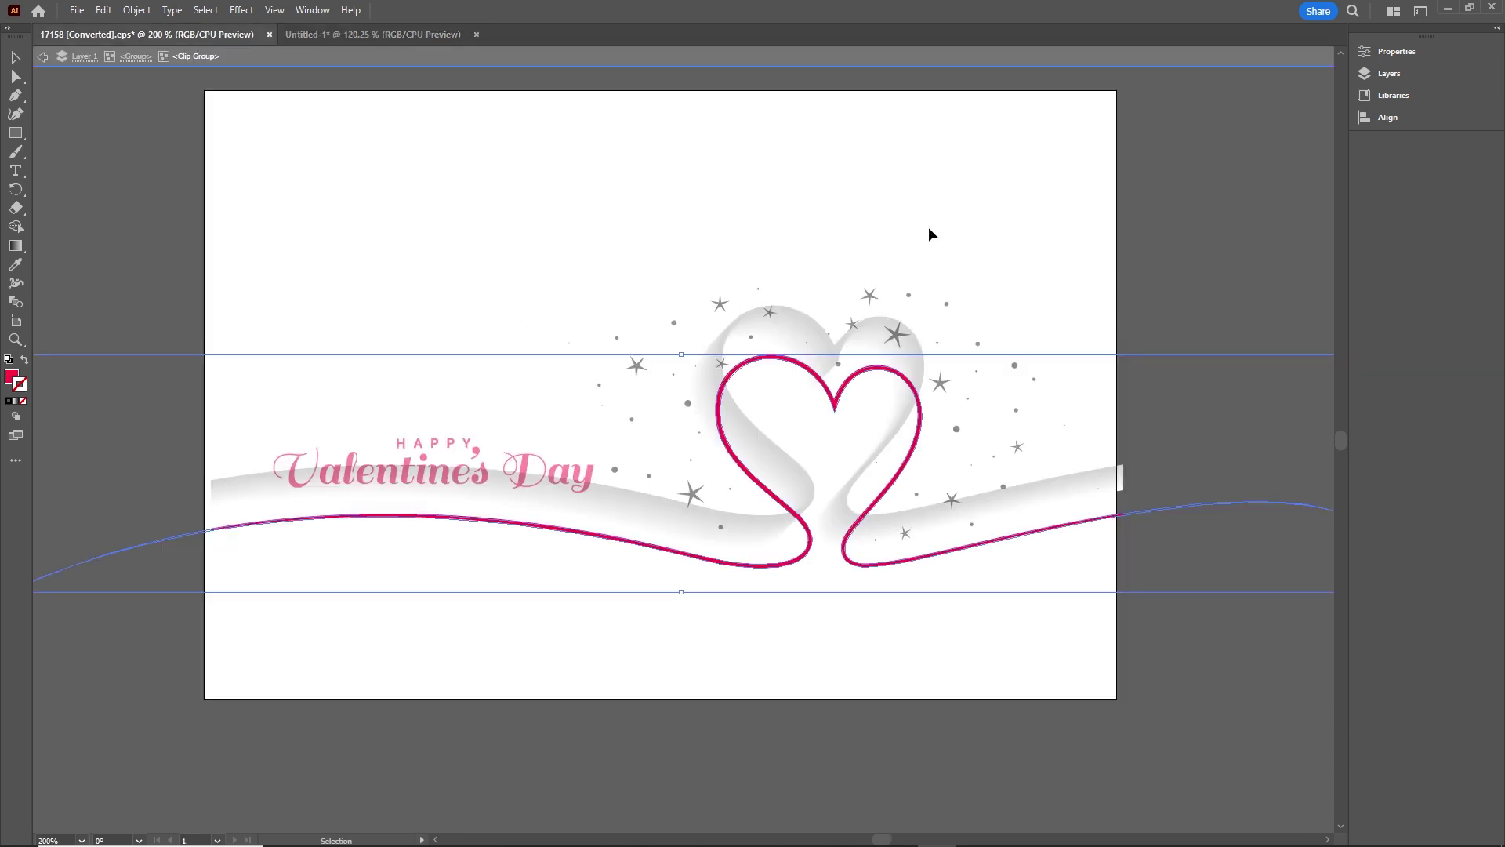
double_click(1175, 228)
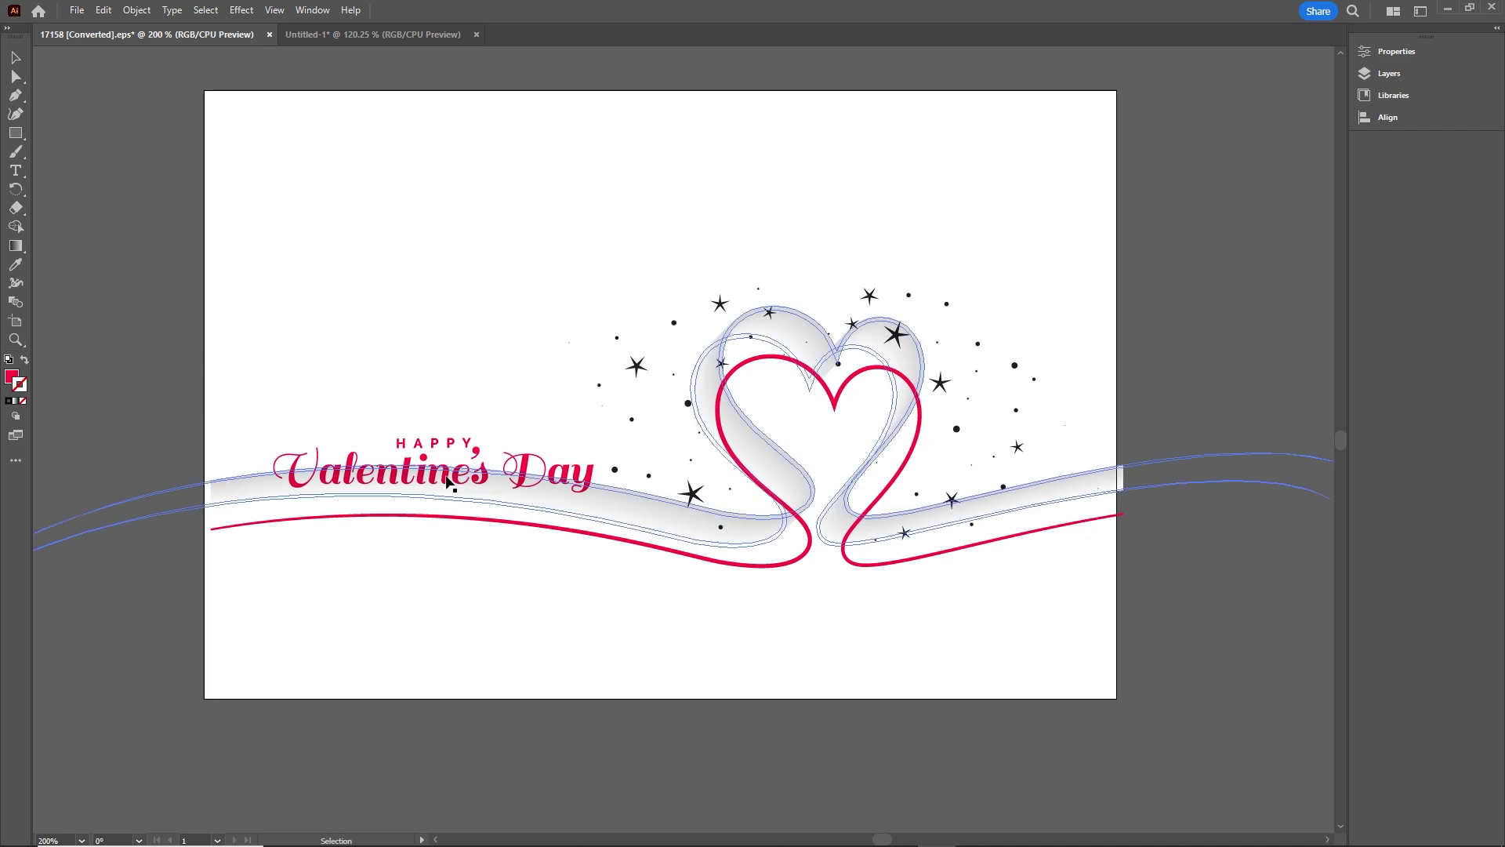
double_click(526, 471)
left_click(526, 471)
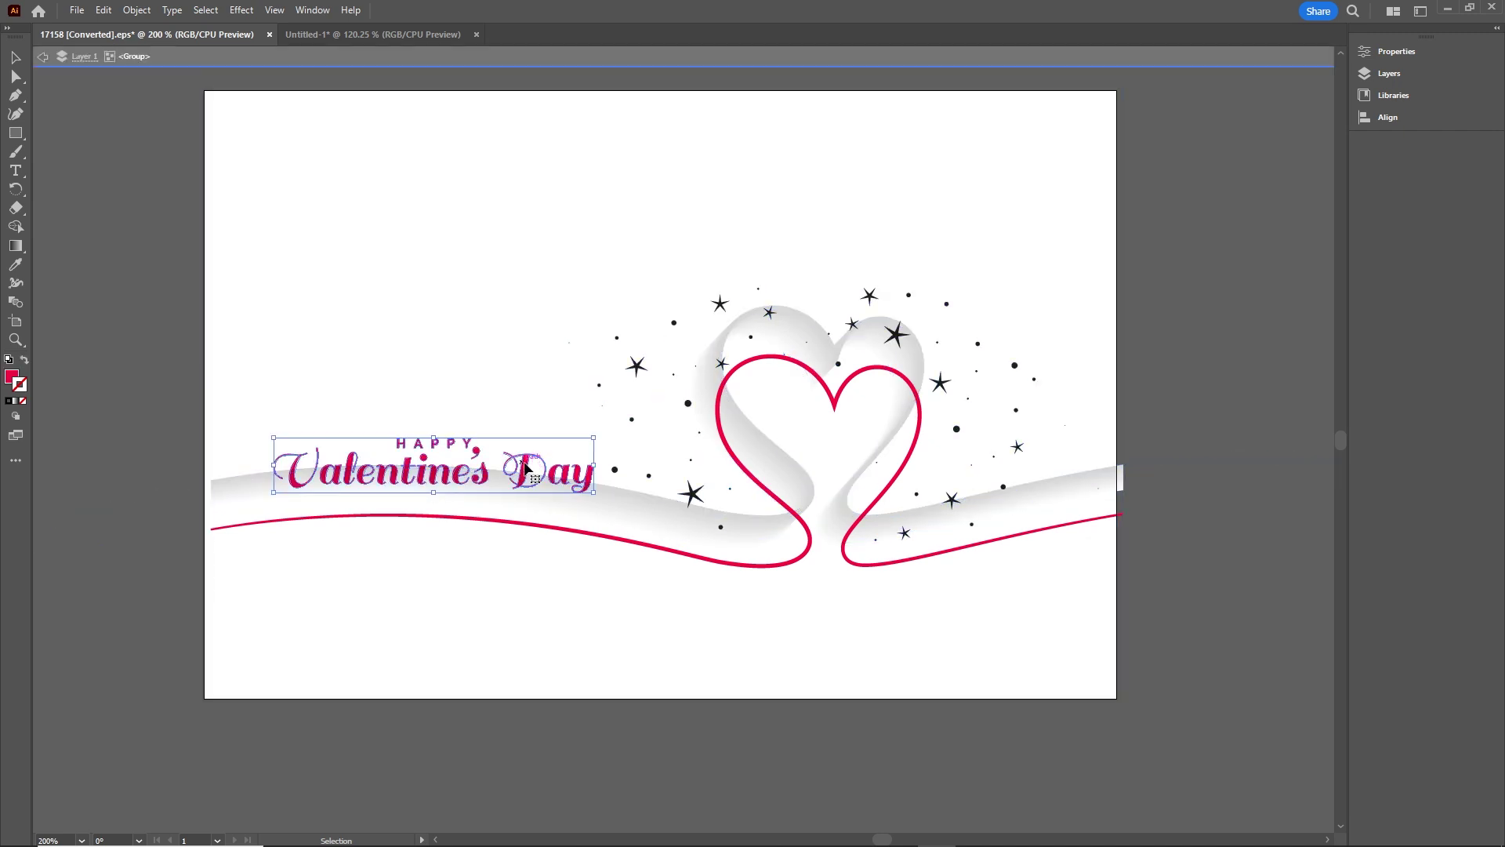
left_click_drag(526, 472, 622, 429)
left_click_drag(494, 407, 453, 403)
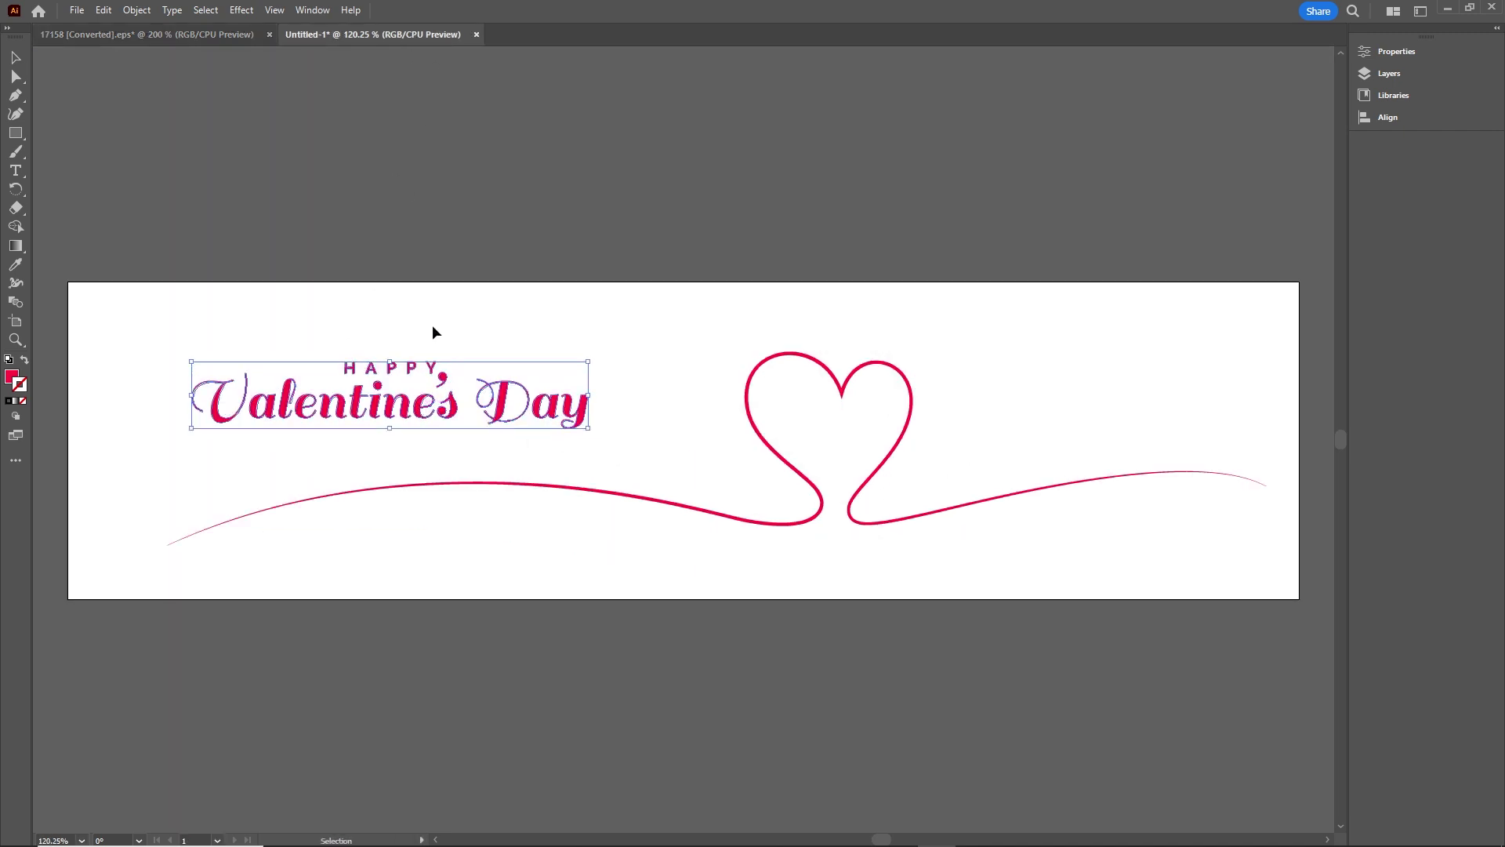
Step: Copy the black stars and dots from the 17158 artwork into the banner, enlarge them and move them up around the heart
left_click(159, 34)
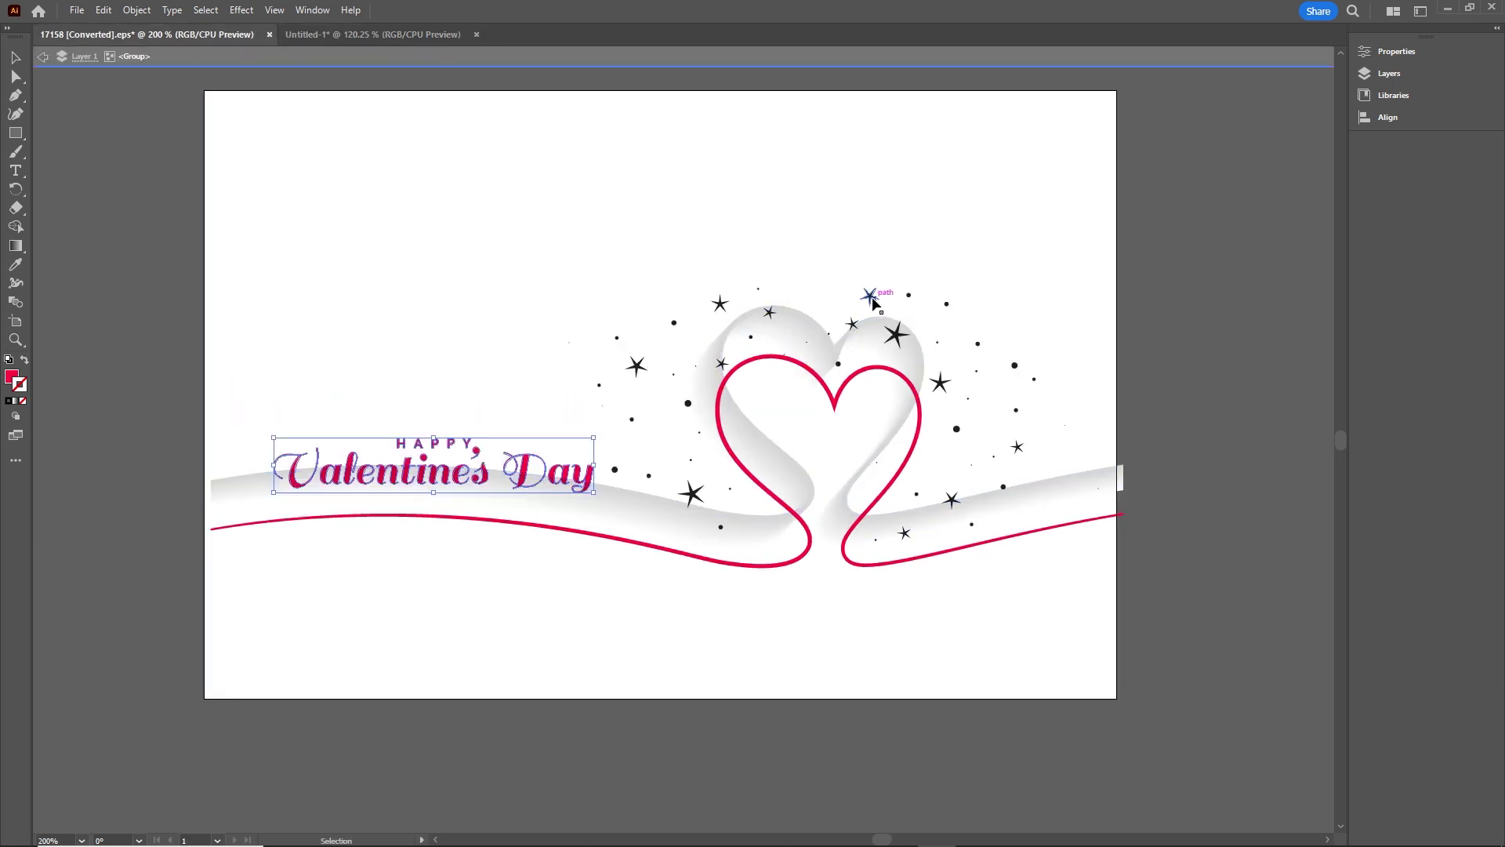
left_click(872, 300)
left_click_drag(883, 318, 1125, 412)
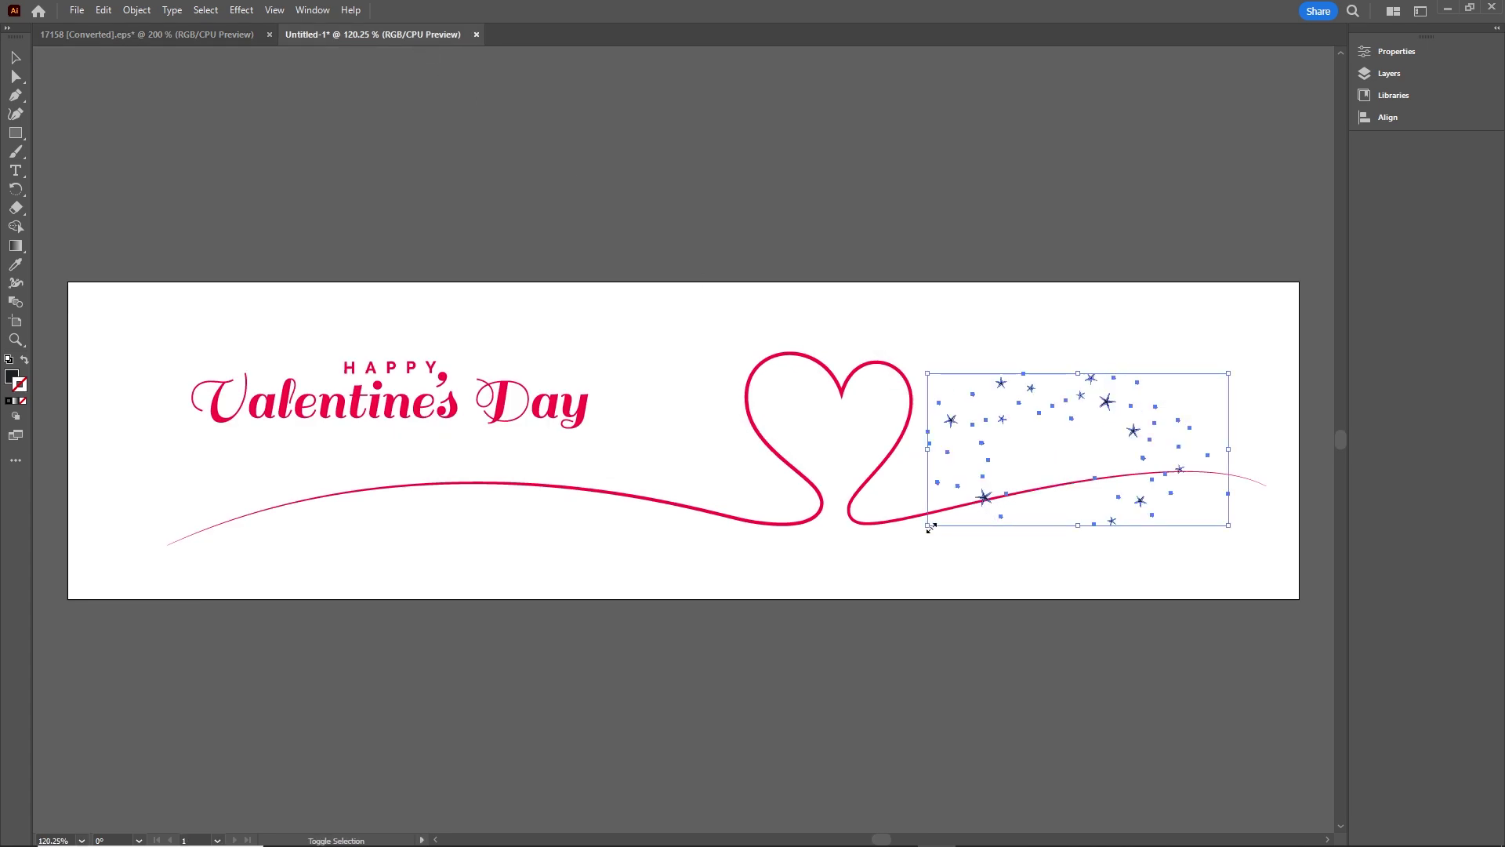
left_click_drag(927, 525, 674, 653)
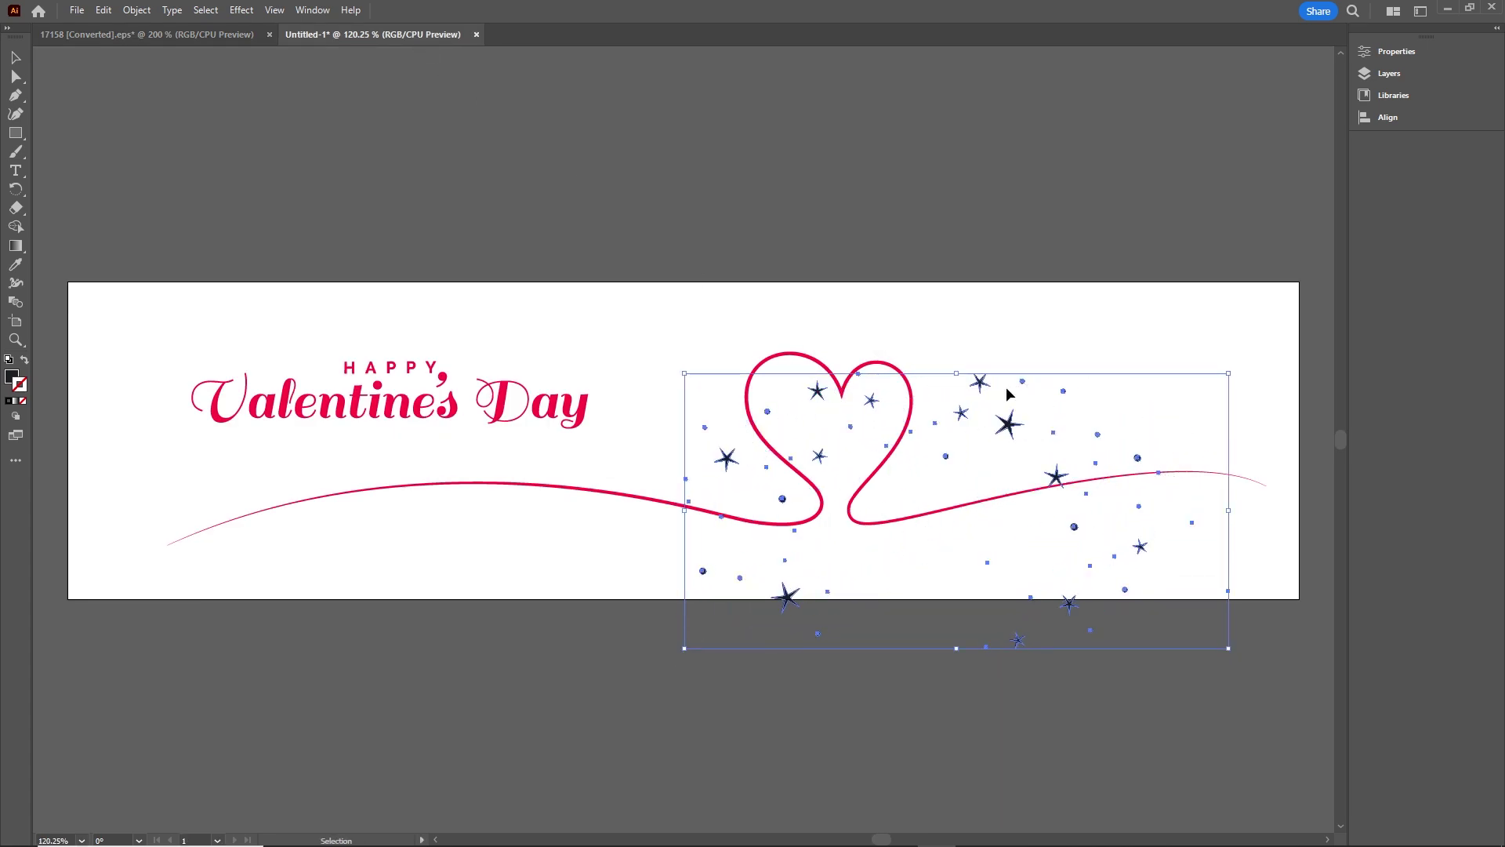
left_click_drag(1009, 425, 1022, 338)
left_click(936, 256)
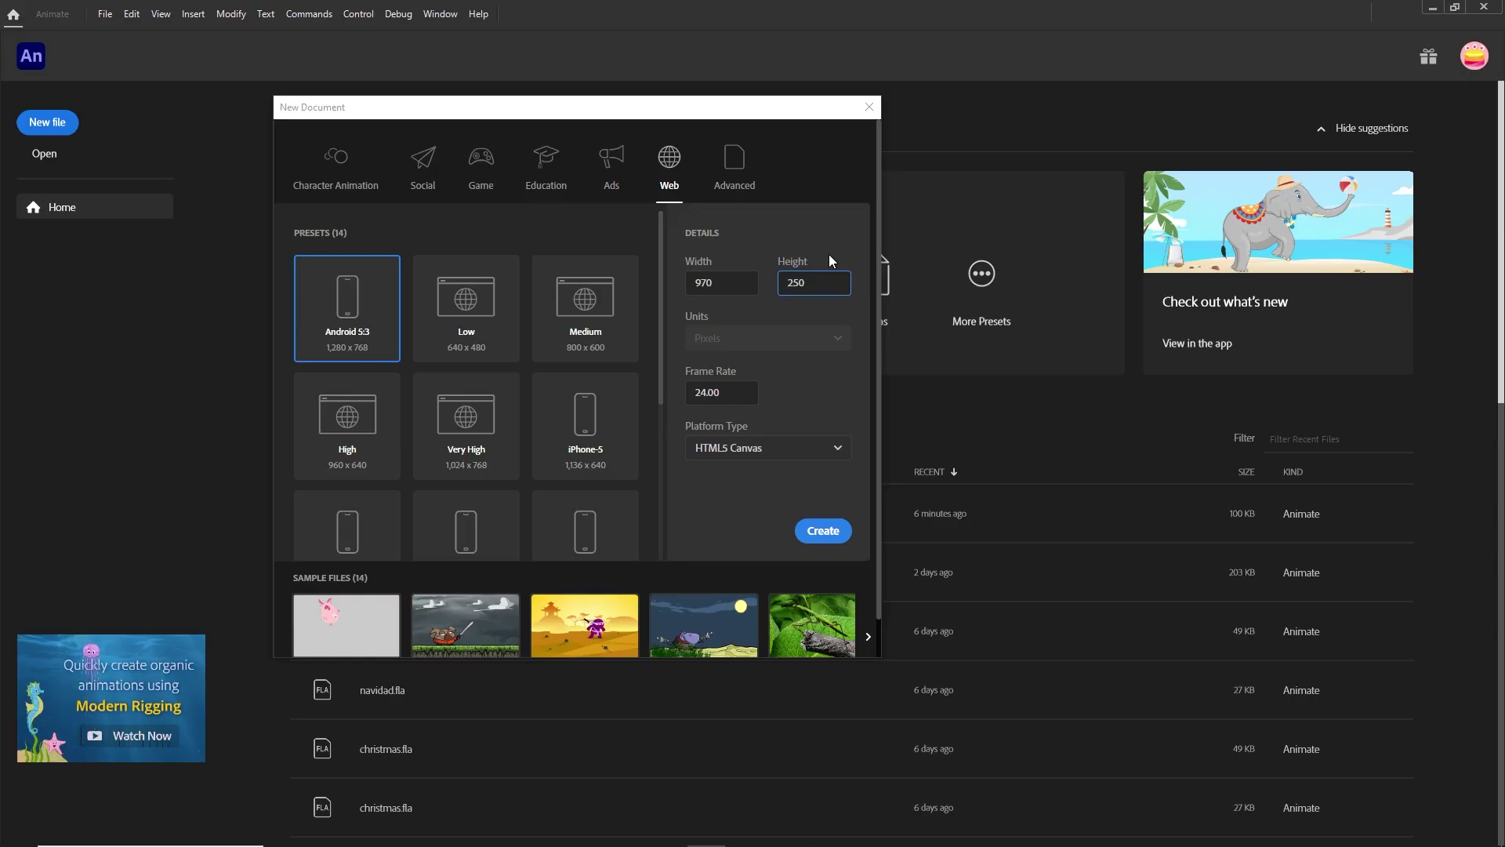
Step: Create a web document in Adobe Animate, 970 by 250 pixels at 24 fps, for the HTML5 Canvas platform
left_click(793, 392)
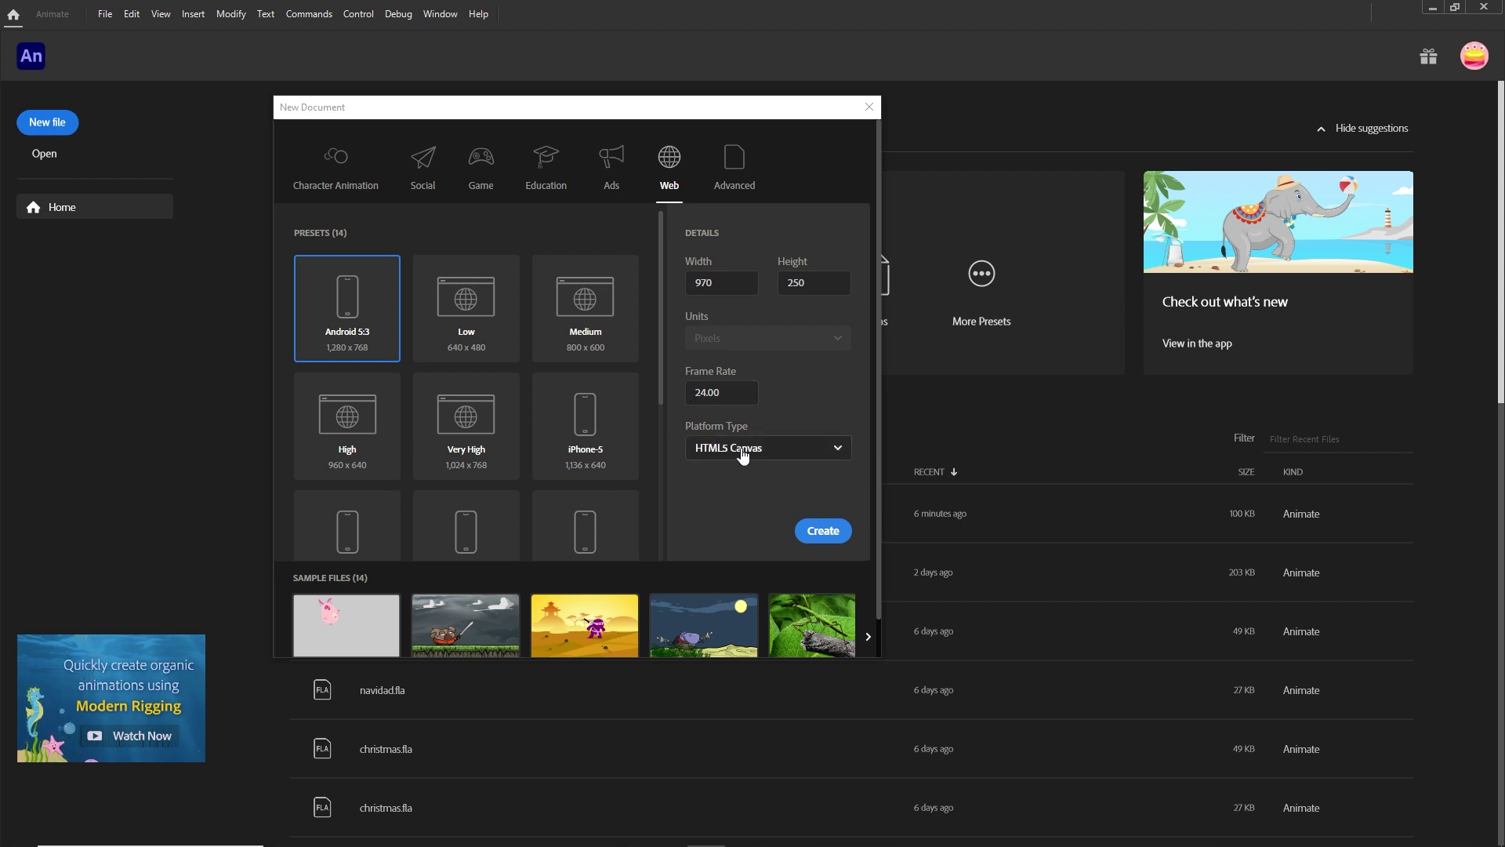
left_click(822, 533)
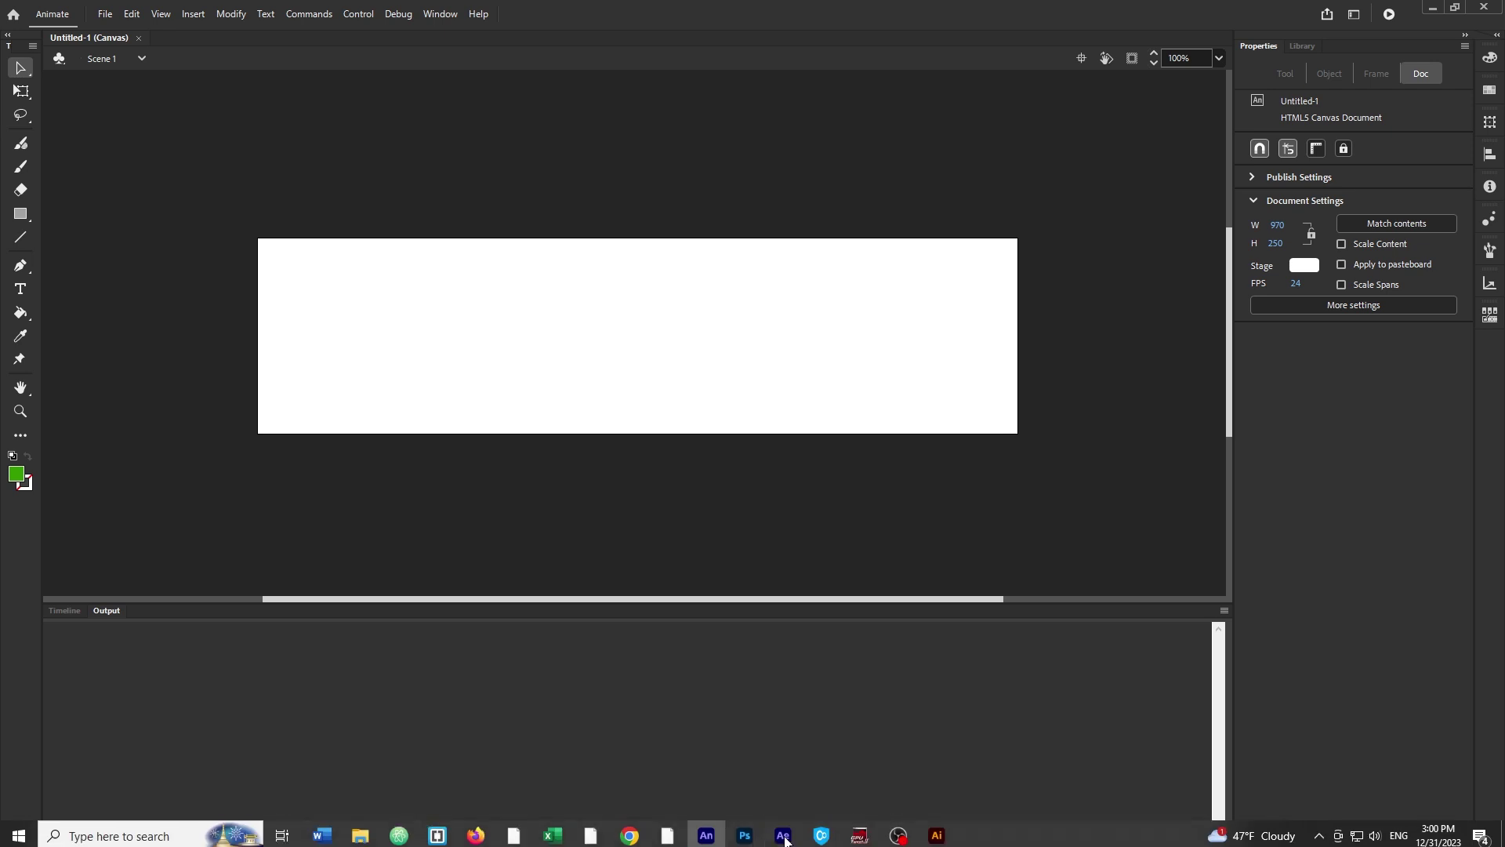
Step: Bring the red heart line from the Illustrator banner onto the Animate stage, pasted as a bitmap
left_click(937, 831)
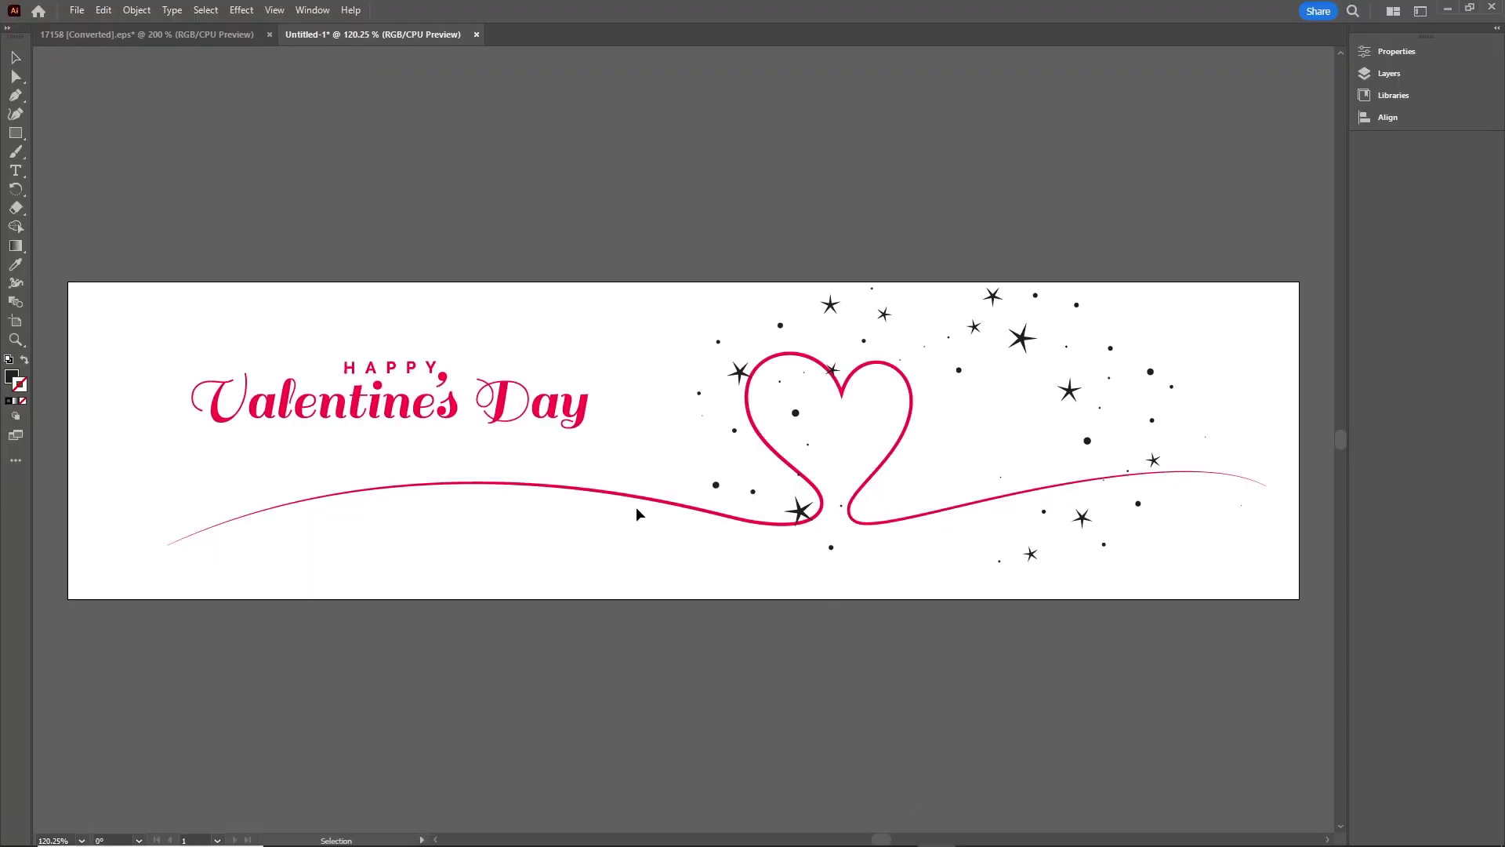
left_click(673, 511)
mouse_move(673, 511)
left_mouse_down()
mouse_move(686, 808)
mouse_move(678, 674)
mouse_move(683, 770)
left_mouse_up()
left_click_drag(773, 835, 710, 410)
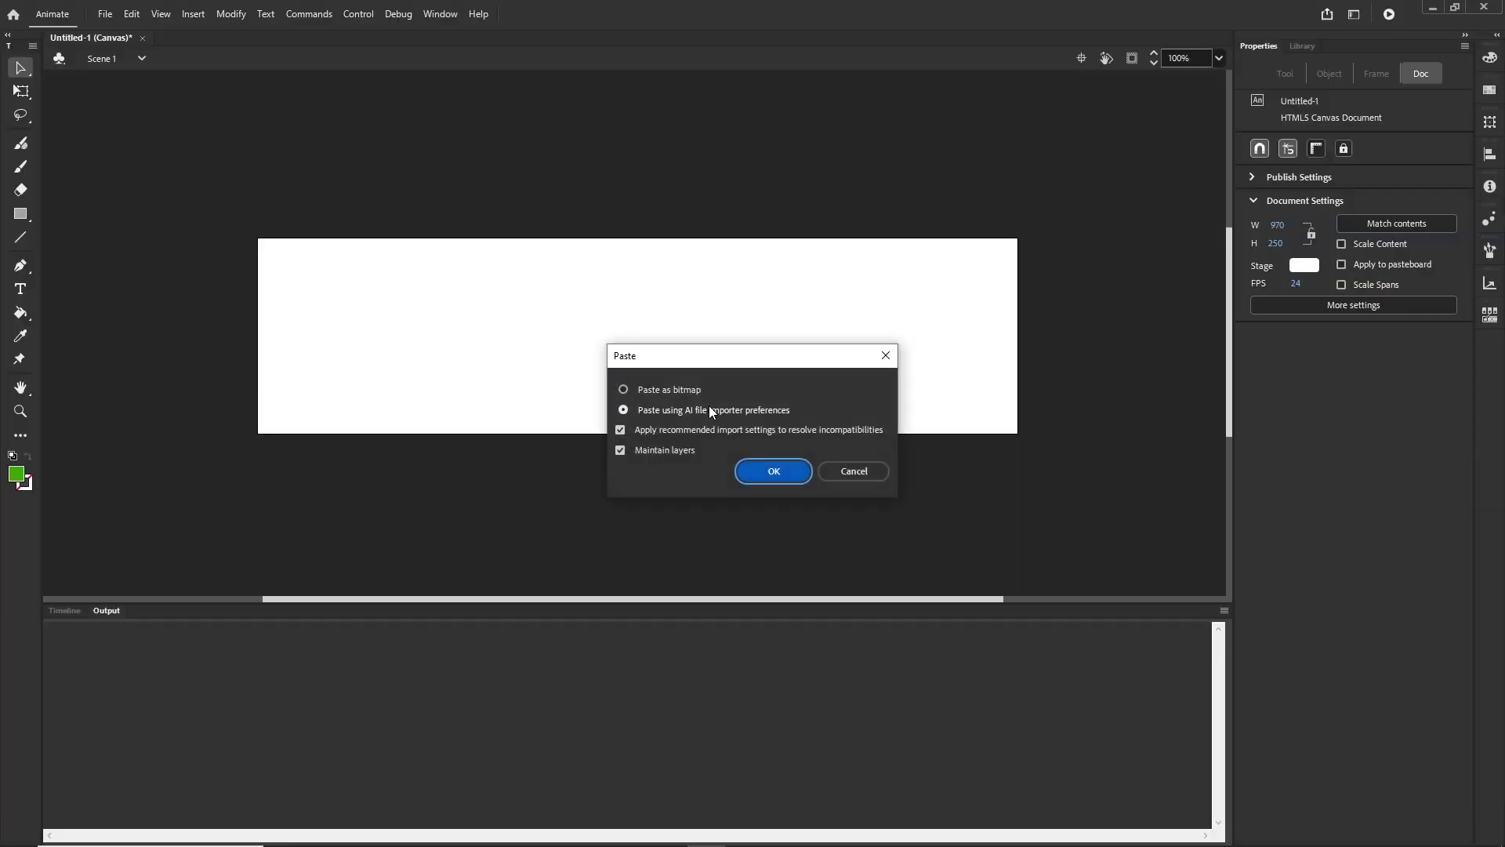
left_click(624, 390)
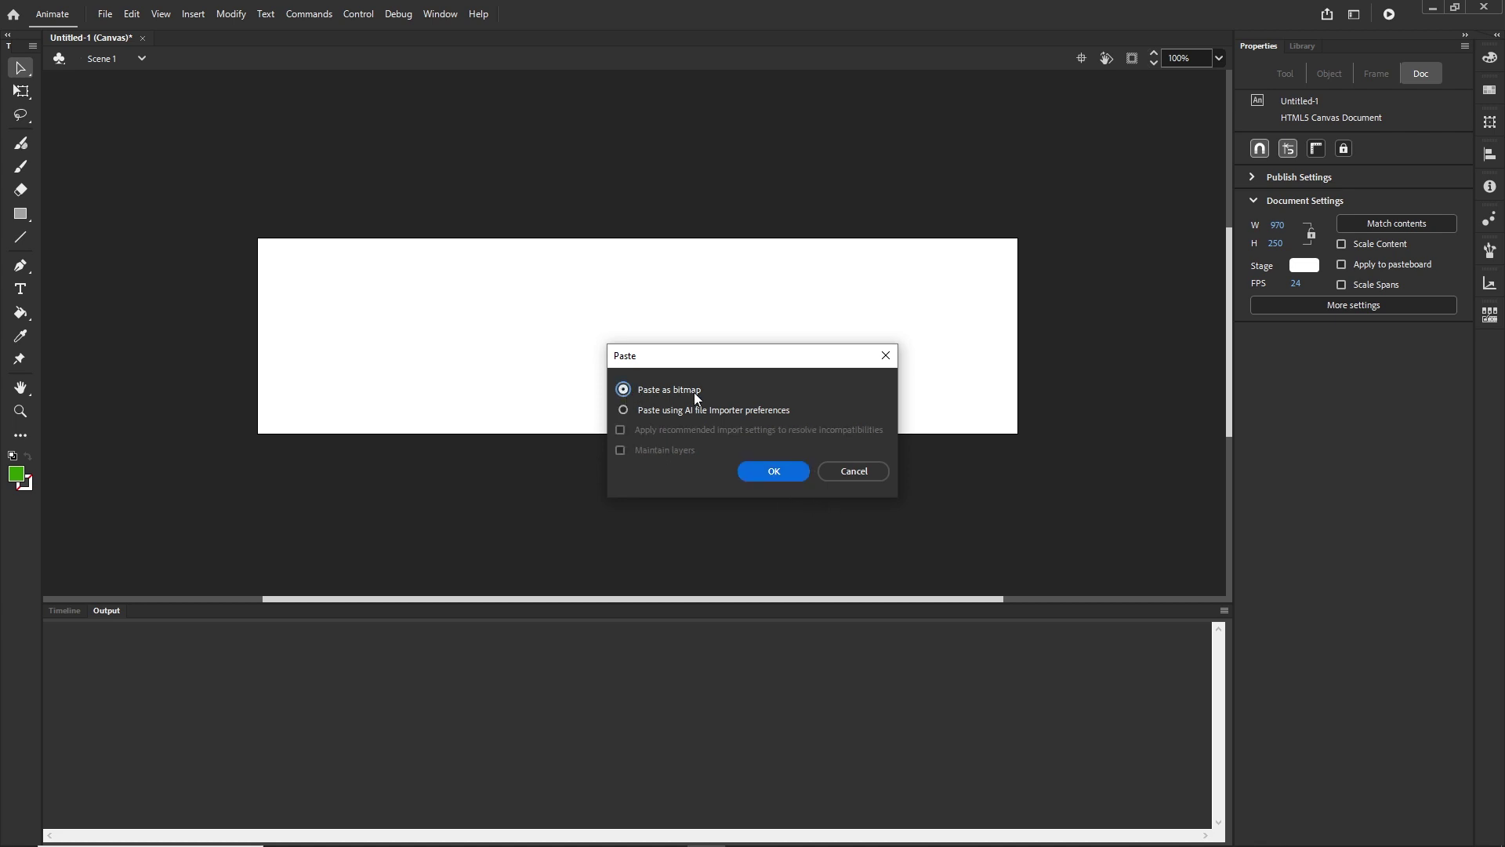
left_click(776, 474)
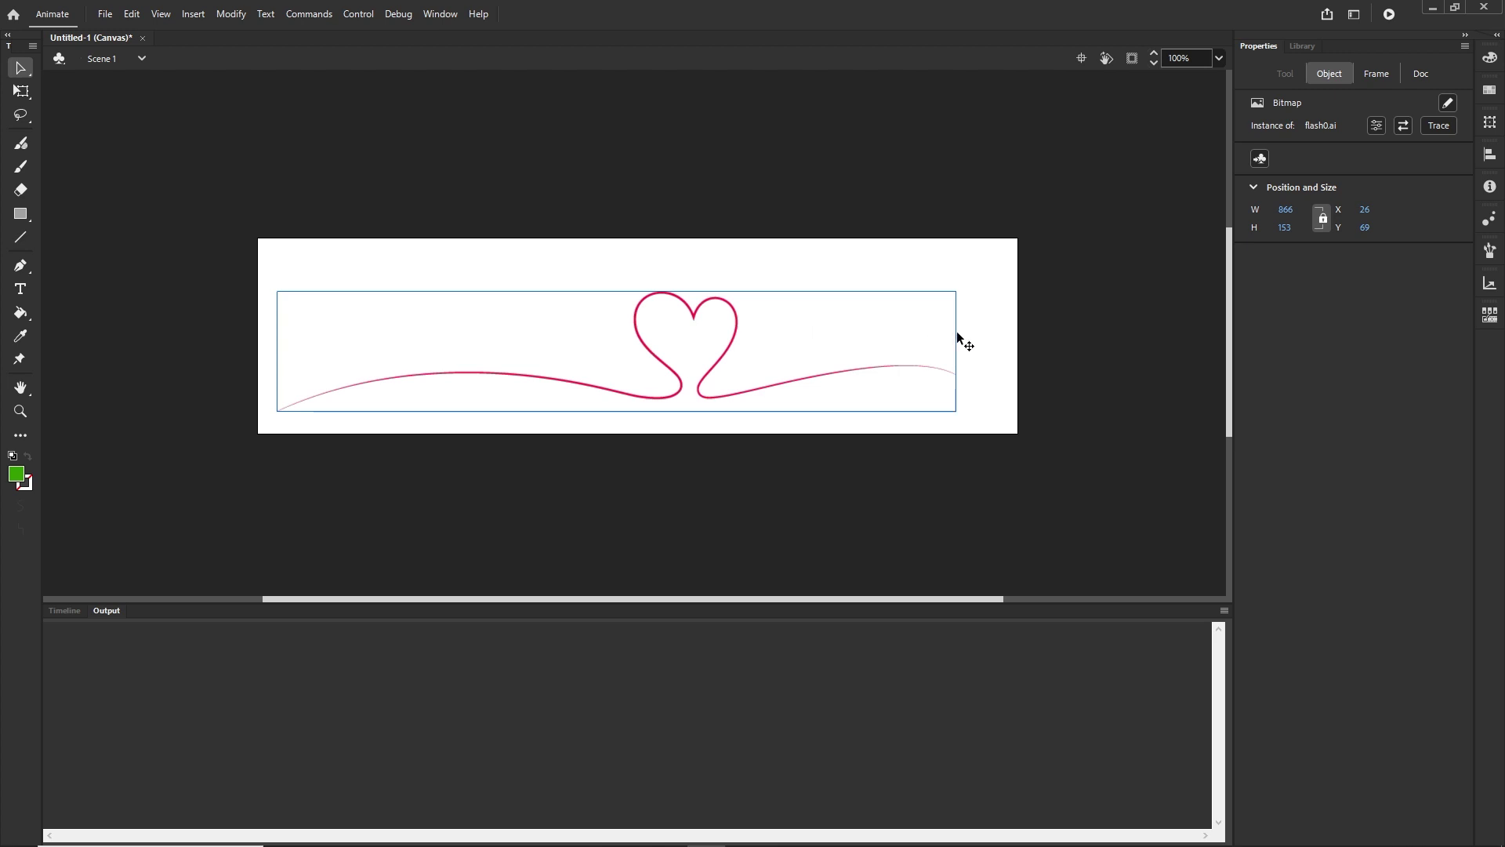
Step: Delete the pasted heart bitmap from the stage and remove the flash0.ai folder from the library
key("Delete")
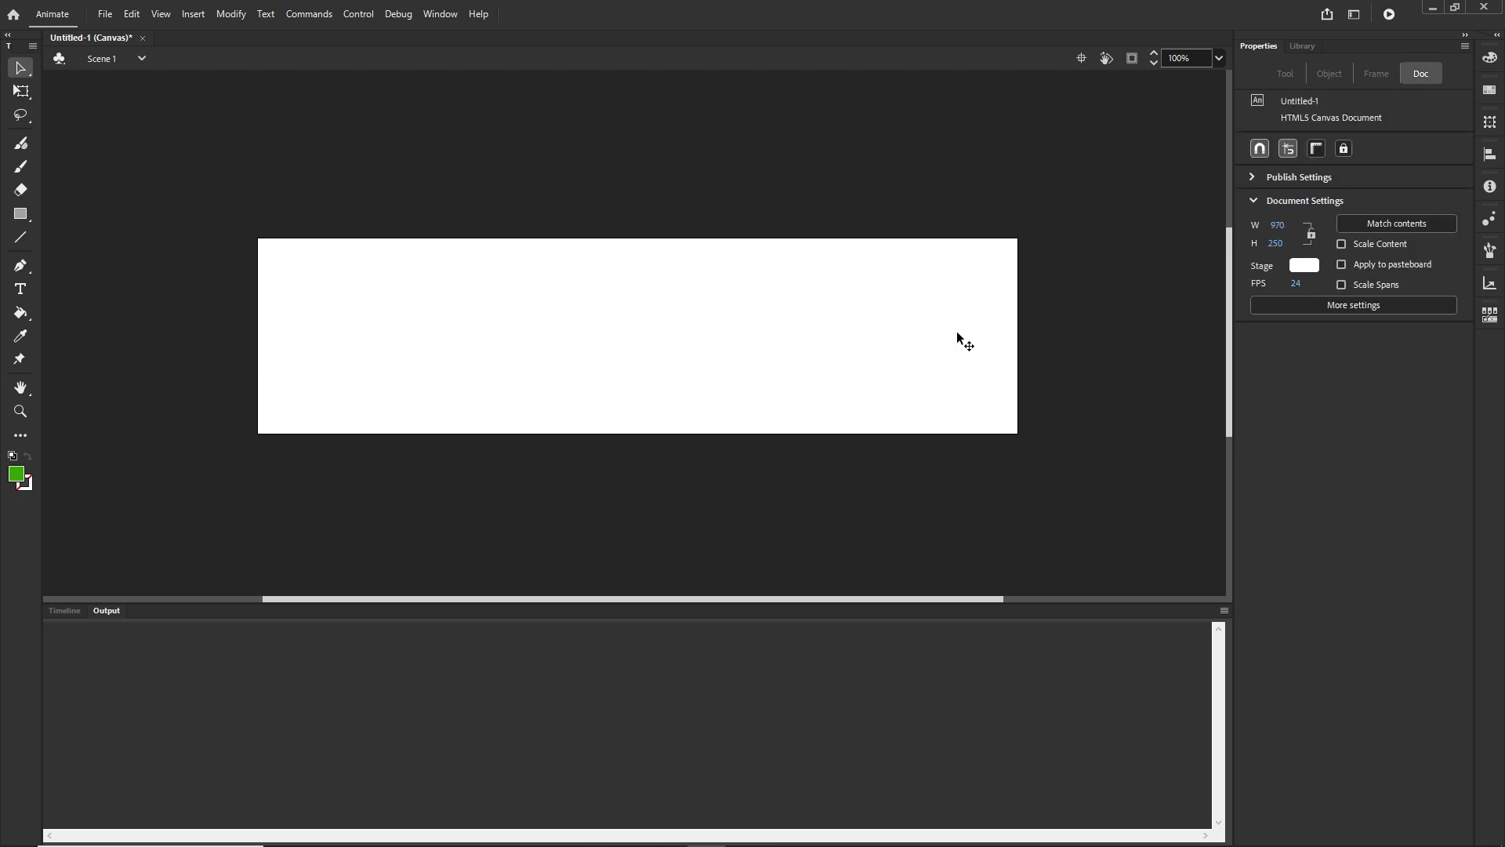
left_click(1300, 47)
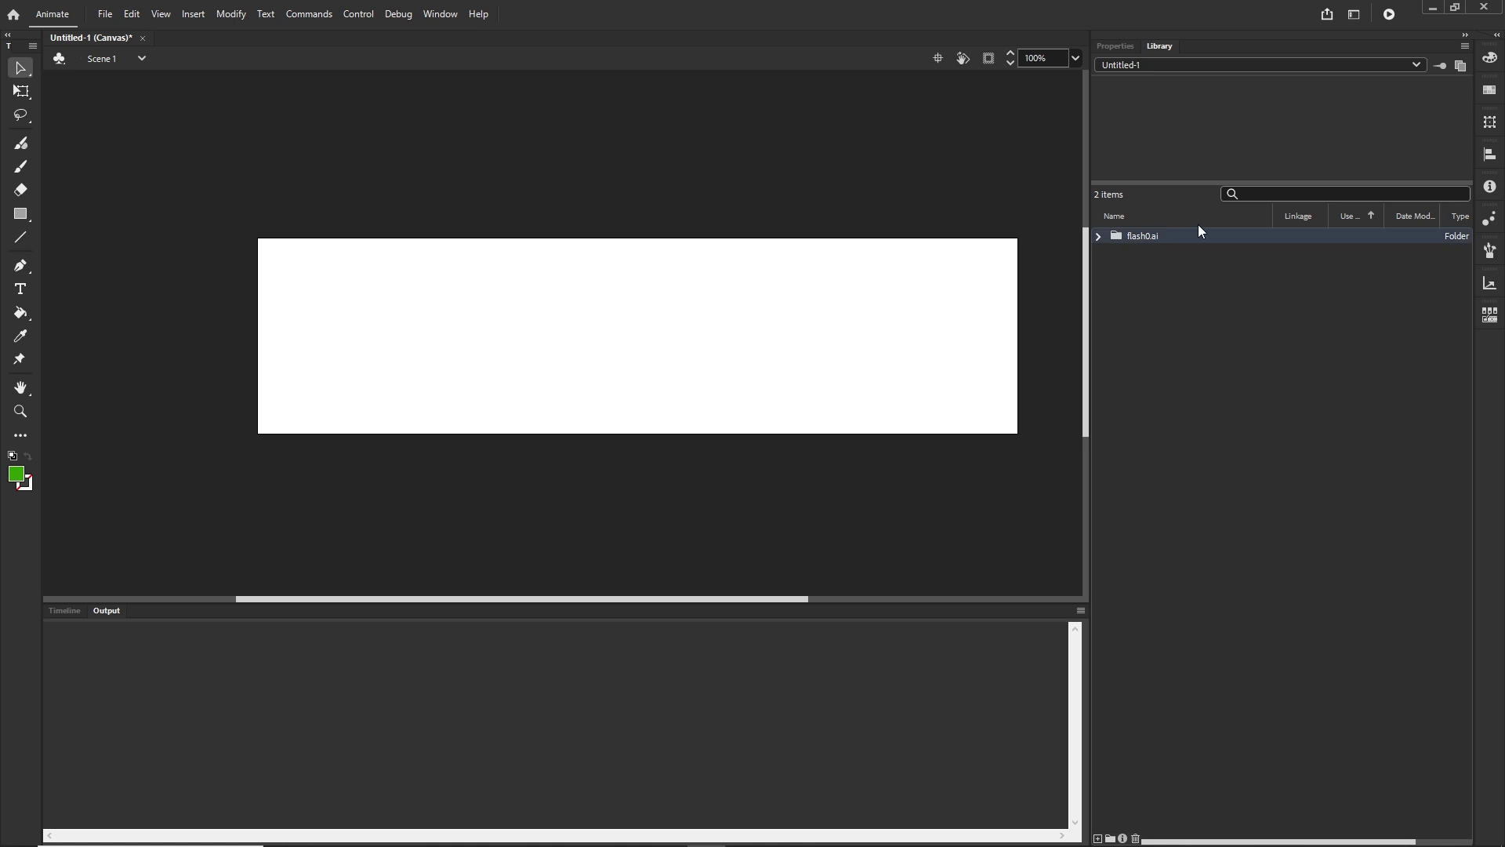
key("Delete")
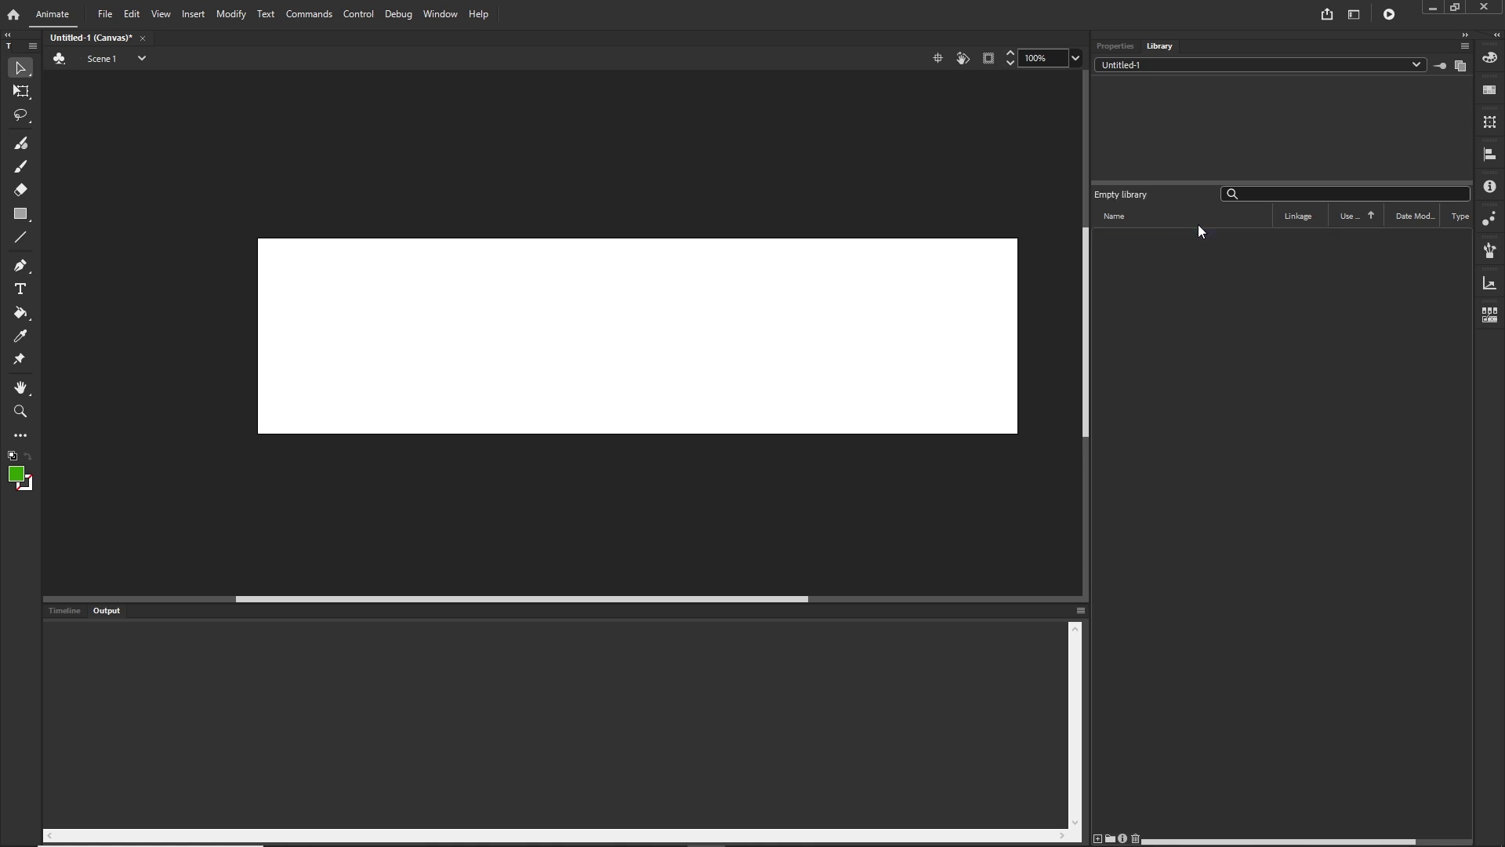
left_click(1121, 49)
left_click(937, 832)
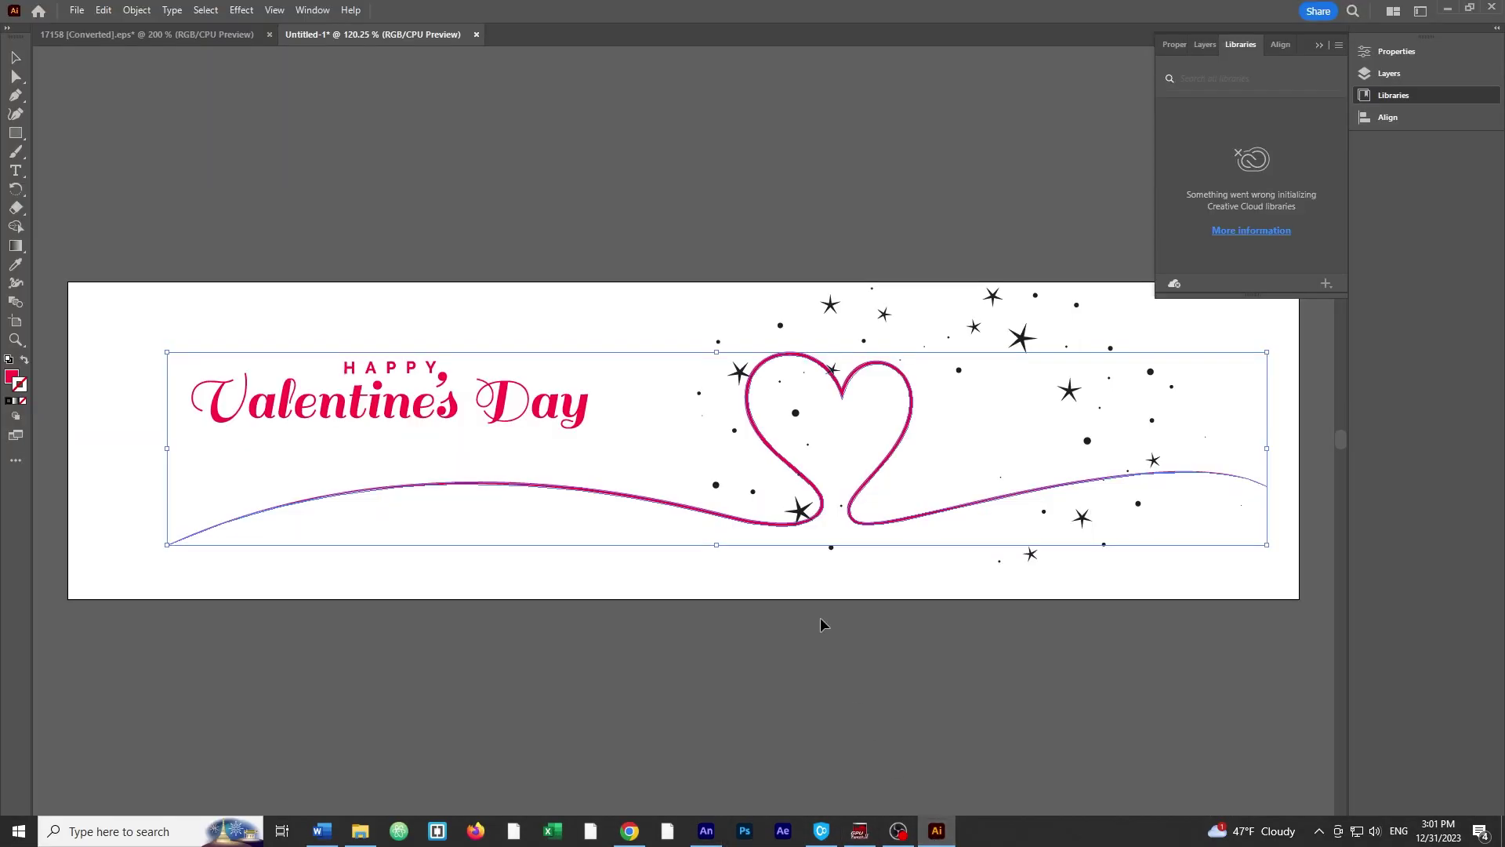
left_click_drag(716, 486, 697, 378)
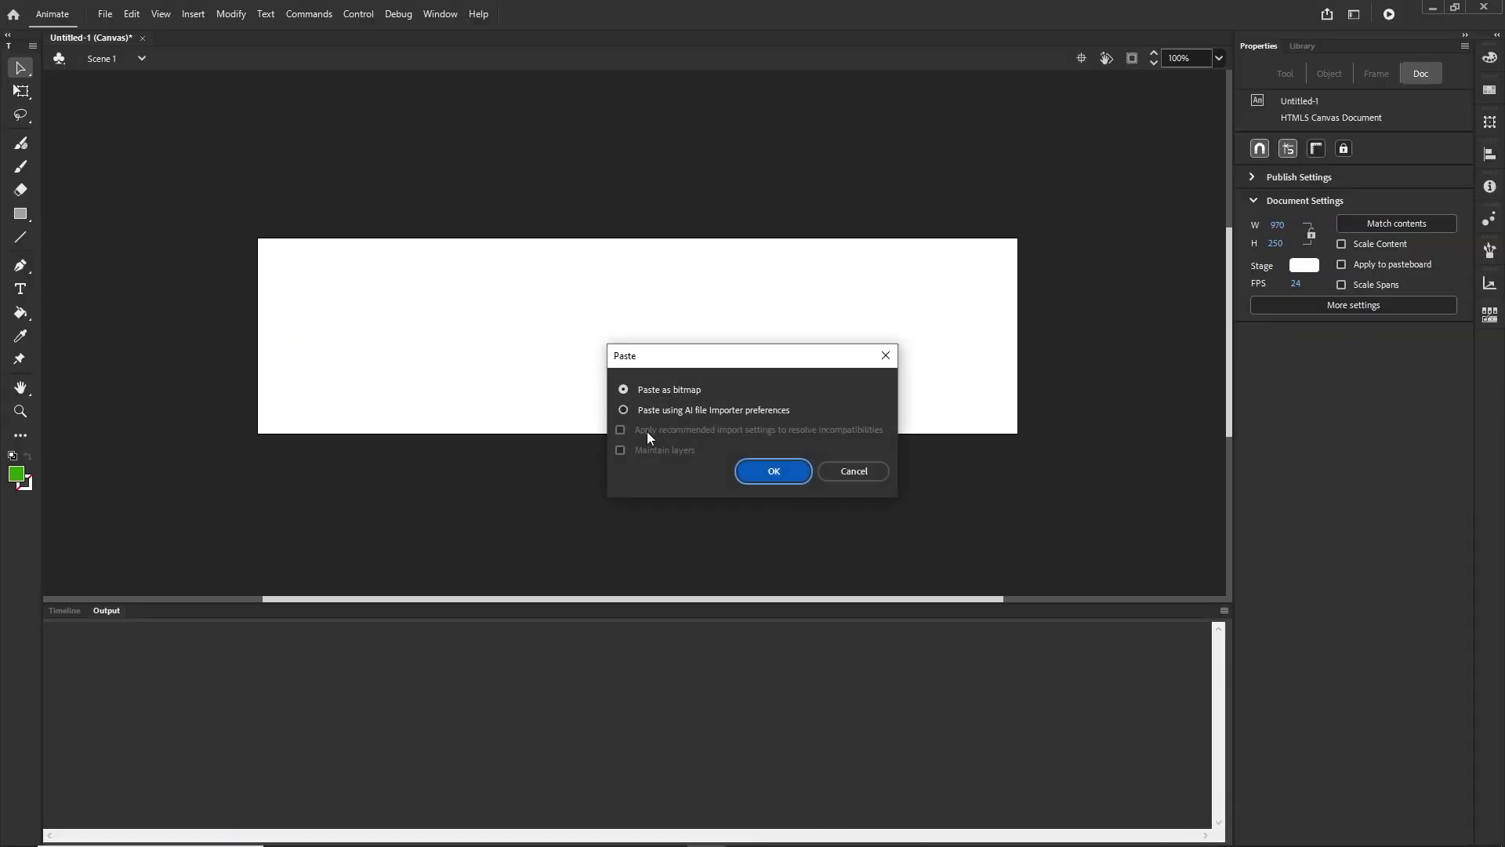
left_click(623, 411)
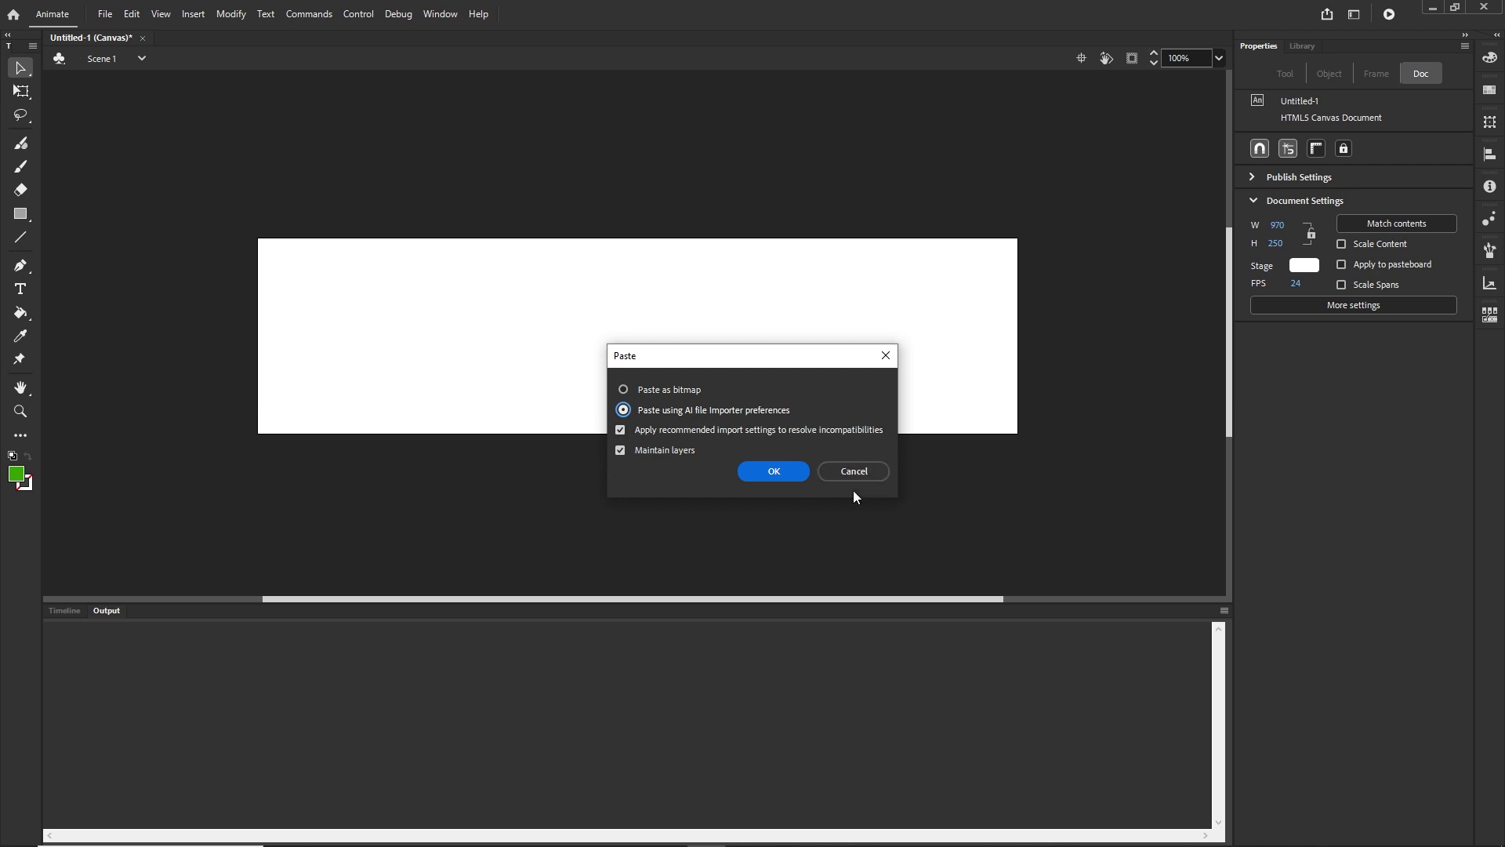
left_click(877, 475)
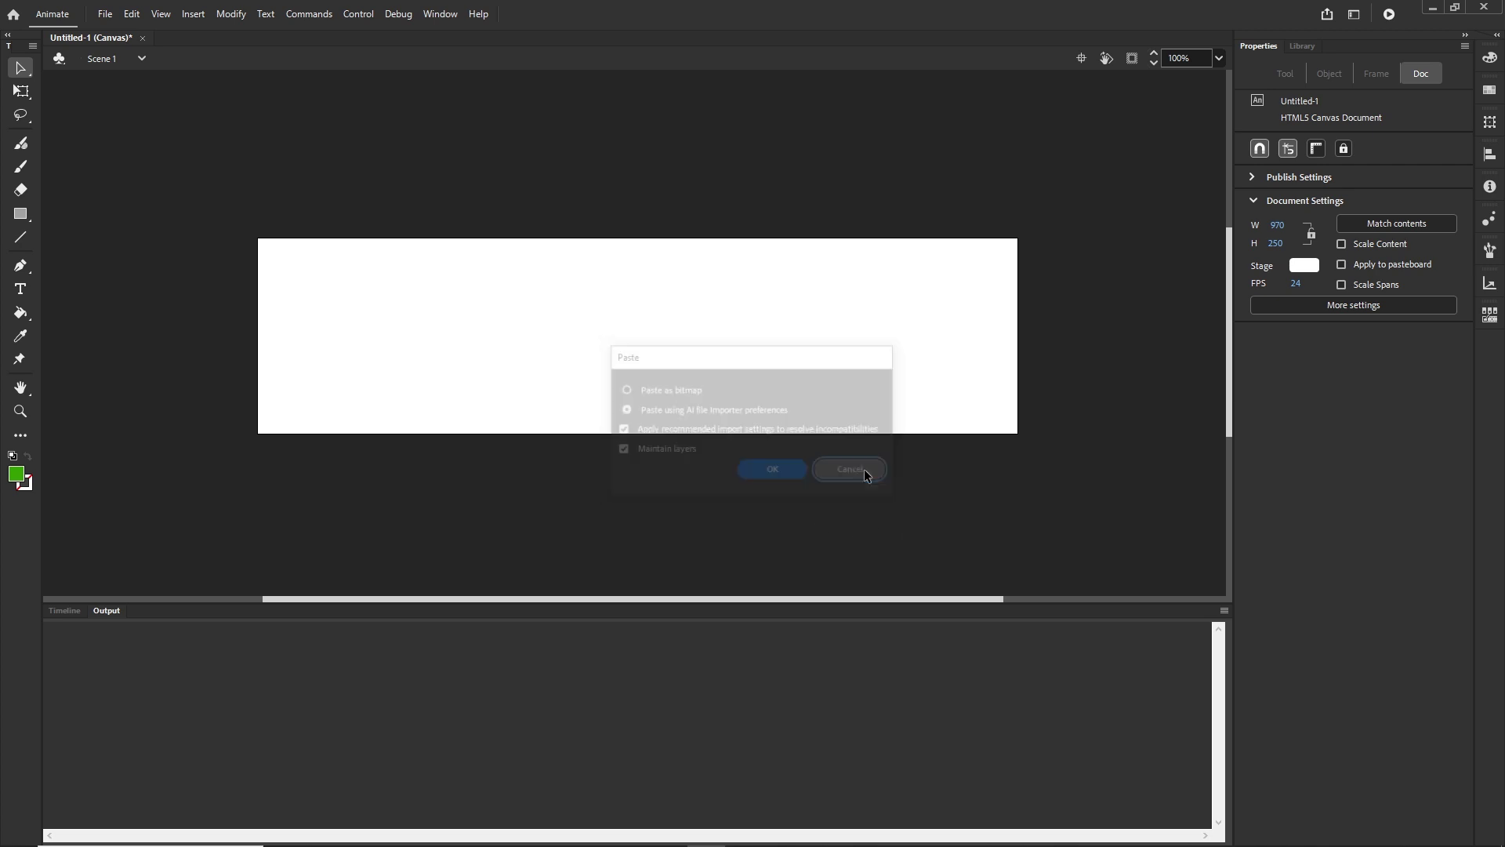
left_click(78, 613)
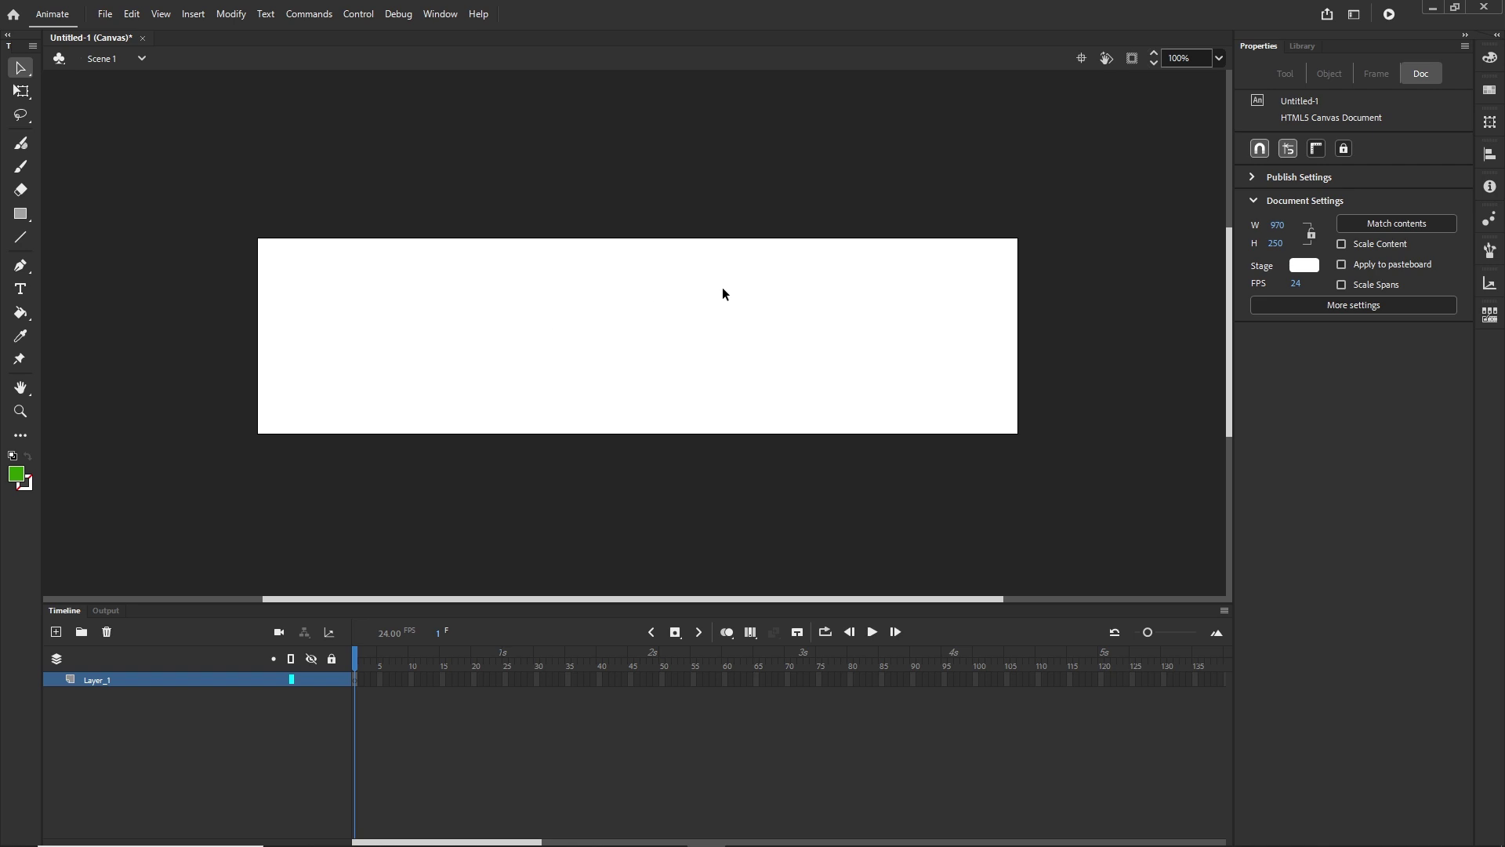
Step: Create a Photoshop document 970 pixels wide and 250 pixels high
mouse_move(682, 843)
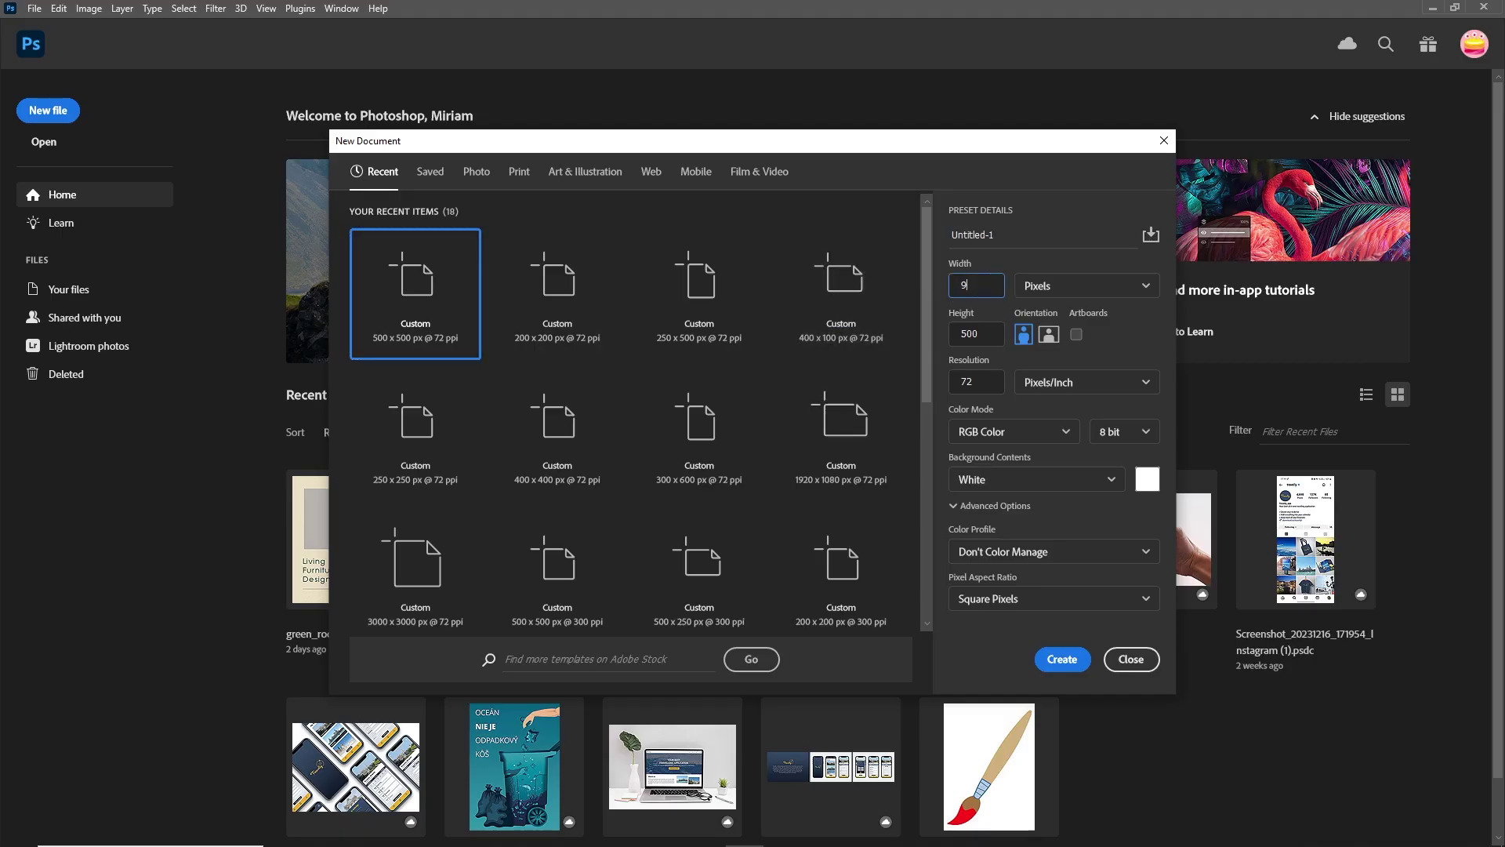
type("70")
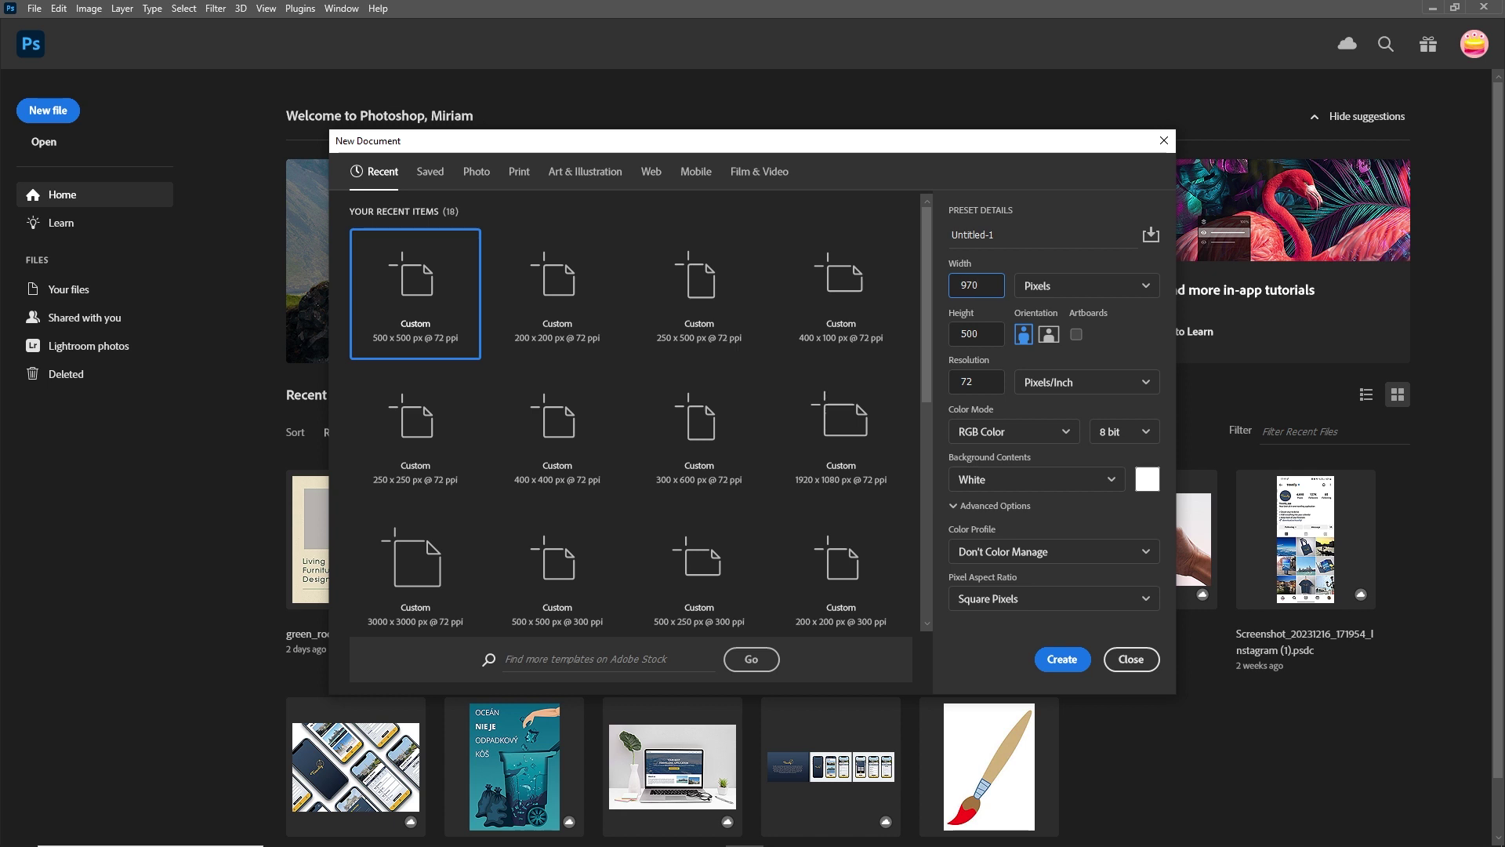
double_click(984, 338)
type("2")
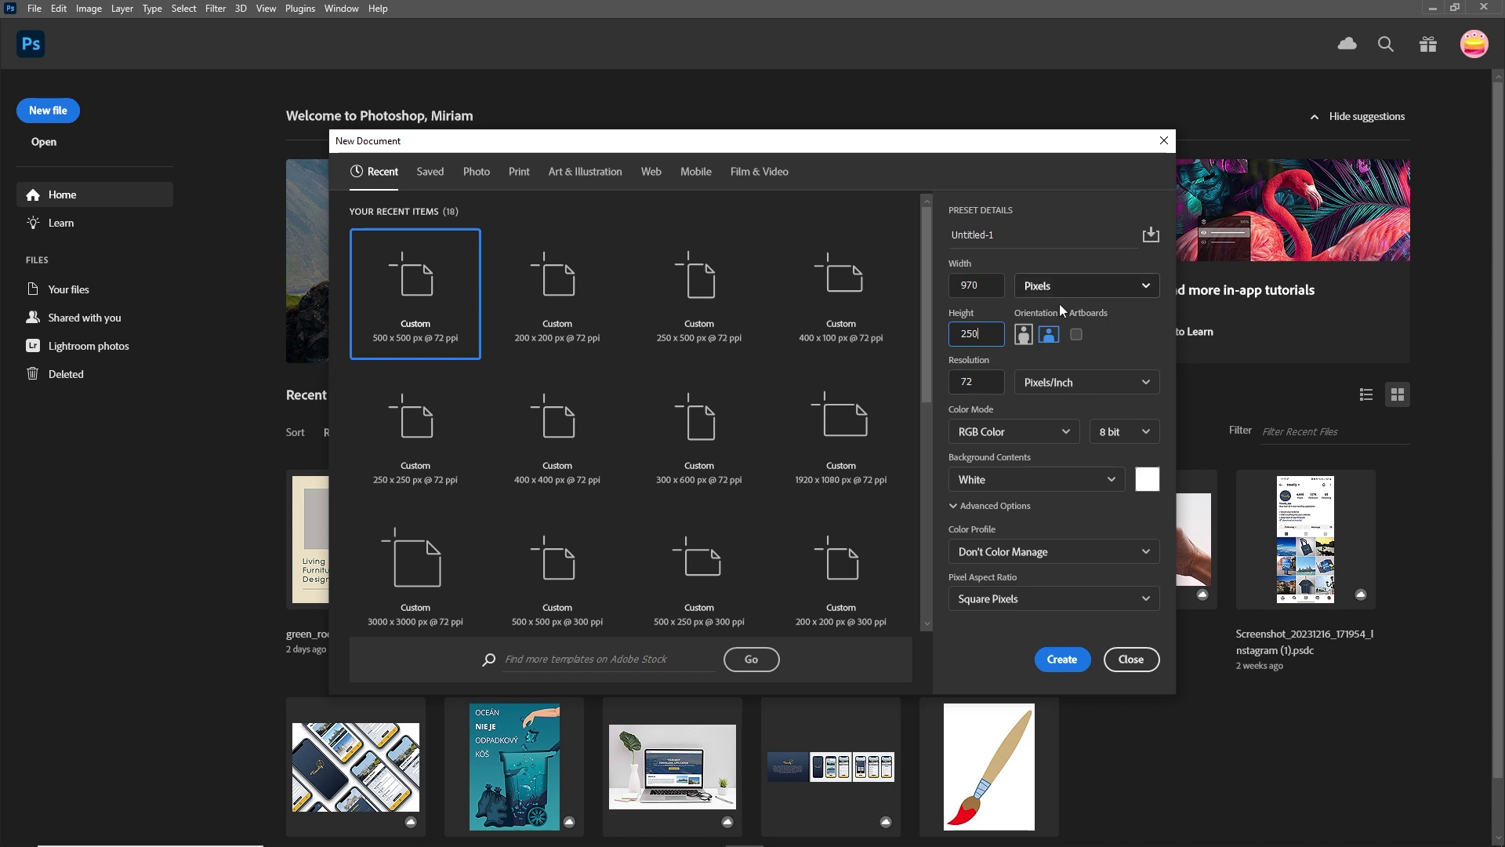
left_click(1071, 668)
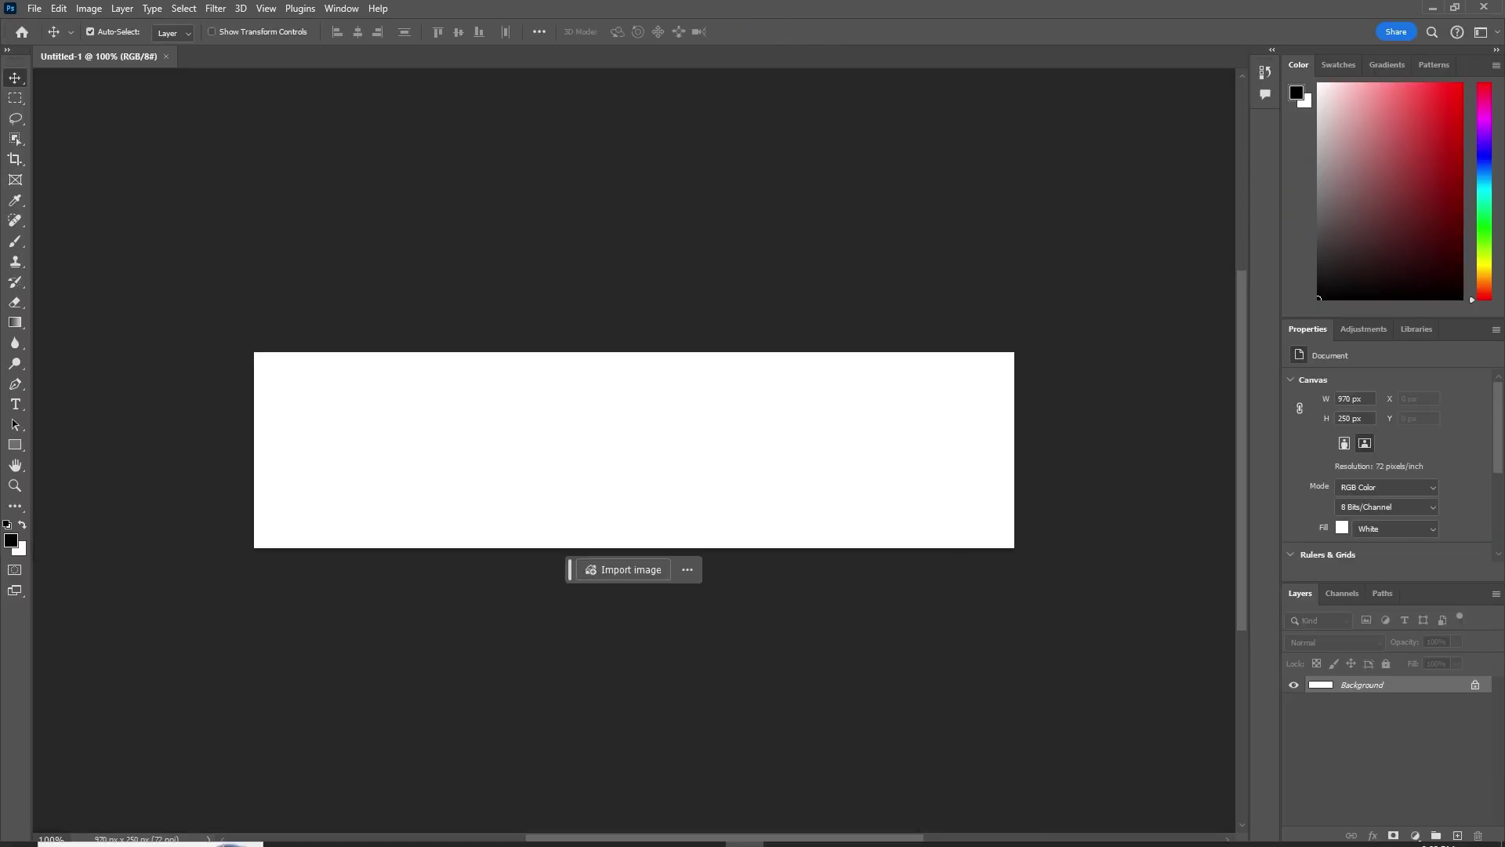
Step: Switch to Illustrator and move the heart line down and left to the artboard's left edge
left_click(937, 830)
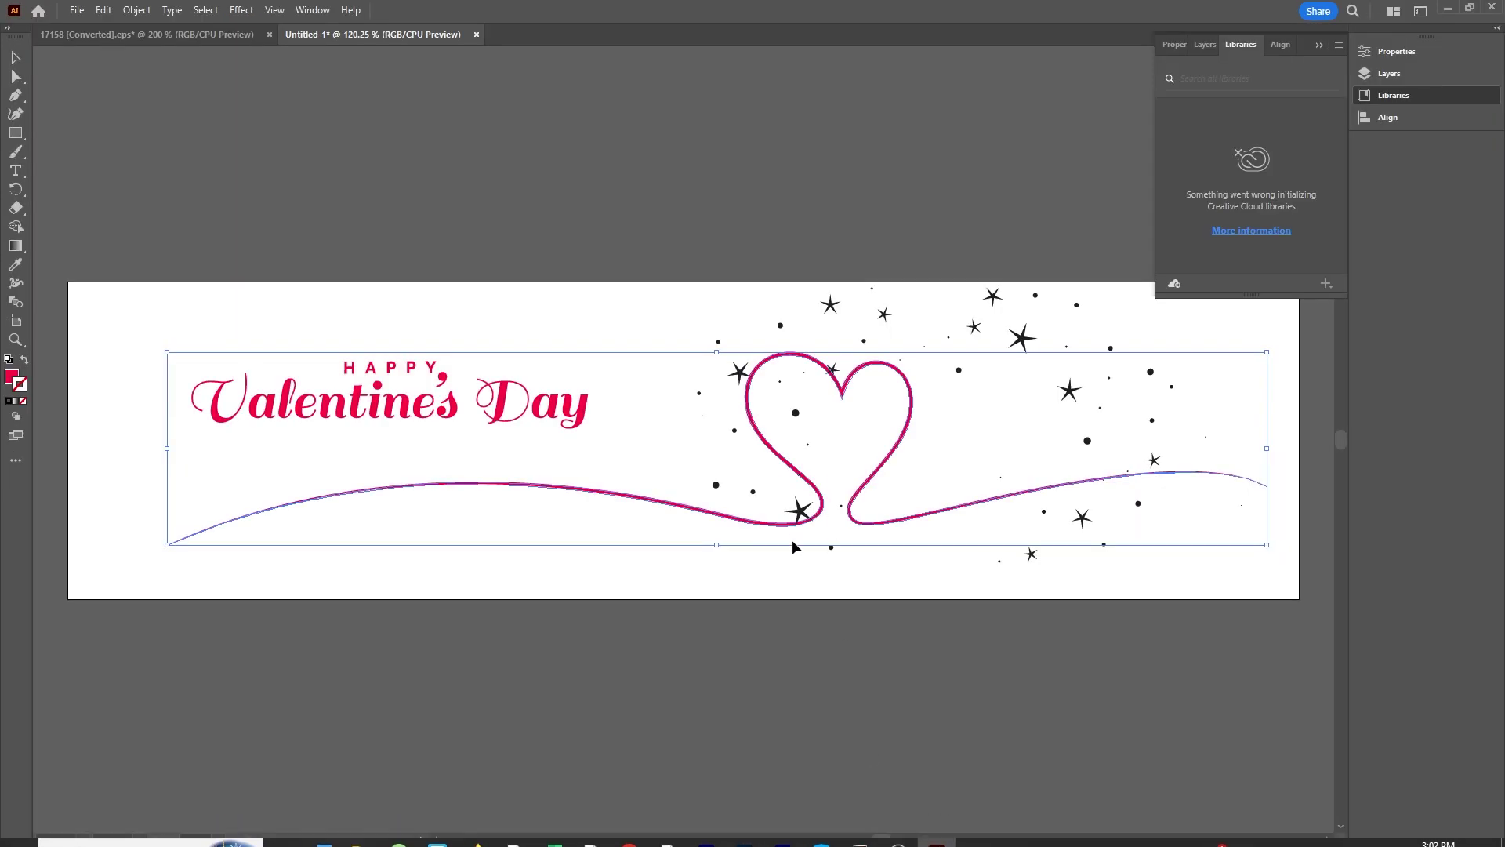
left_click(672, 243)
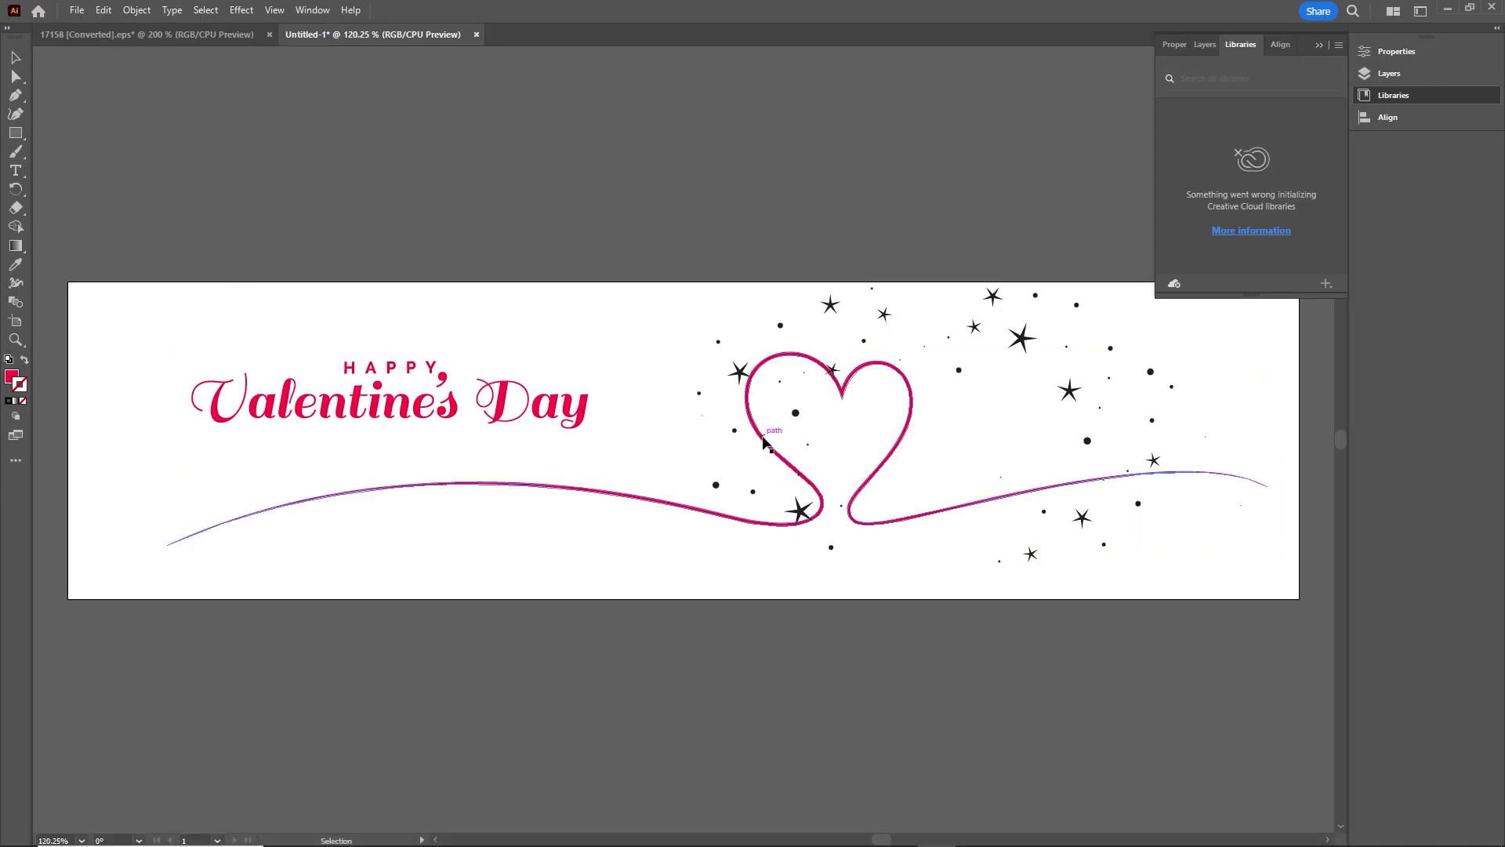
left_click(764, 443)
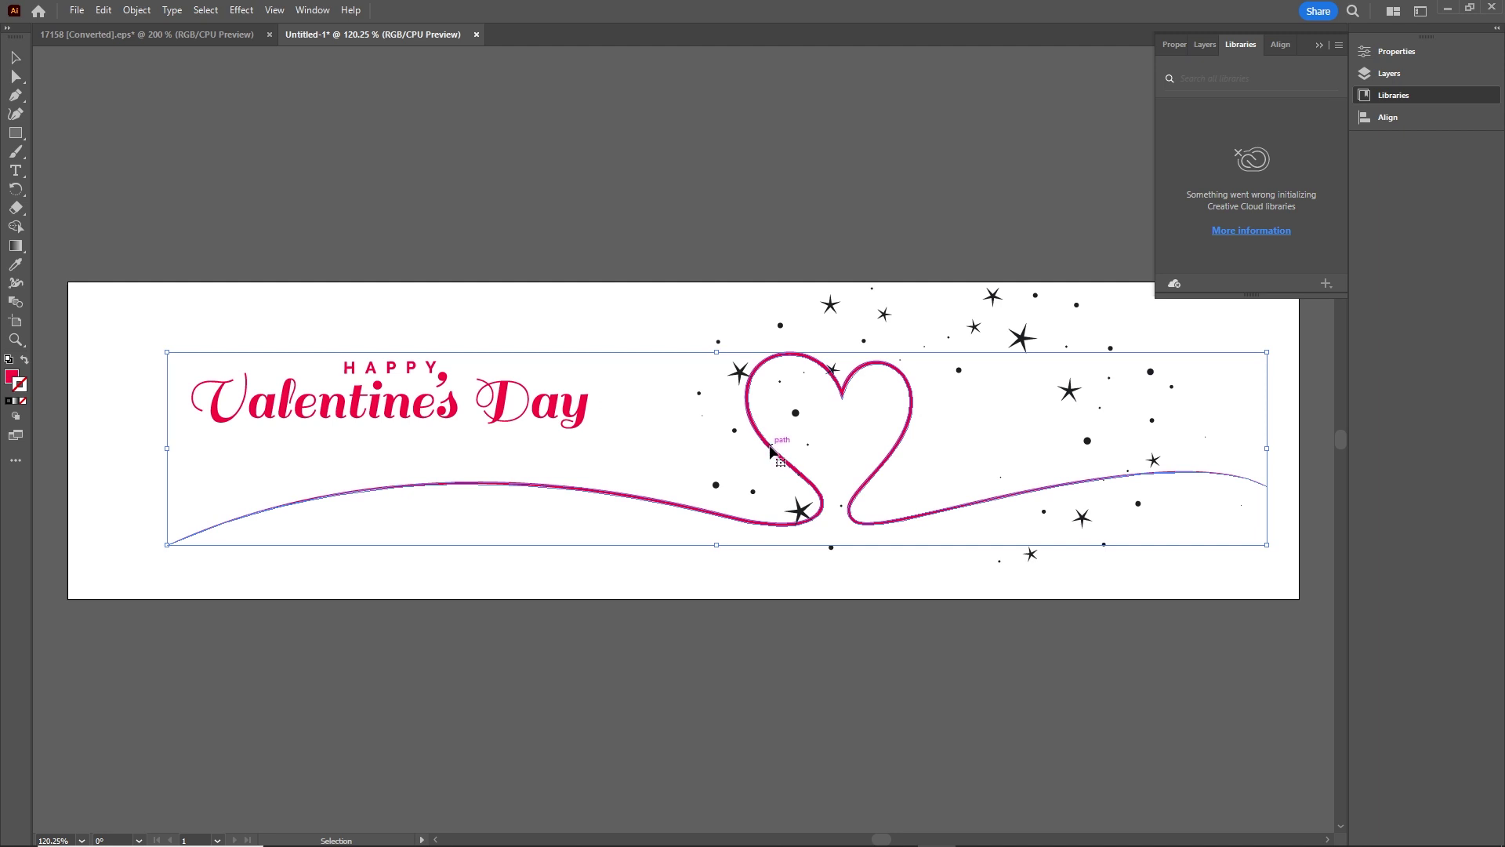
left_click_drag(770, 445, 666, 485)
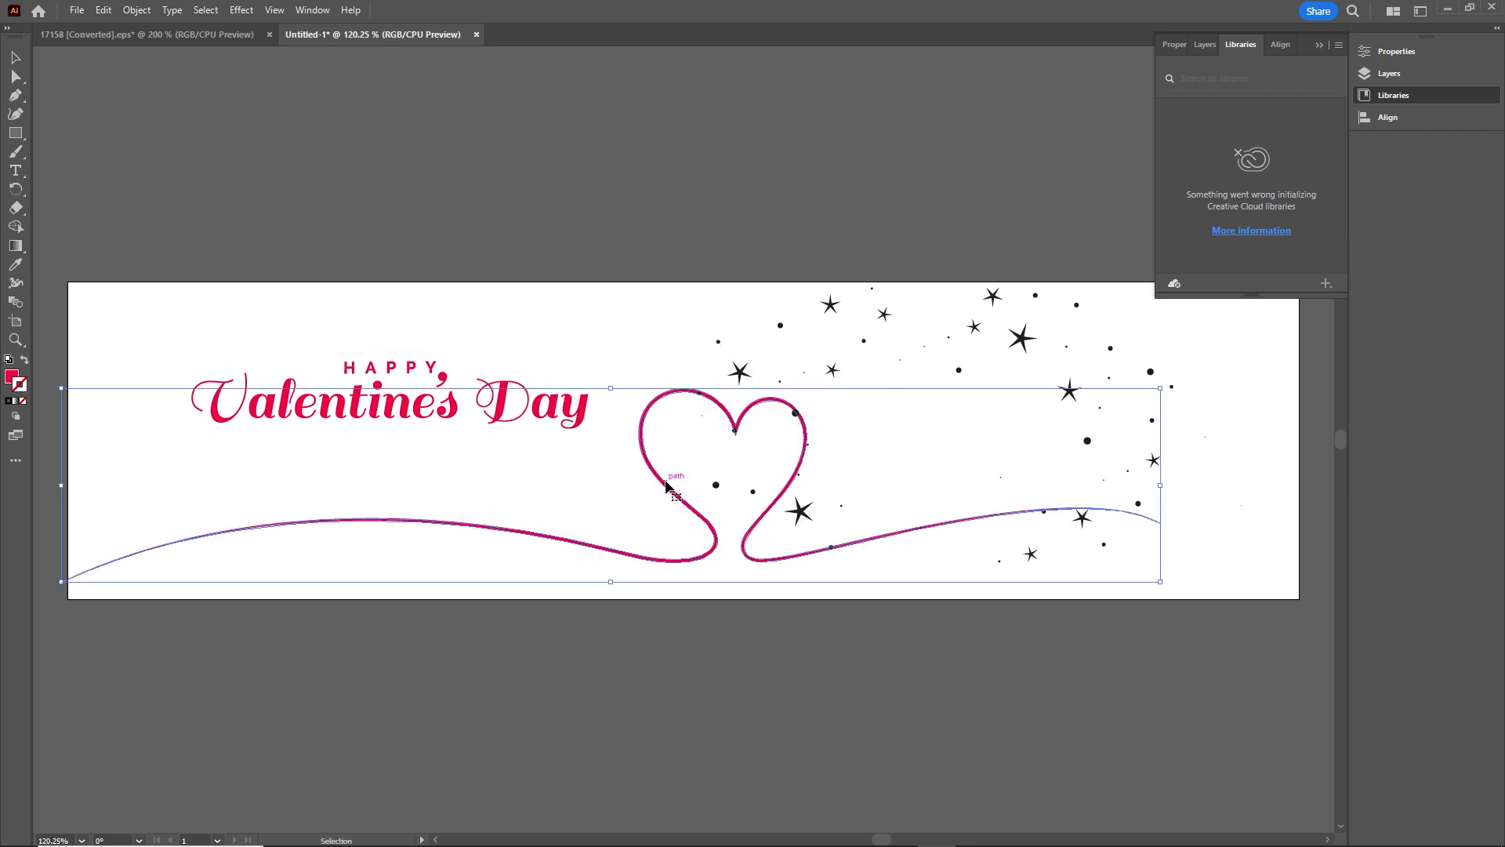
left_click(649, 249)
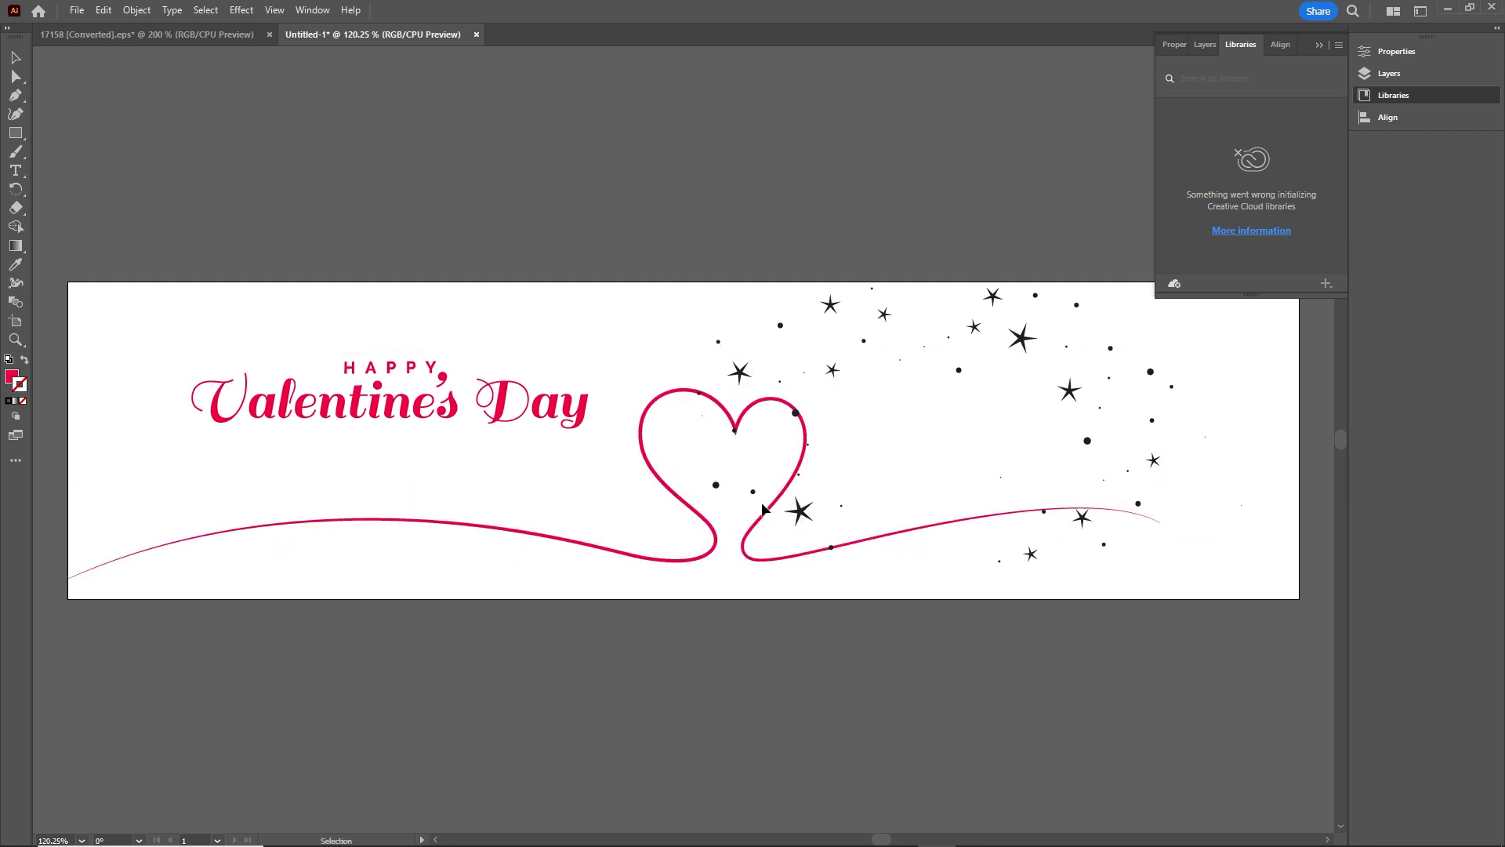
Step: Copy the heart line's fill colour ff1140 and apply it to the line's stroke
left_click(671, 493)
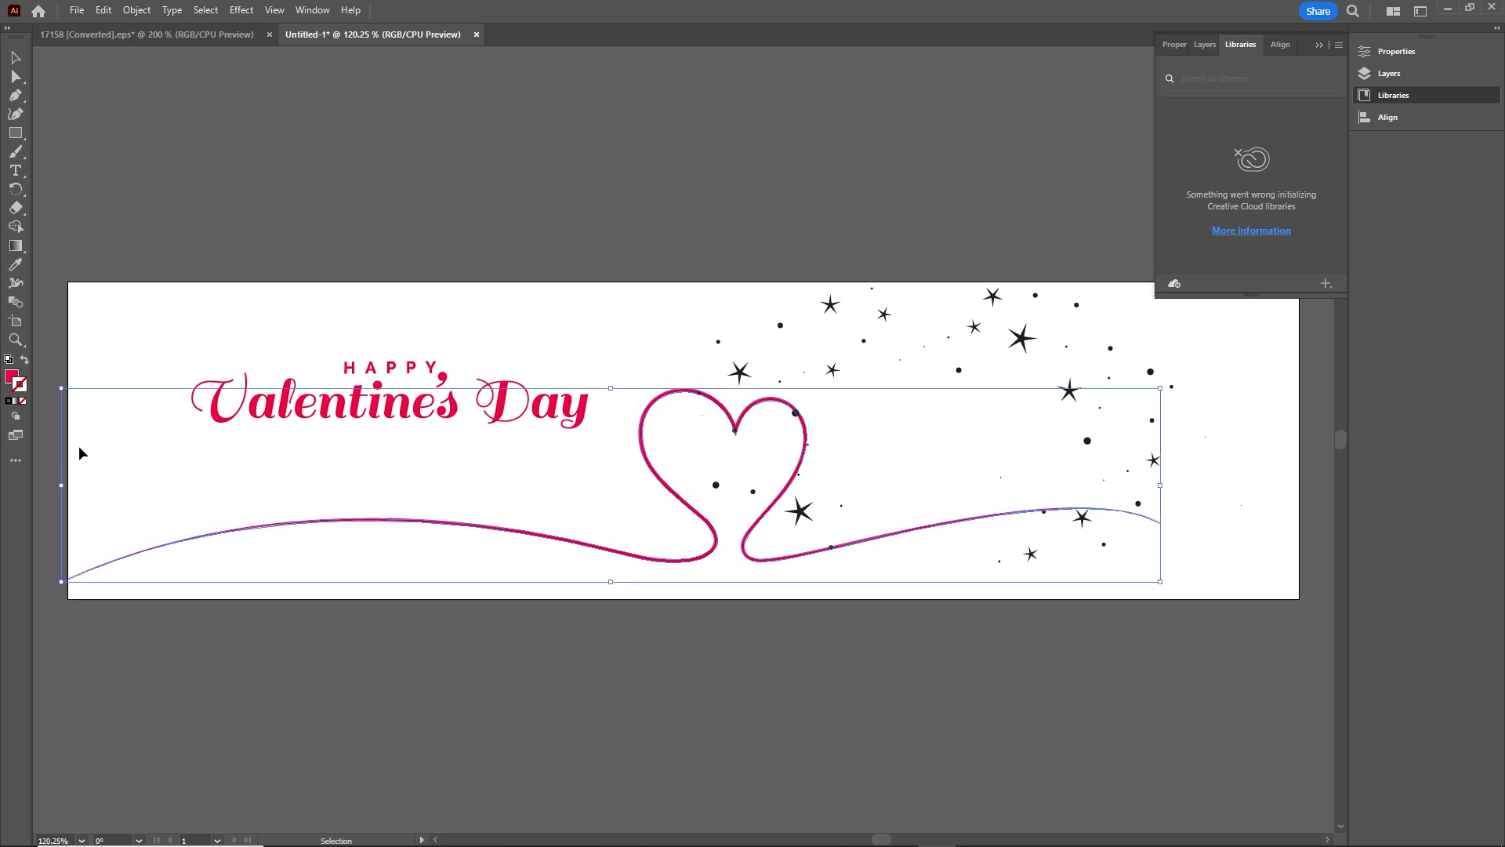
left_click(18, 385)
left_click(12, 378)
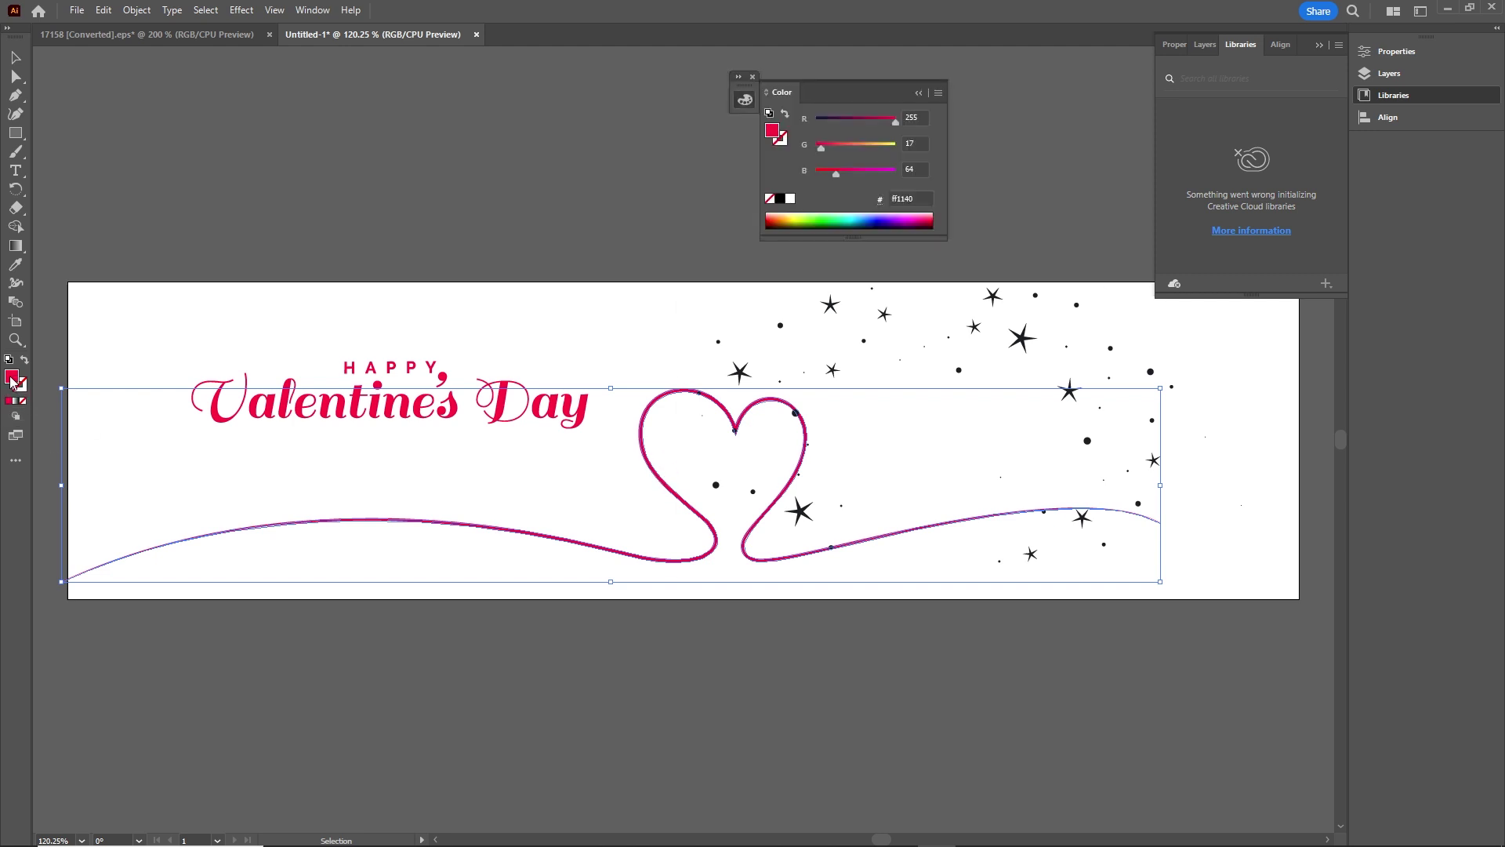
double_click(12, 379)
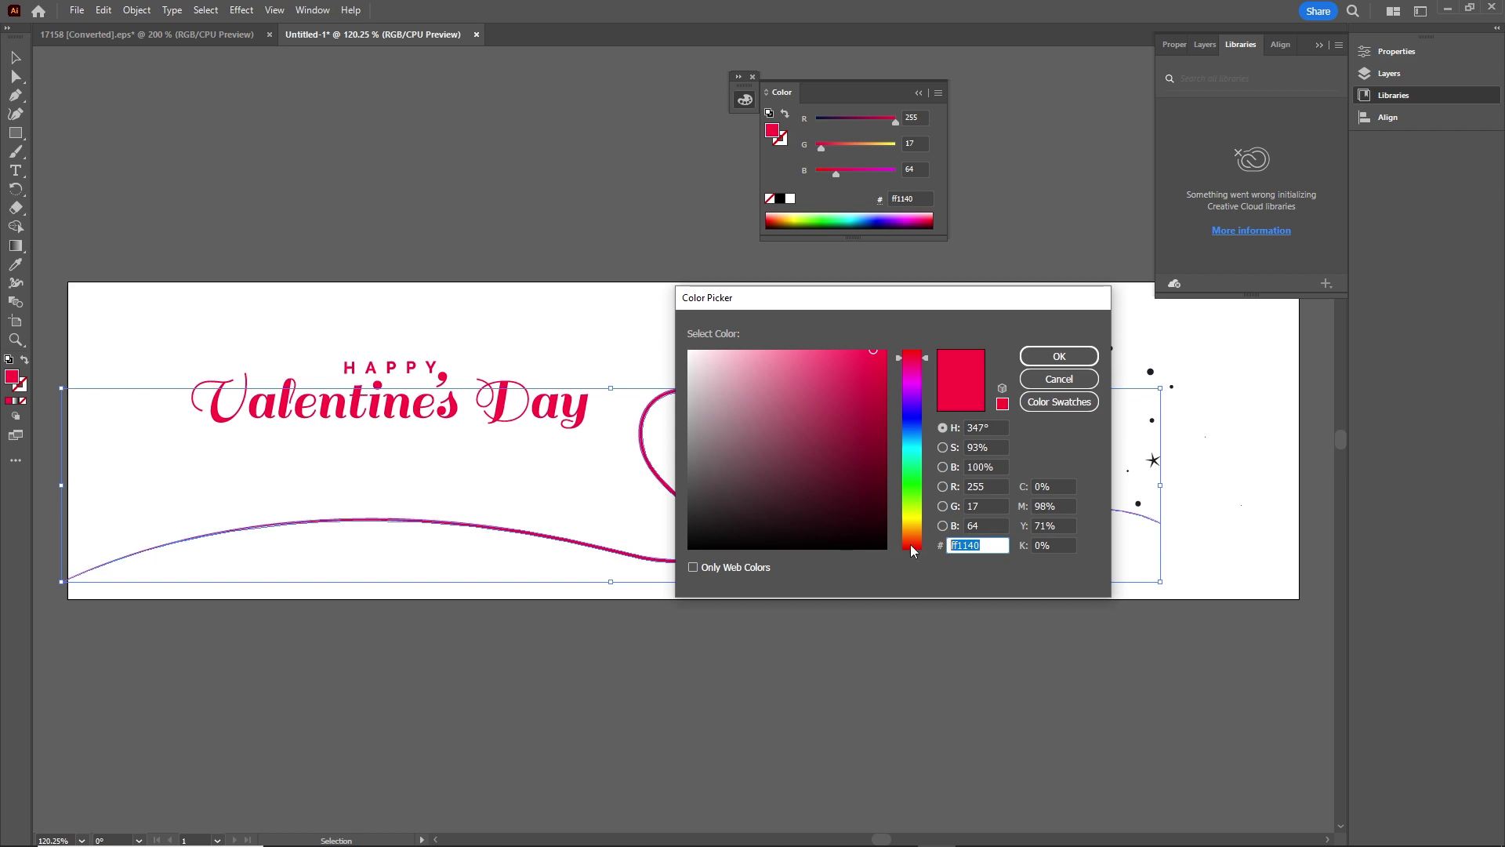
left_click(1059, 356)
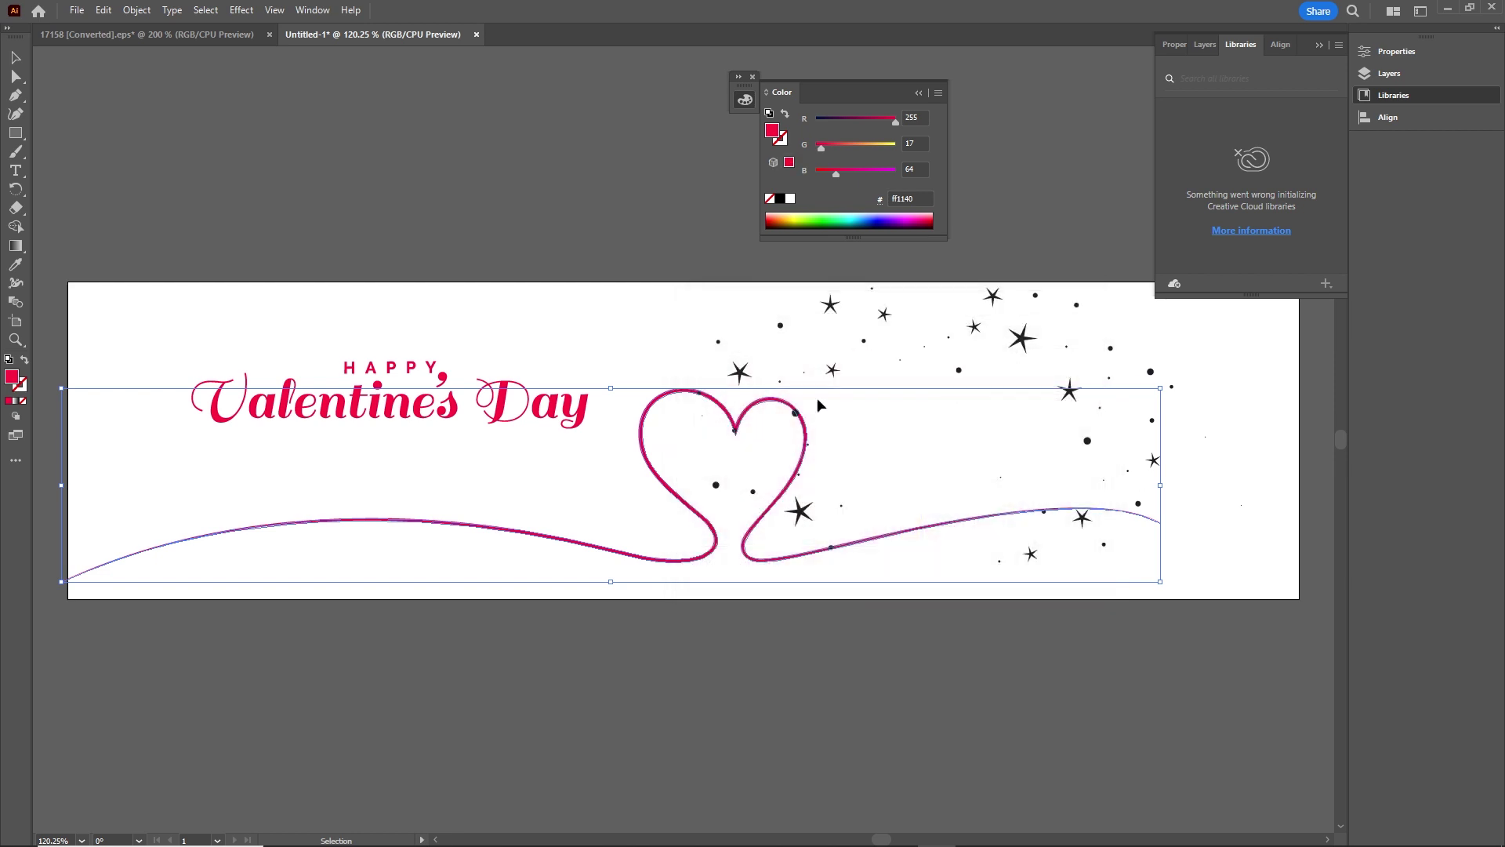
left_click(25, 391)
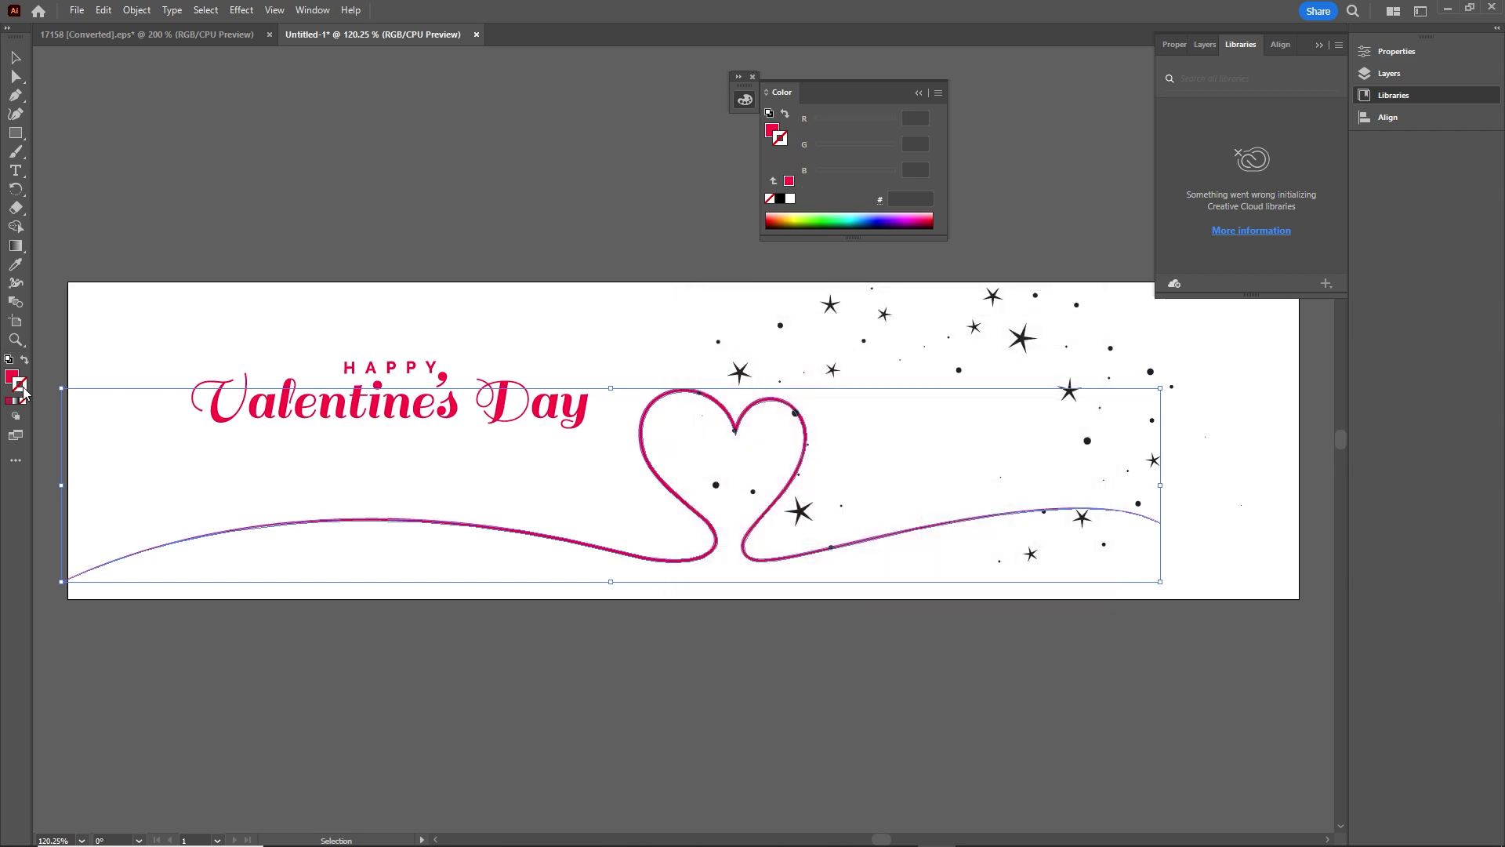
double_click(23, 392)
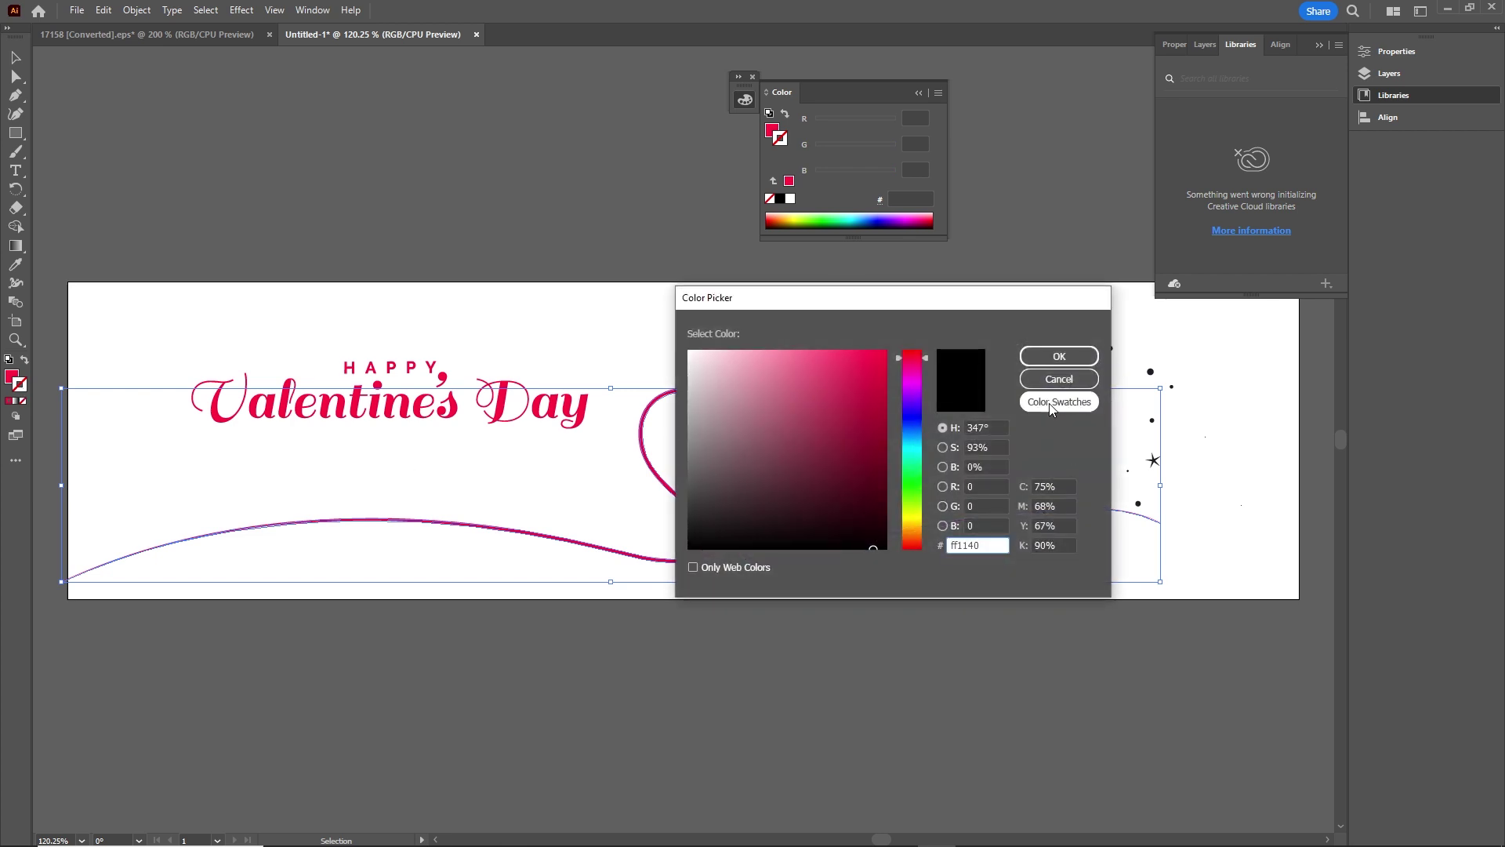
left_click(1059, 357)
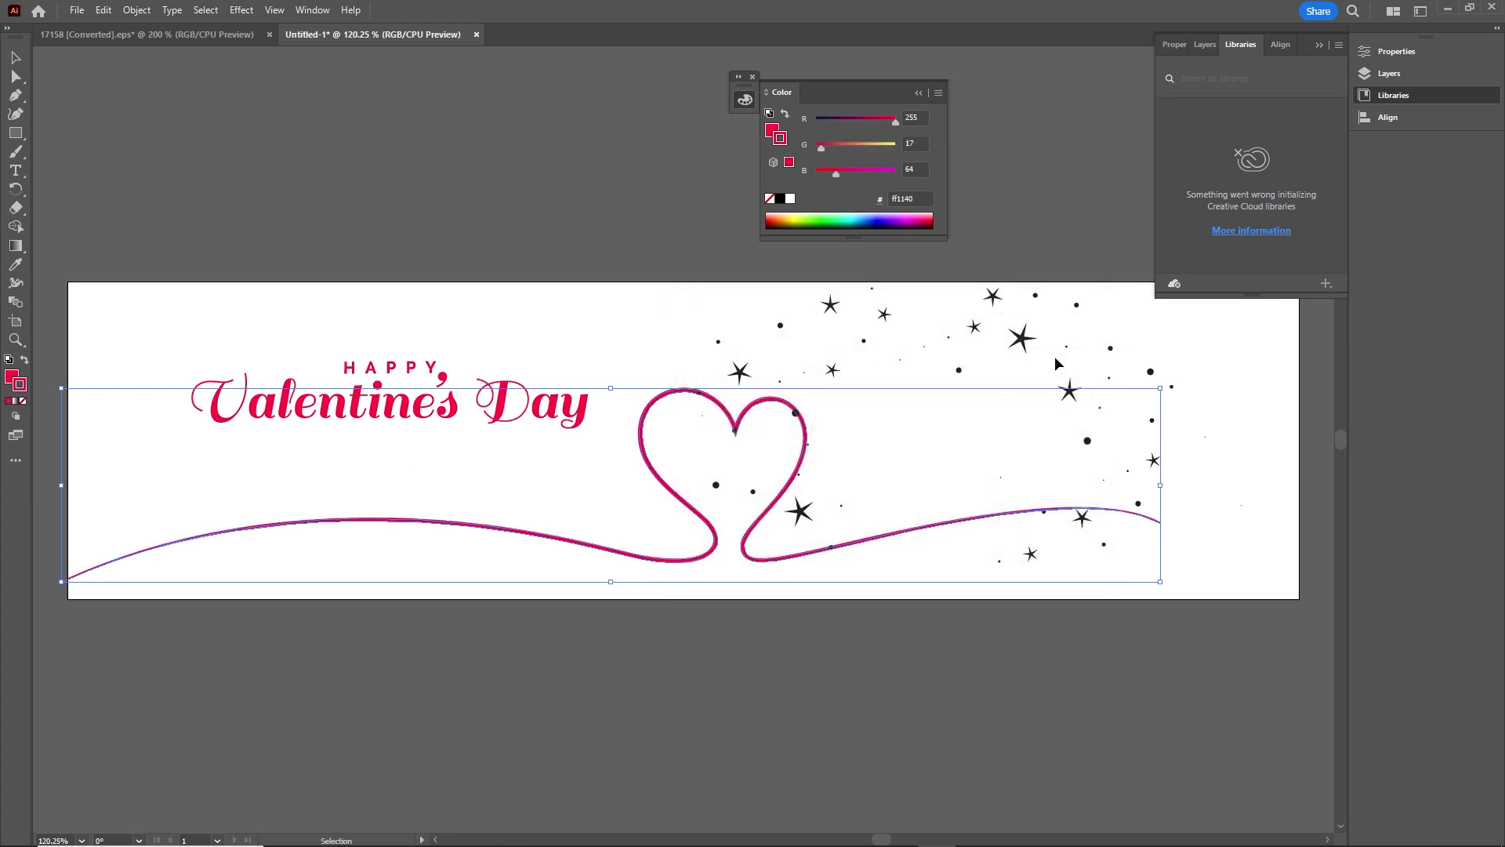
double_click(22, 392)
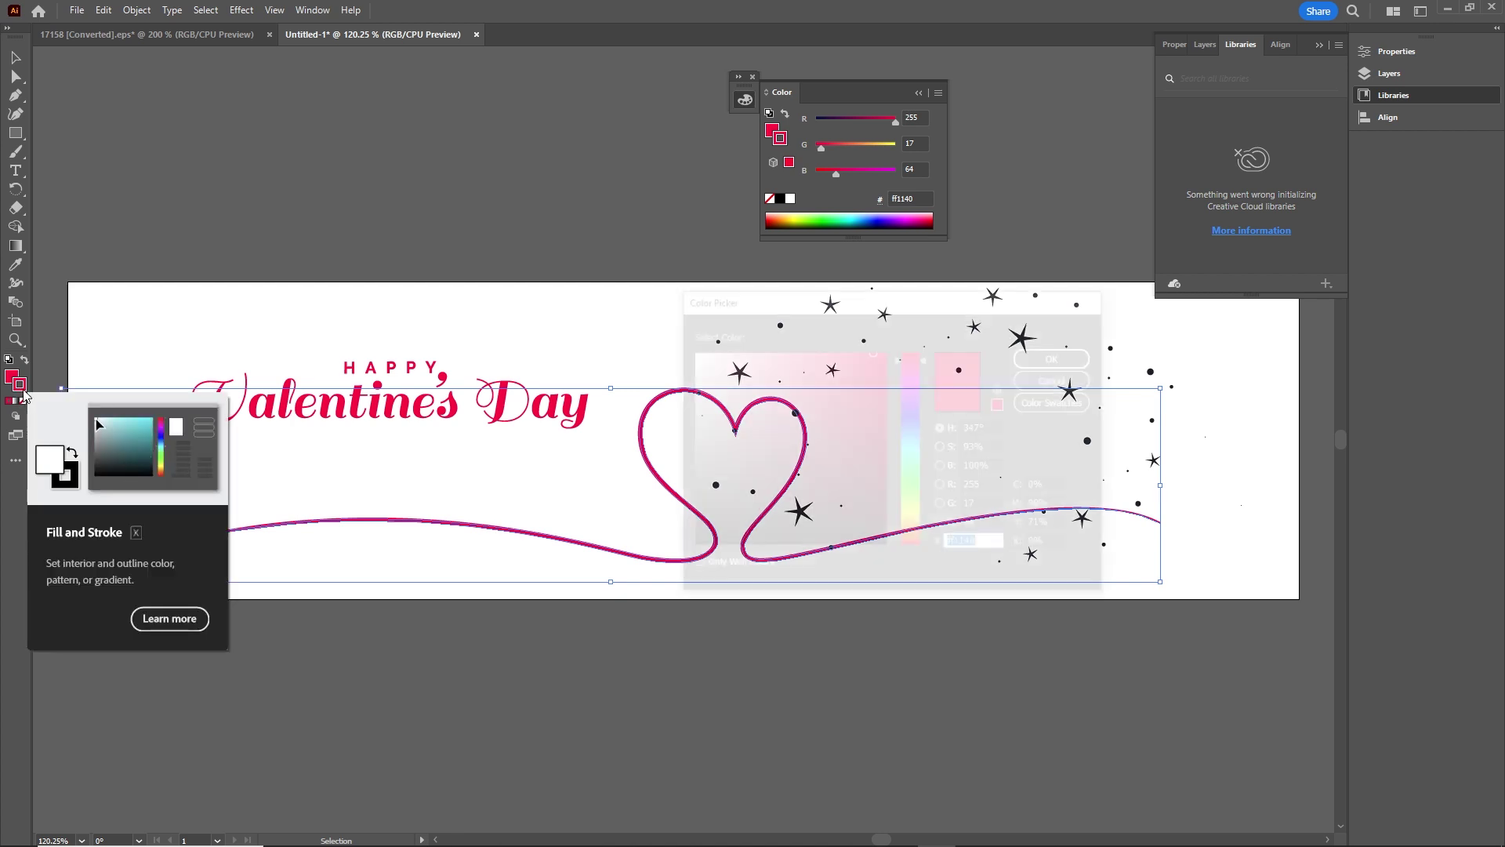
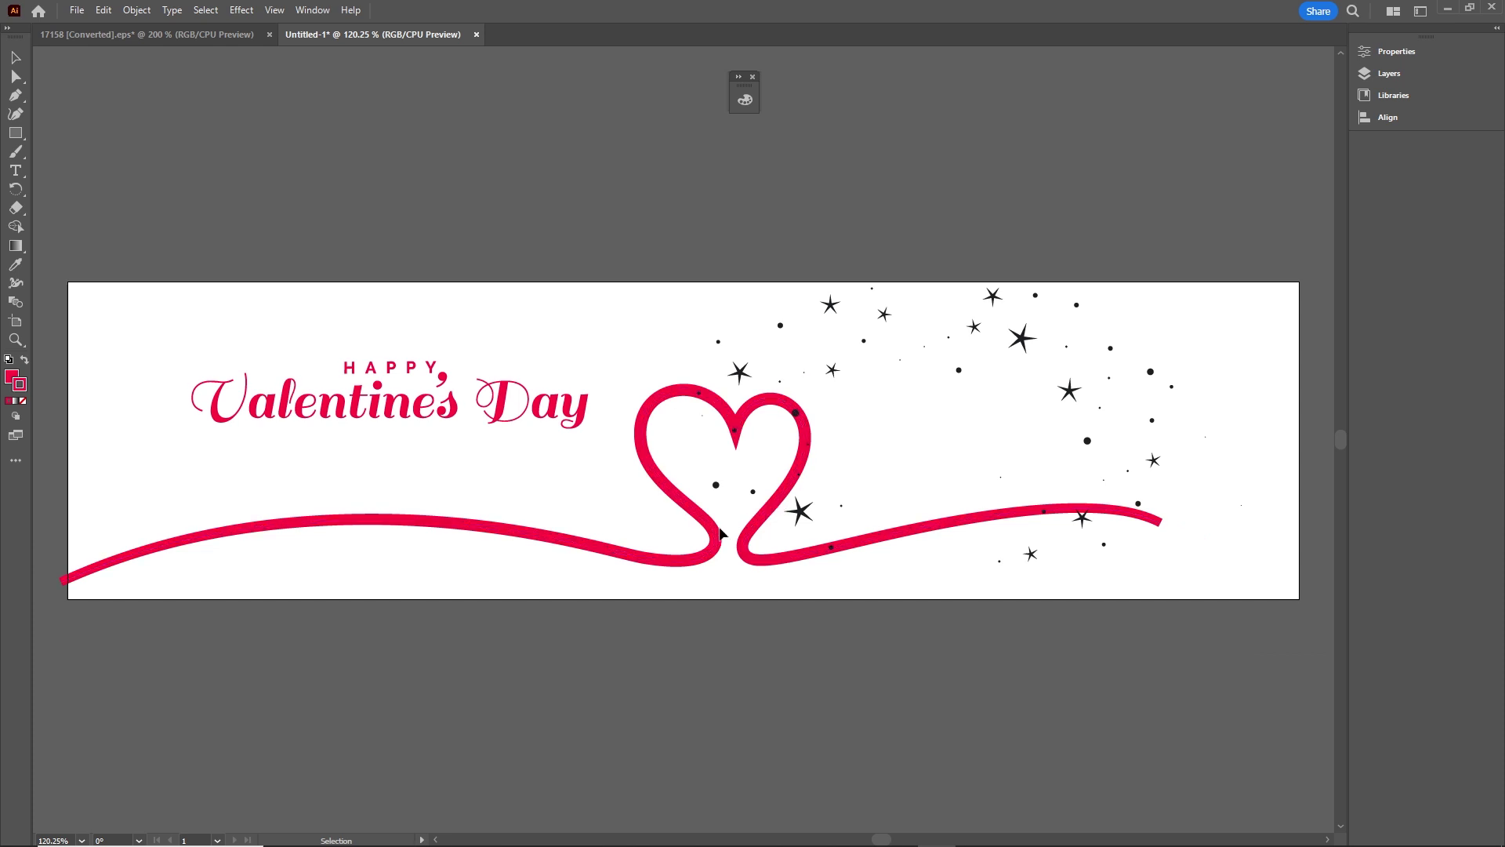
Step: Place the thick red heart line from Illustrator in the Photoshop document and hide the white Background layer
left_click(715, 538)
left_click_drag(715, 538, 628, 444)
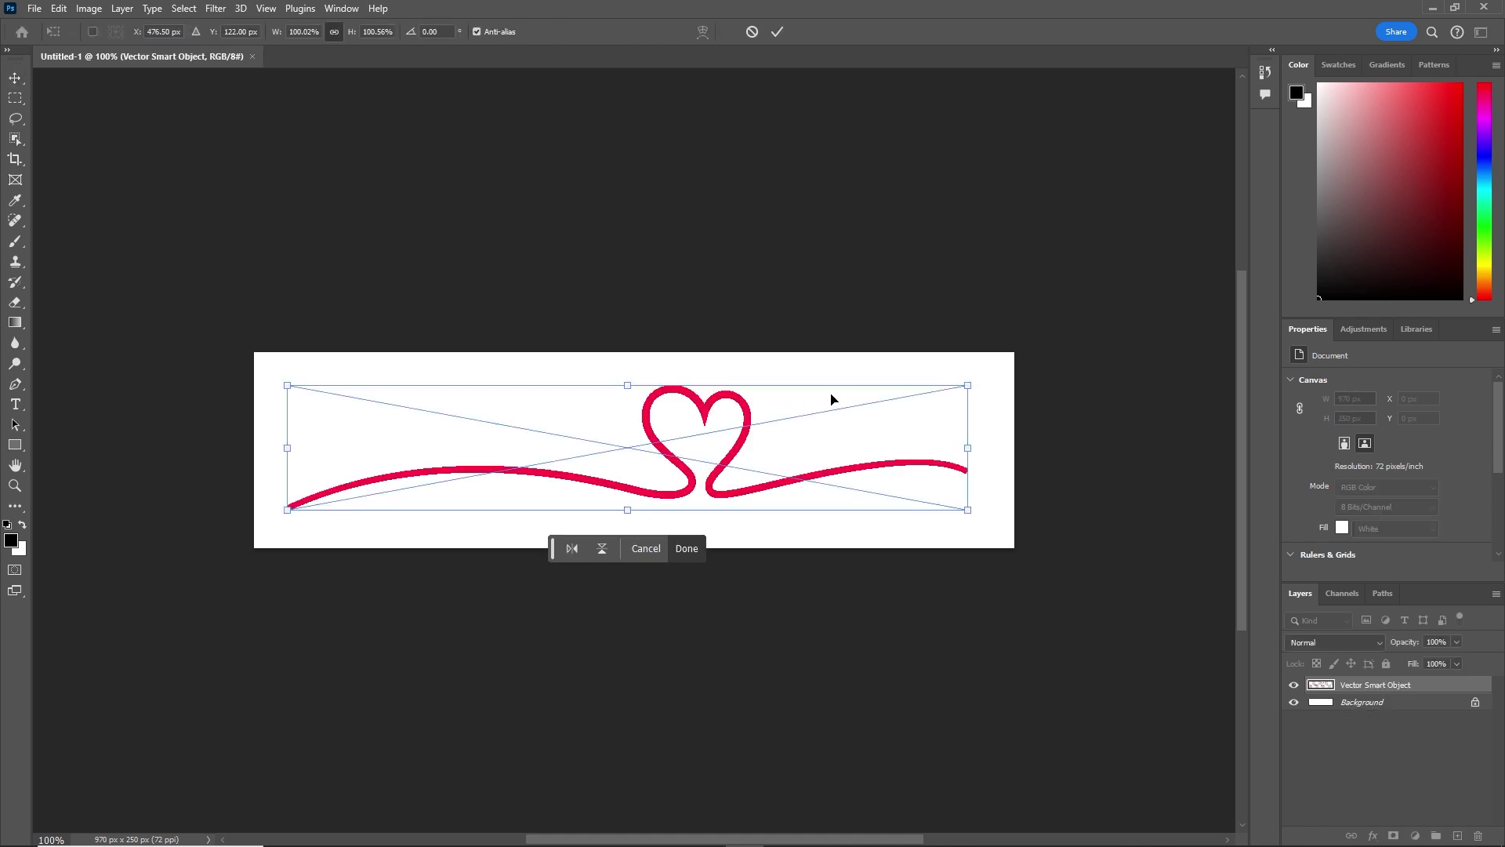
key("Return")
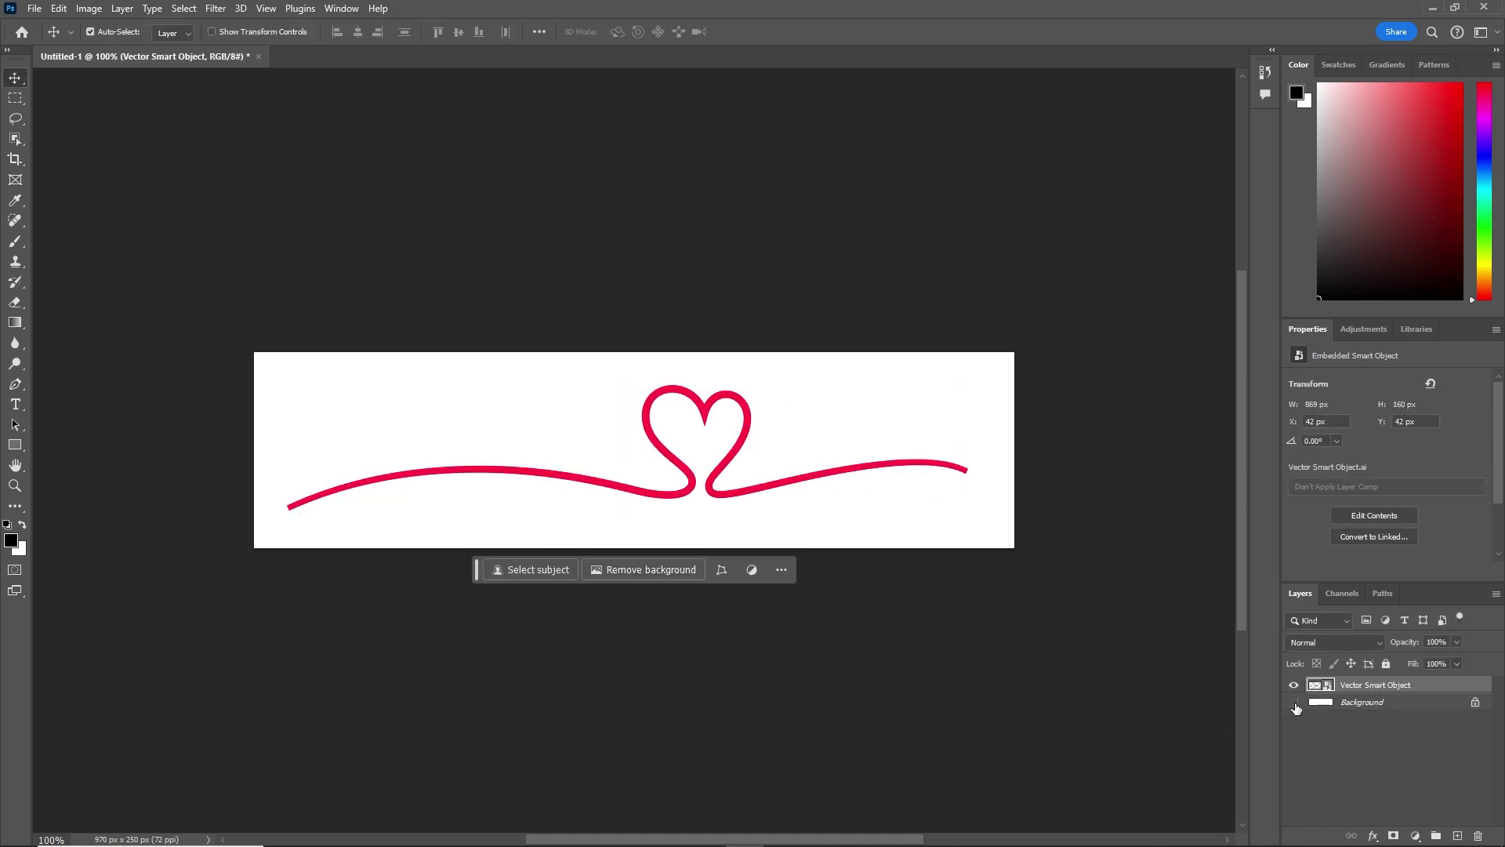
left_click(1294, 703)
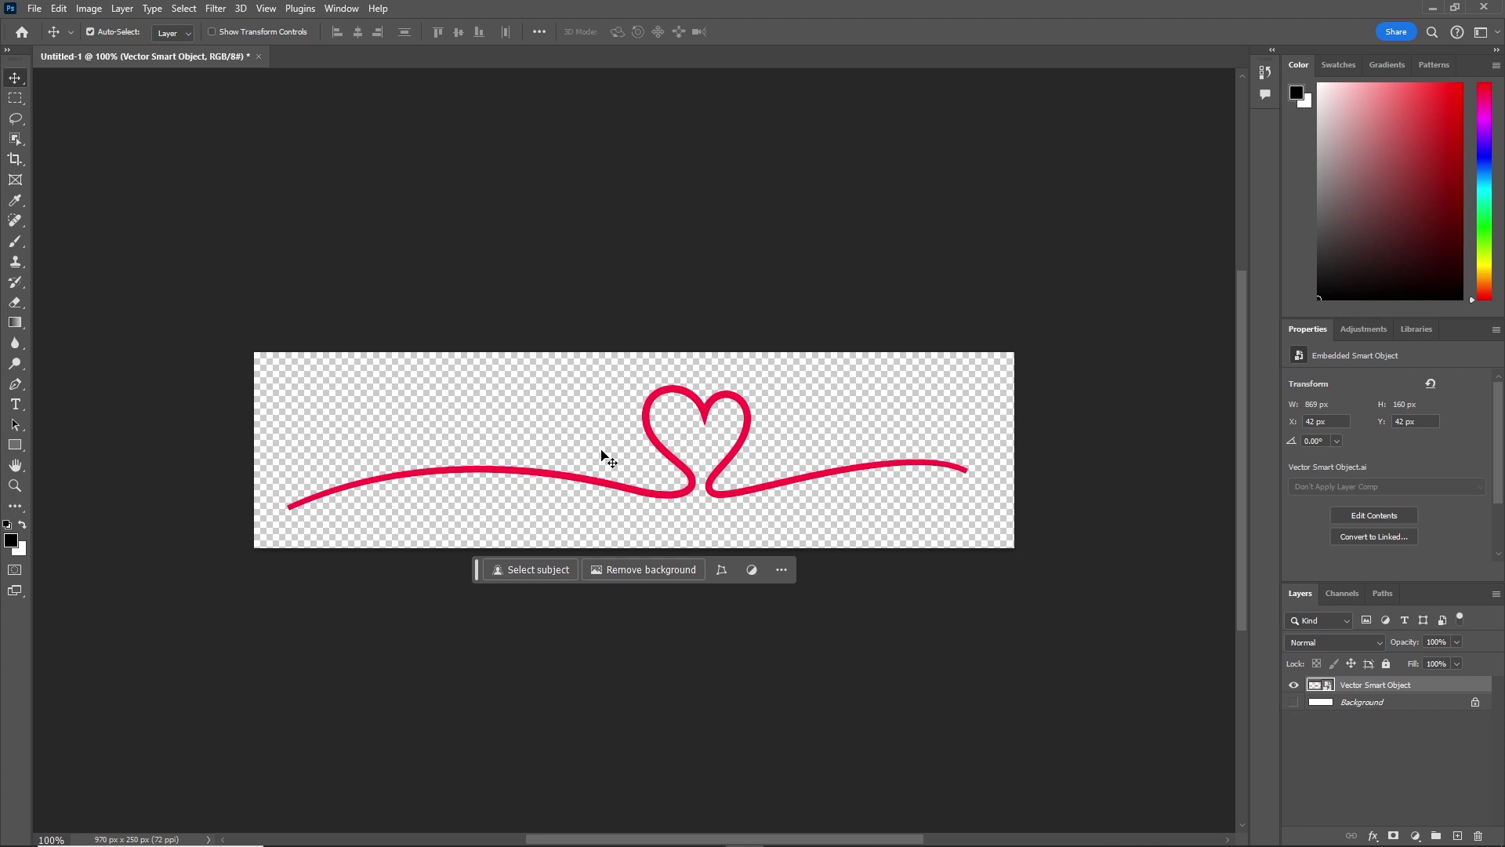
Step: Set up an export of the Photoshop document as a 970 × 250 px PNG with transparency
left_click(35, 9)
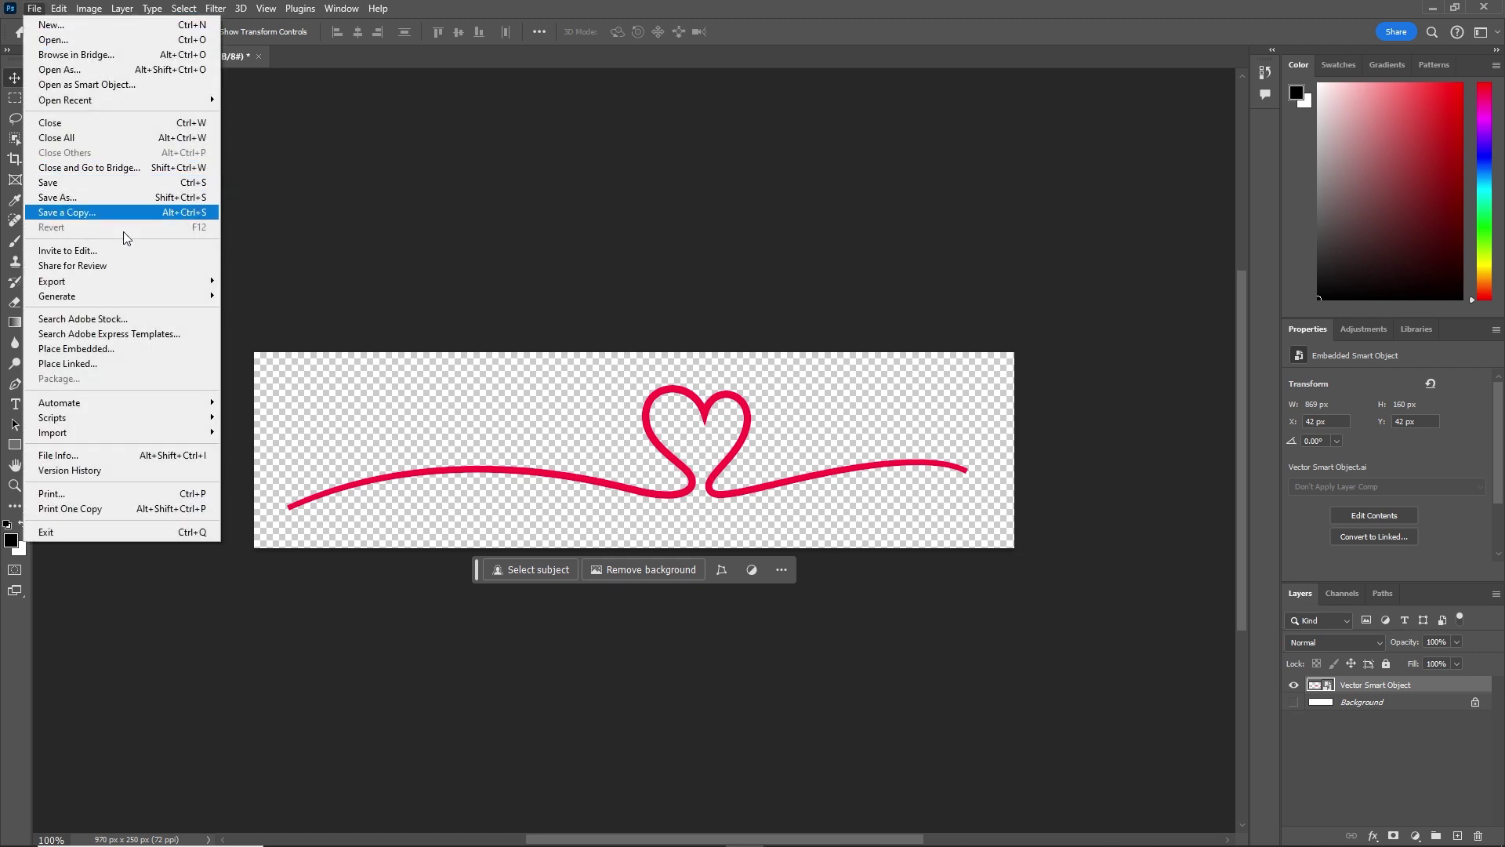
mouse_move(146, 284)
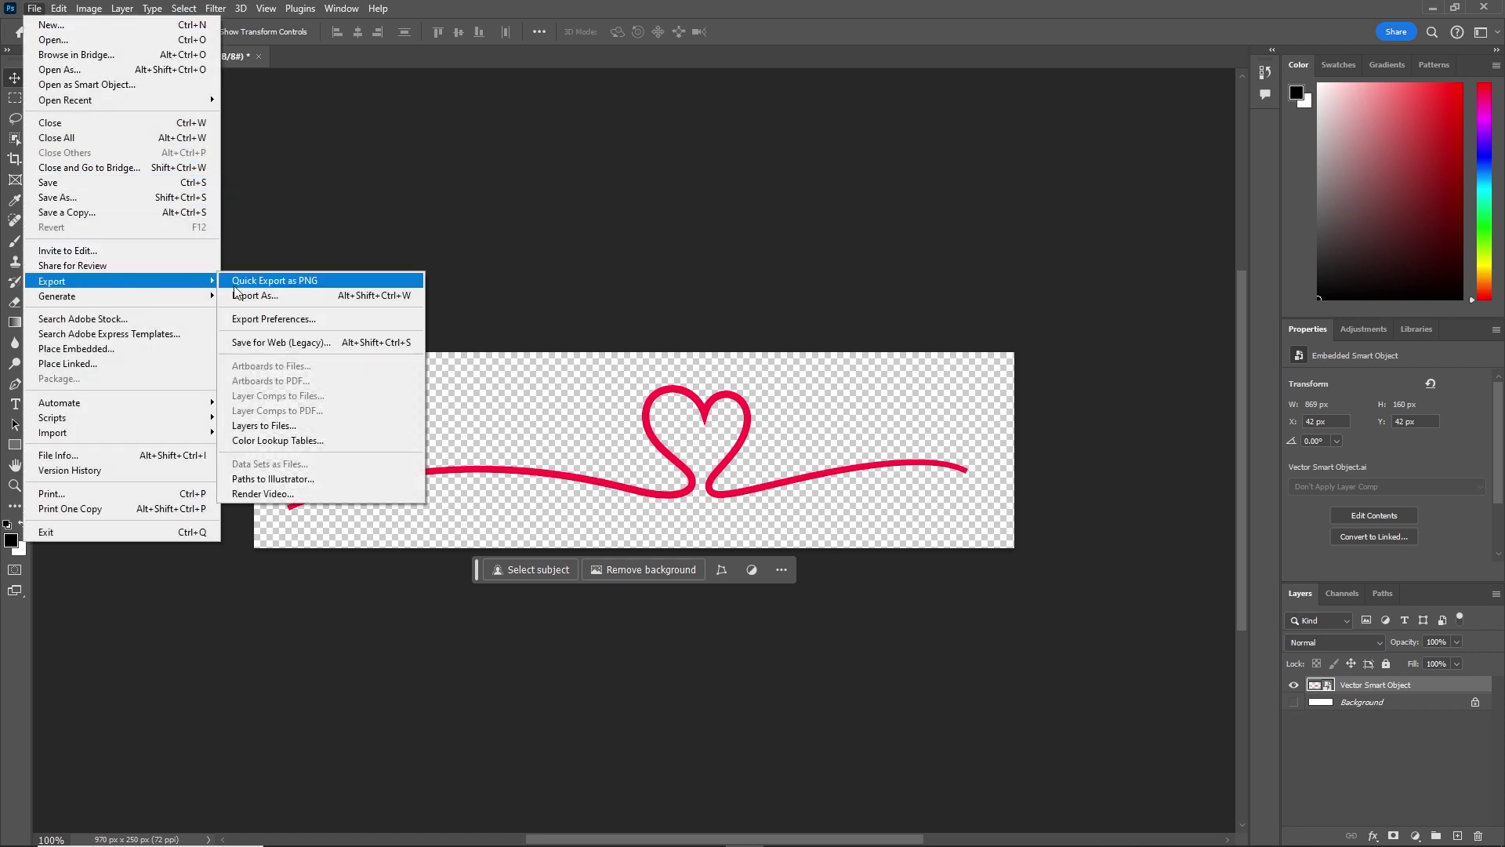
left_click(274, 296)
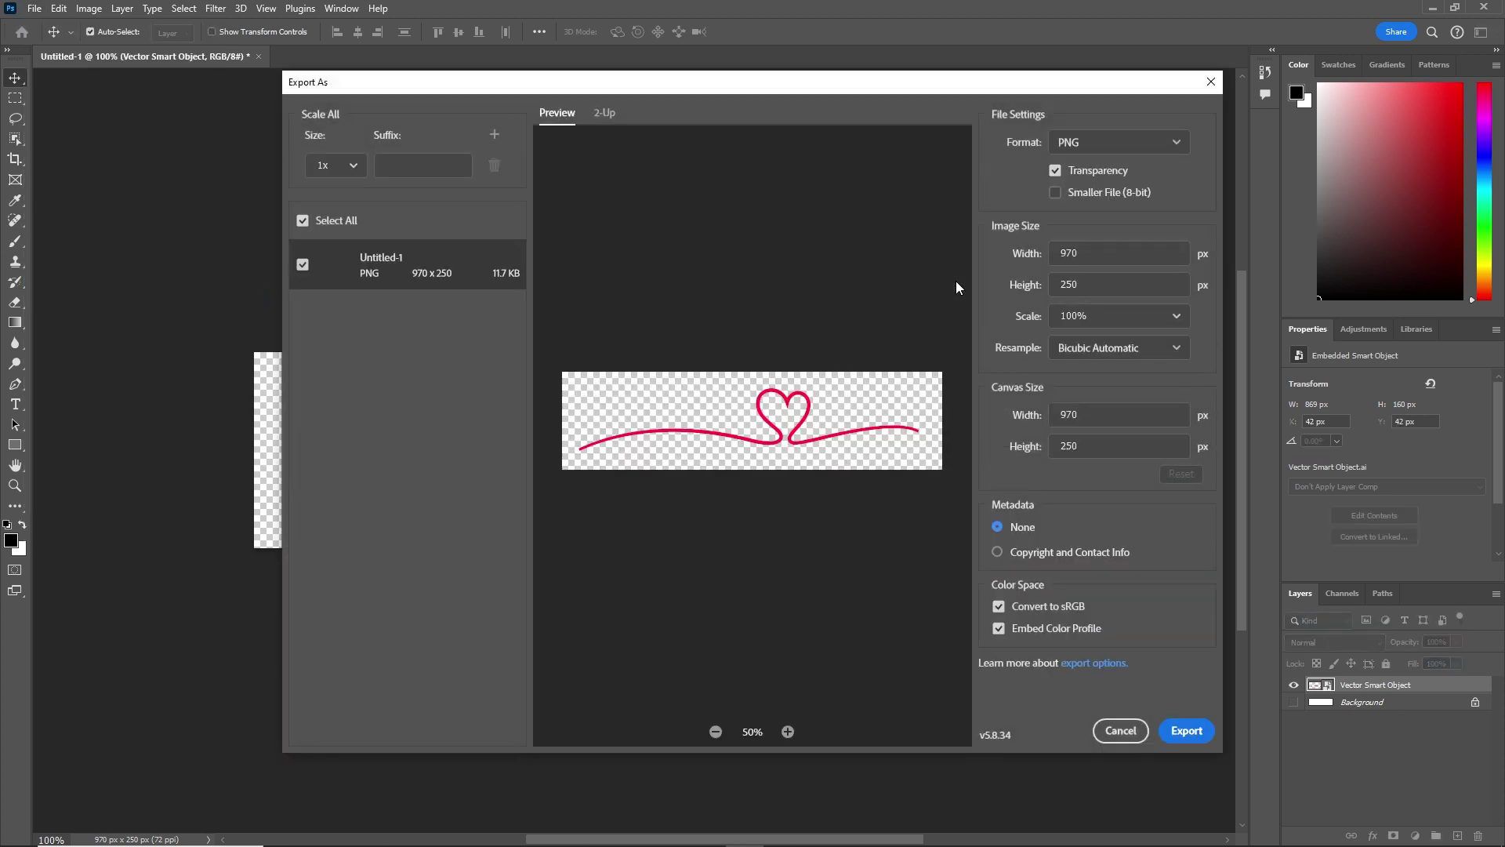
left_click(1055, 193)
left_click(1160, 147)
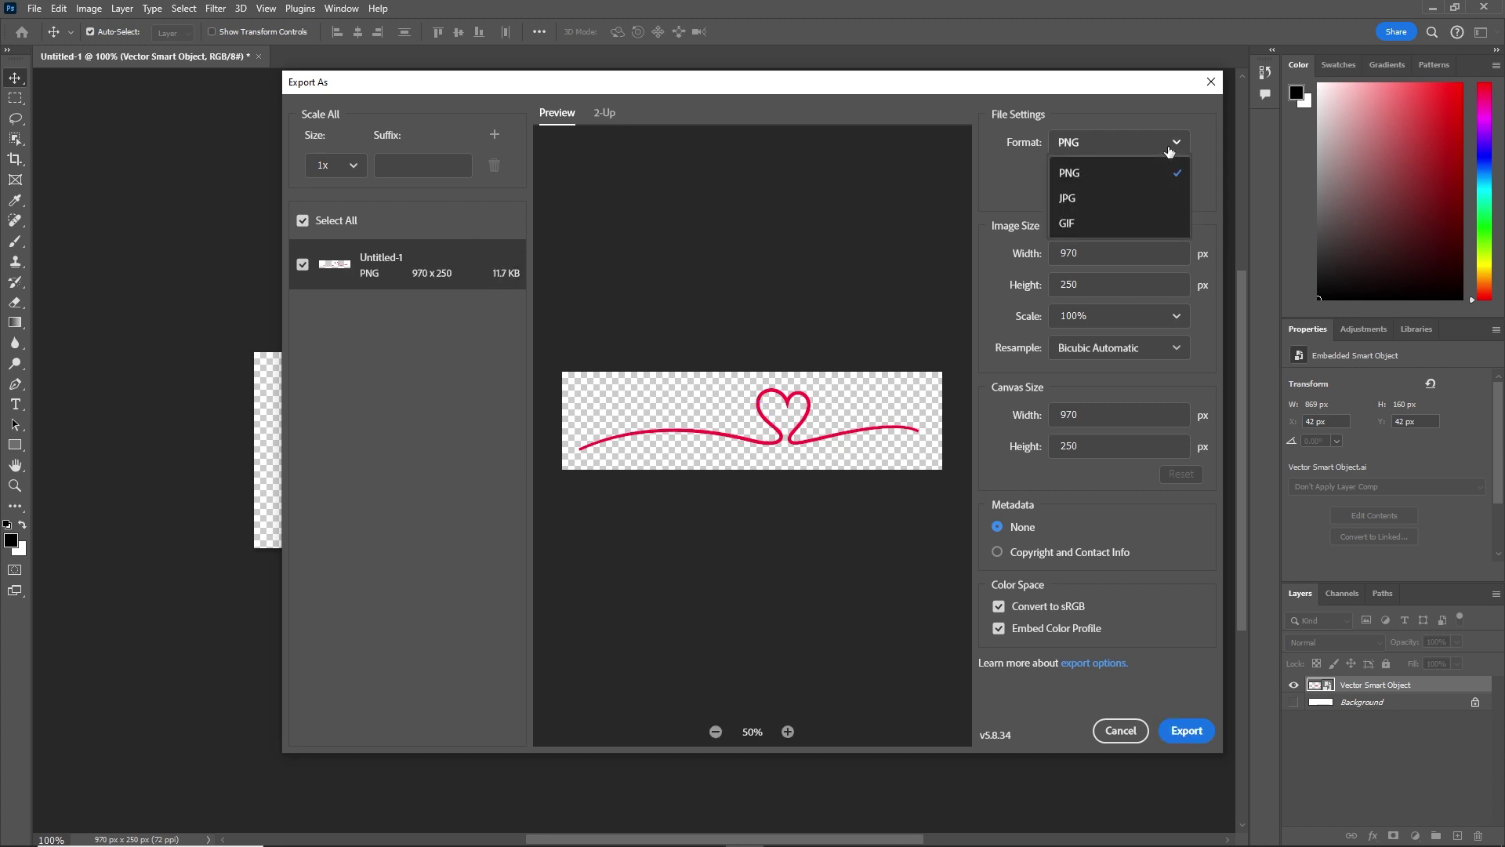
left_click(1115, 173)
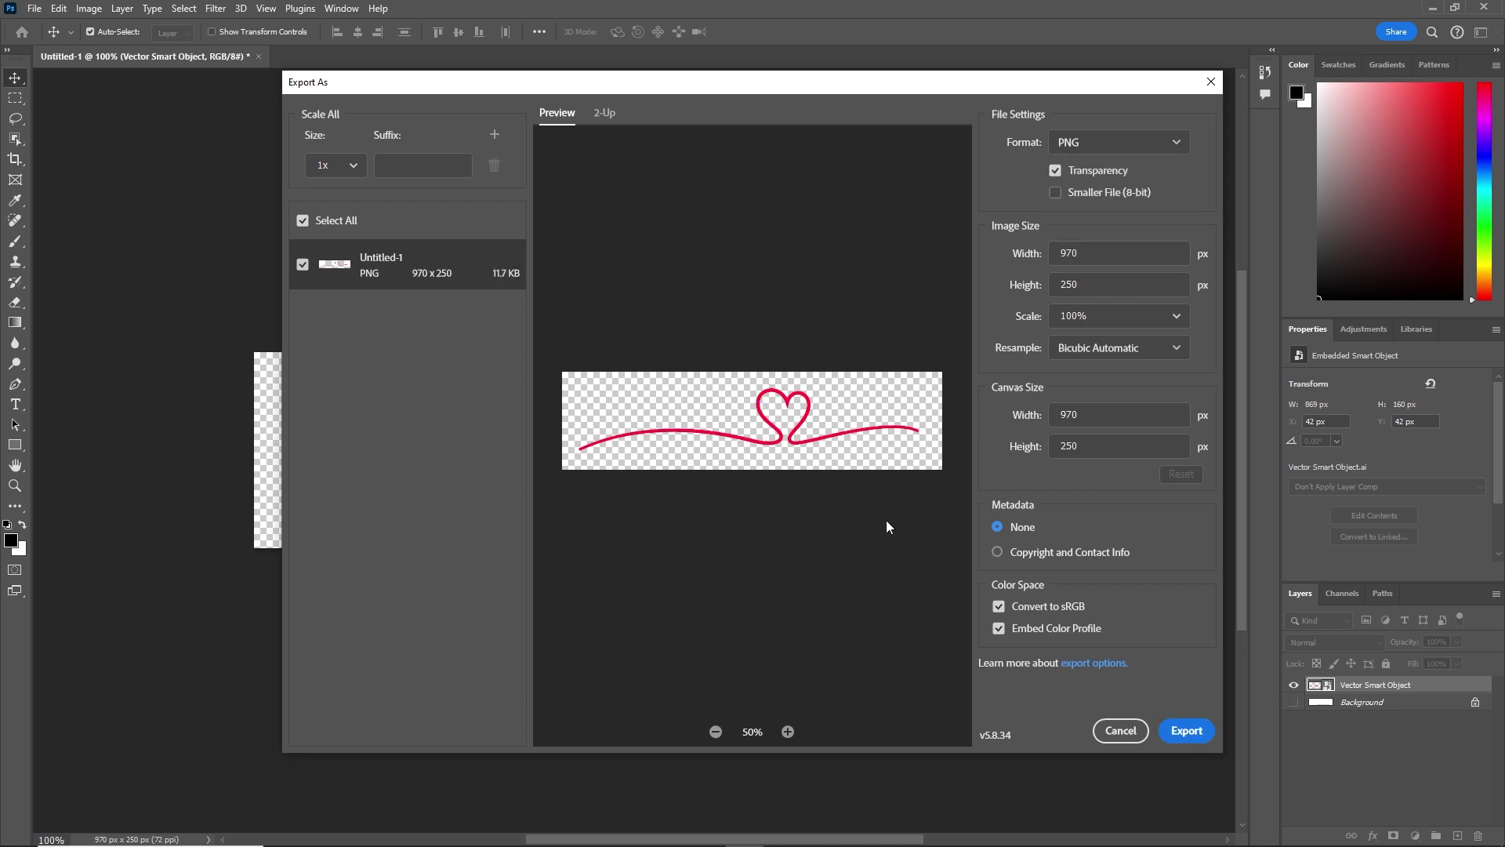
Step: Export the PNG as heart in the tutorial's imgs folder inside 03 self draw heart animate
left_click(1182, 730)
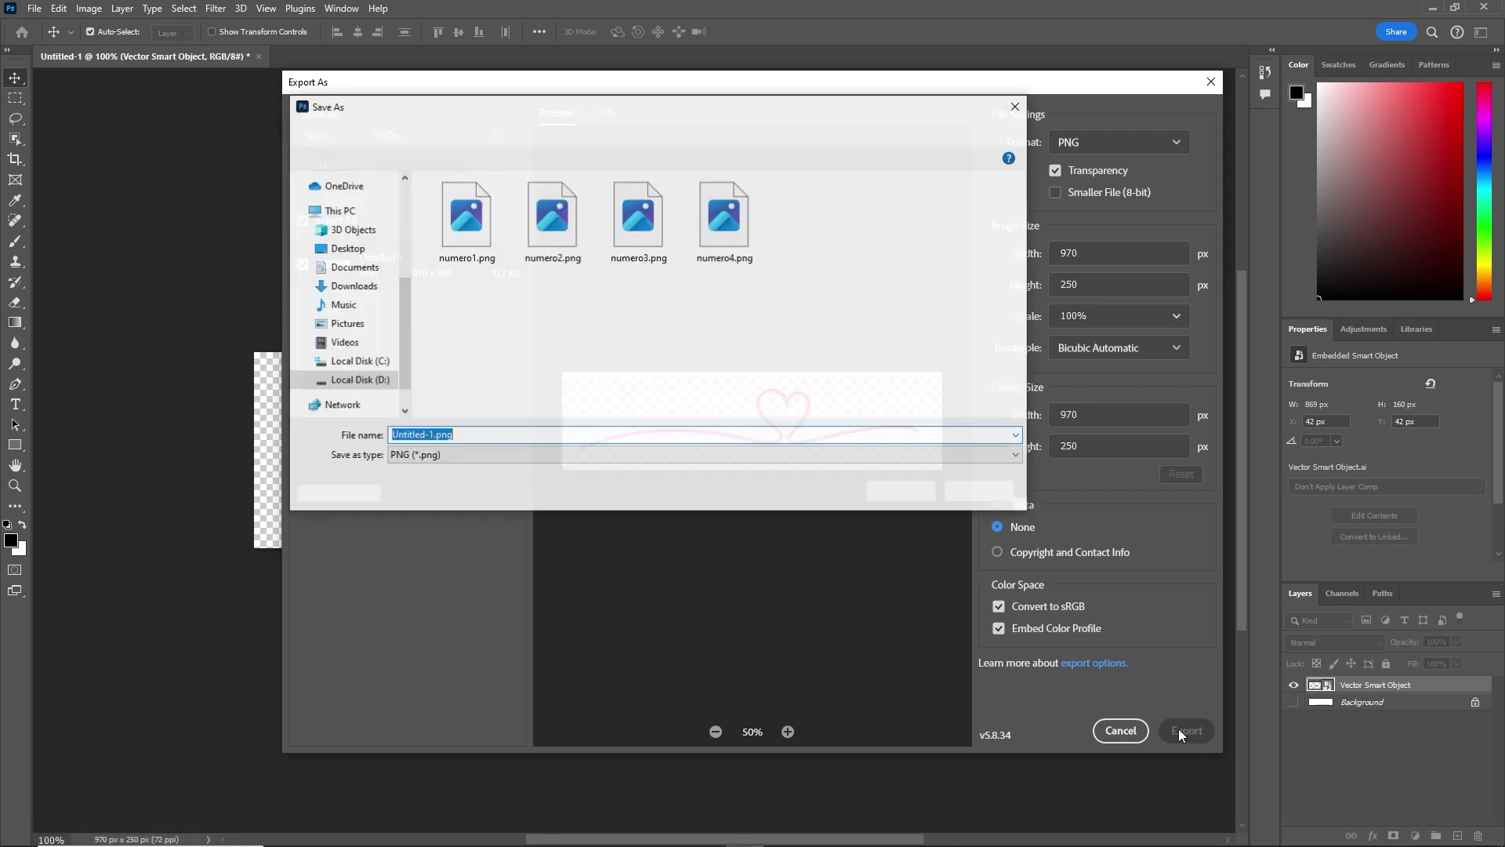
left_click(441, 131)
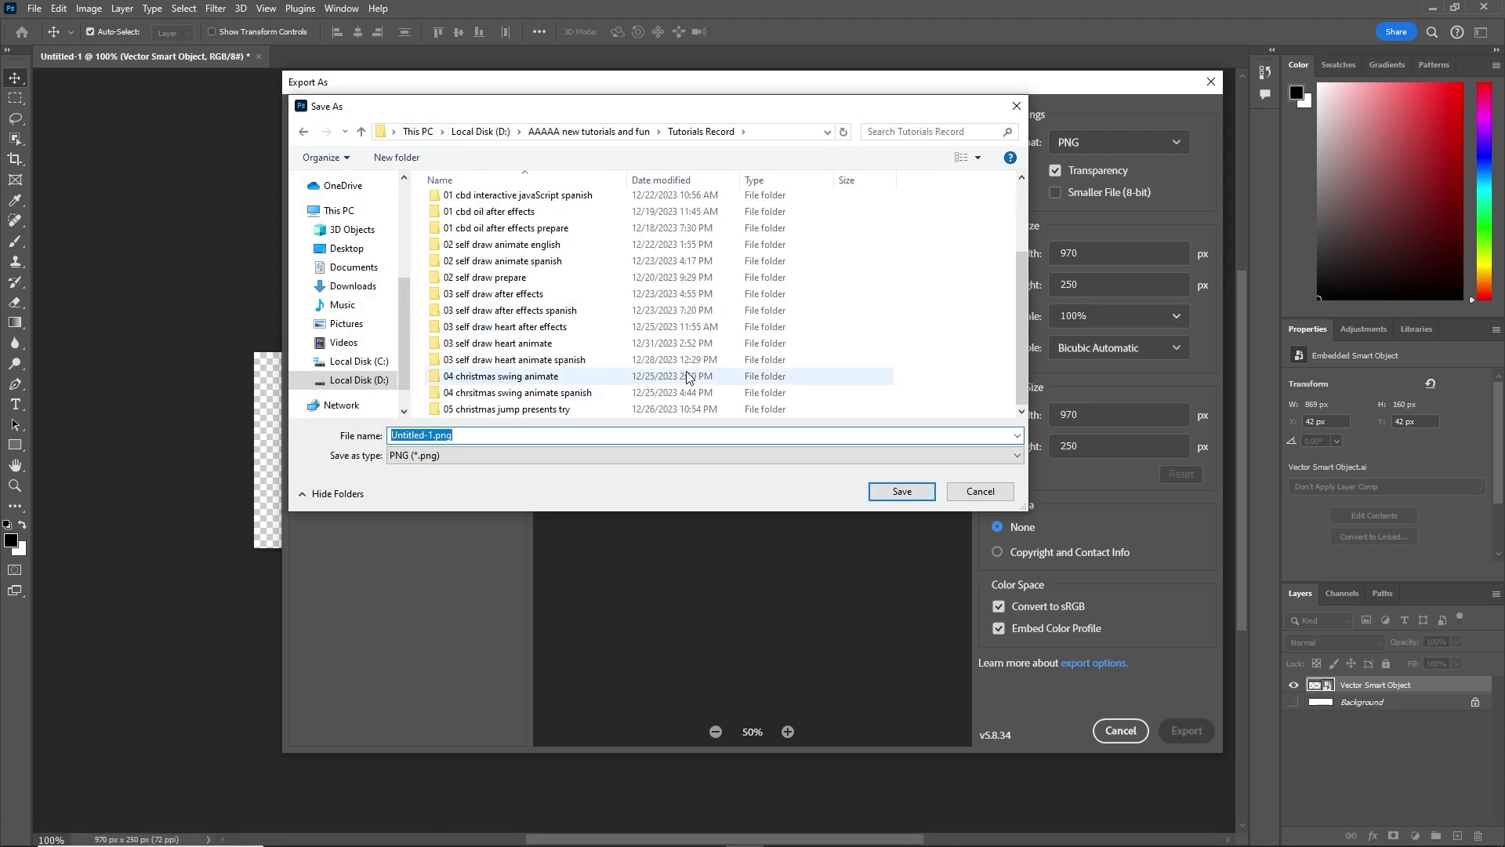
double_click(506, 349)
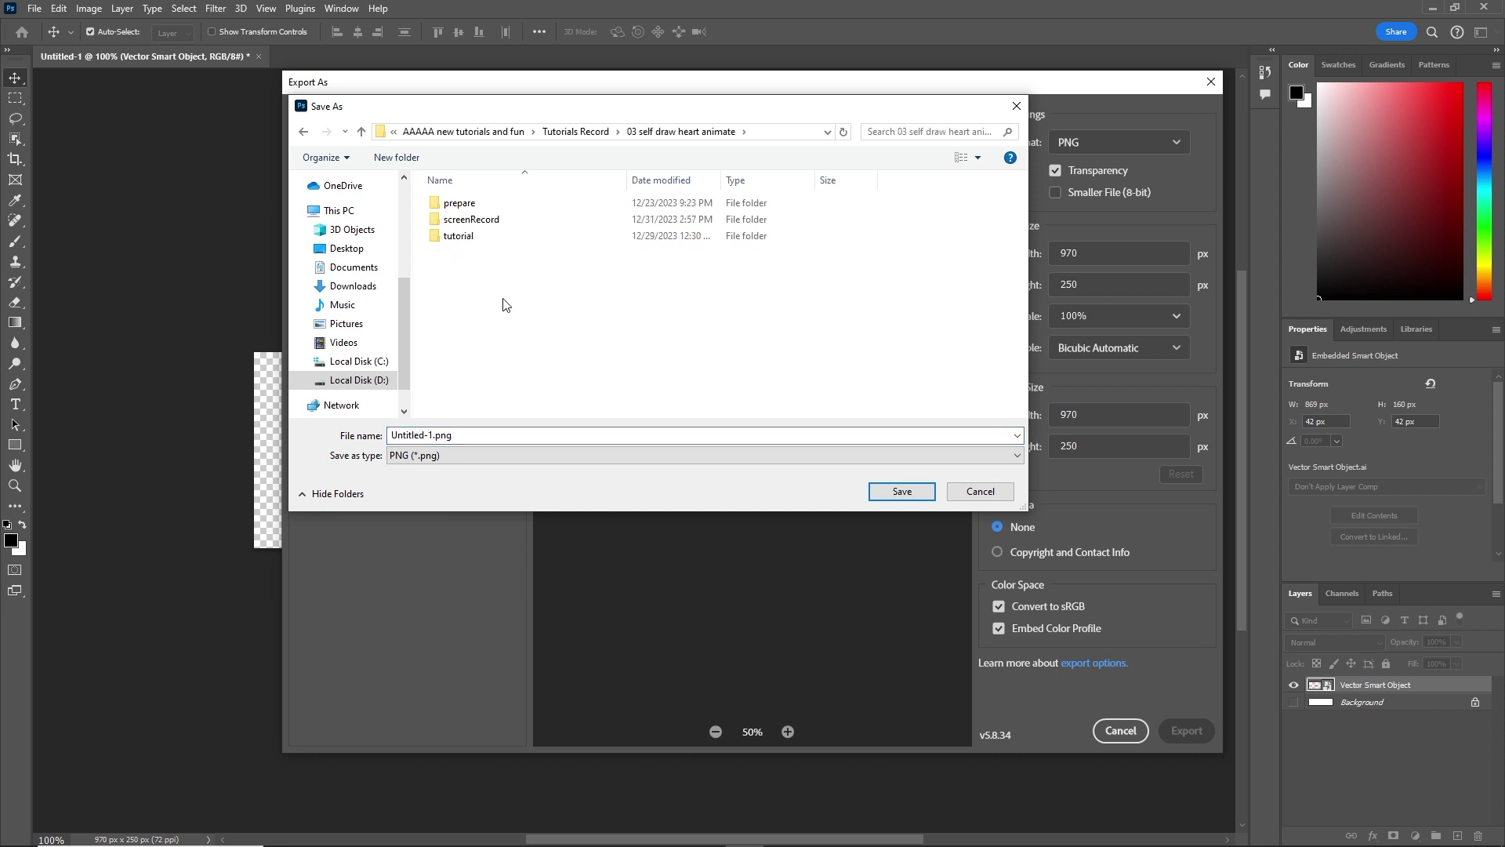
double_click(461, 235)
left_click(456, 222)
double_click(455, 222)
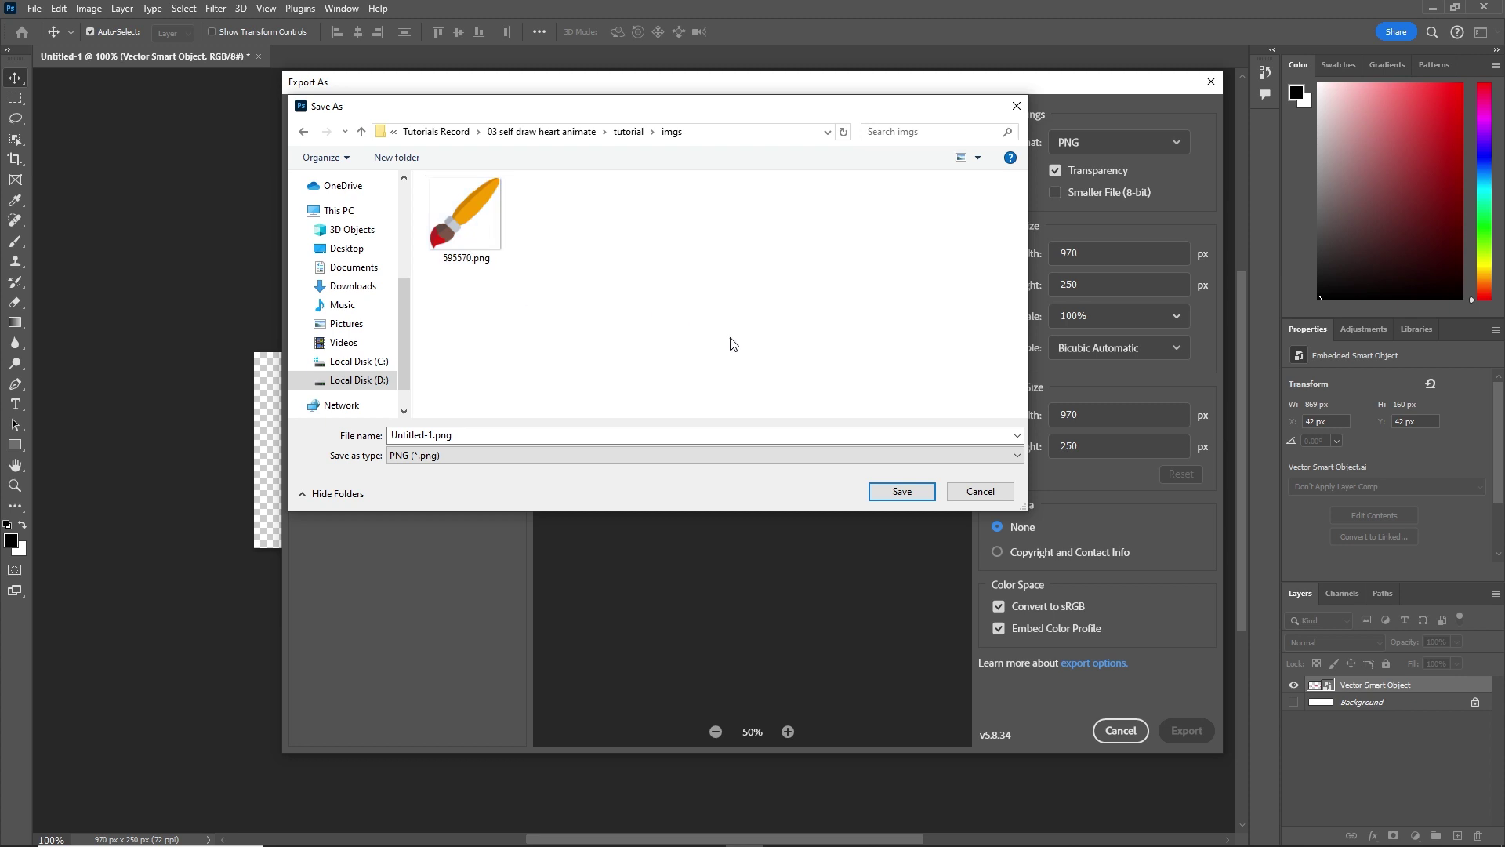
double_click(468, 433)
type("heart")
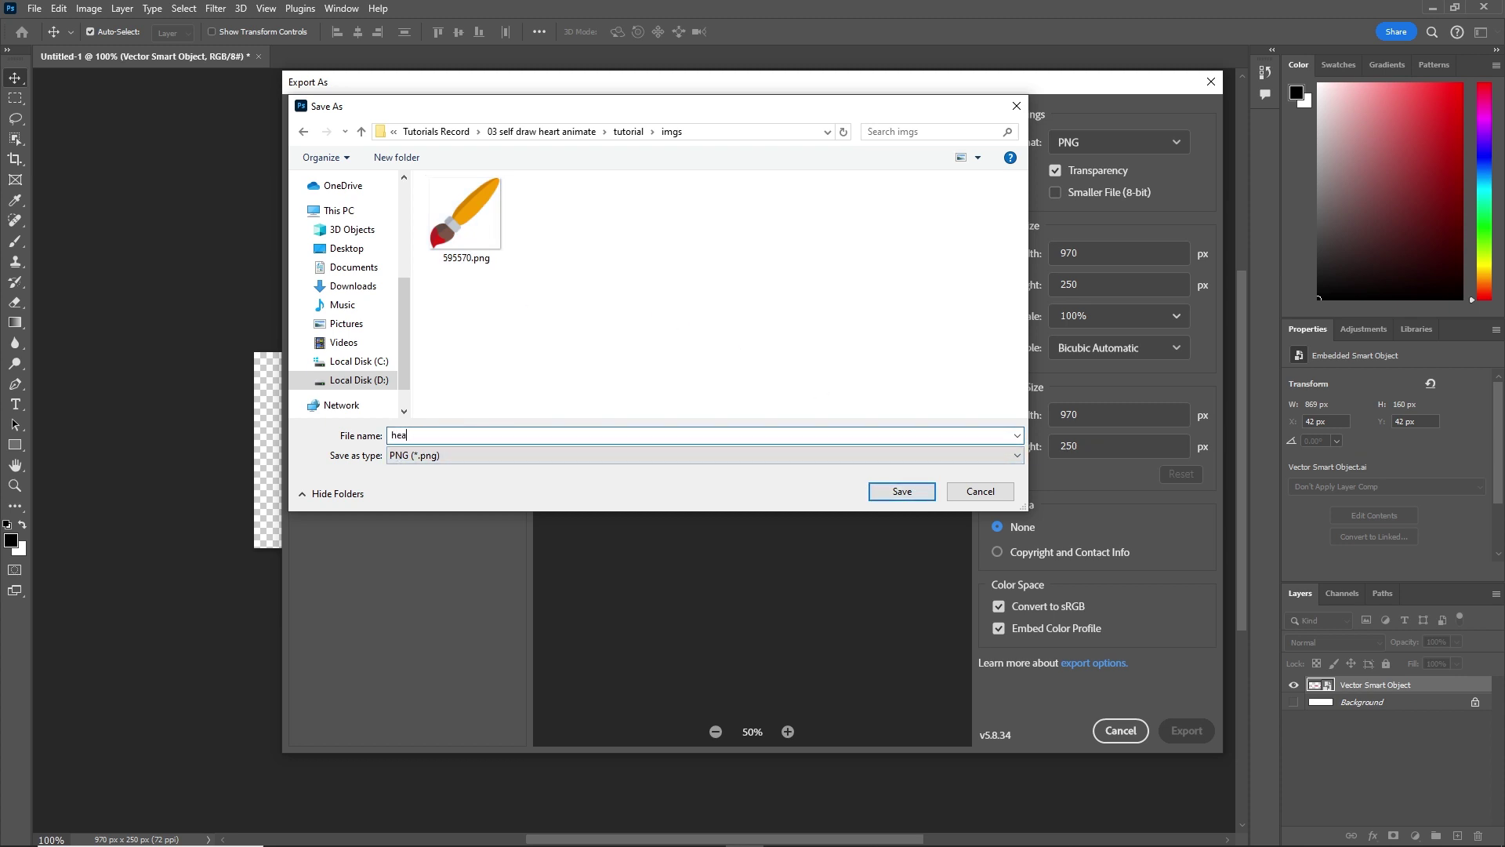
left_click(902, 491)
Step: Switch to Animate and place heart.png from the tutorial's imgs folder on the stage
mouse_move(782, 839)
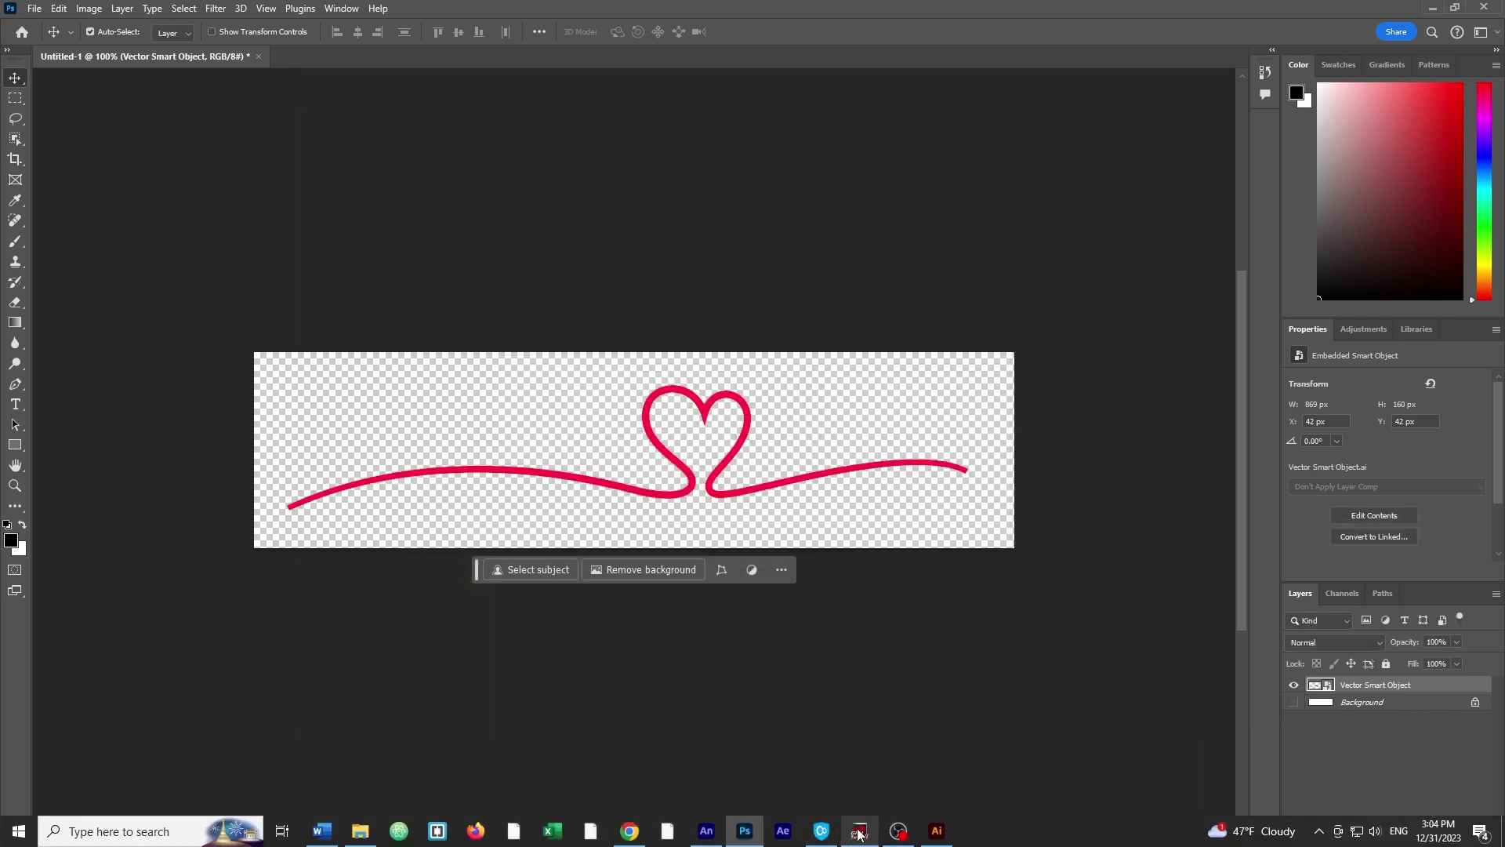
left_click(707, 831)
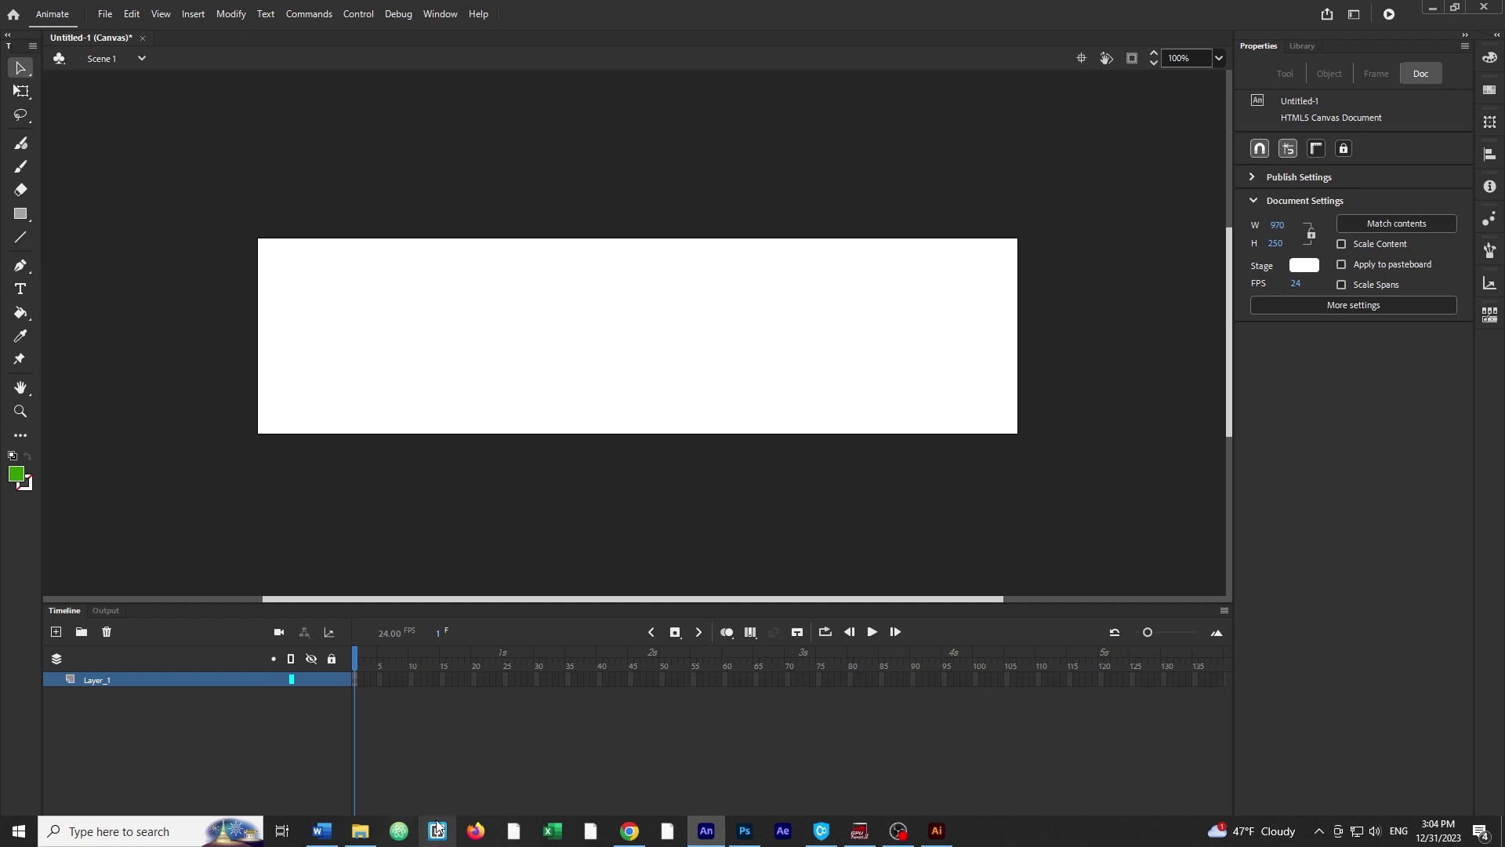
left_click(360, 831)
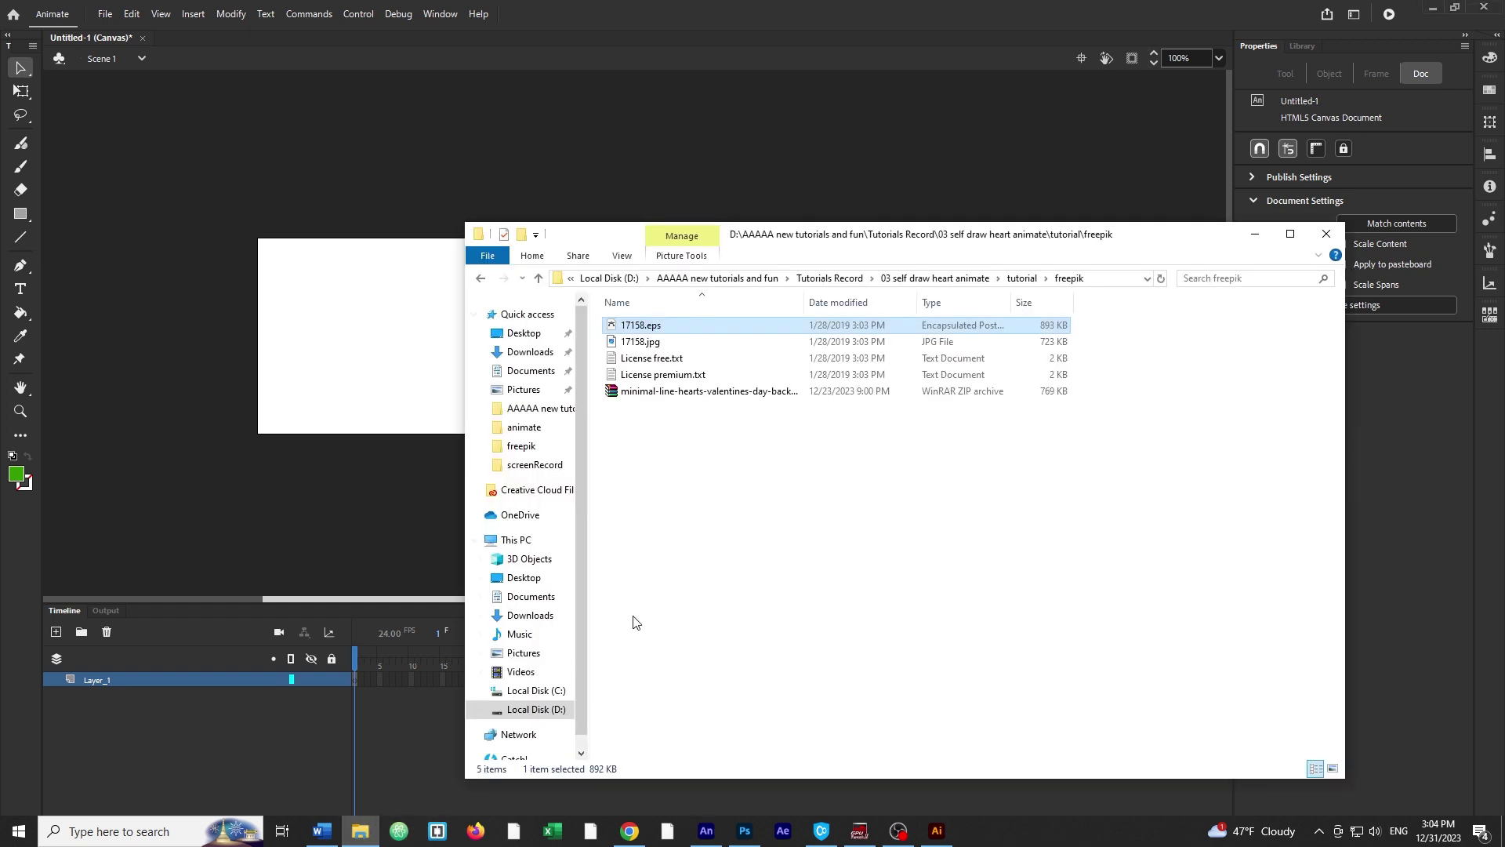
left_click(1021, 278)
double_click(675, 343)
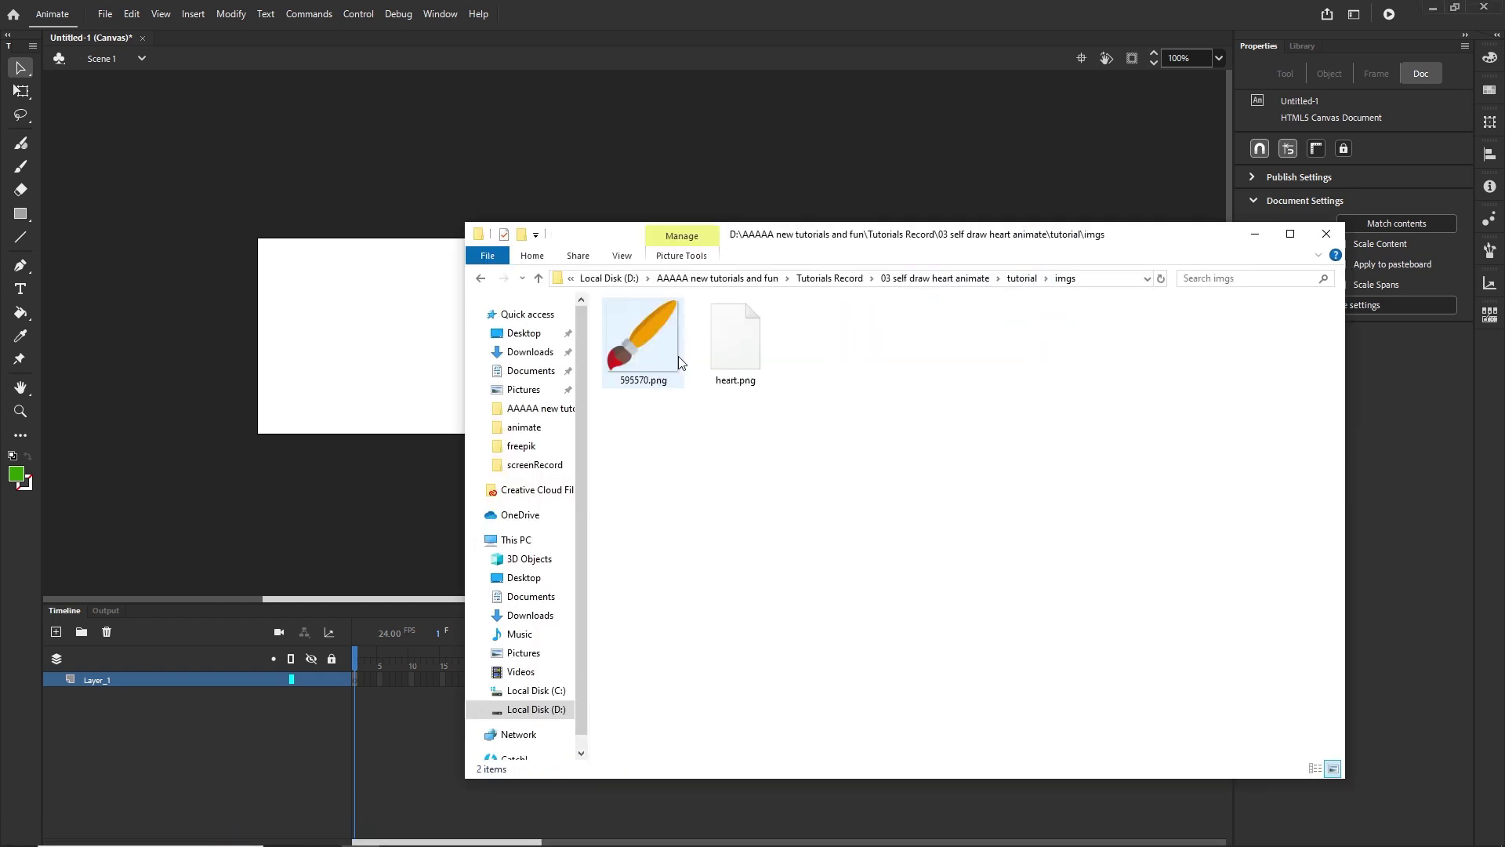
left_click_drag(1078, 239, 1060, 380)
left_click_drag(720, 486, 614, 330)
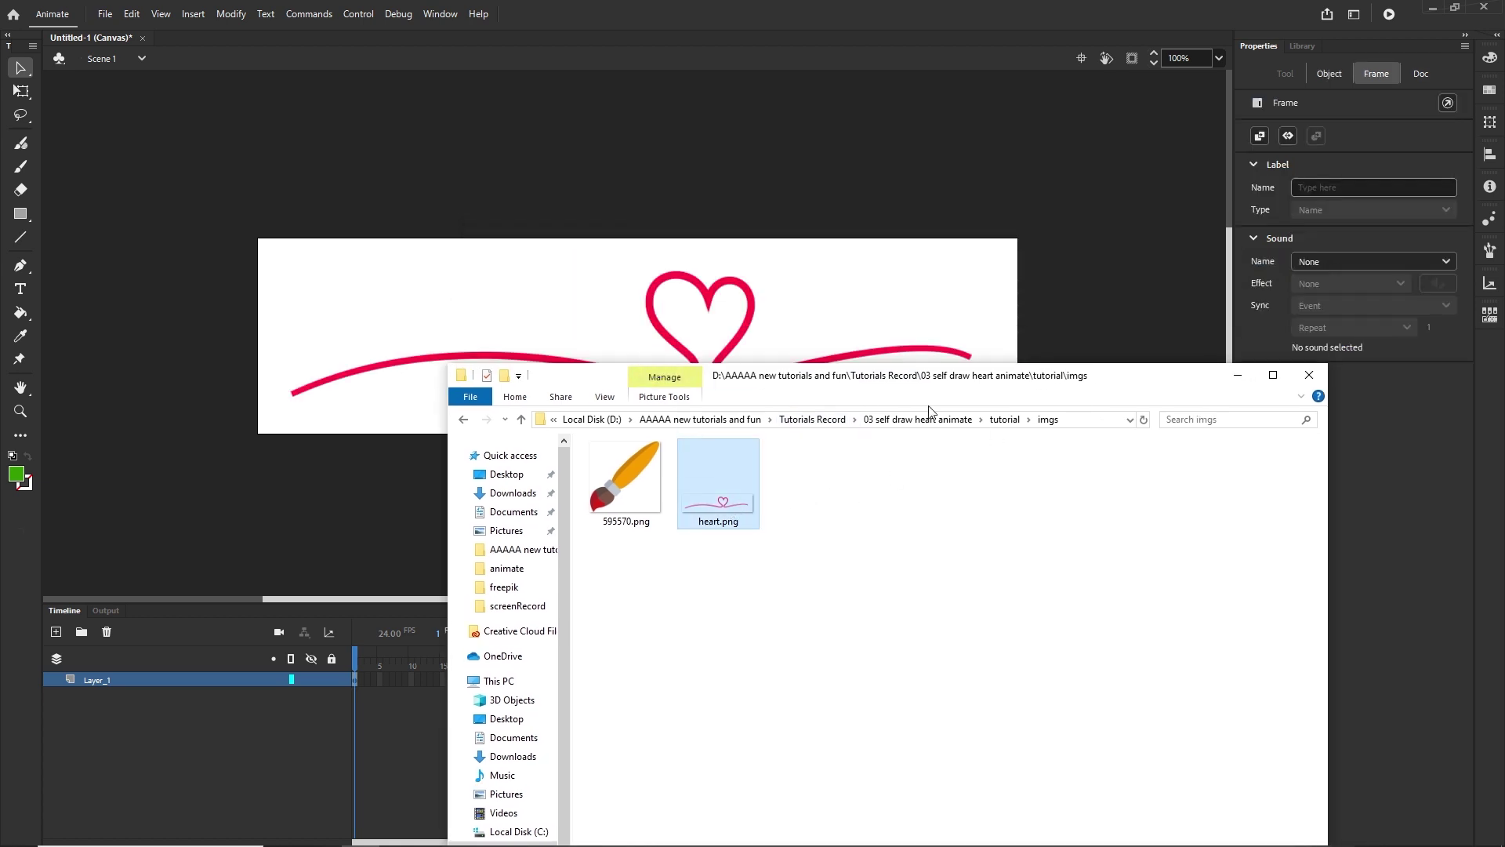
left_click(1238, 375)
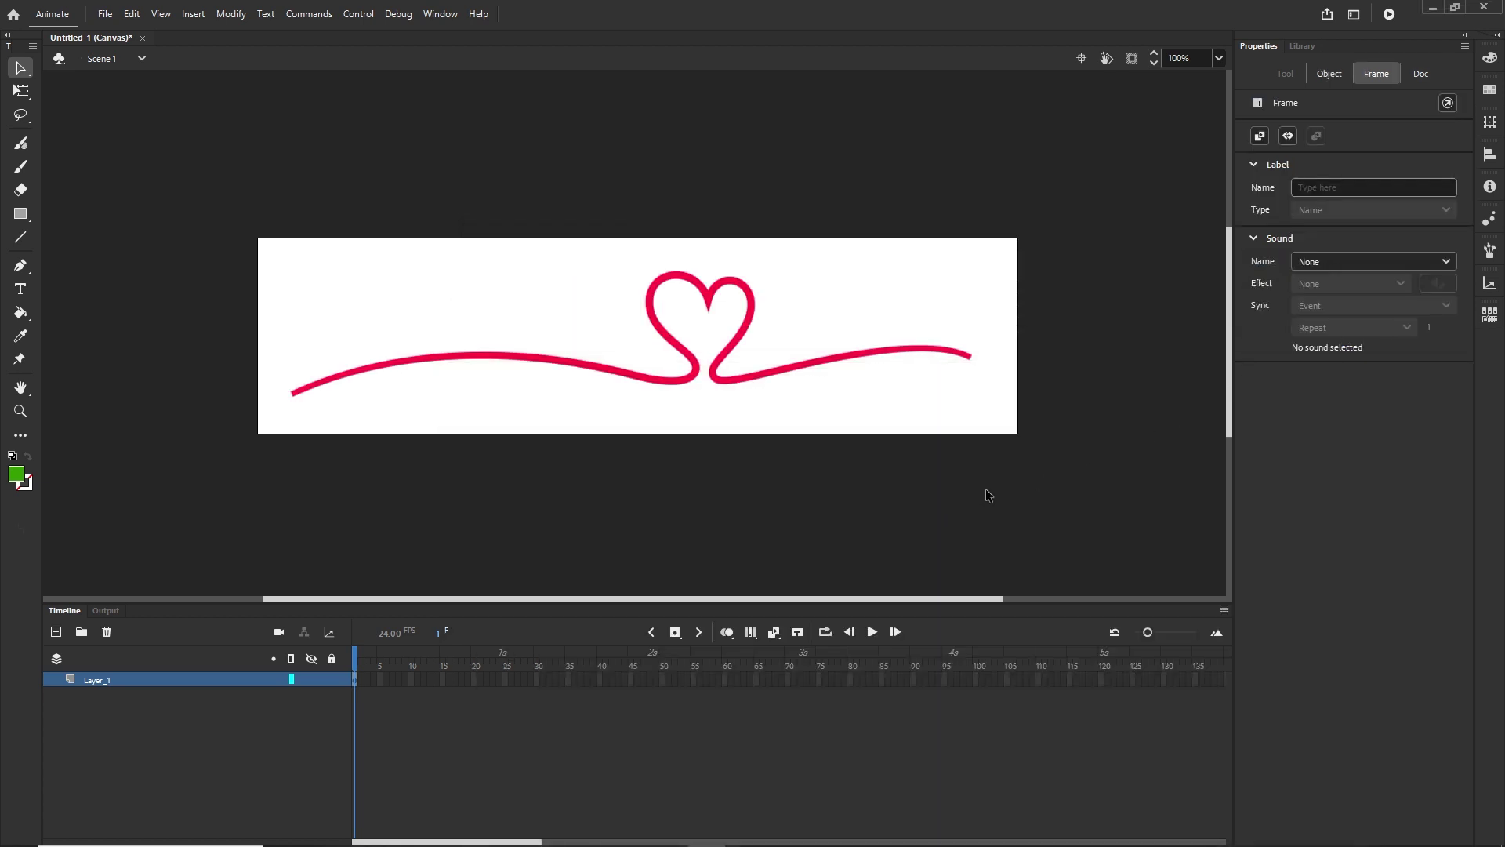
Step: Check the original banner artwork in Illustrator and return to the Animate document
mouse_move(807, 843)
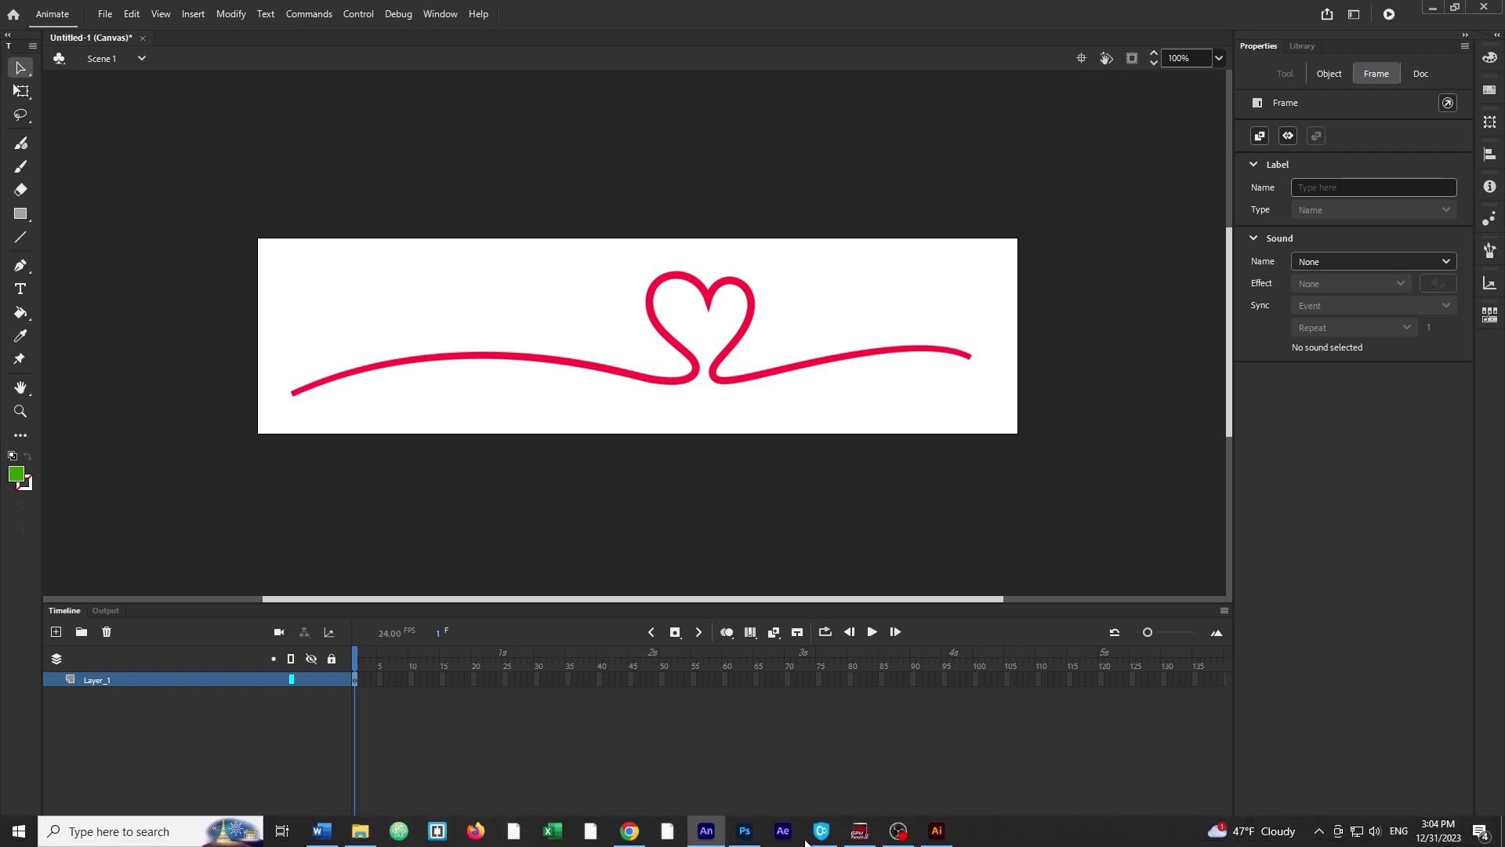
left_click(936, 830)
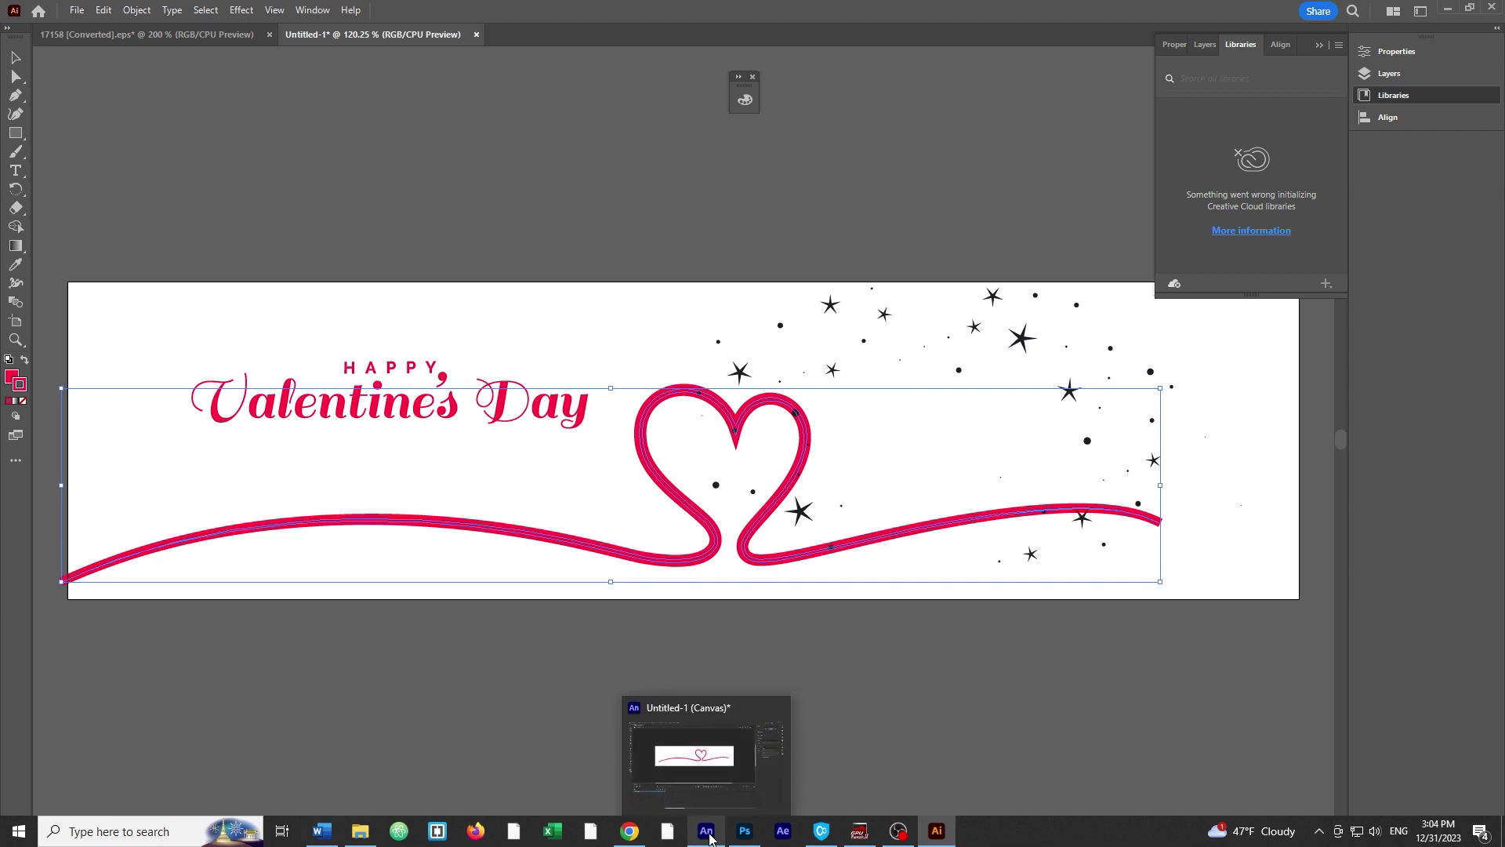
left_click(708, 833)
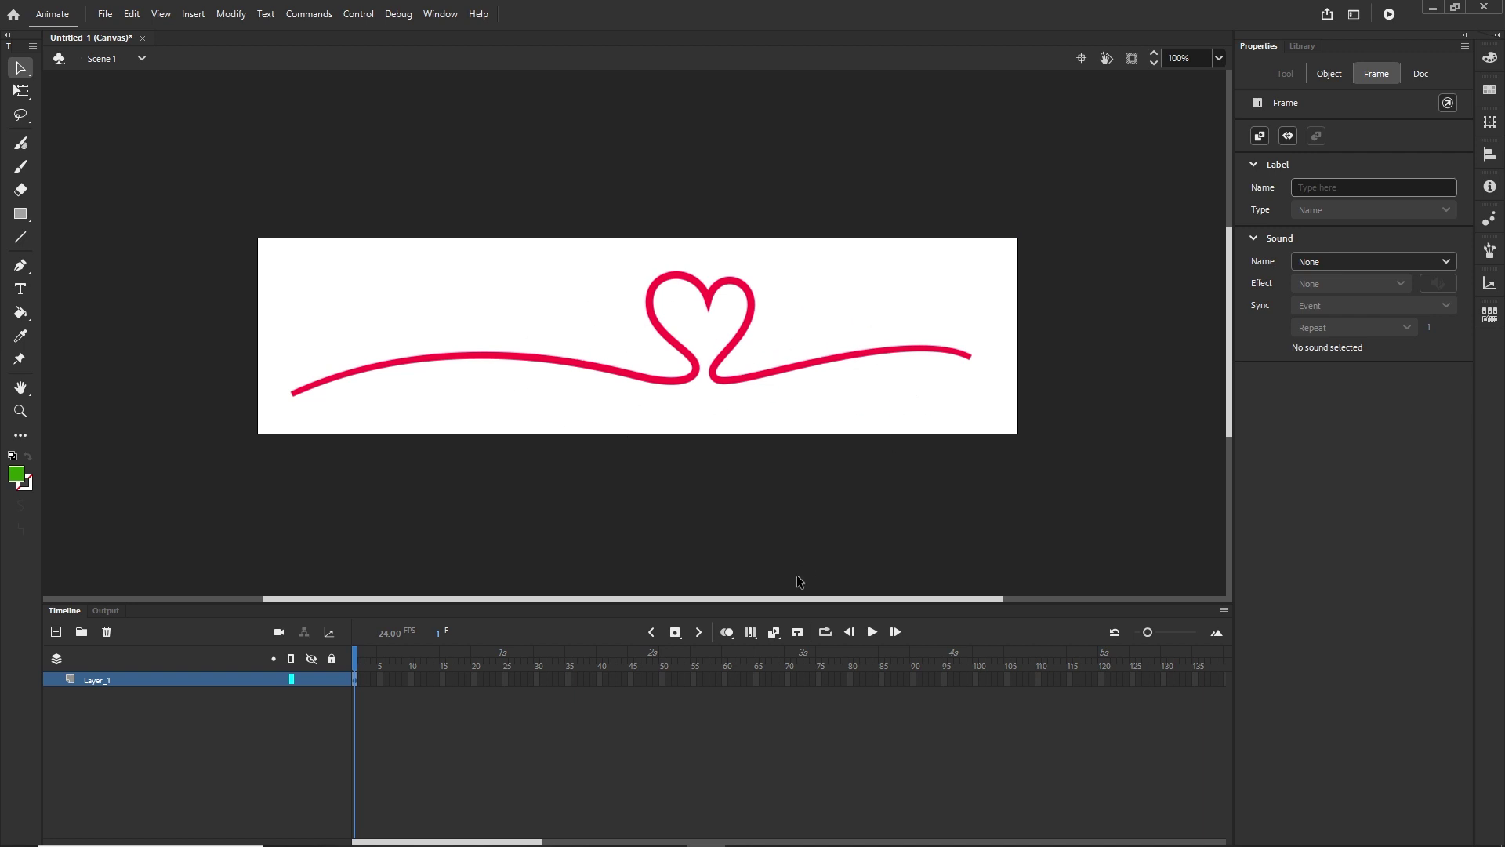
Step: Extend the heart line's layer to frame 100 and add a new layer above it
left_click(742, 539)
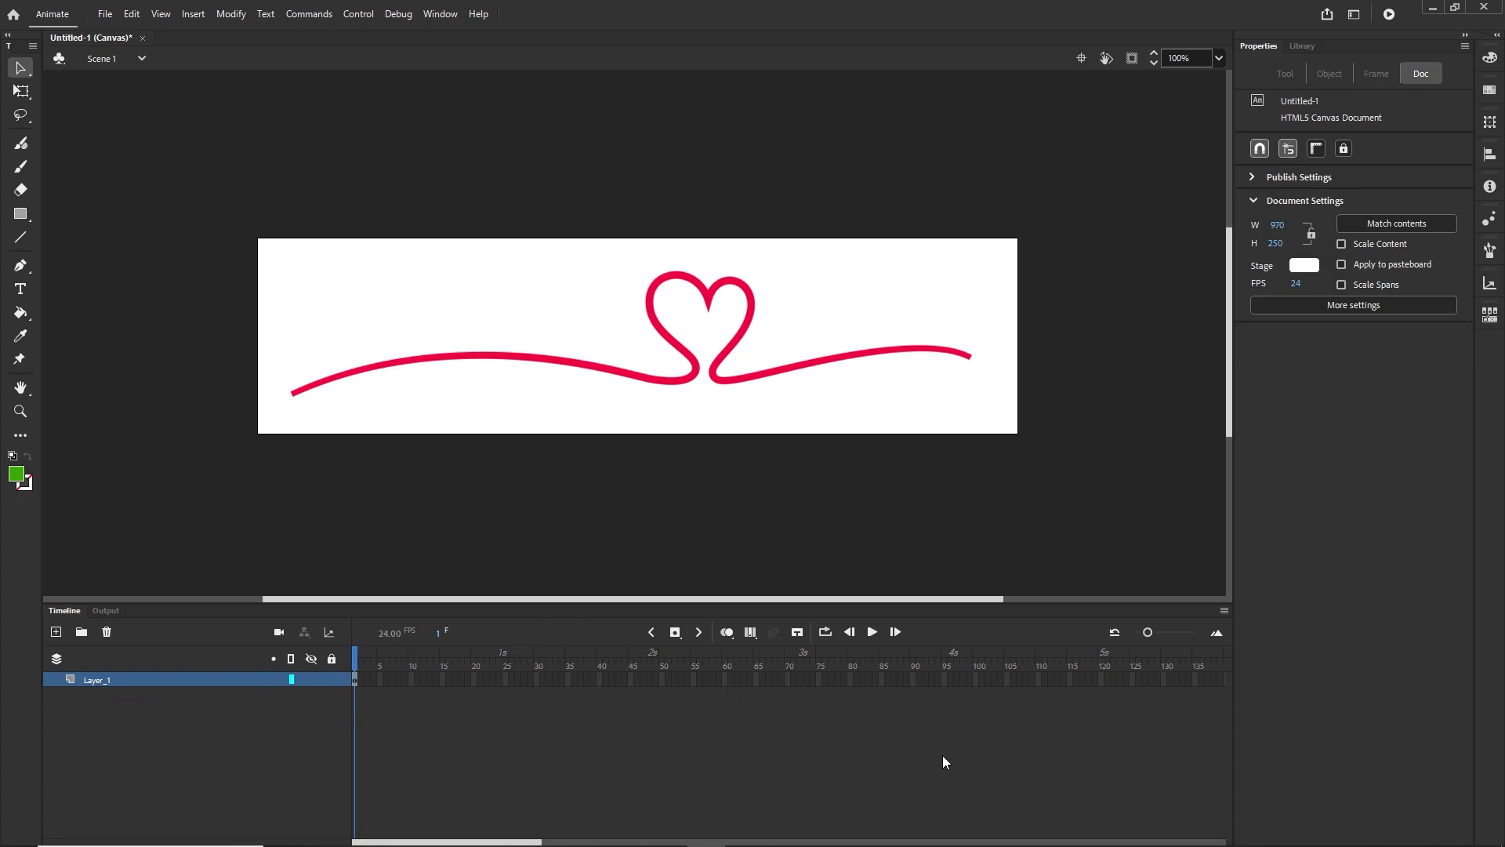
right_click(976, 679)
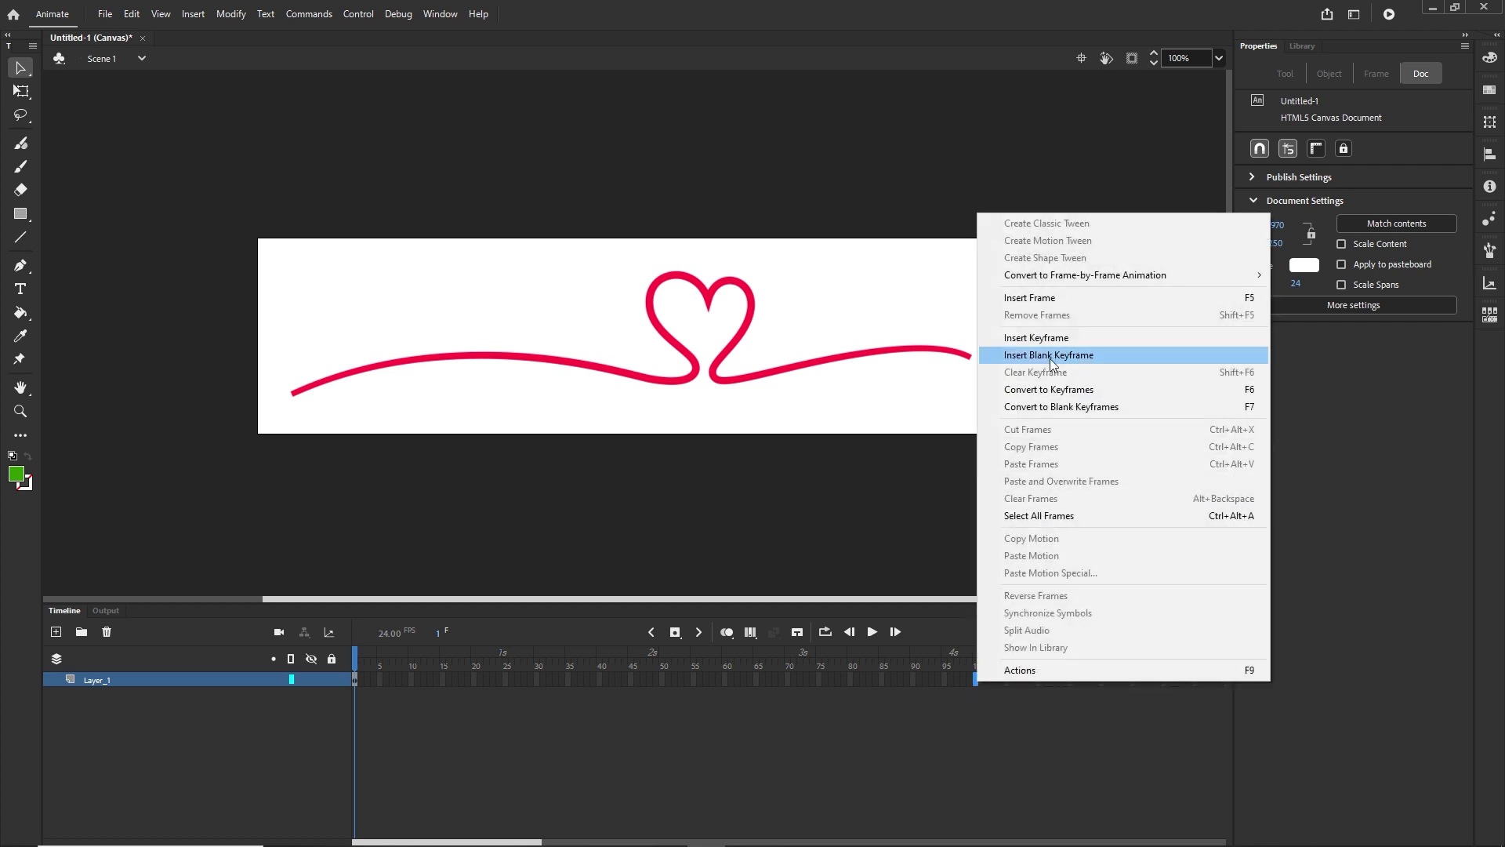
left_click(1042, 299)
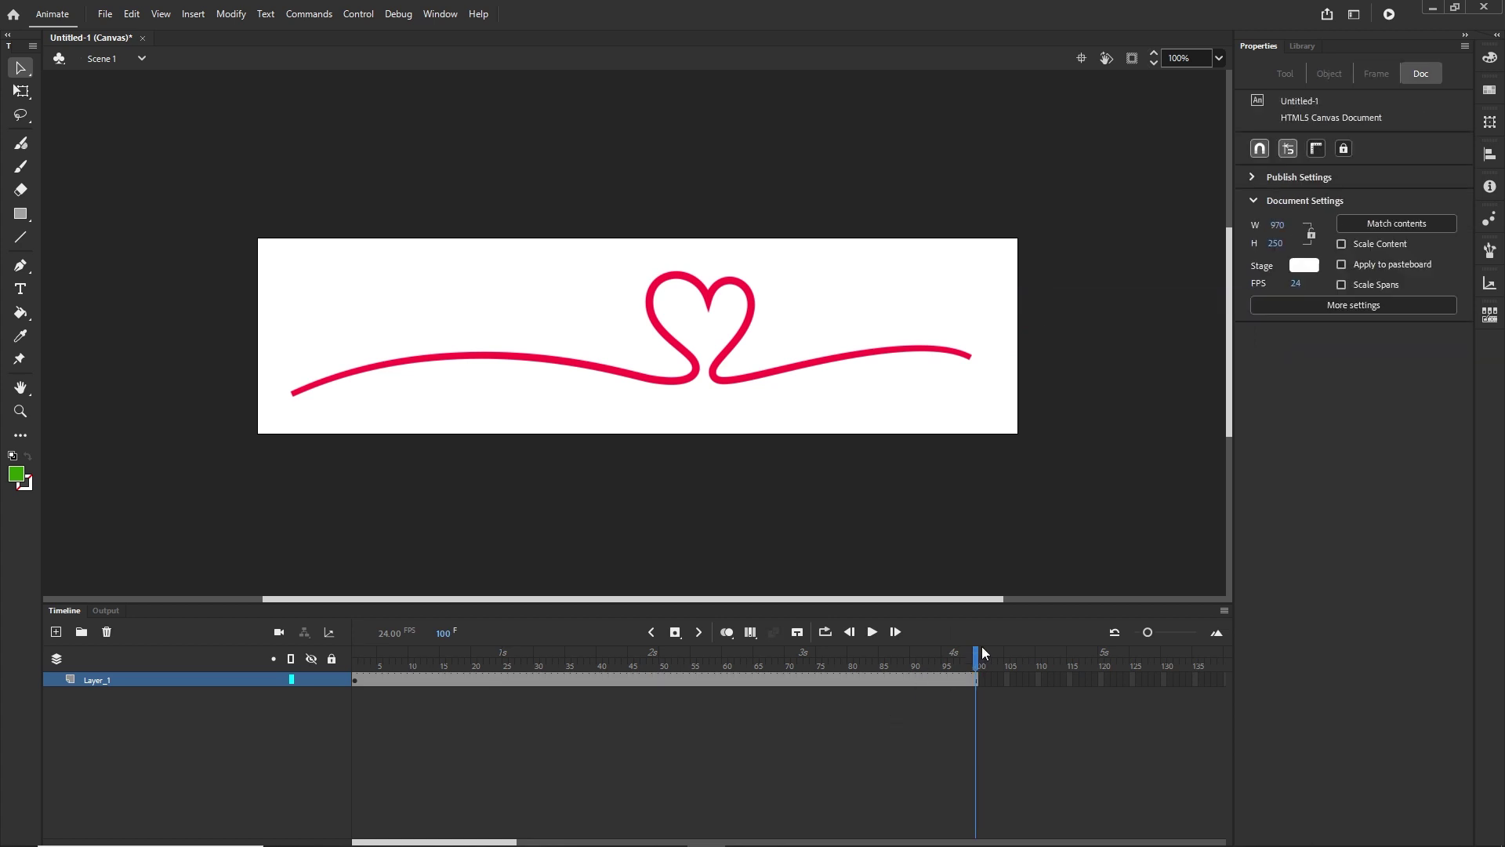
left_click(56, 632)
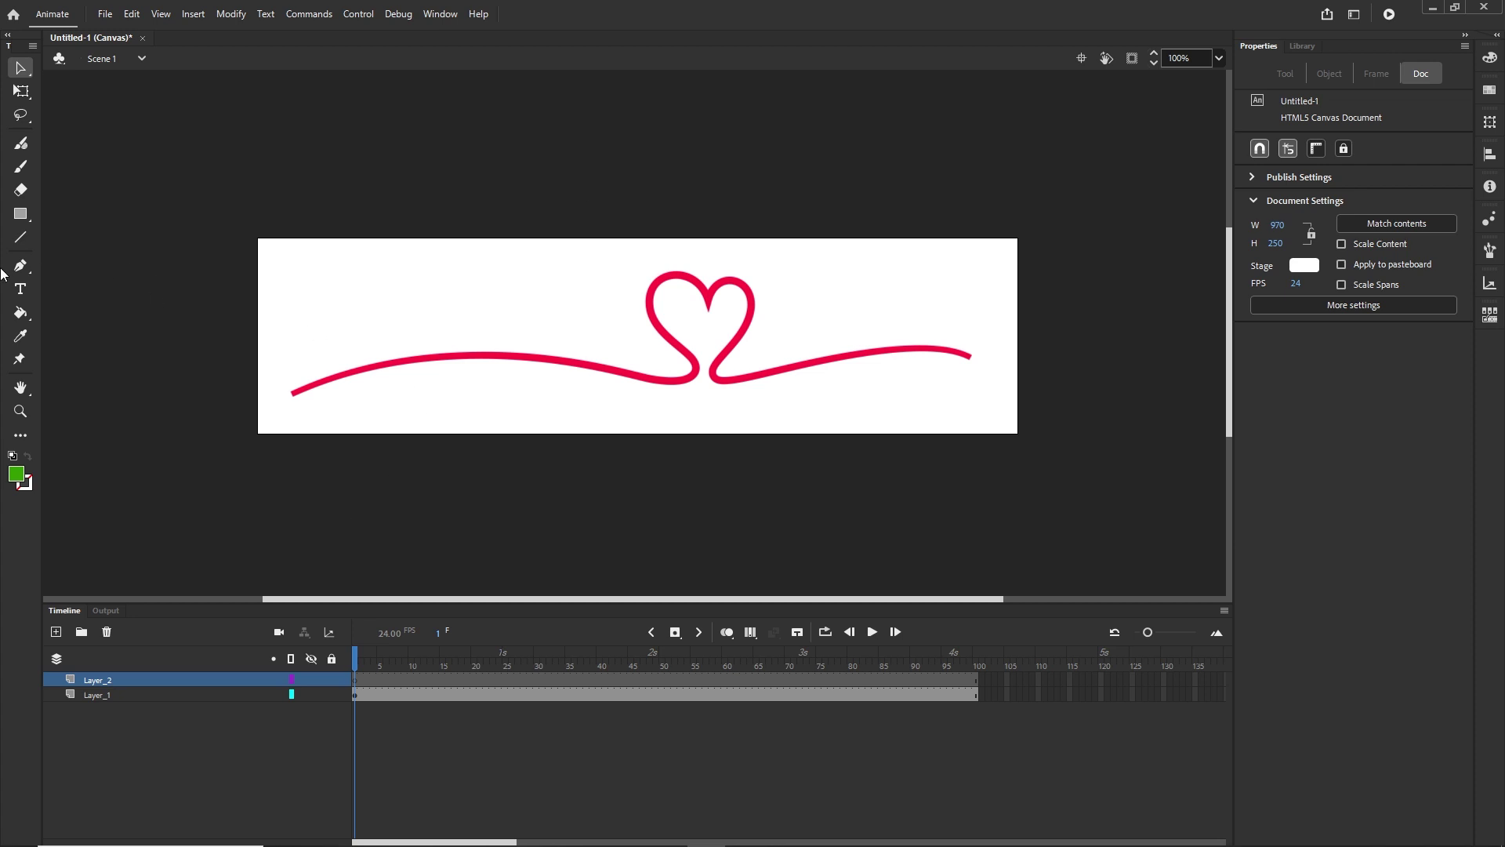
Step: Choose the Classic Brush and give it a bright green fill
left_click(21, 168)
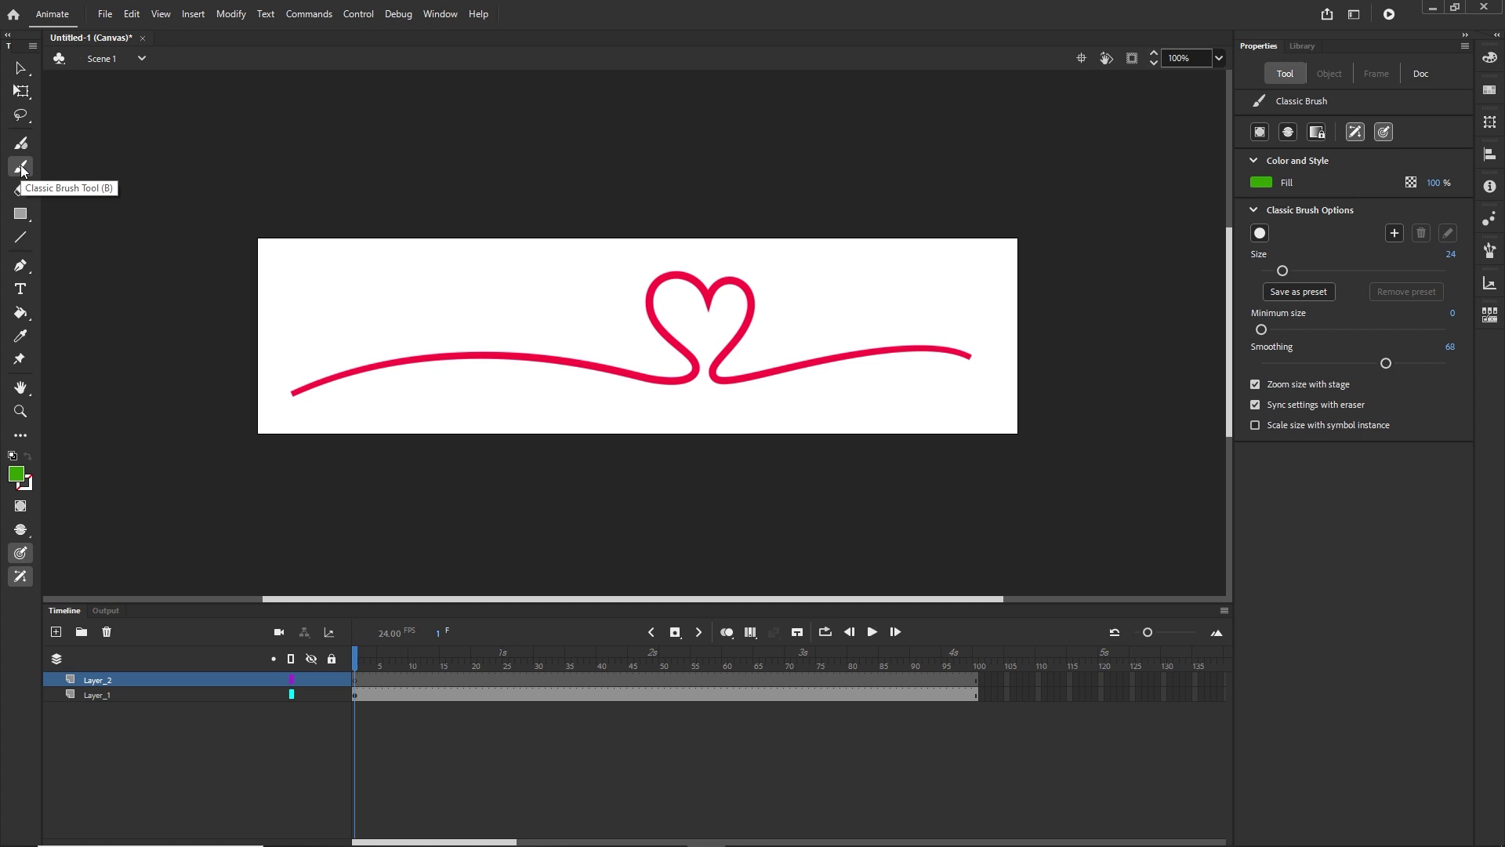
left_click(1261, 181)
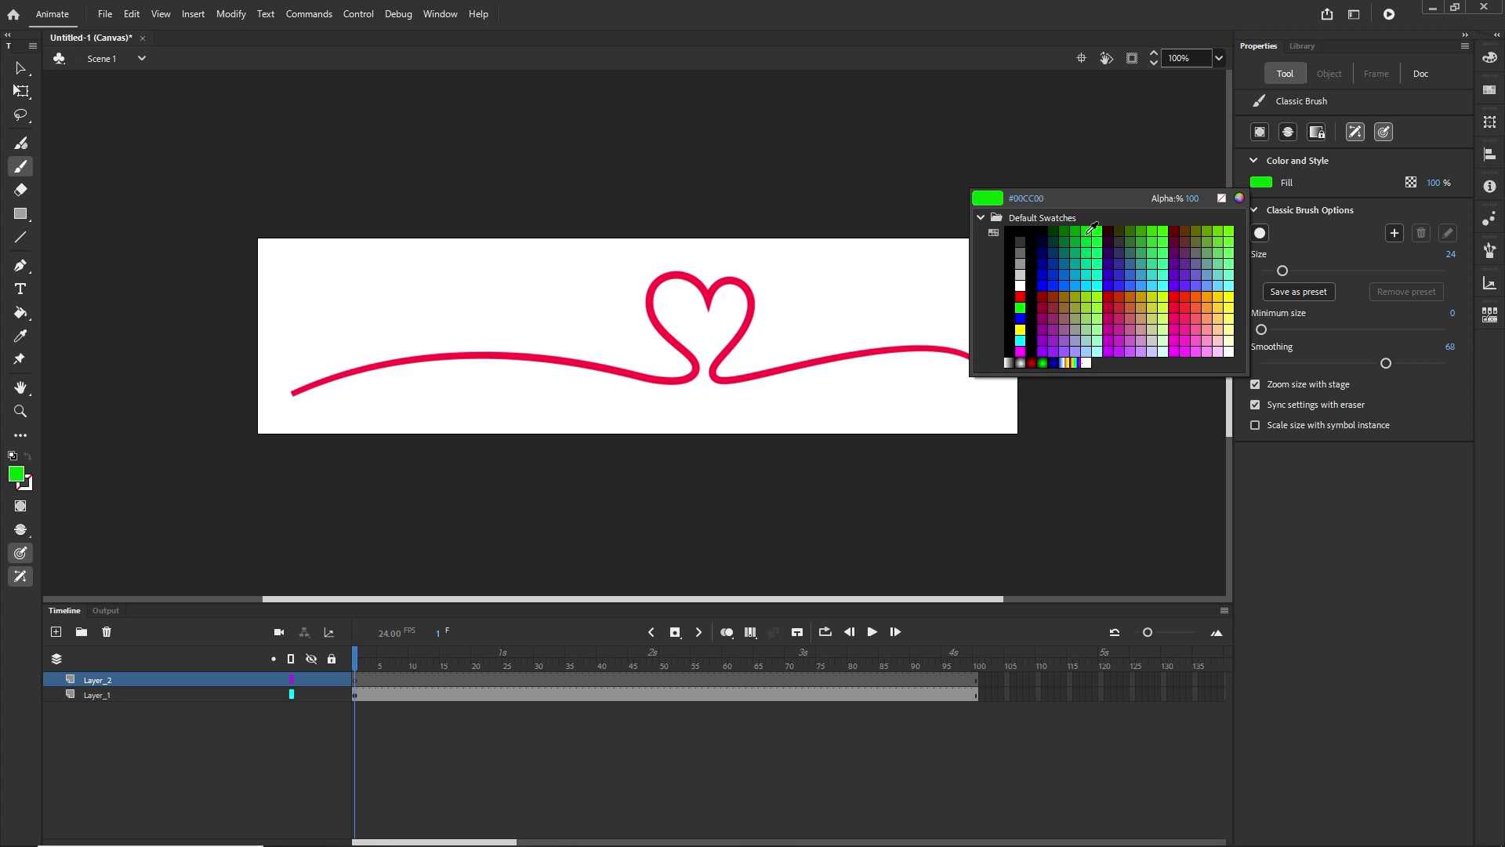
left_click(1088, 233)
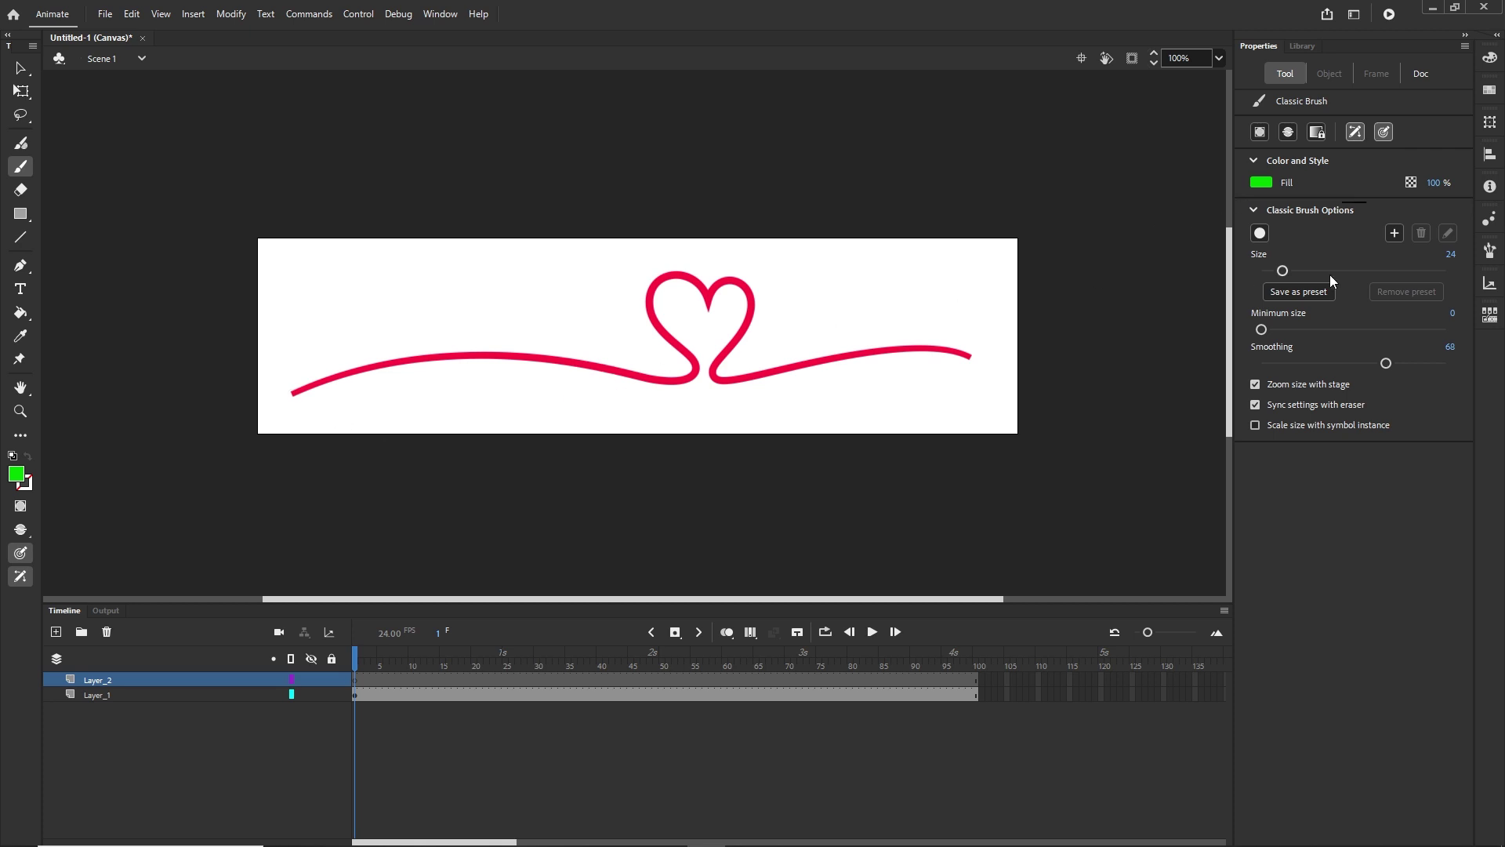
Step: Try out larger brush sizes with test strokes on the stage, undo them, and set the brush size to 25
left_click_drag(1286, 270, 1325, 270)
mouse_move(1324, 271)
left_mouse_down()
mouse_move(1284, 271)
mouse_move(1359, 270)
left_mouse_up()
left_click_drag(402, 315, 469, 319)
key("ctrl+z")
left_click_drag(1351, 269, 1301, 272)
left_click_drag(409, 299, 458, 310)
key("ctrl+z")
left_click_drag(1305, 273, 1288, 274)
Step: Try painting green over the start of the heart line frame by frame, extending the cover across keyframes 1 to 3
left_click_drag(289, 396, 305, 387)
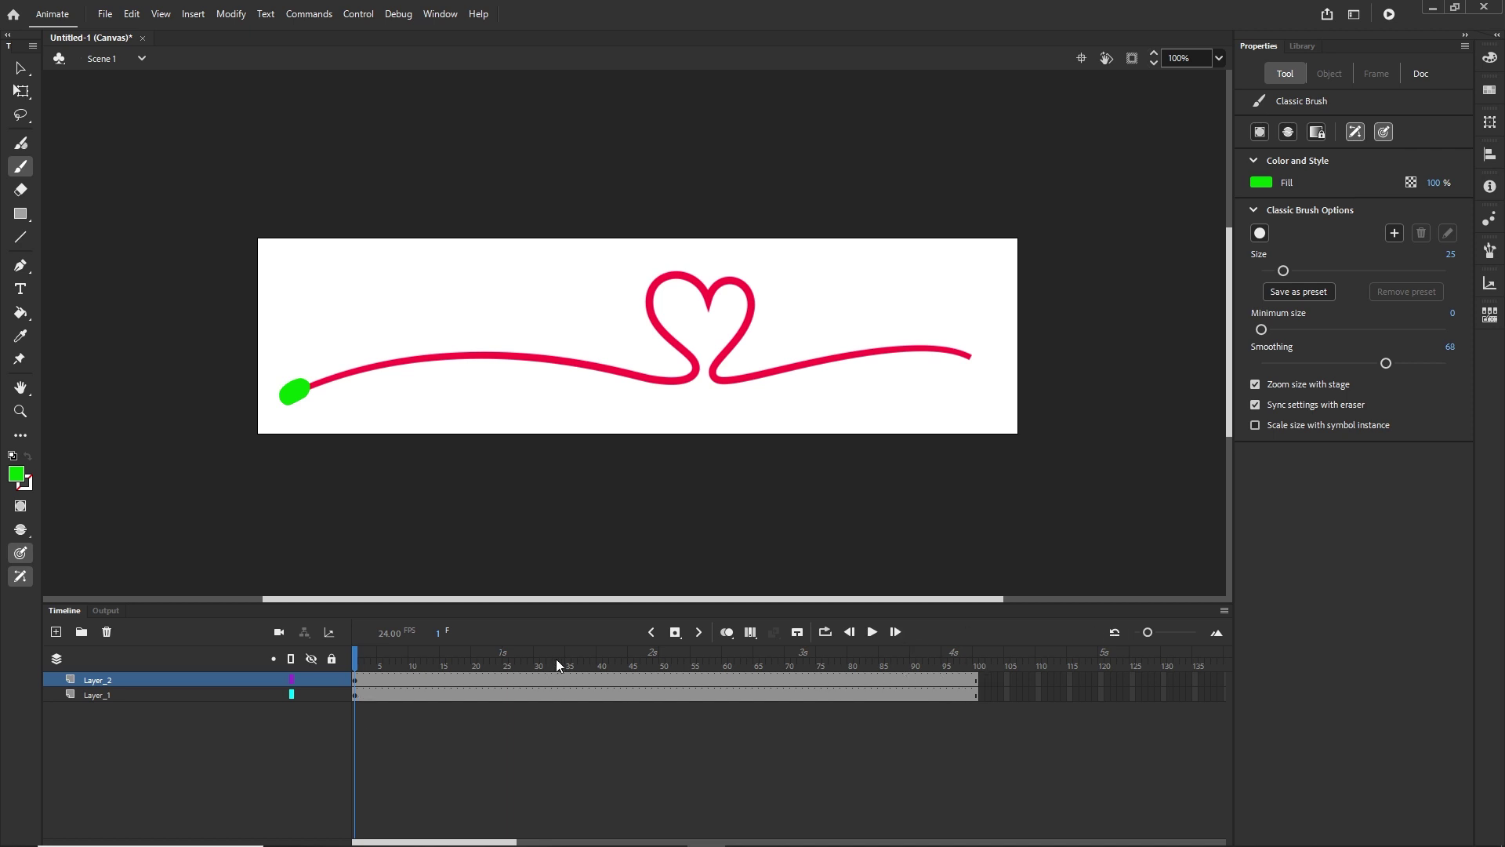
key("F6")
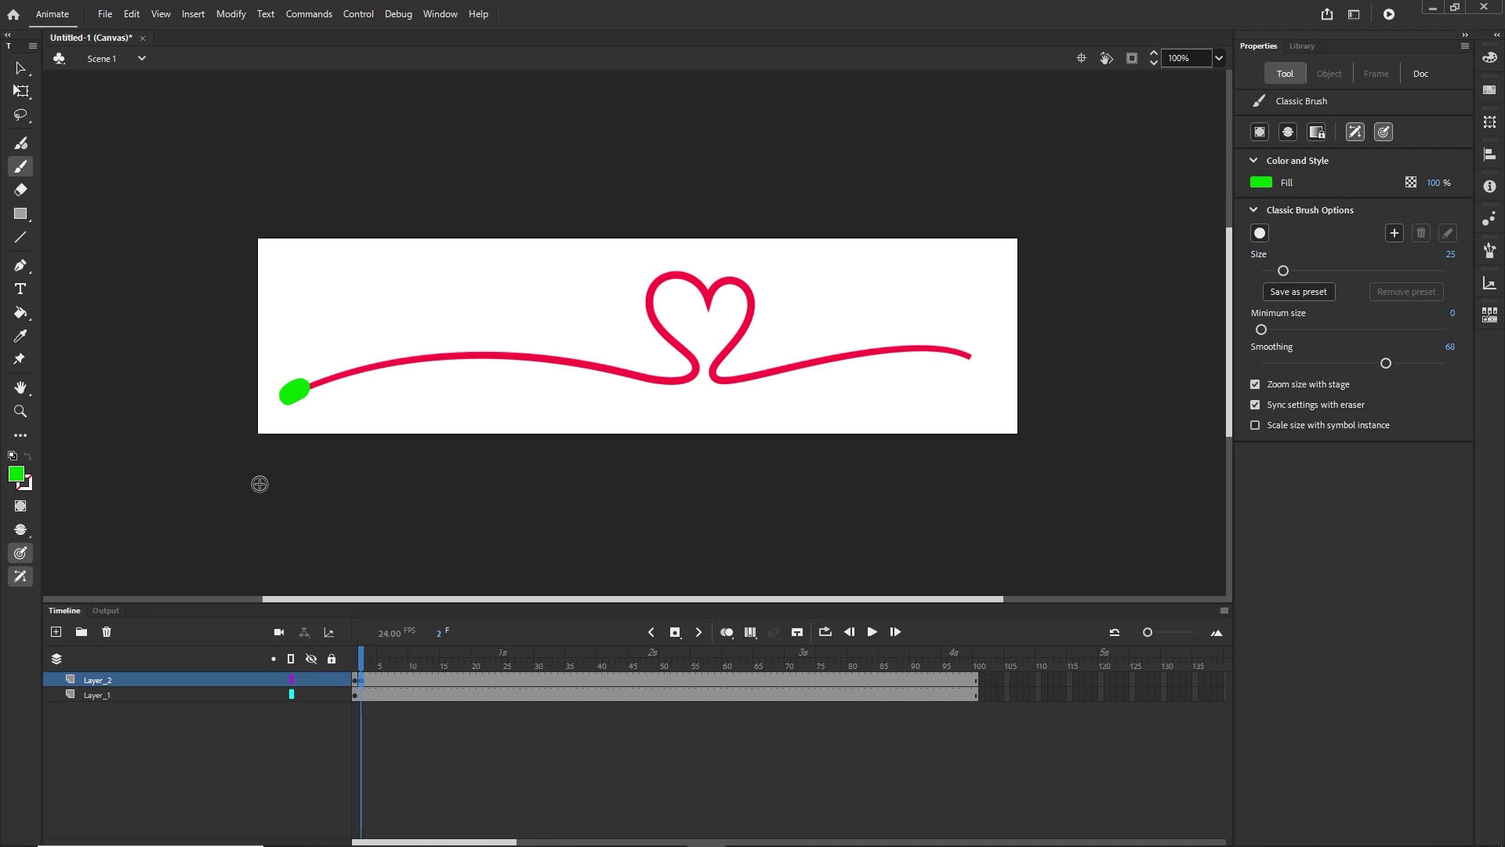
left_click_drag(301, 389, 318, 380)
key("F6")
mouse_move(332, 388)
left_mouse_down()
mouse_move(320, 383)
mouse_move(343, 375)
left_mouse_up()
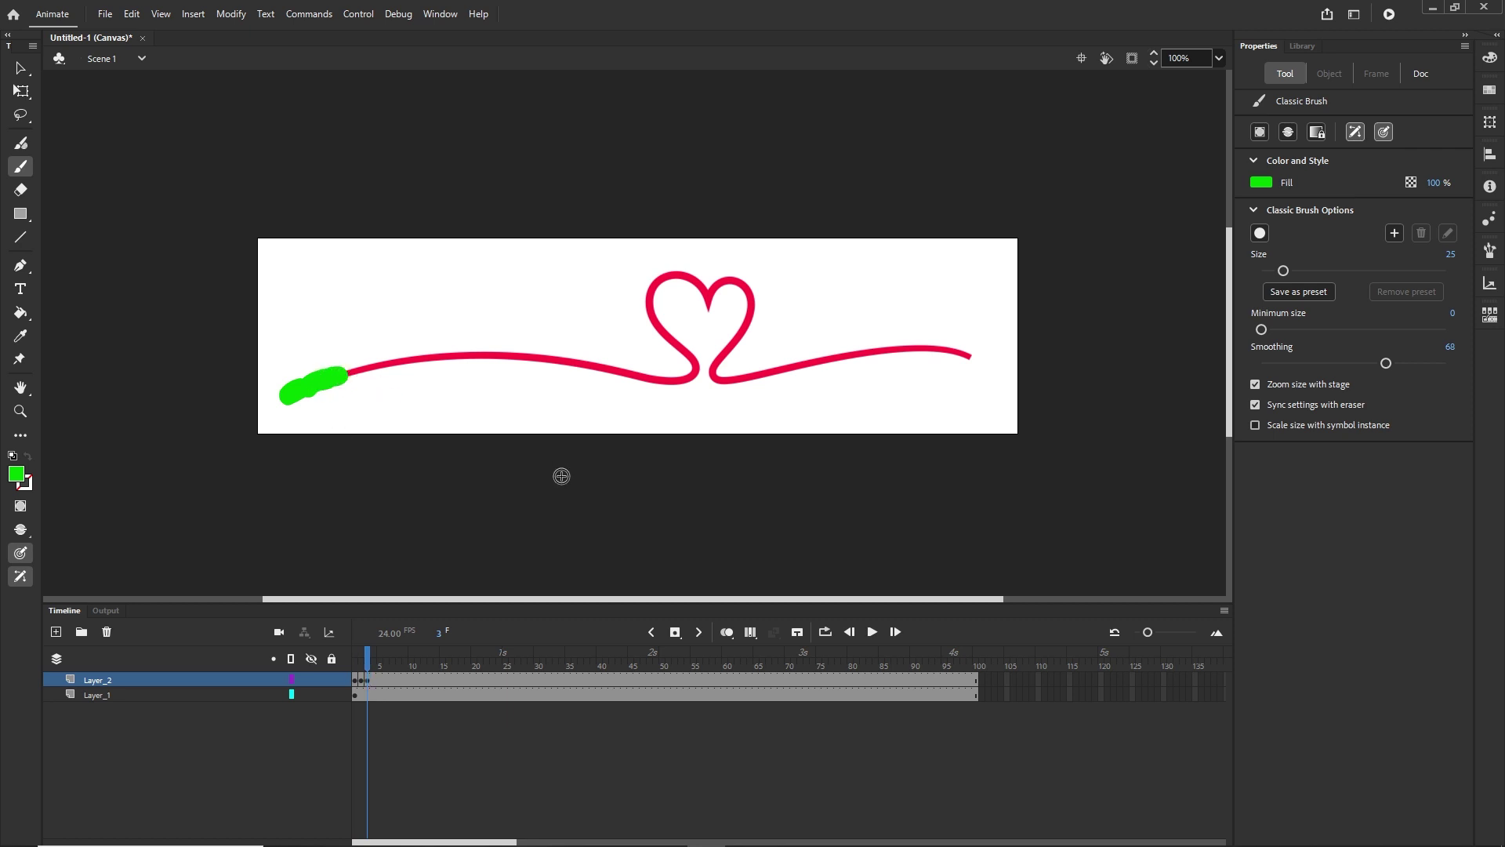
Step: Replace the green-painted layer with a new empty layer and remove all of its frames after frame 1
left_click(107, 631)
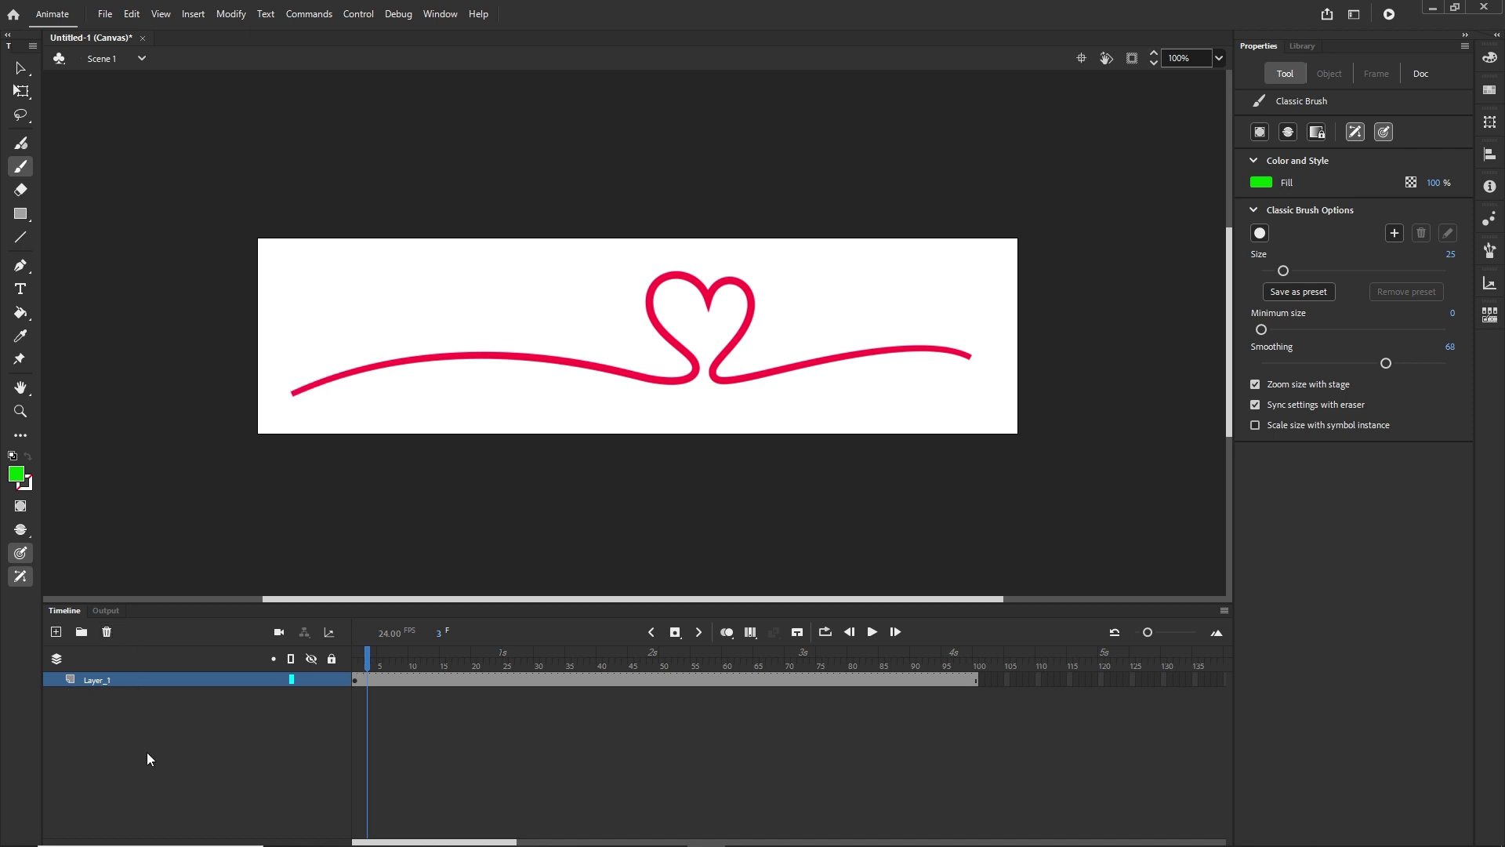
left_click(55, 633)
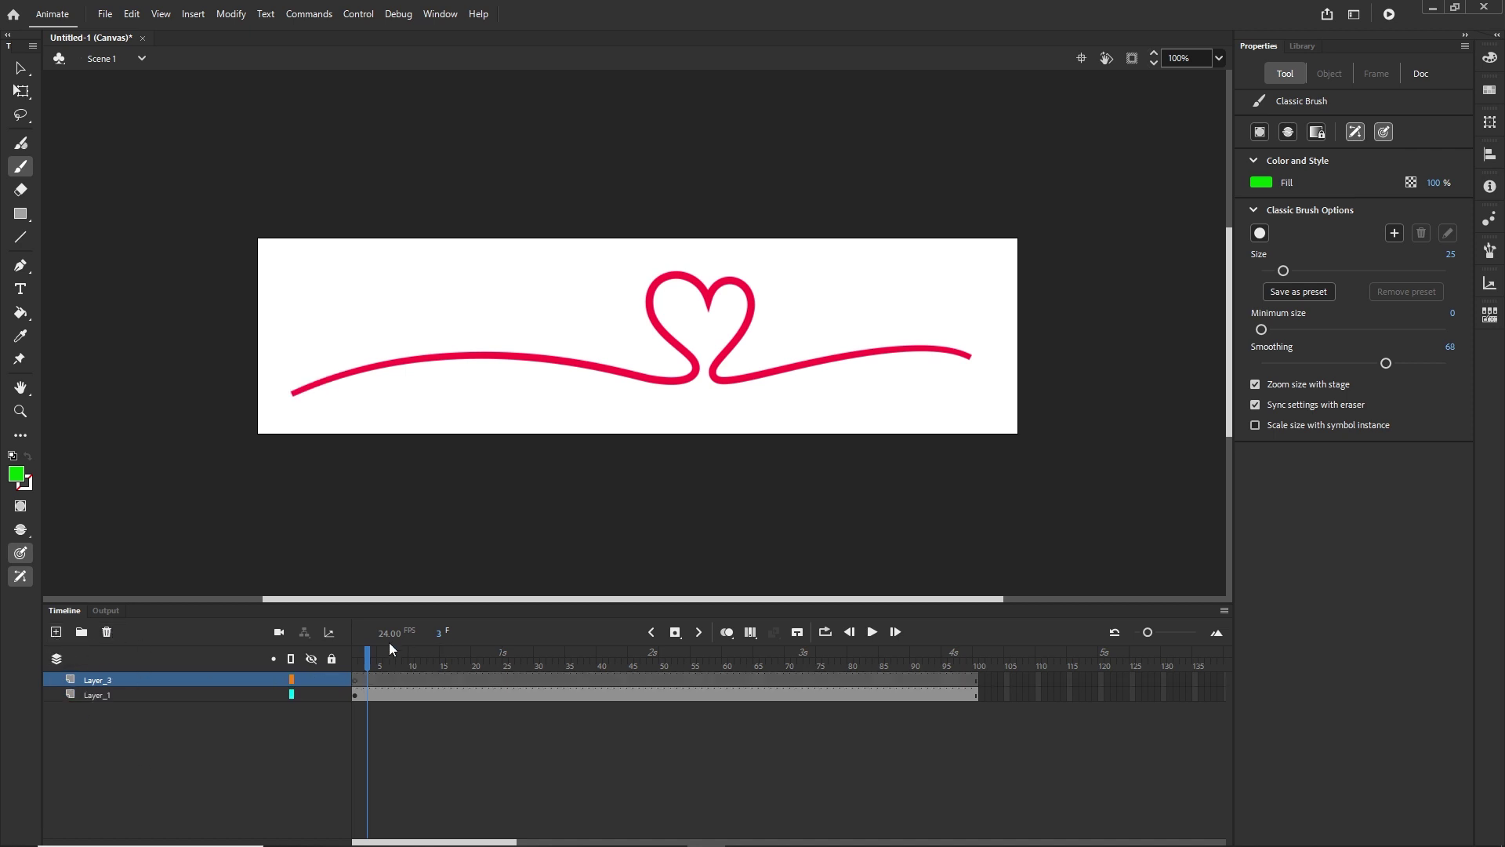
left_click(354, 657)
left_click(360, 680)
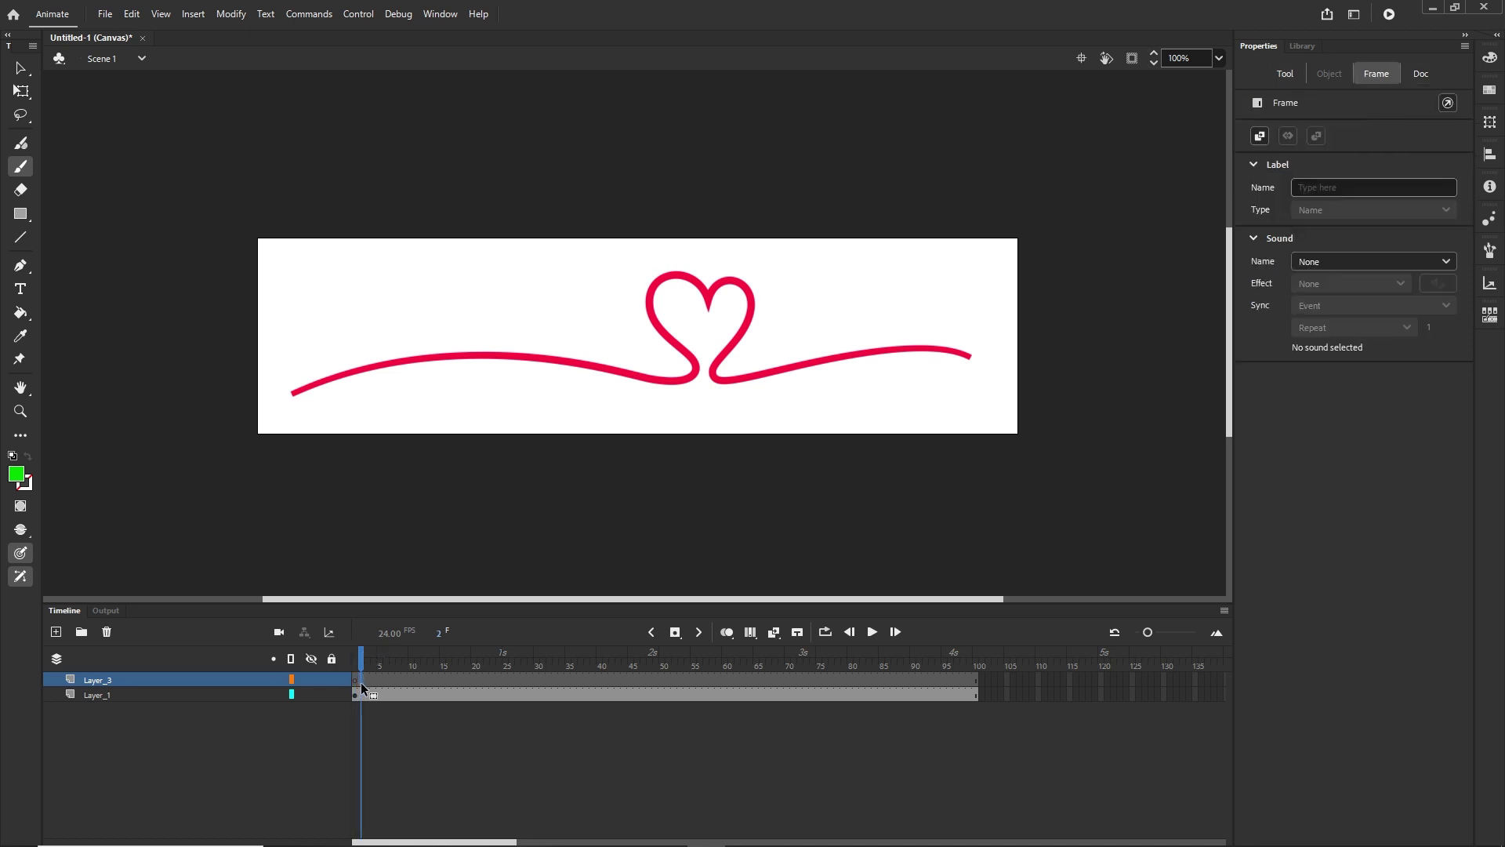
left_click(1013, 678)
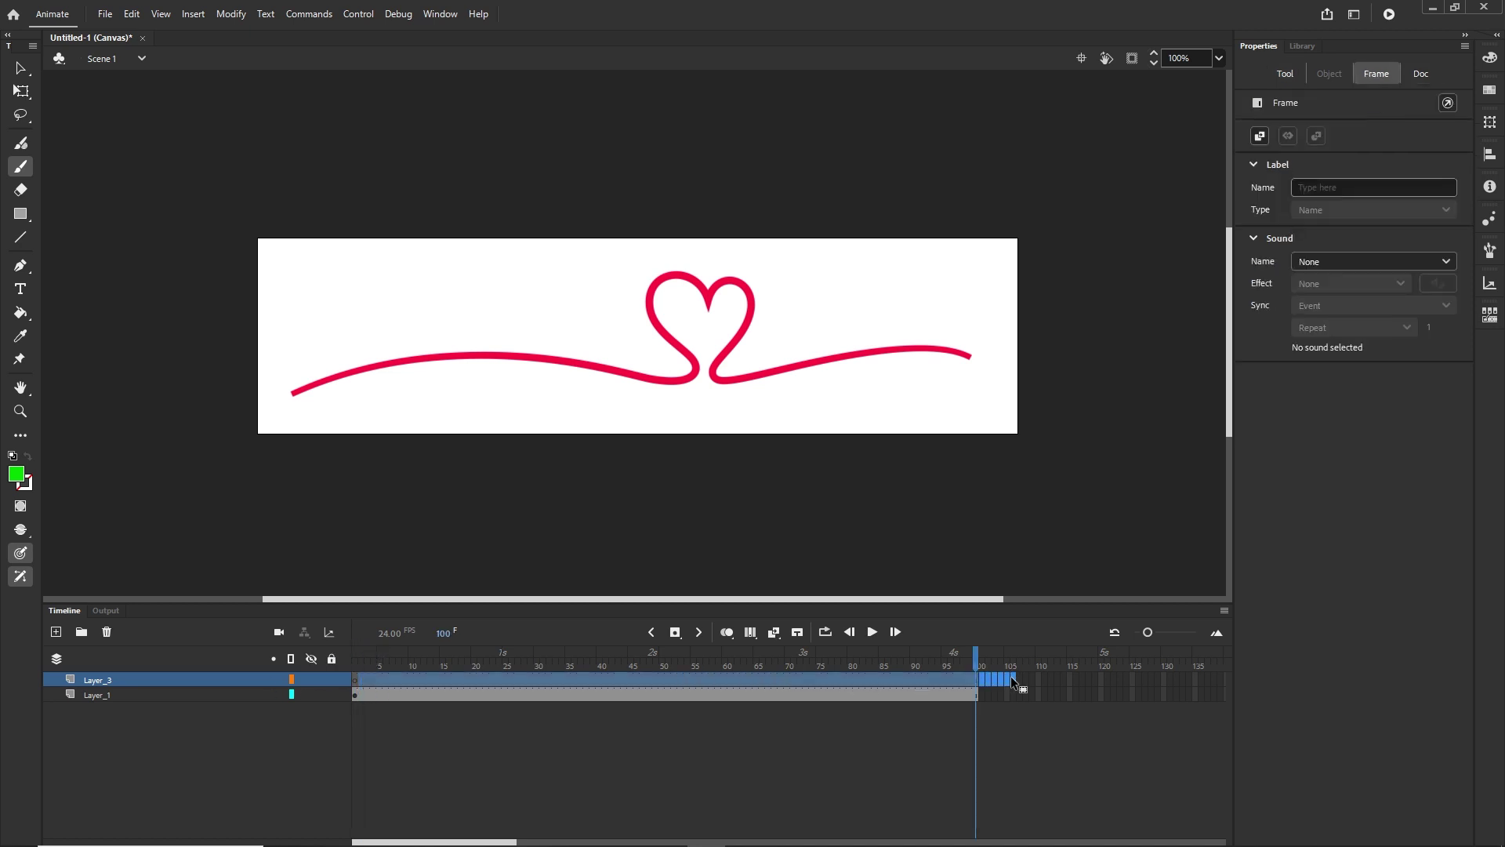
right_click(422, 677)
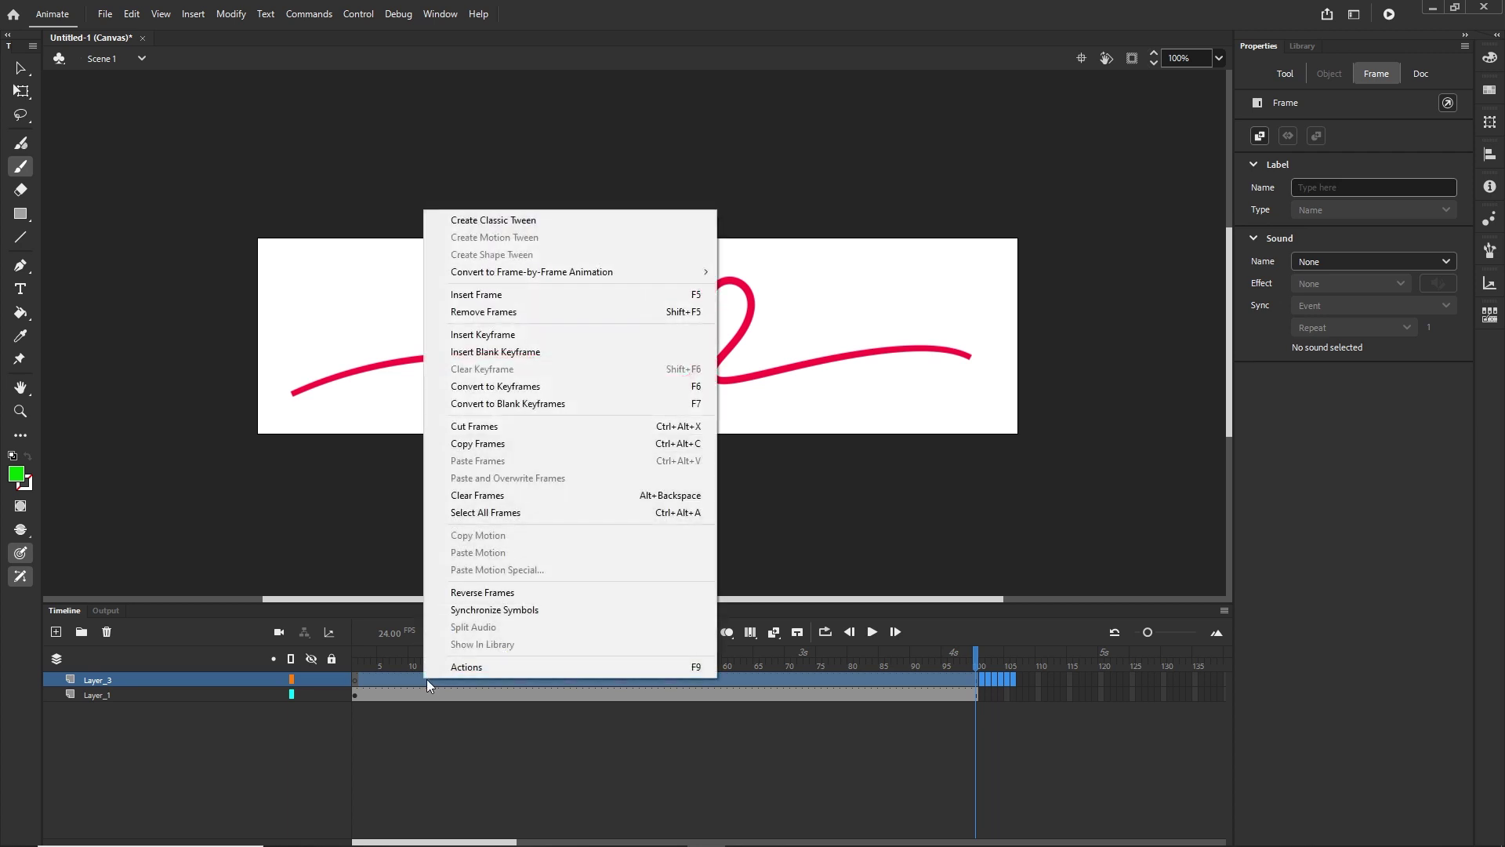
left_click(483, 313)
left_click_drag(1015, 664, 232, 709)
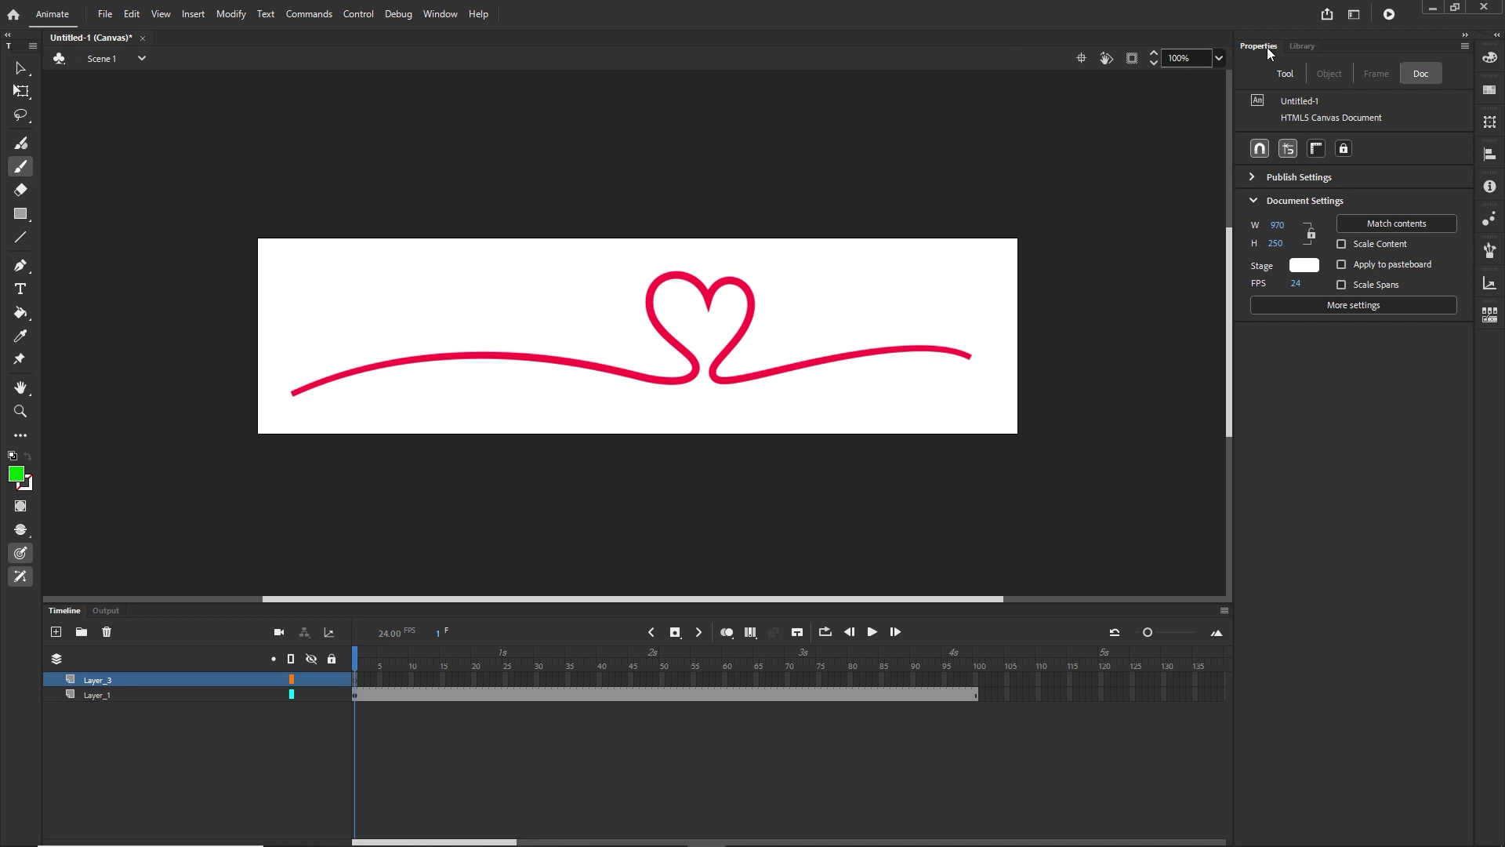
Step: Try painting green over the start of the heart line on keyframes 1 and 2, then extend the painted layer to frame 100
left_click_drag(285, 397, 307, 387)
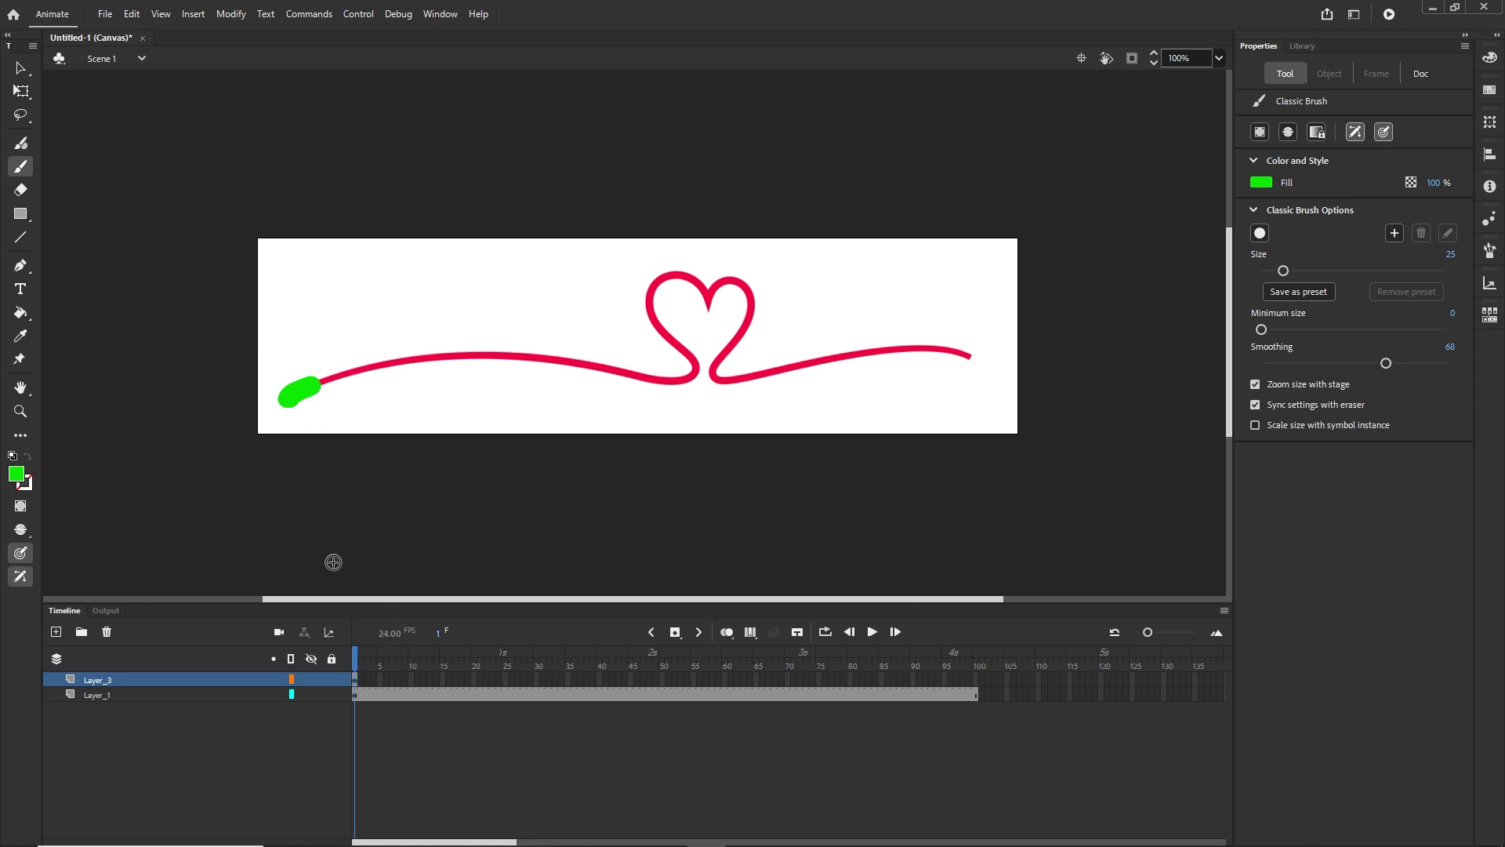
left_click(361, 680)
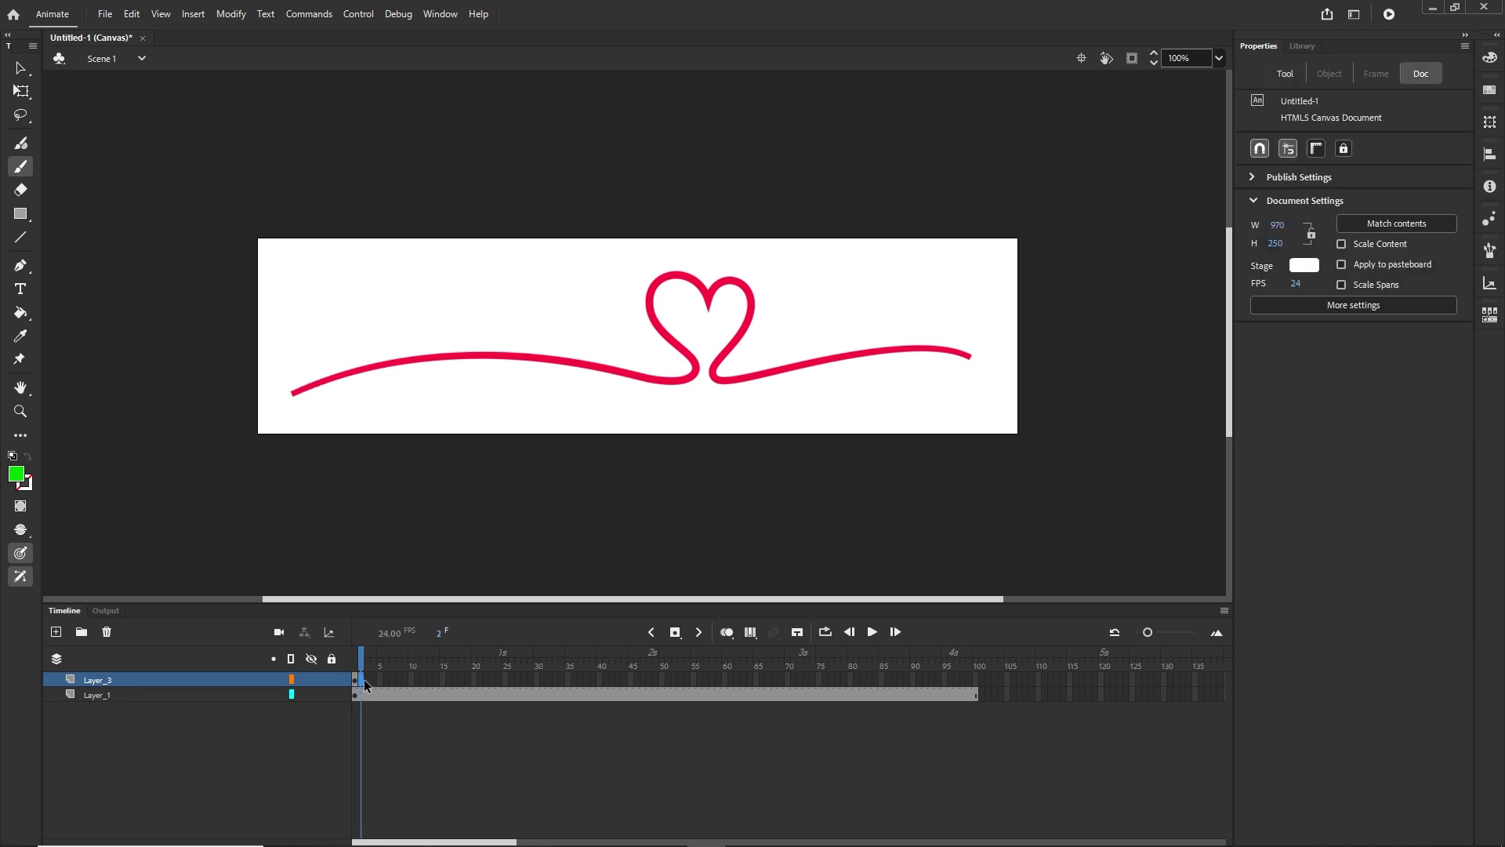
key("F6")
key("Escape")
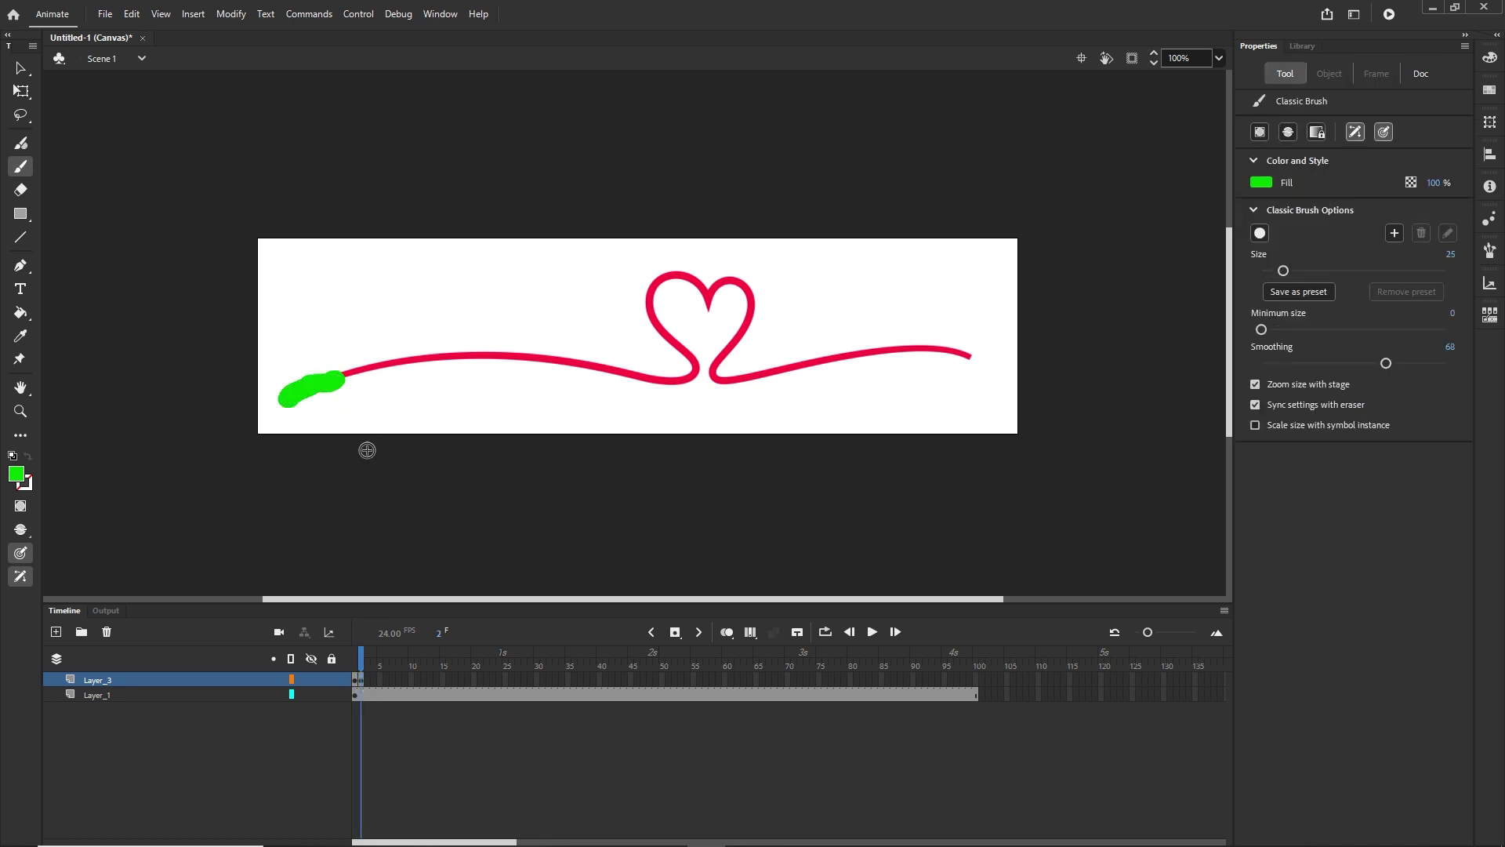
key("comma")
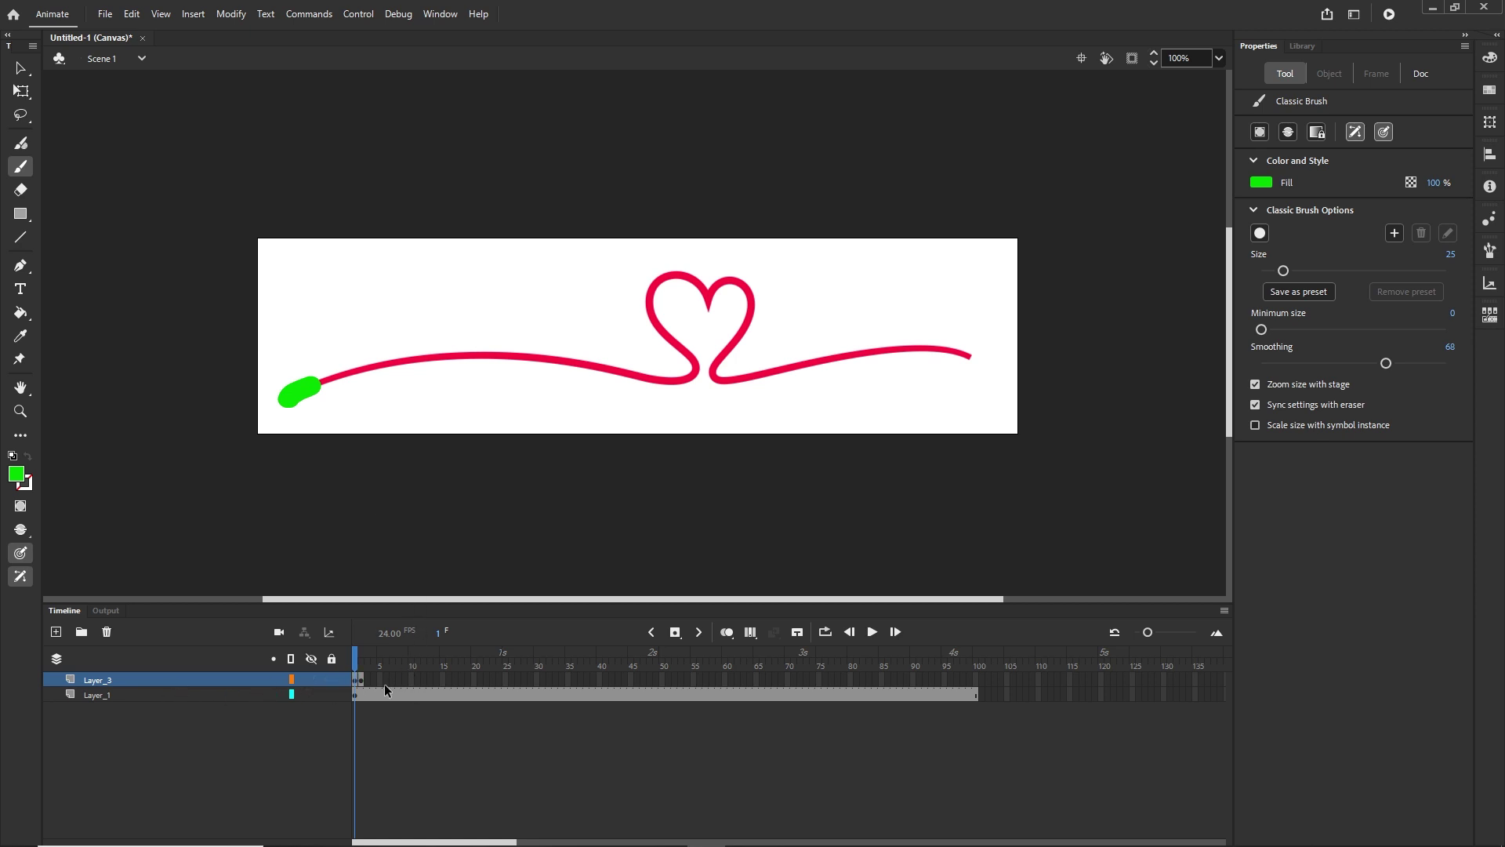
left_click(360, 681)
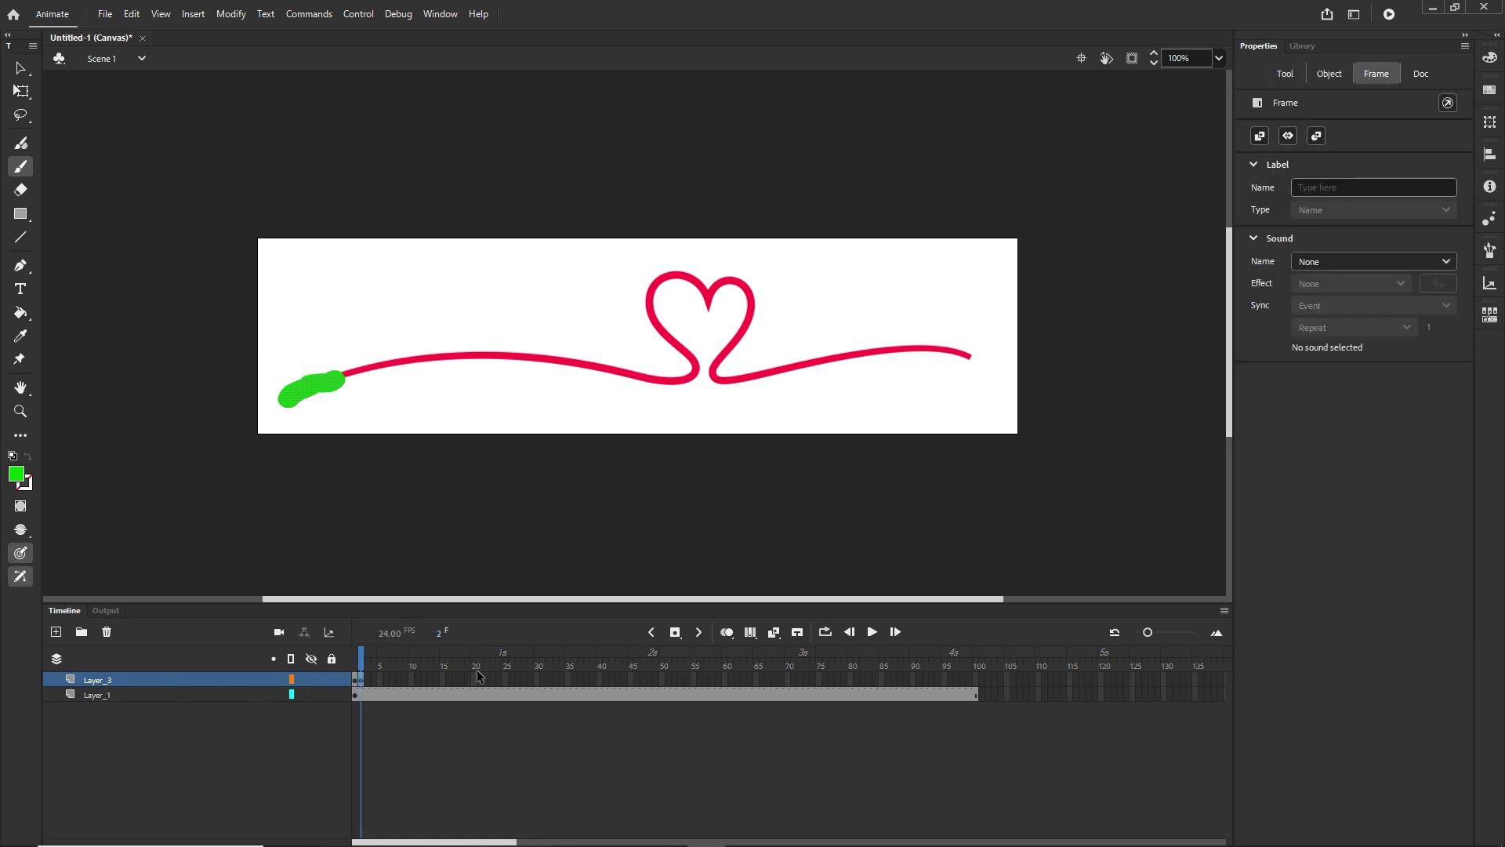
left_click(975, 681)
key("F5")
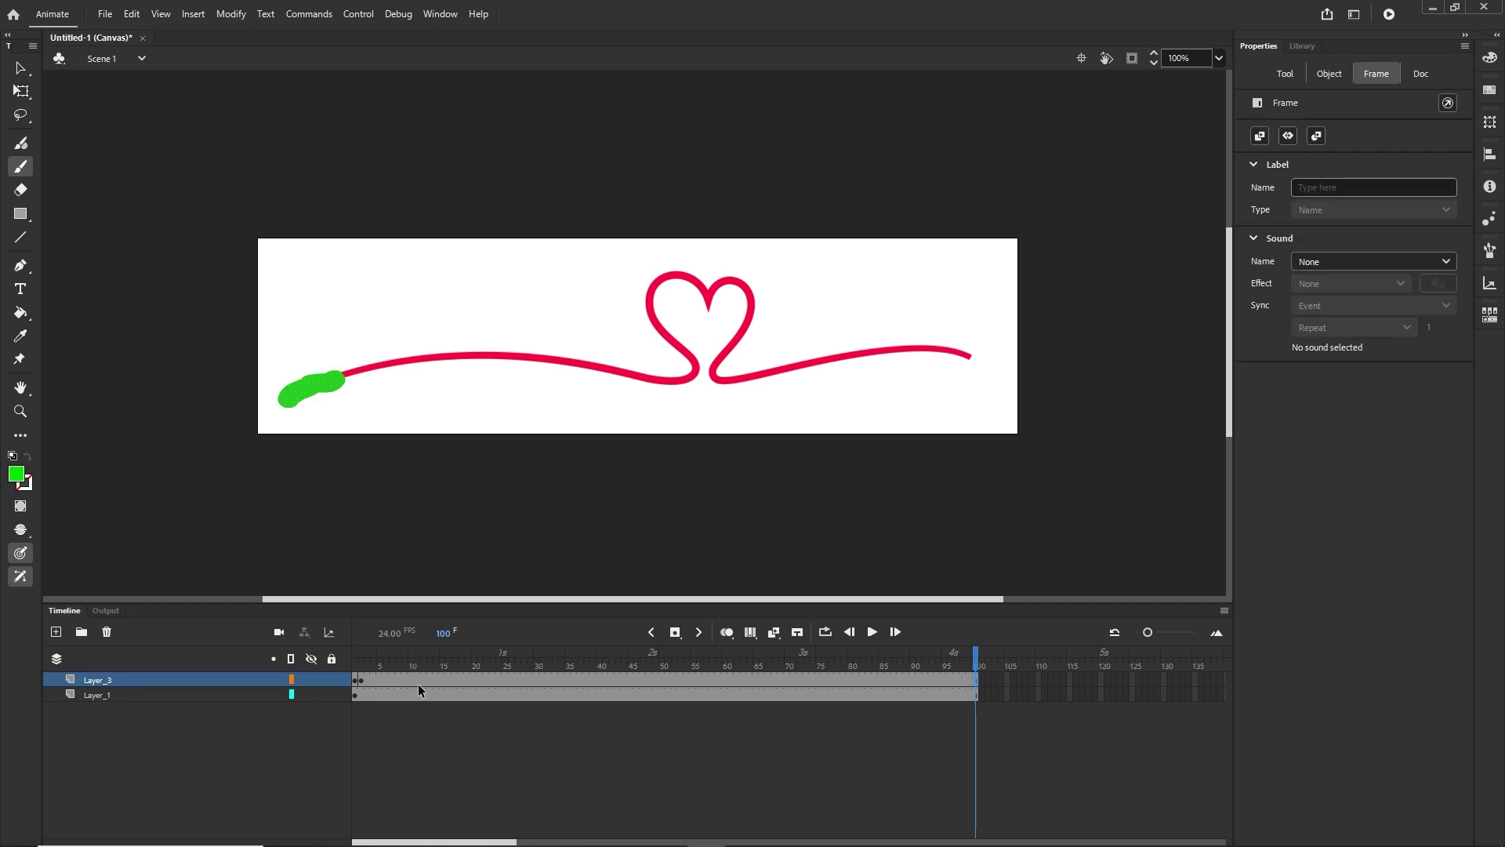
Step: Replace the painted layer with a new empty layer above the heart line and return the playhead to frame 1
left_click(107, 632)
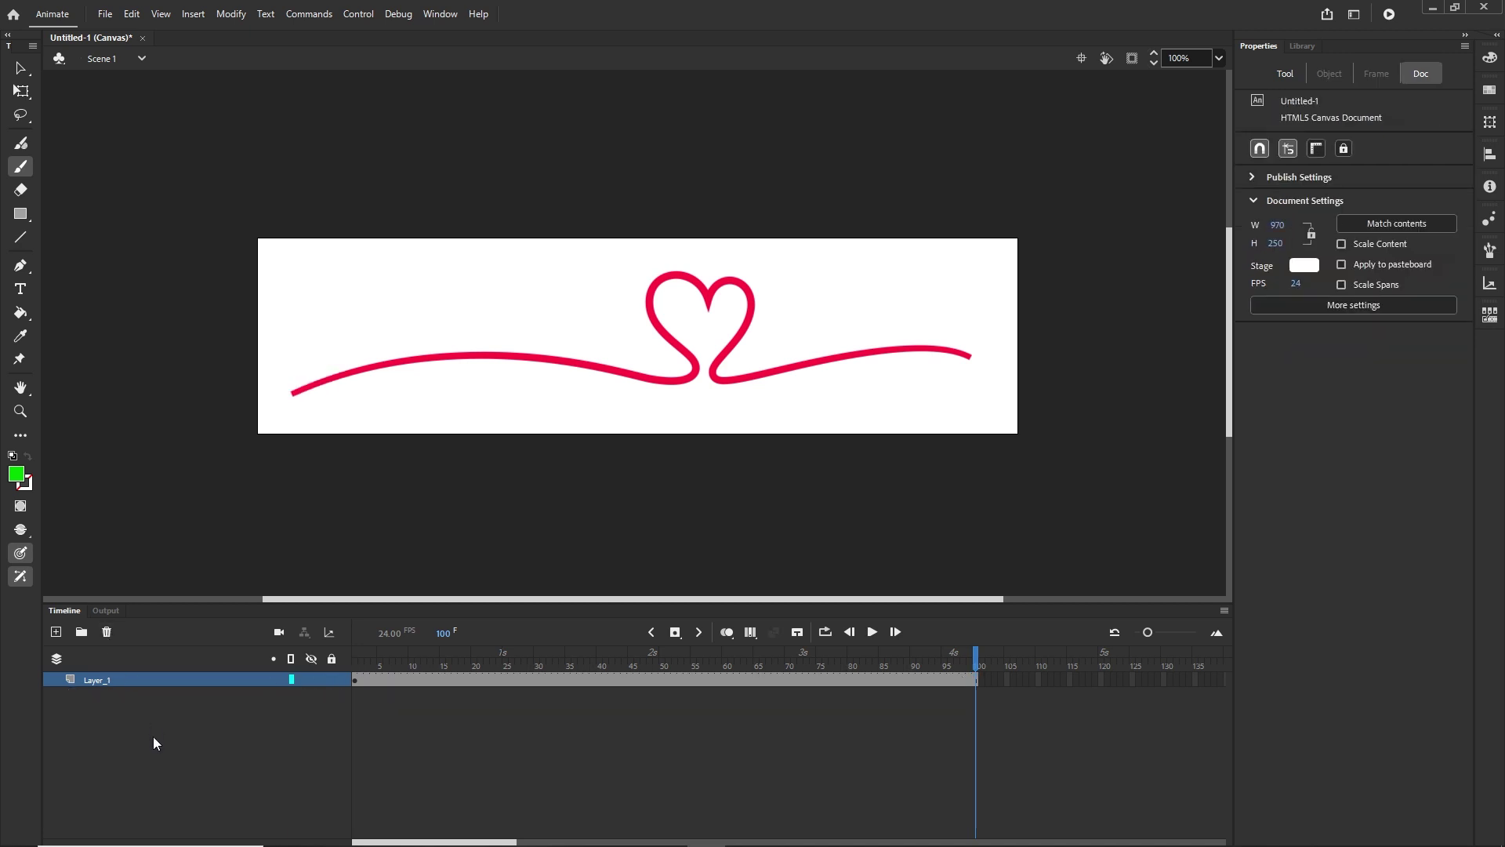
left_click(56, 632)
mouse_move(1002, 652)
left_mouse_down()
mouse_move(612, 655)
mouse_move(308, 702)
left_mouse_up()
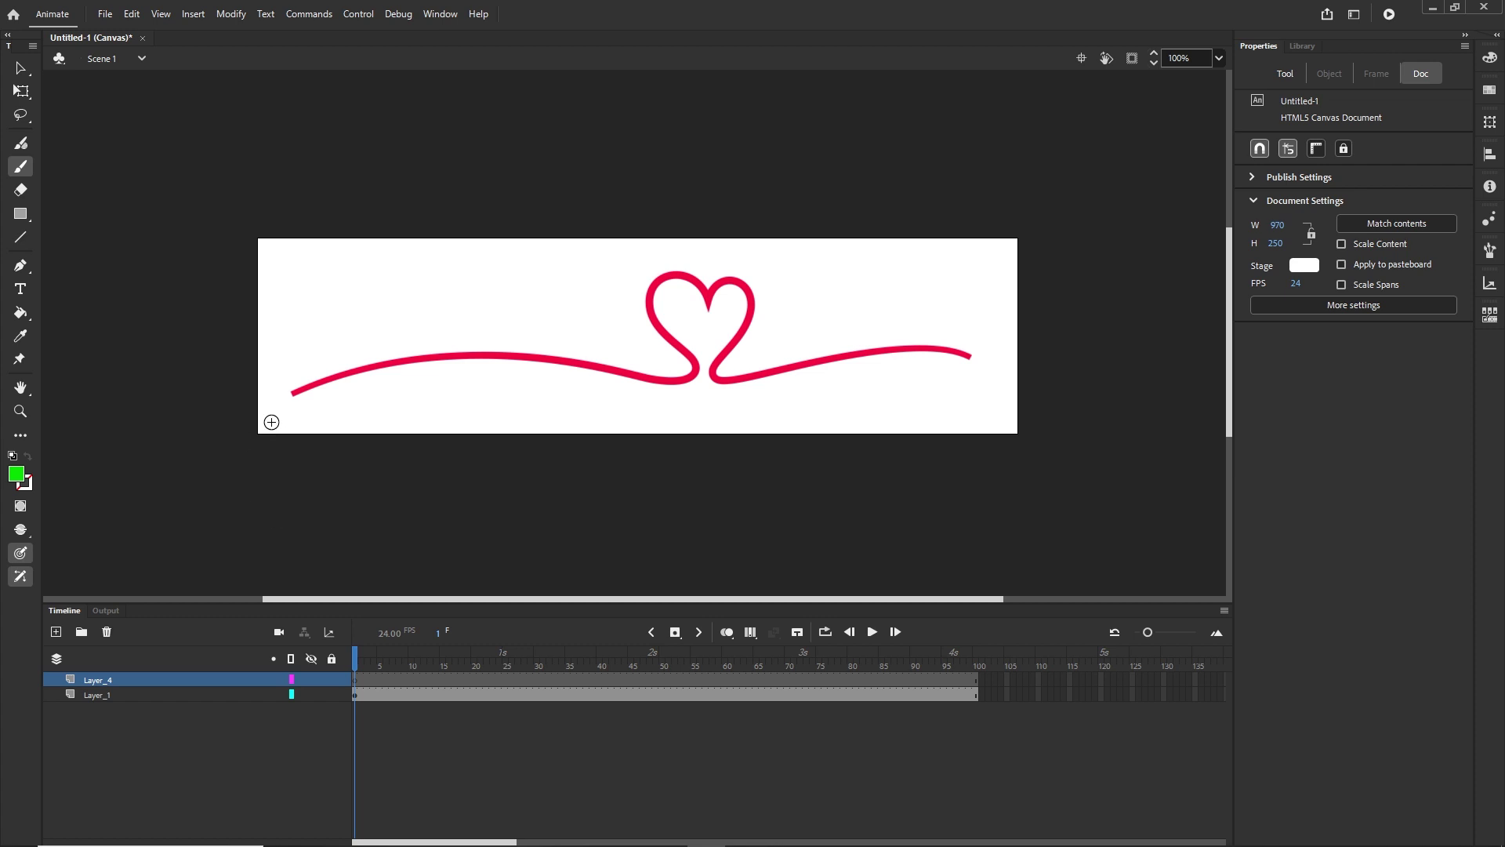
Step: Paint green over the start of the line in short strokes across keyframes 1 to 5, undoing the overlong stroke on frame 3
left_click_drag(298, 388, 313, 385)
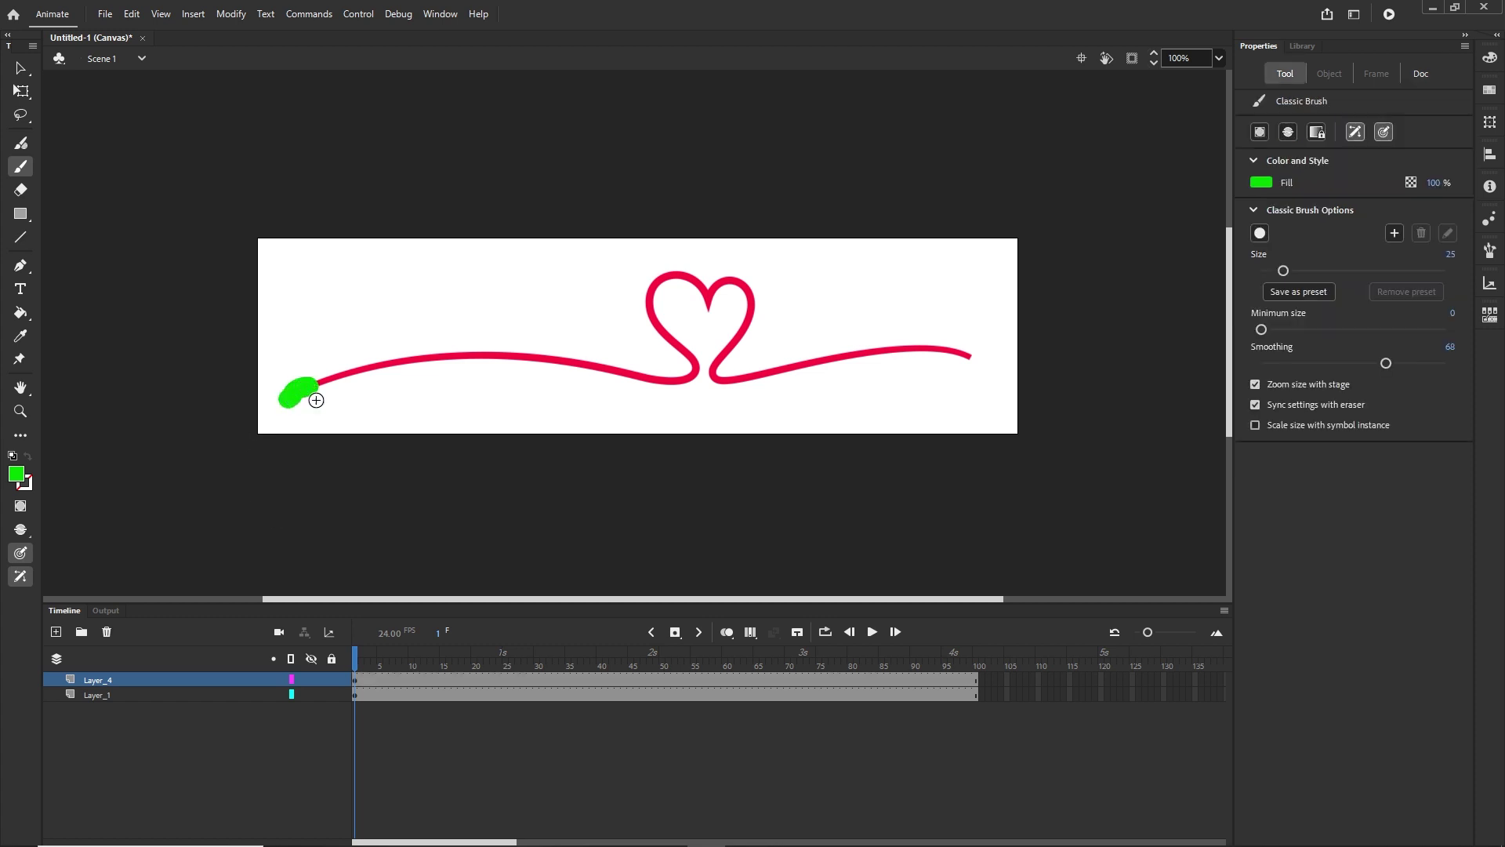
key("period")
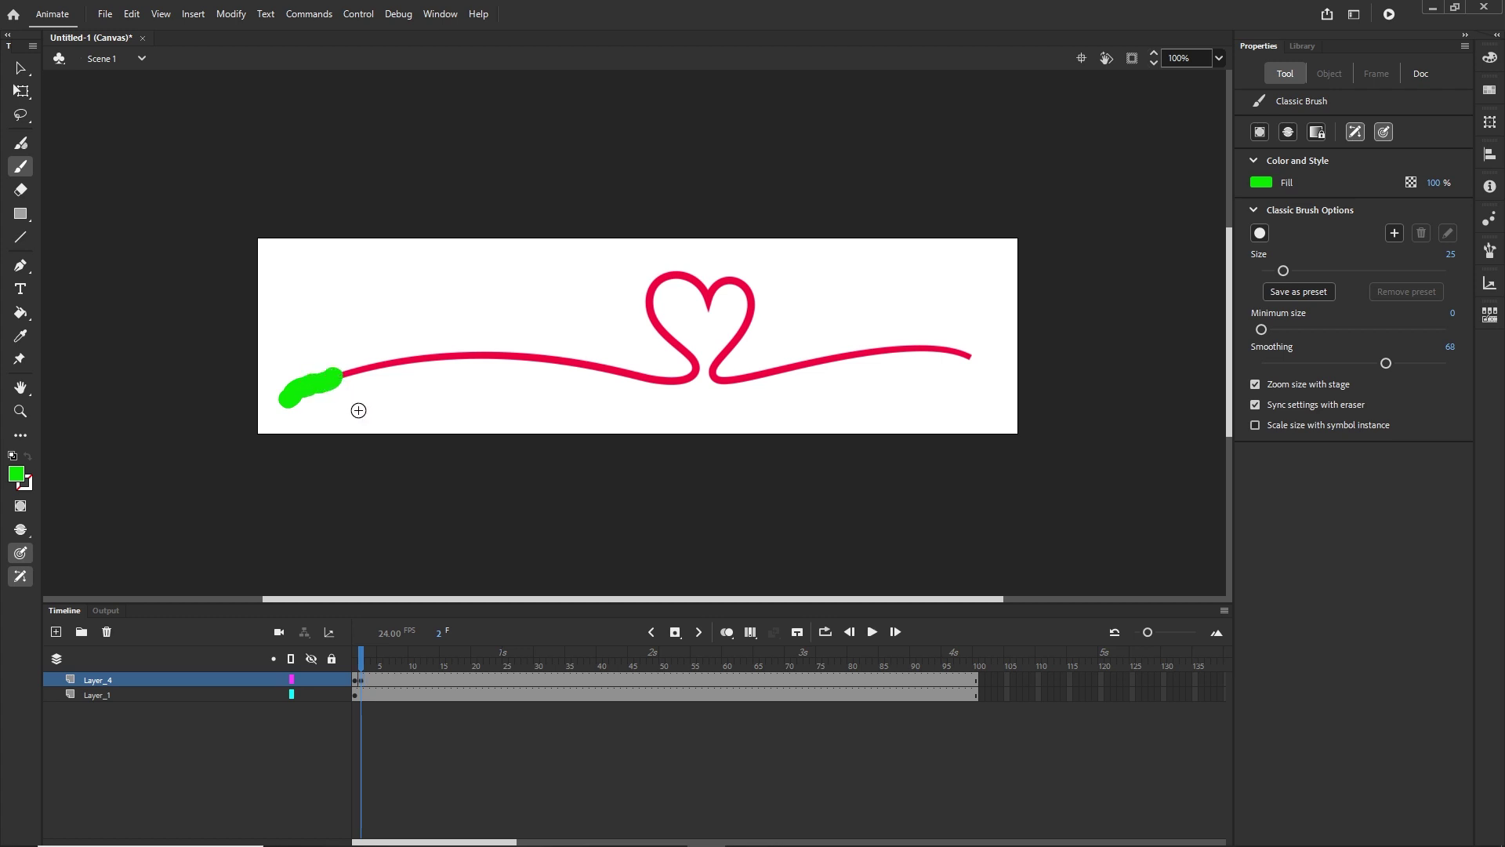
key("period")
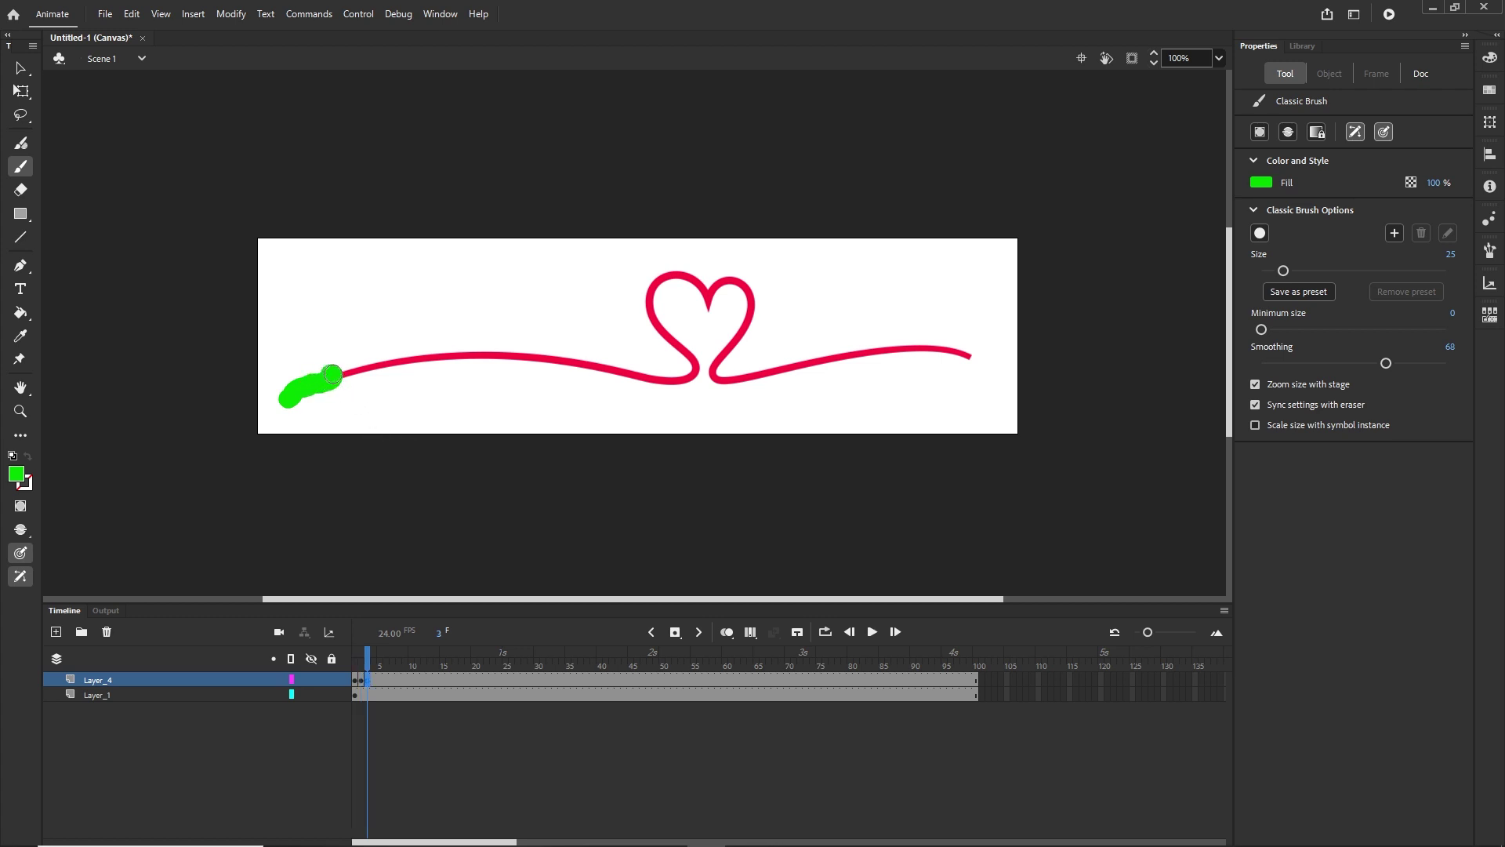
left_click_drag(331, 373, 392, 363)
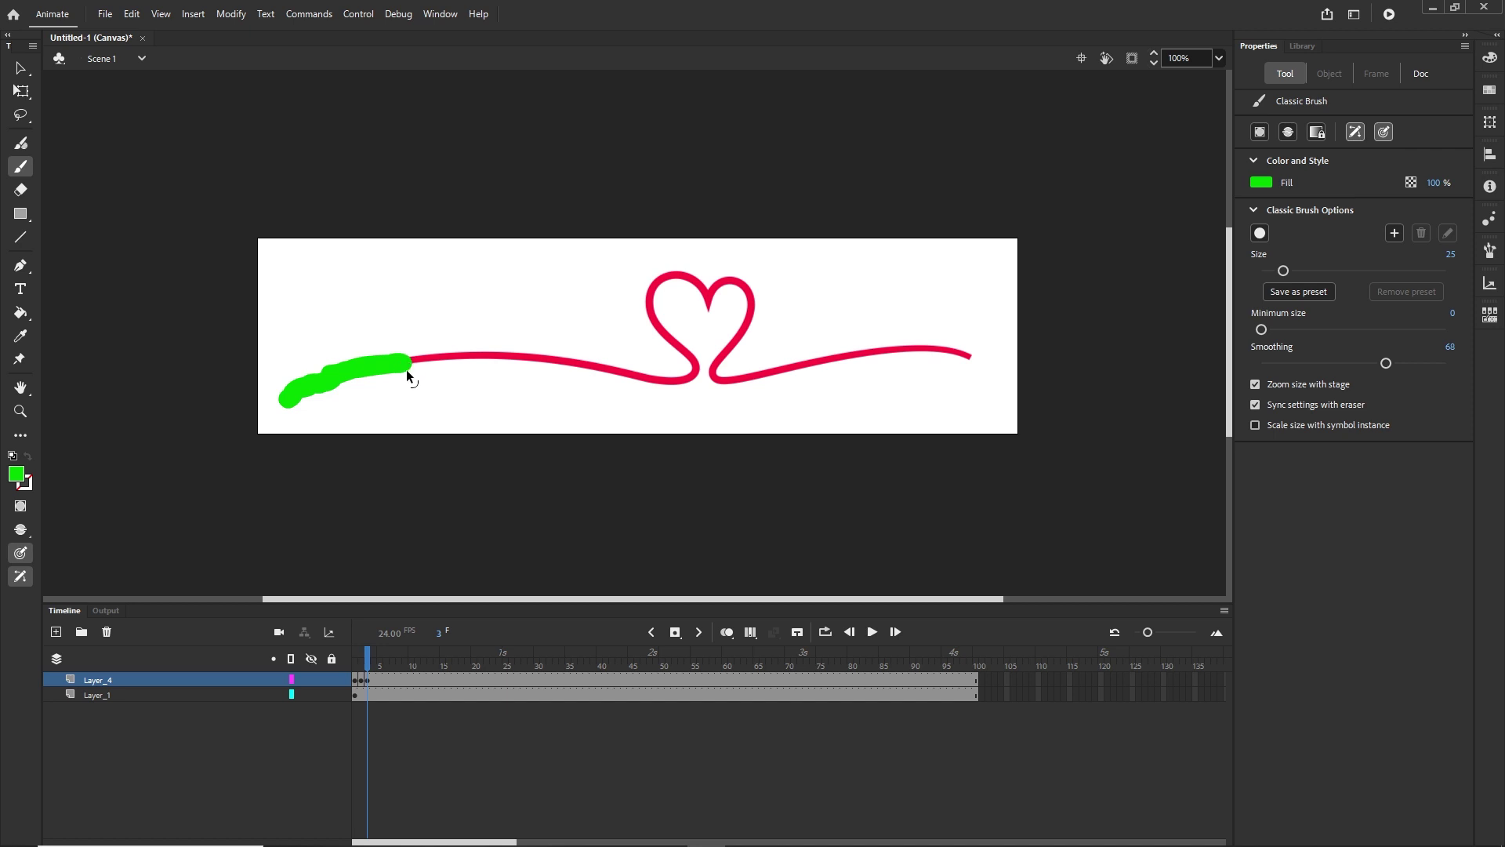
key("ctrl+z")
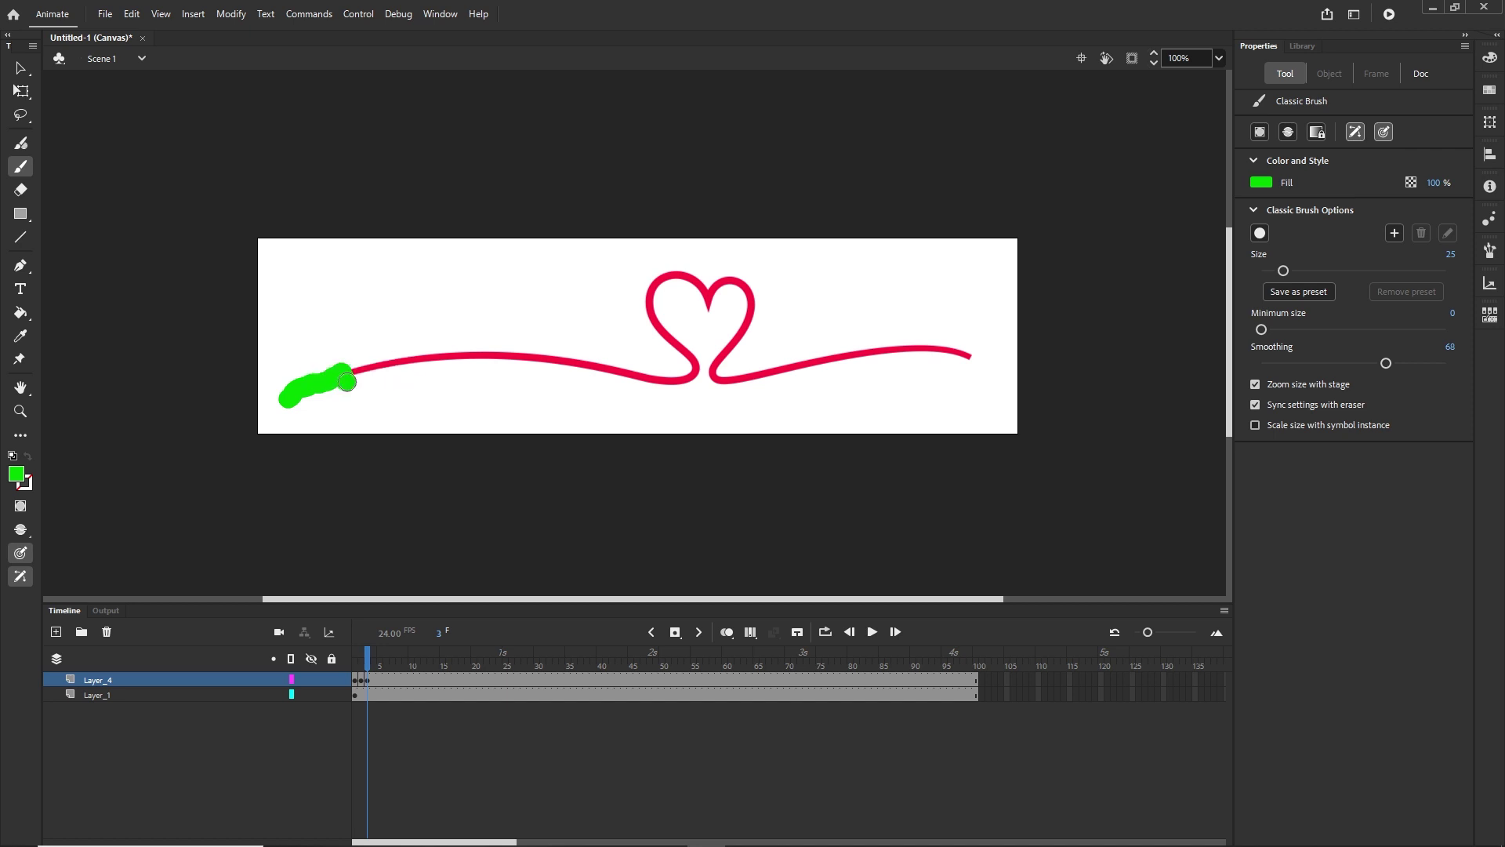
key("F6")
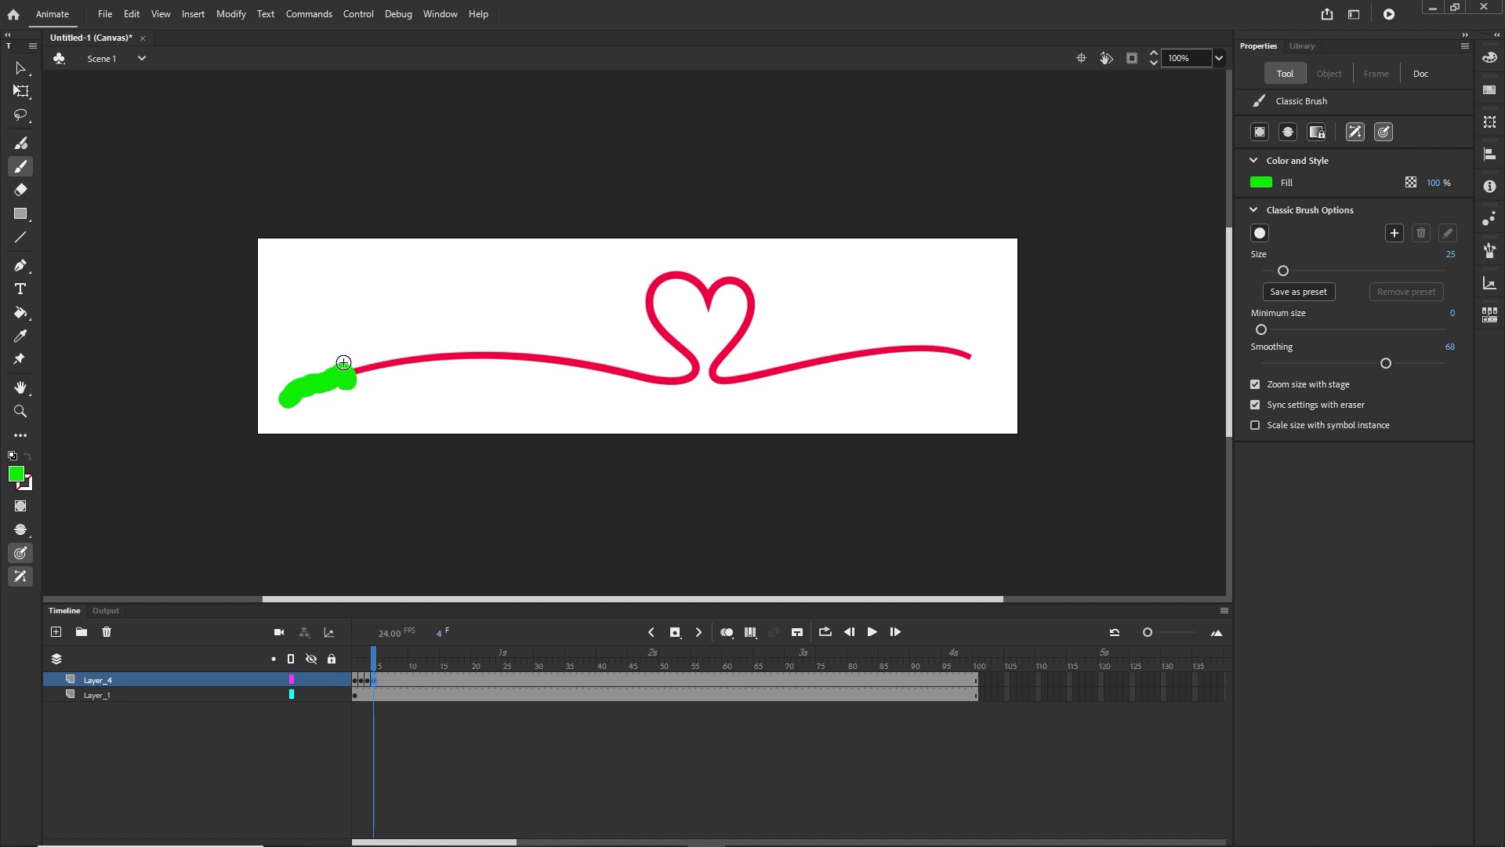
key("F6")
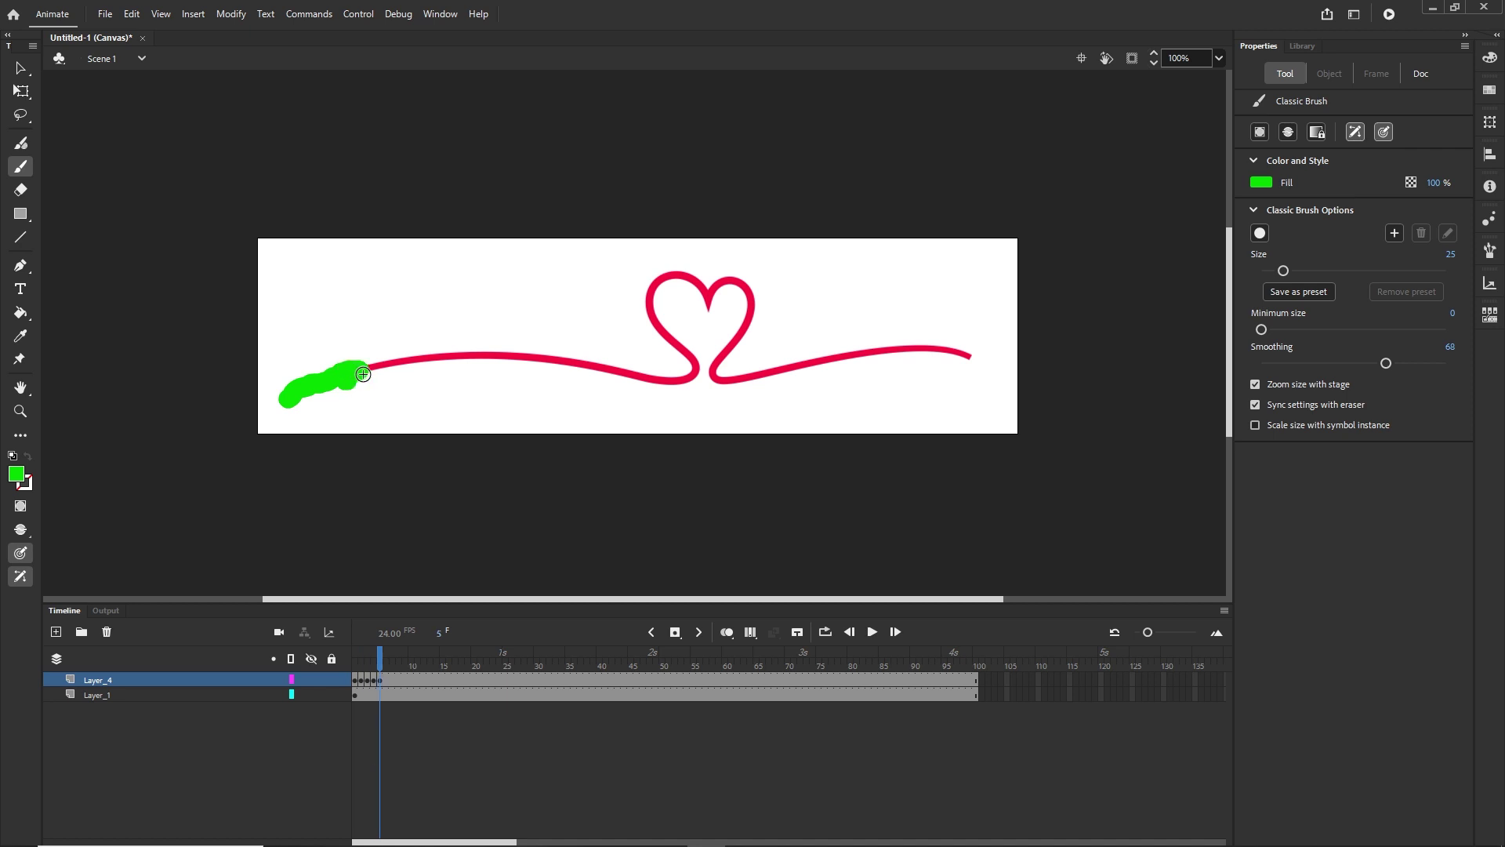
Step: Continue the green cover keyframe by keyframe along the line and around the heart, up to frame 49
key("F6")
left_click_drag(378, 365, 417, 359)
key("F6")
key("F6")
left_click(430, 357)
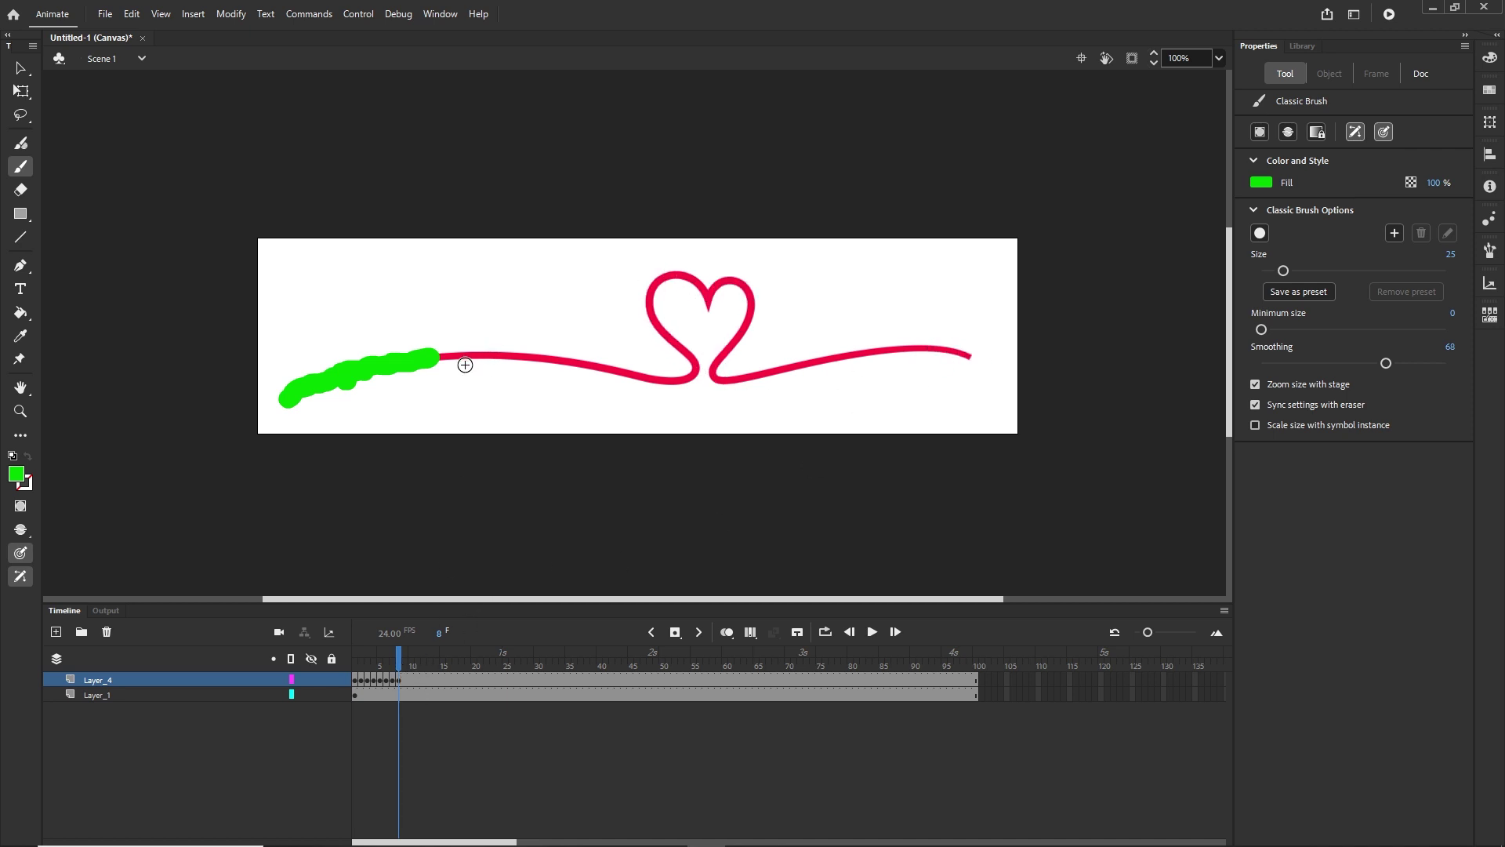
key("F6")
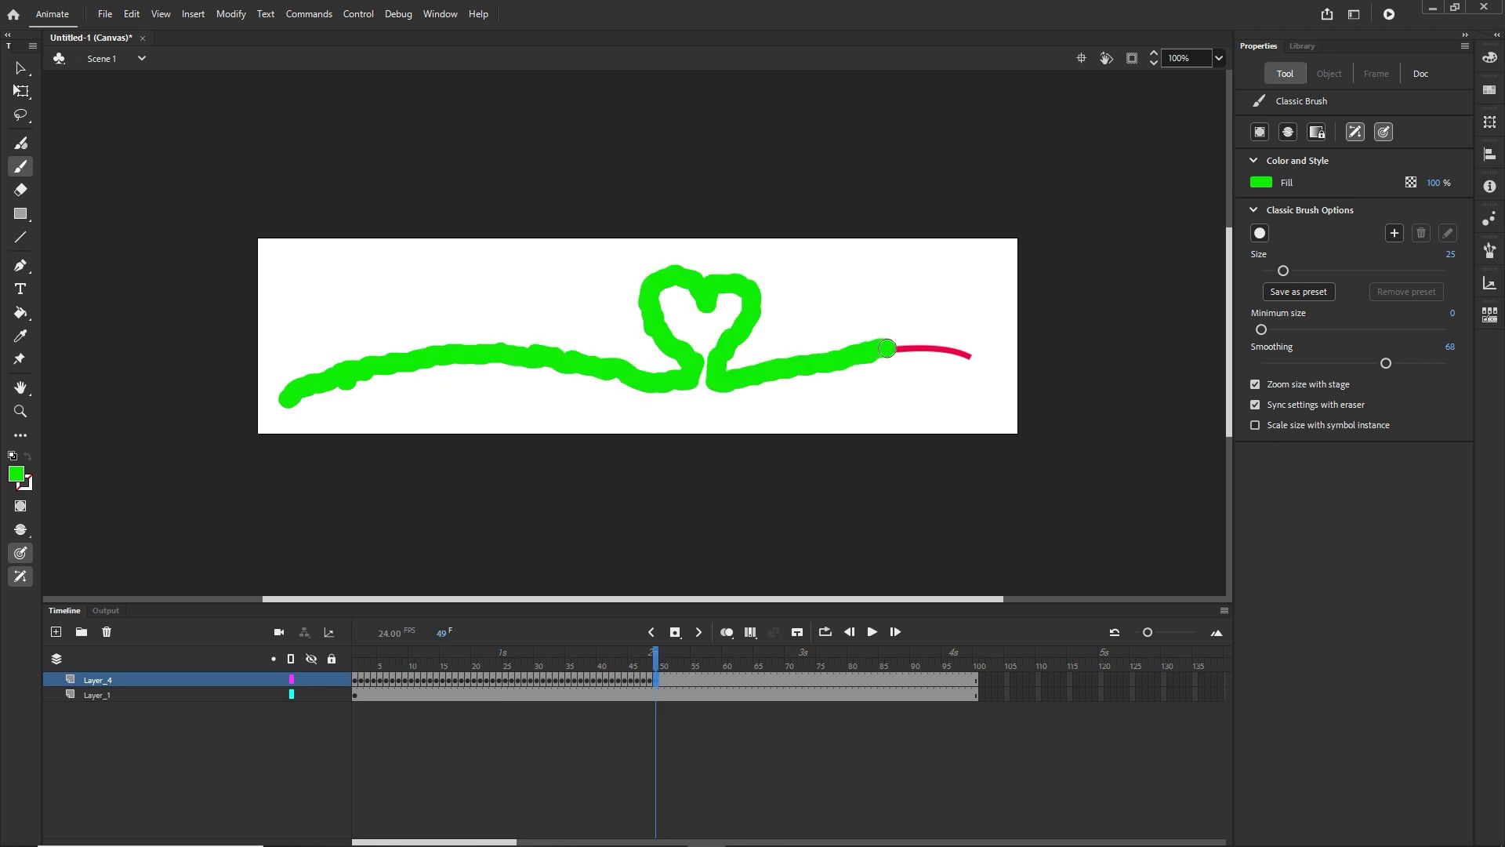
Step: Paint over the remaining line after the heart to its far end, adding a keyframe per stroke up to frame 55
key("F6")
left_click_drag(891, 348, 958, 354)
key("F6")
key("F6")
key("F6")
key("F6")
key("F6")
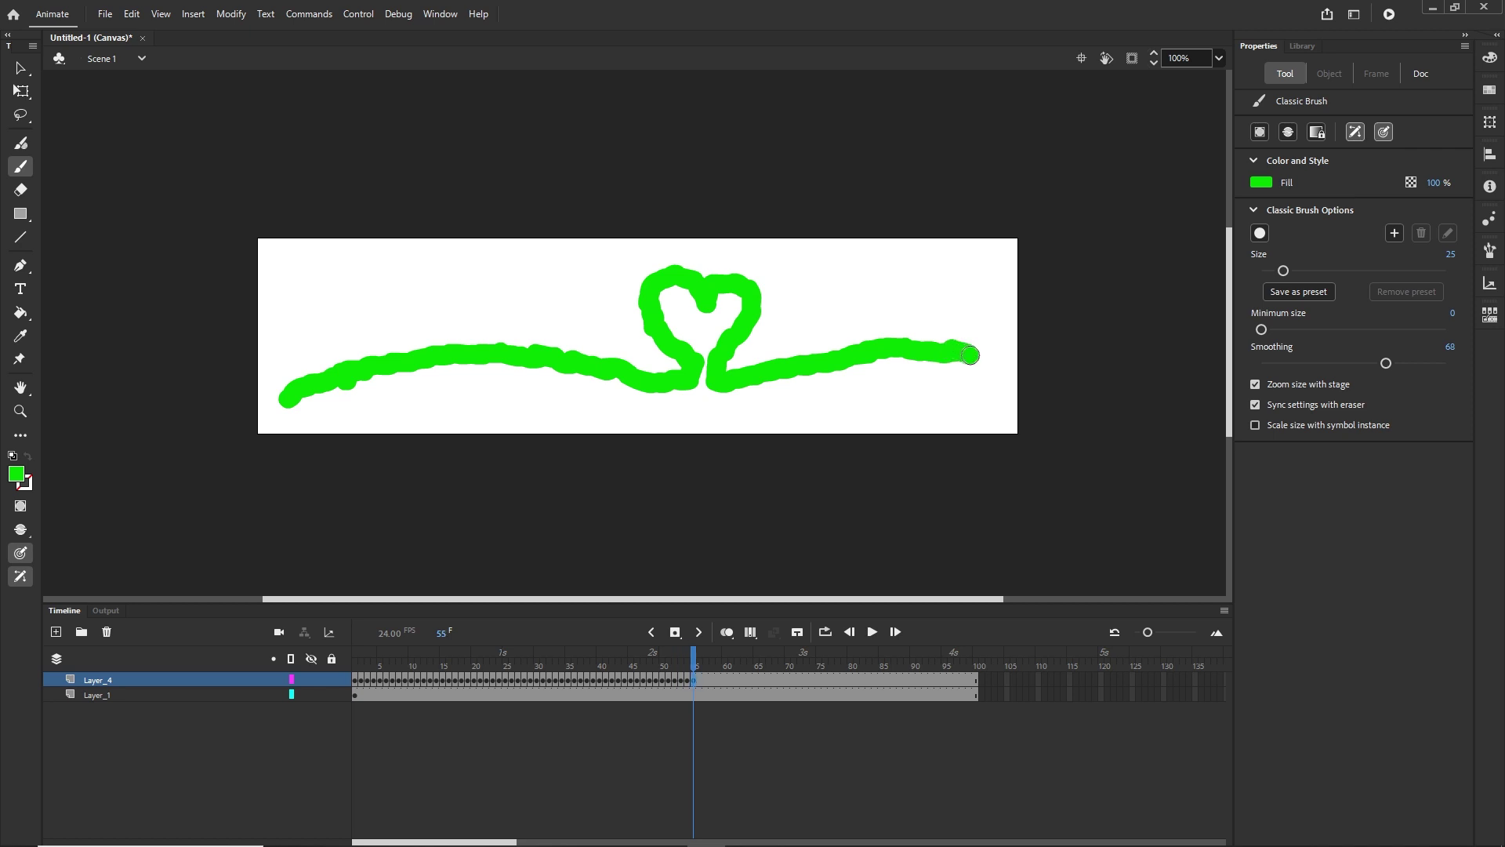
Step: Rewind to frame 1, test the green brush animation in the browser, and return to the Animate timeline
left_click_drag(700, 651, 337, 675)
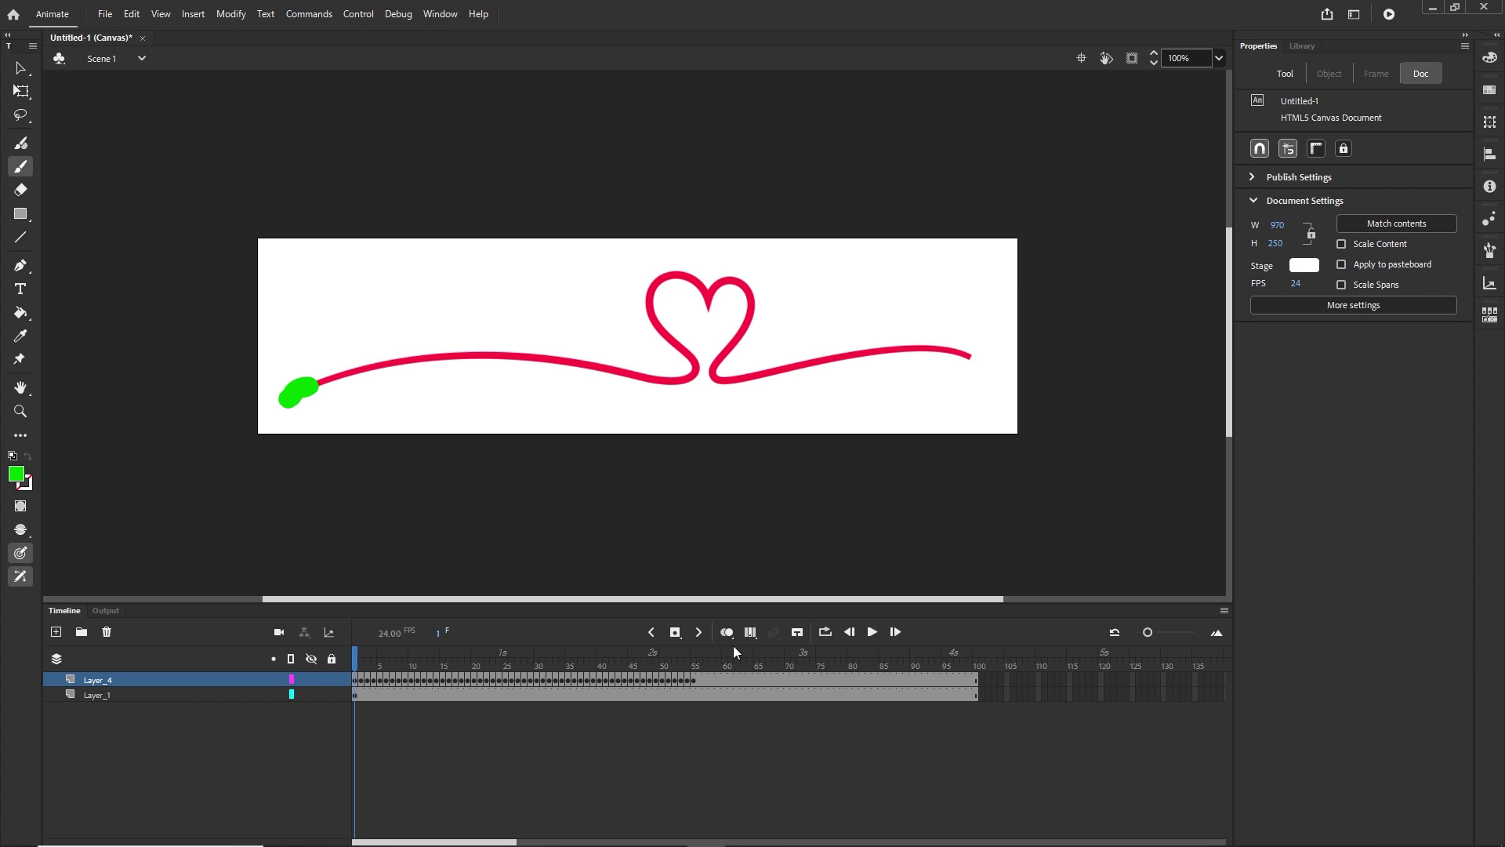
key("ctrl+Return")
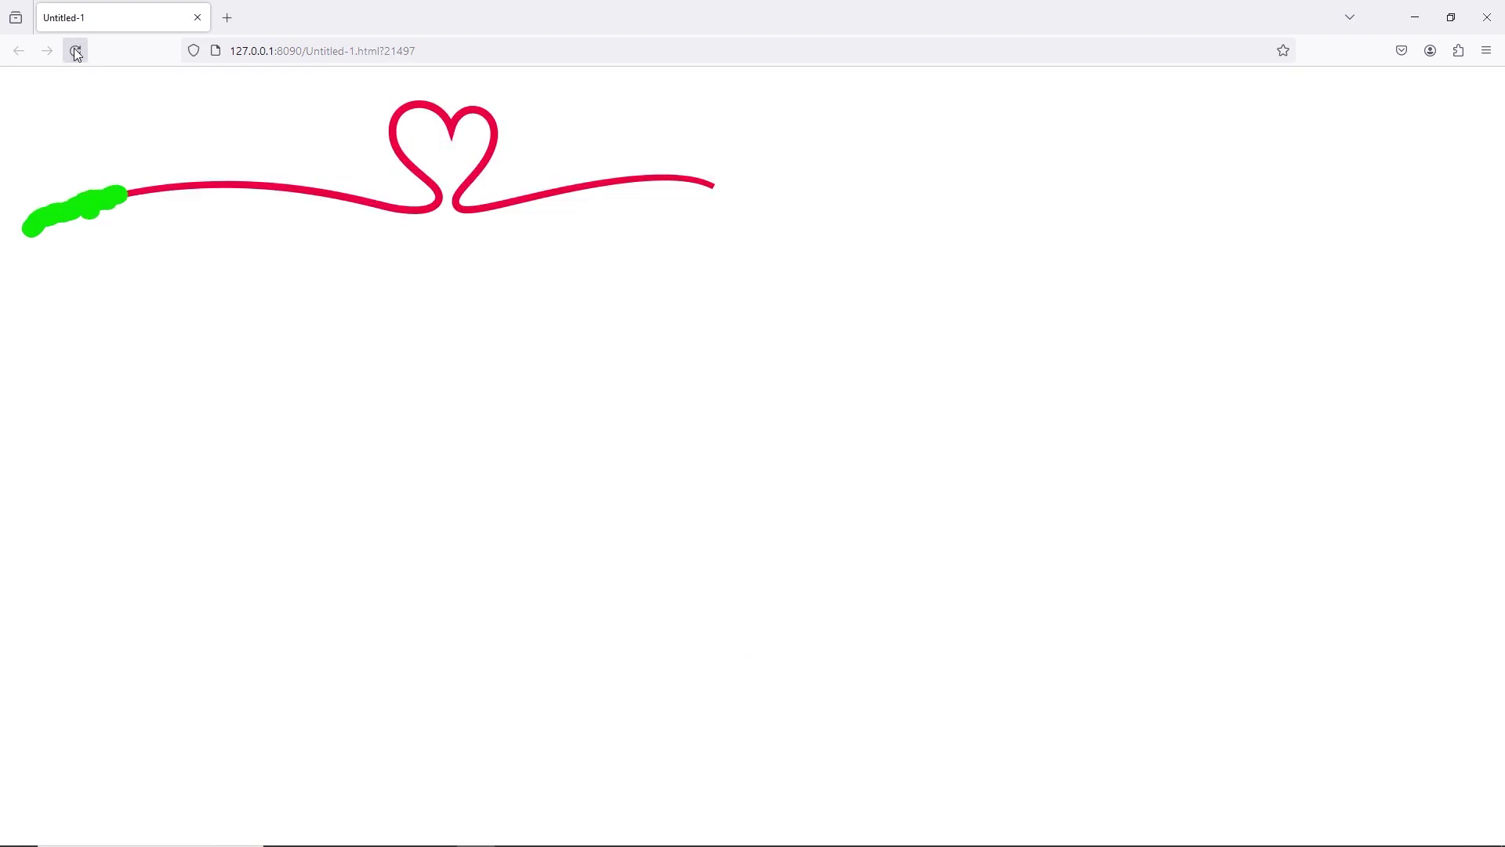
mouse_move(801, 831)
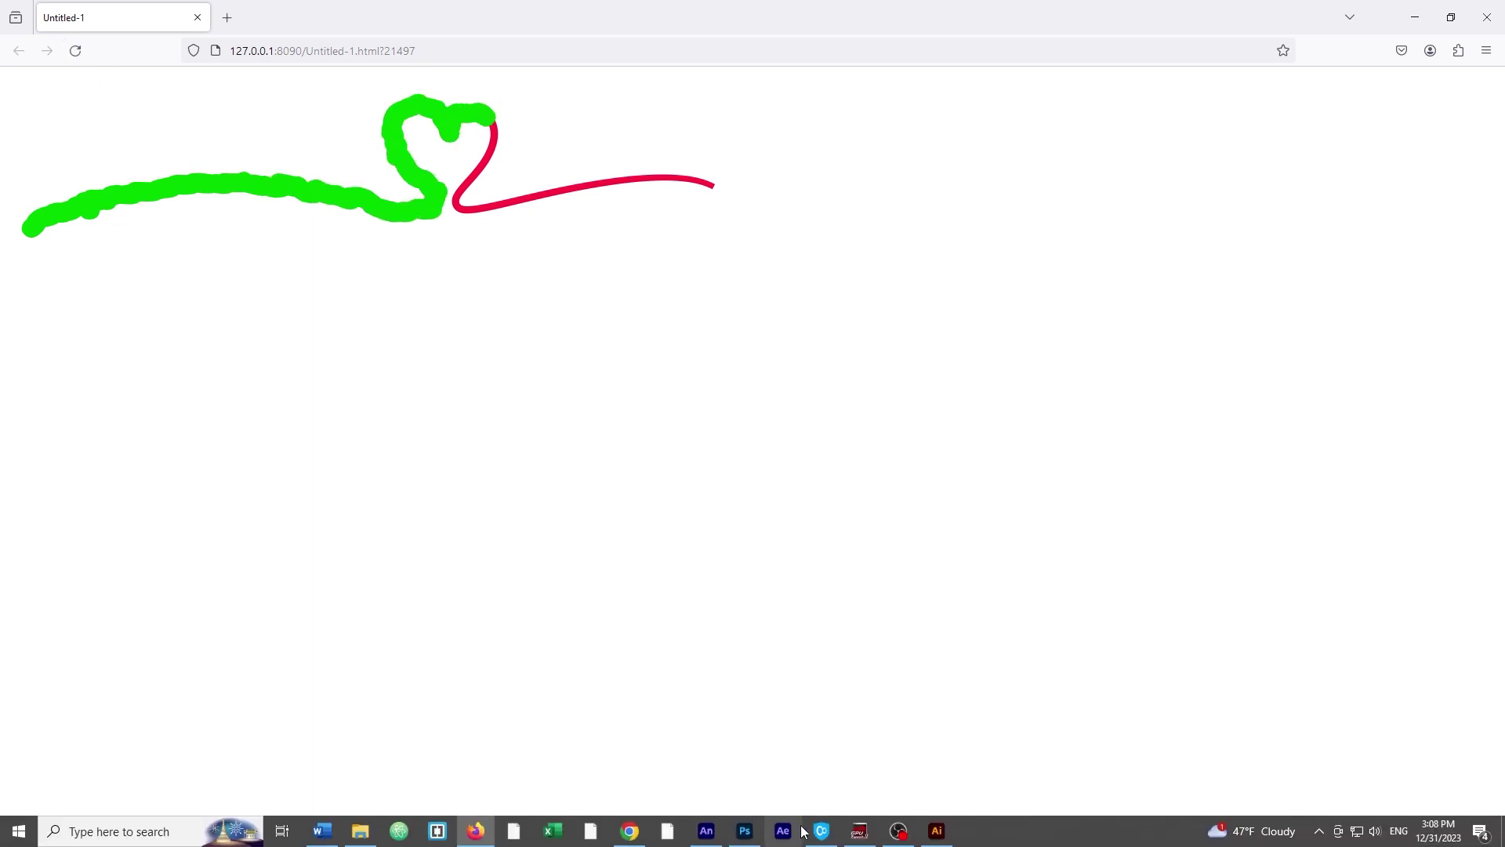
left_click(706, 831)
left_click(63, 612)
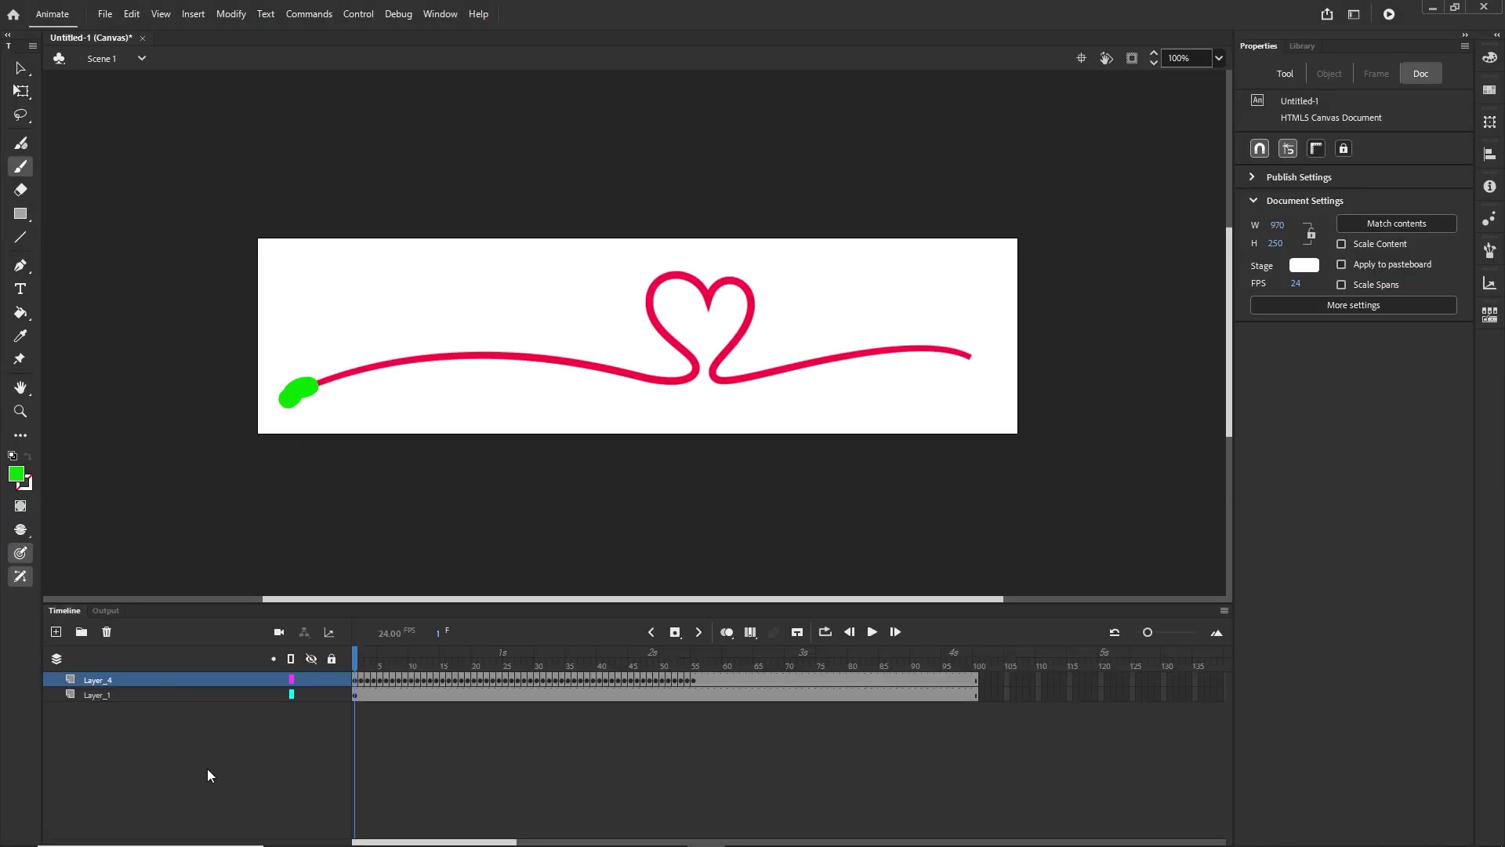
Step: Convert the green brush layer into a mask for the heart line layer
left_click(94, 679)
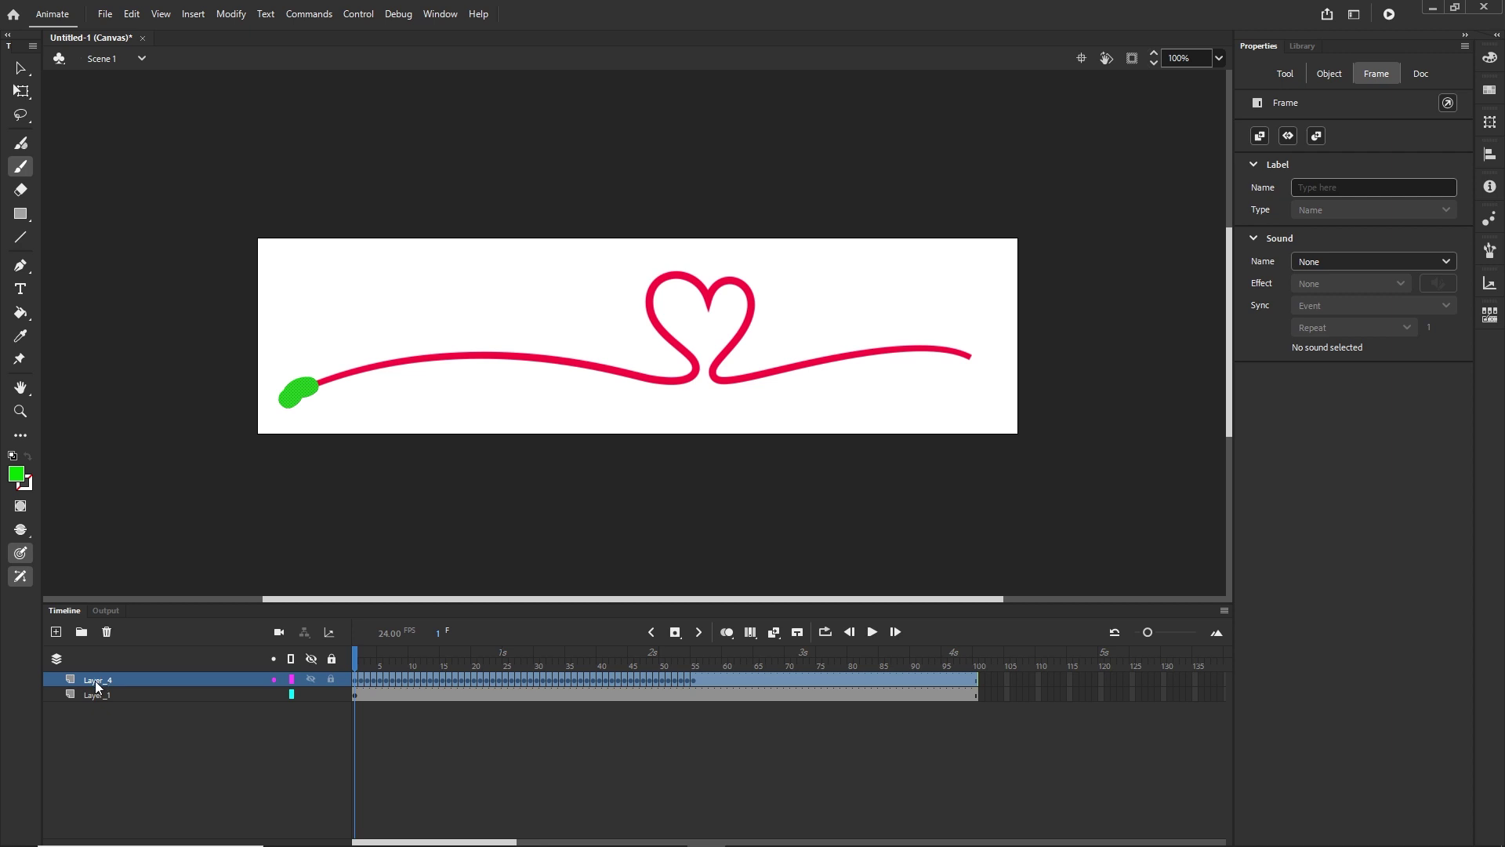
right_click(95, 685)
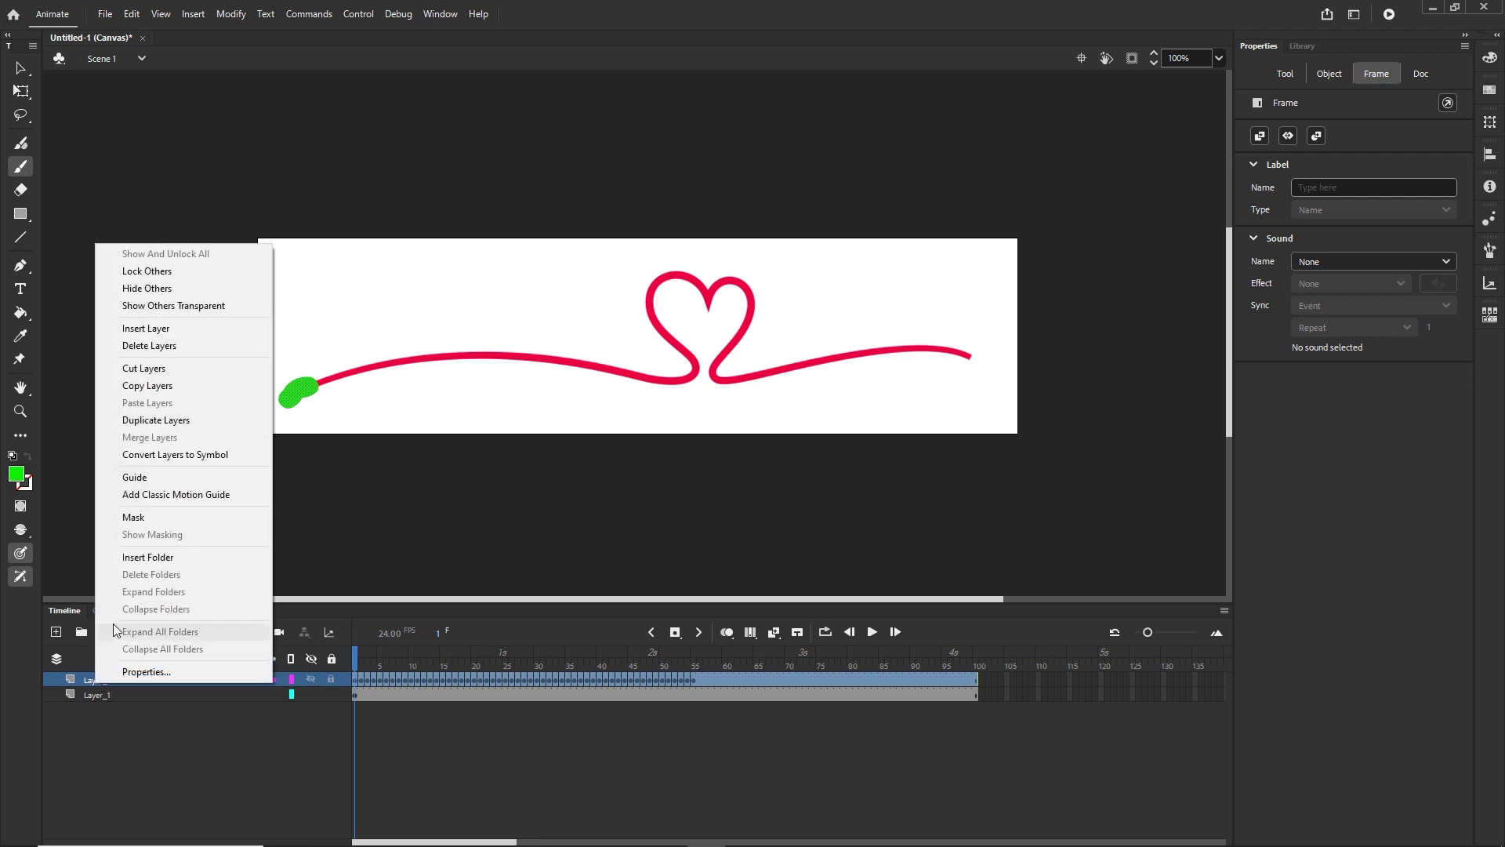
left_click(153, 521)
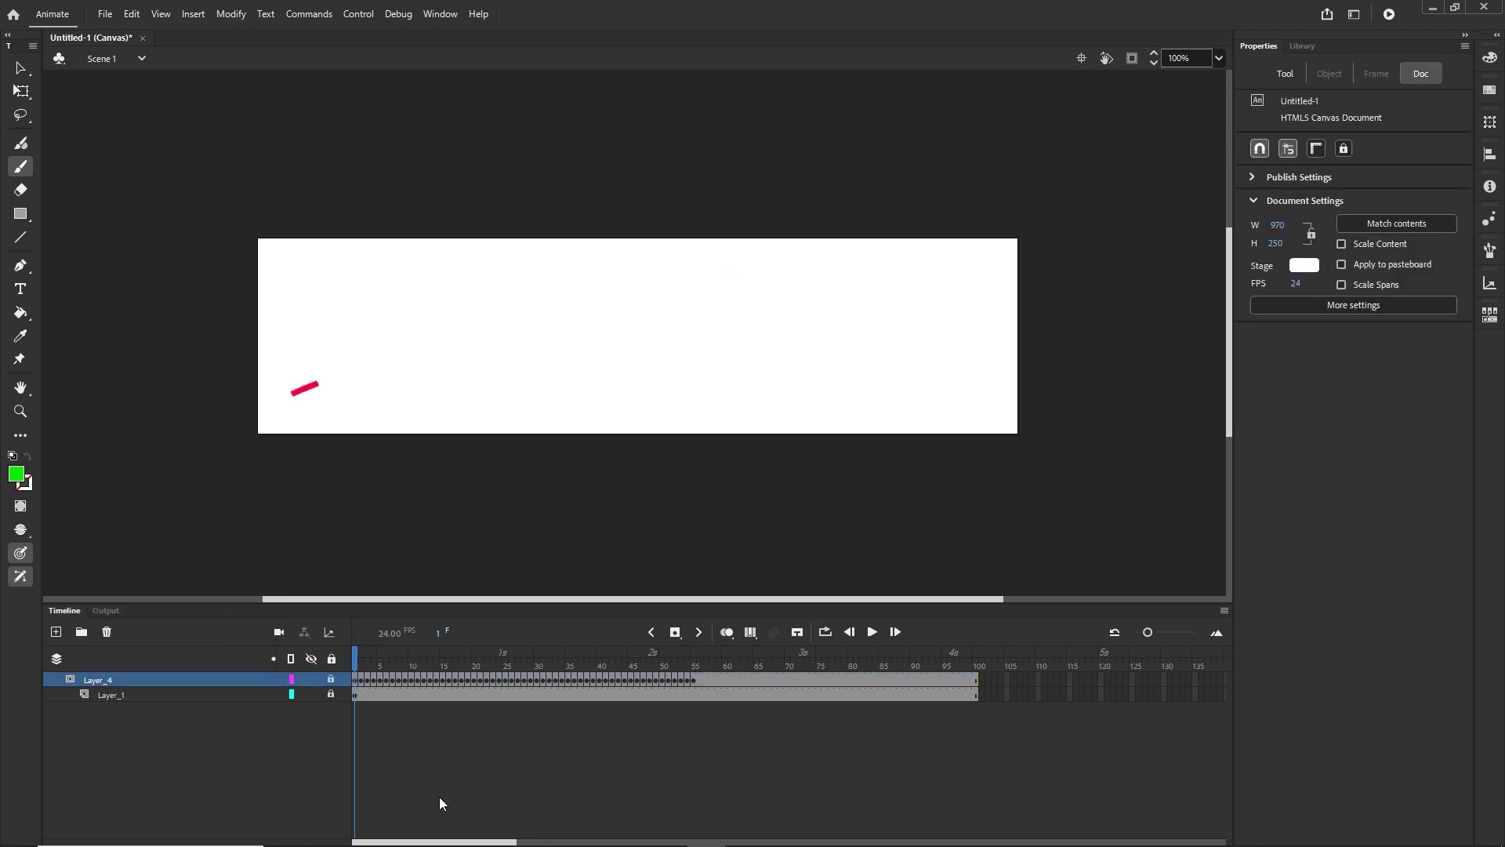
Step: Scrub through the masked line animation, test it in the browser, and return to the timeline with the mask layer kept locked
left_click_drag(358, 663, 674, 670)
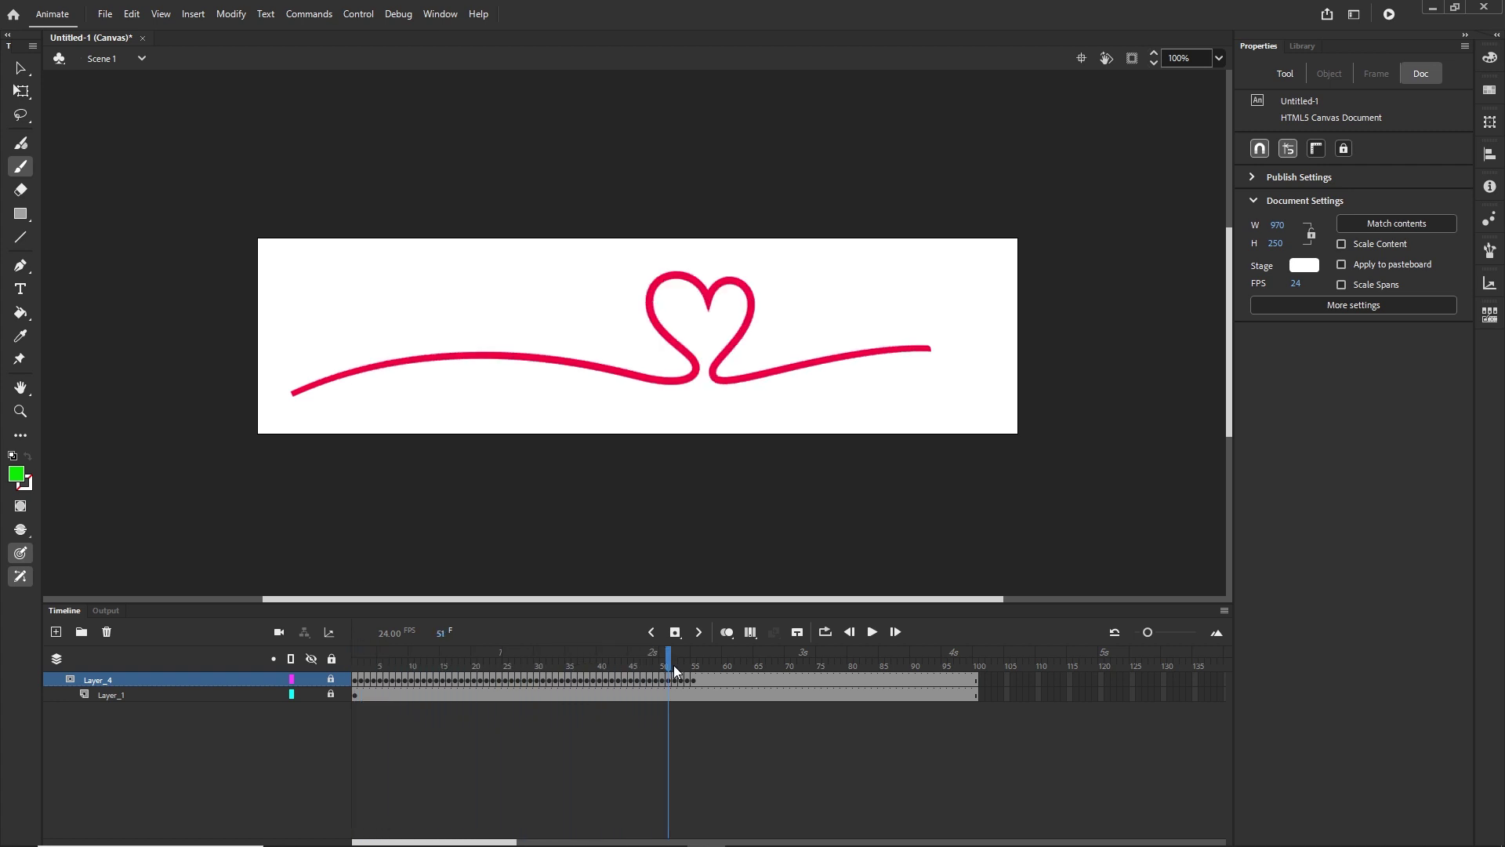
key("ctrl+Return")
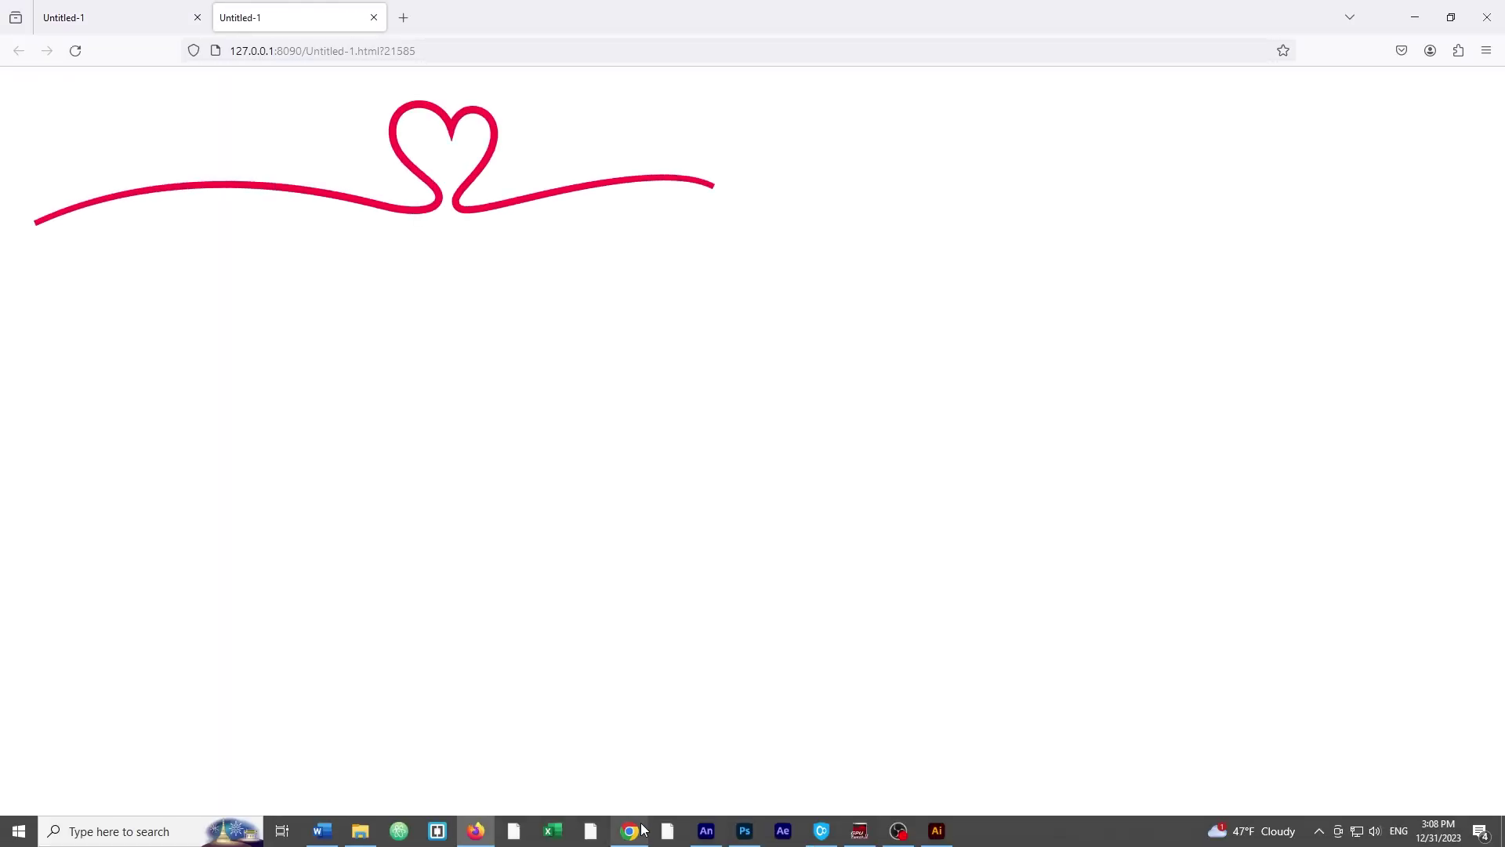
left_click(706, 837)
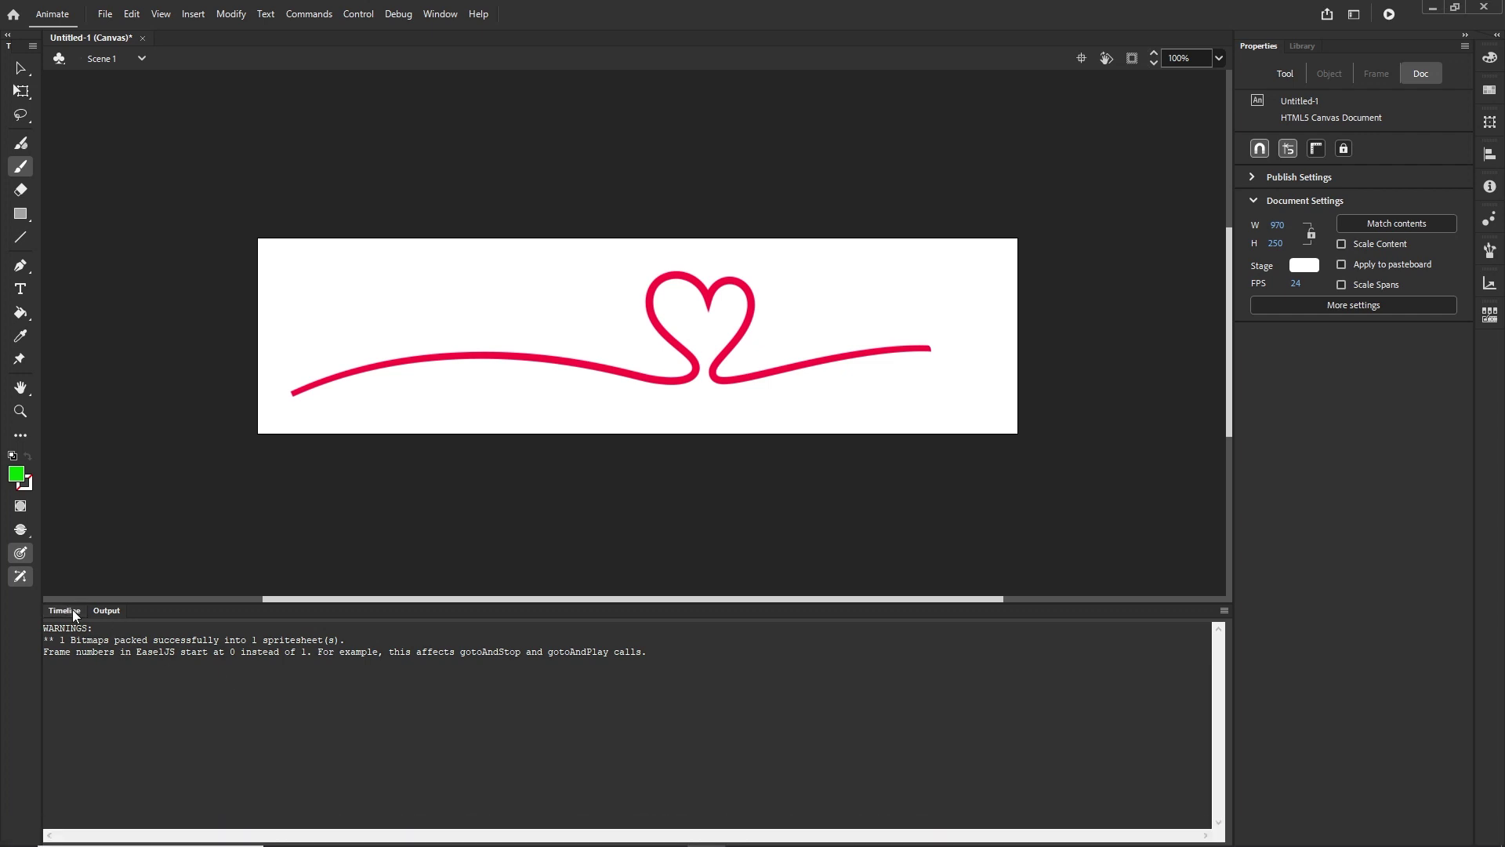
left_click(69, 610)
left_click(295, 526)
left_click(892, 484)
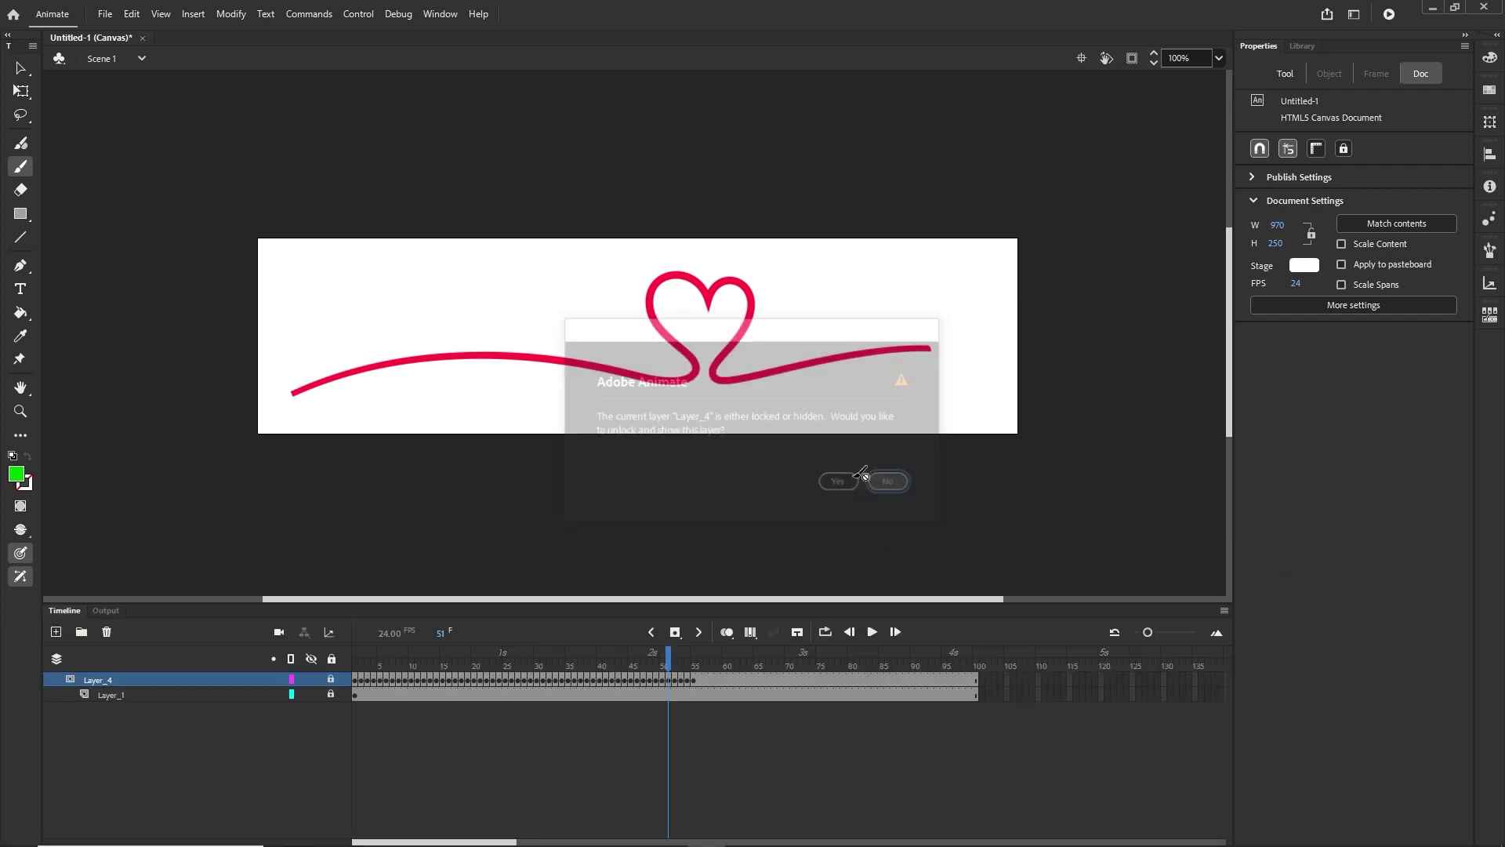
Step: Switch to the Selection tool and set the stage colour to light pink FFE6E6
key("v")
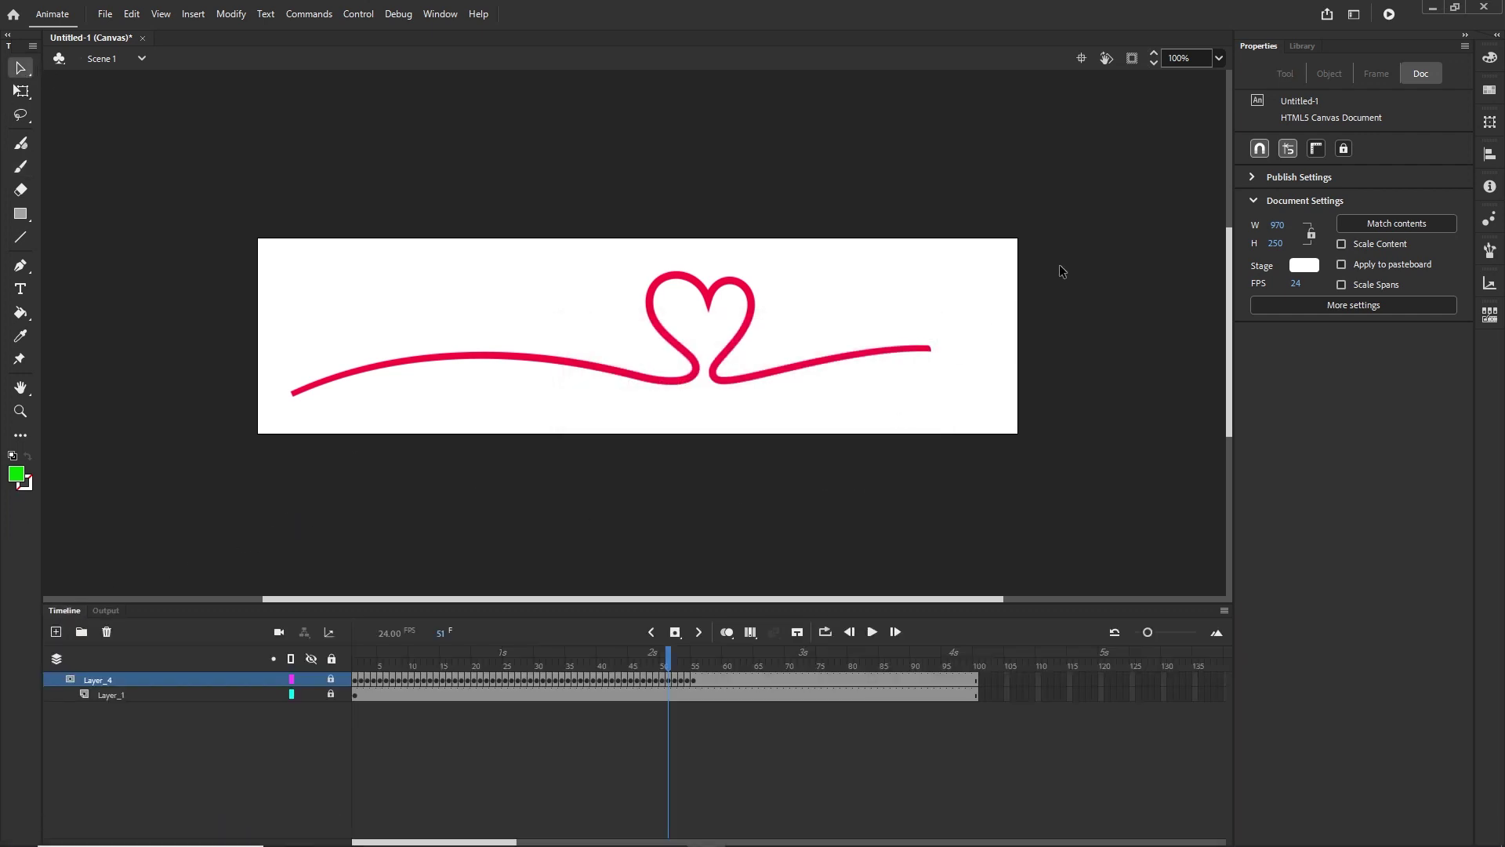
left_click(1309, 272)
left_click(1280, 287)
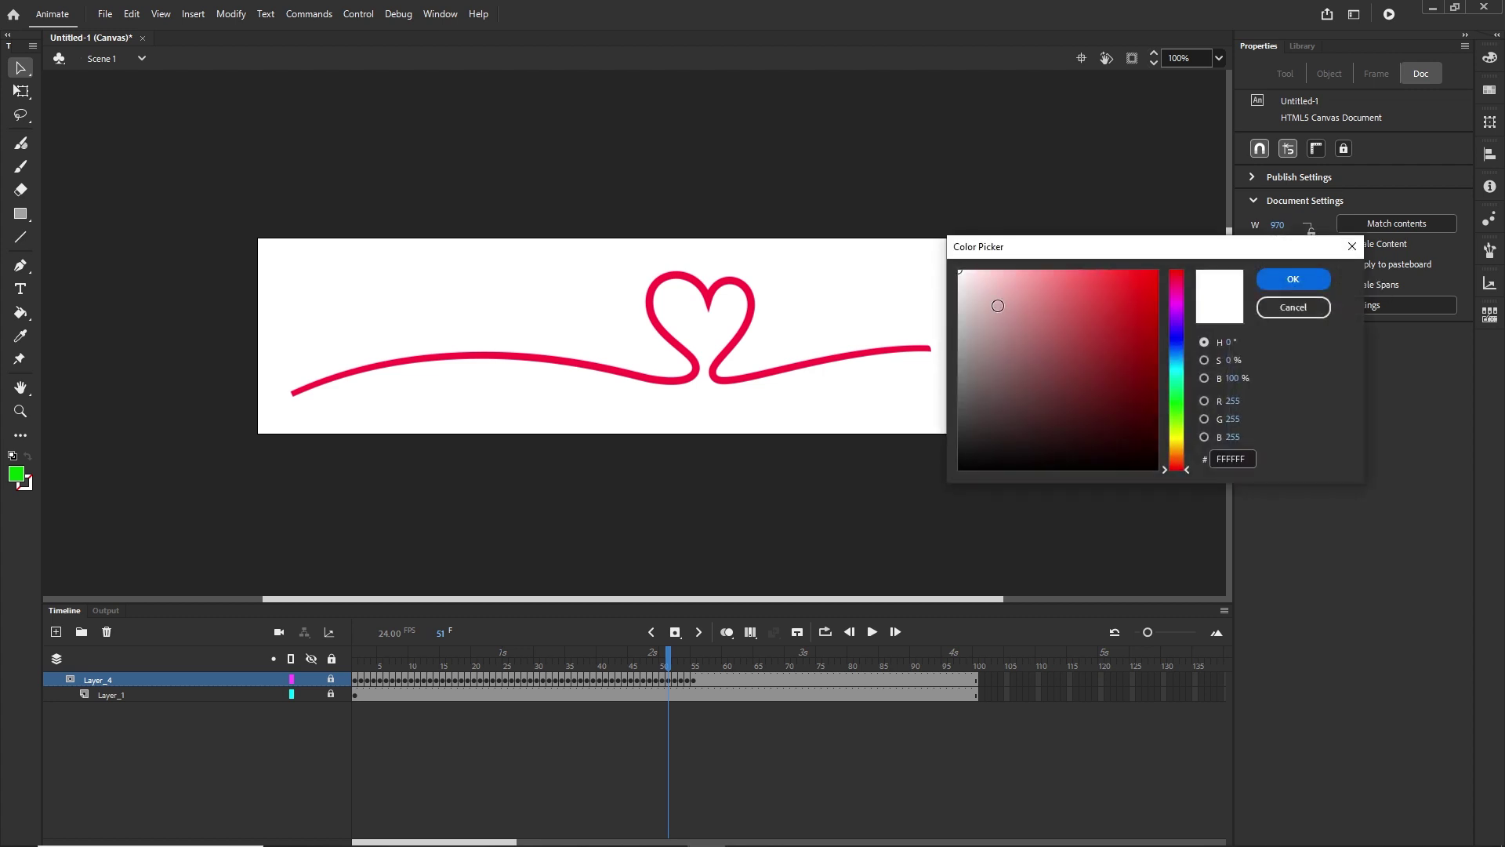
left_click_drag(969, 281, 977, 266)
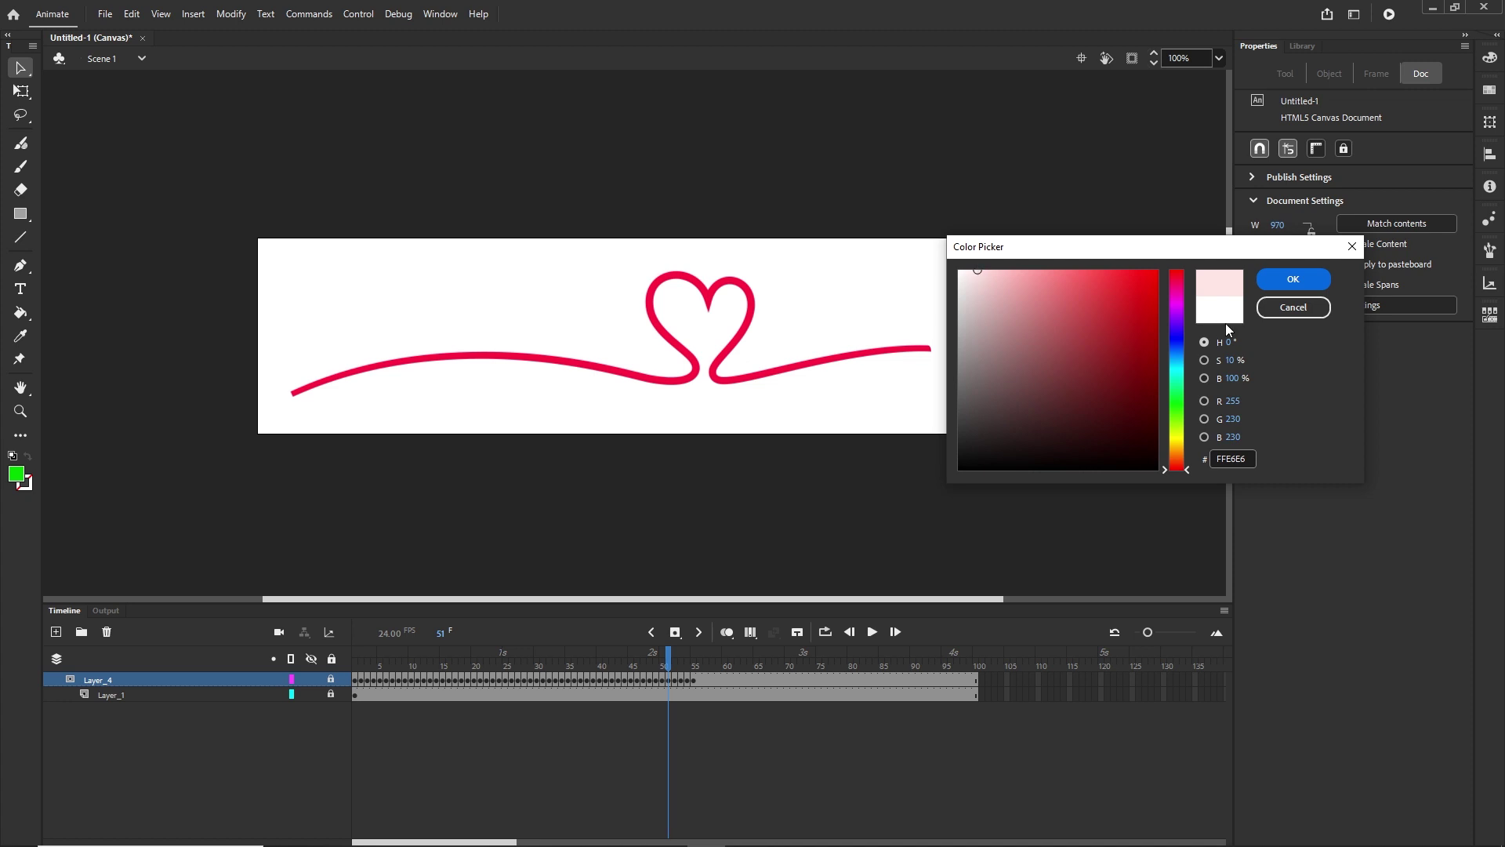
left_click(1294, 279)
Step: Test the self-drawing heart line on the pink stage in the browser
key("ctrl+Return")
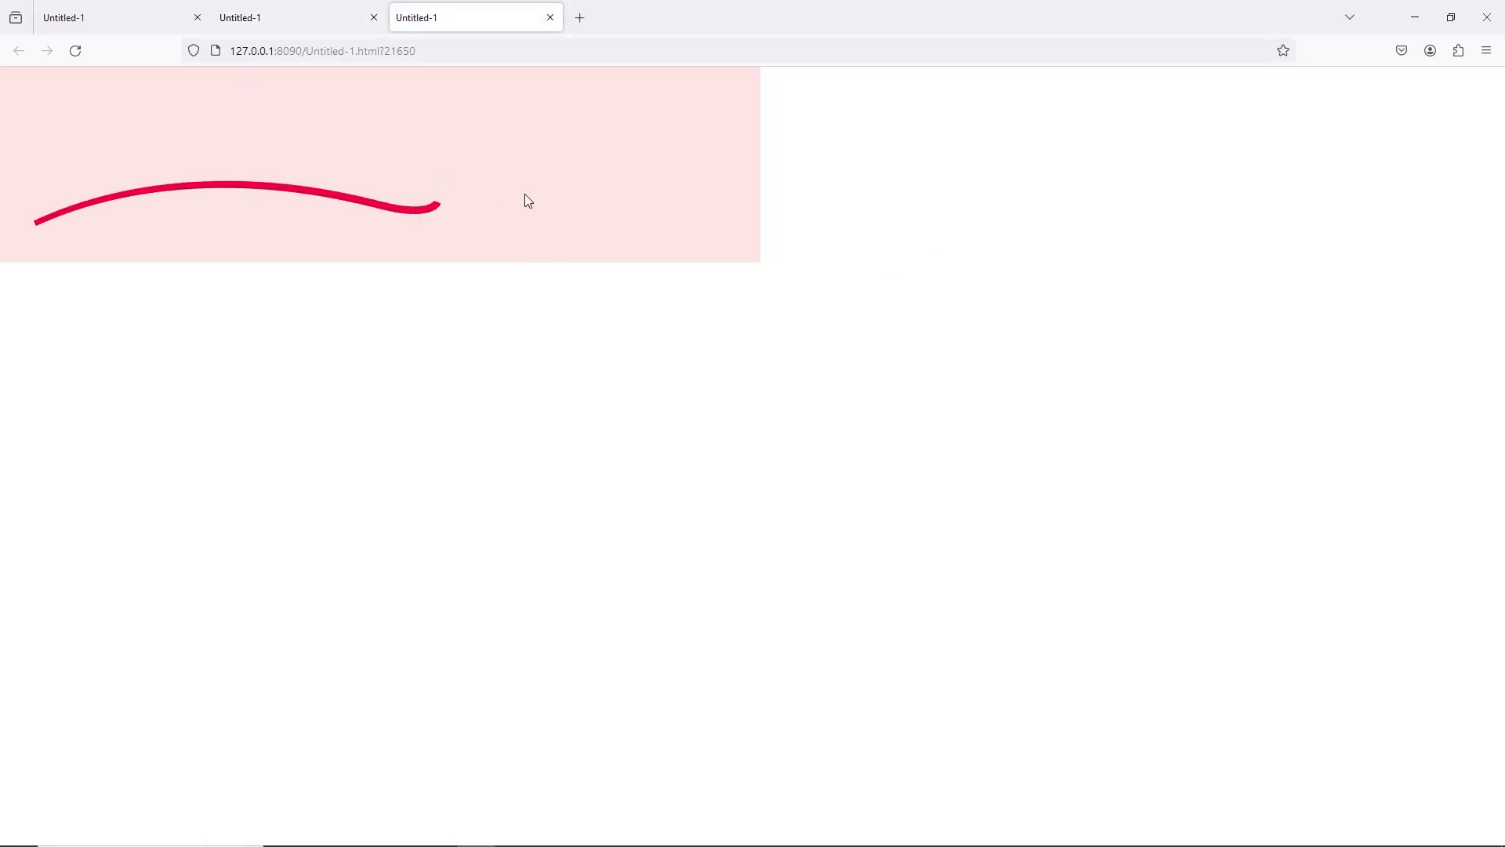
mouse_move(674, 834)
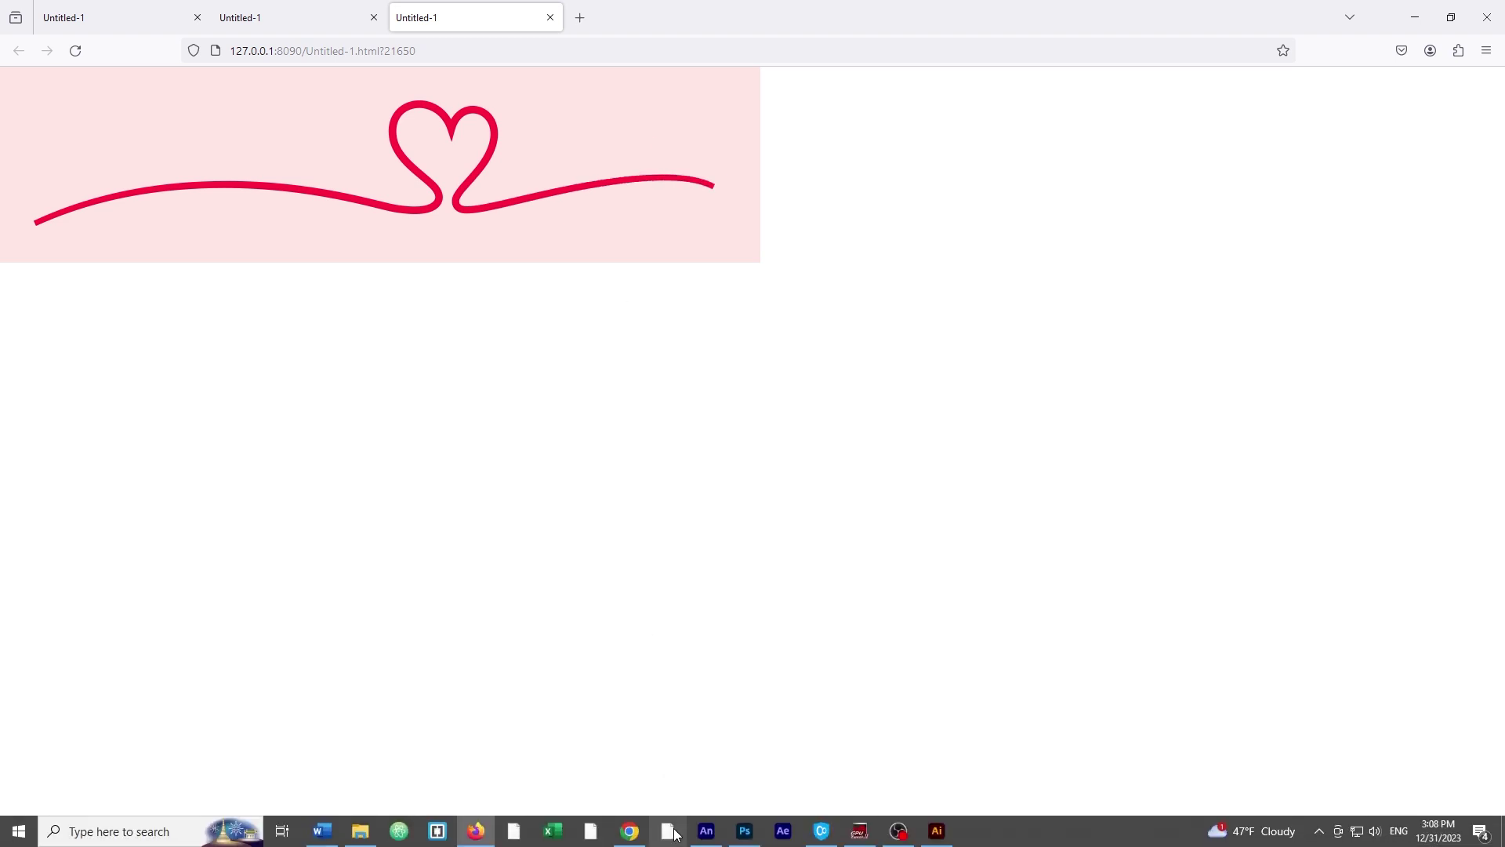
mouse_move(929, 837)
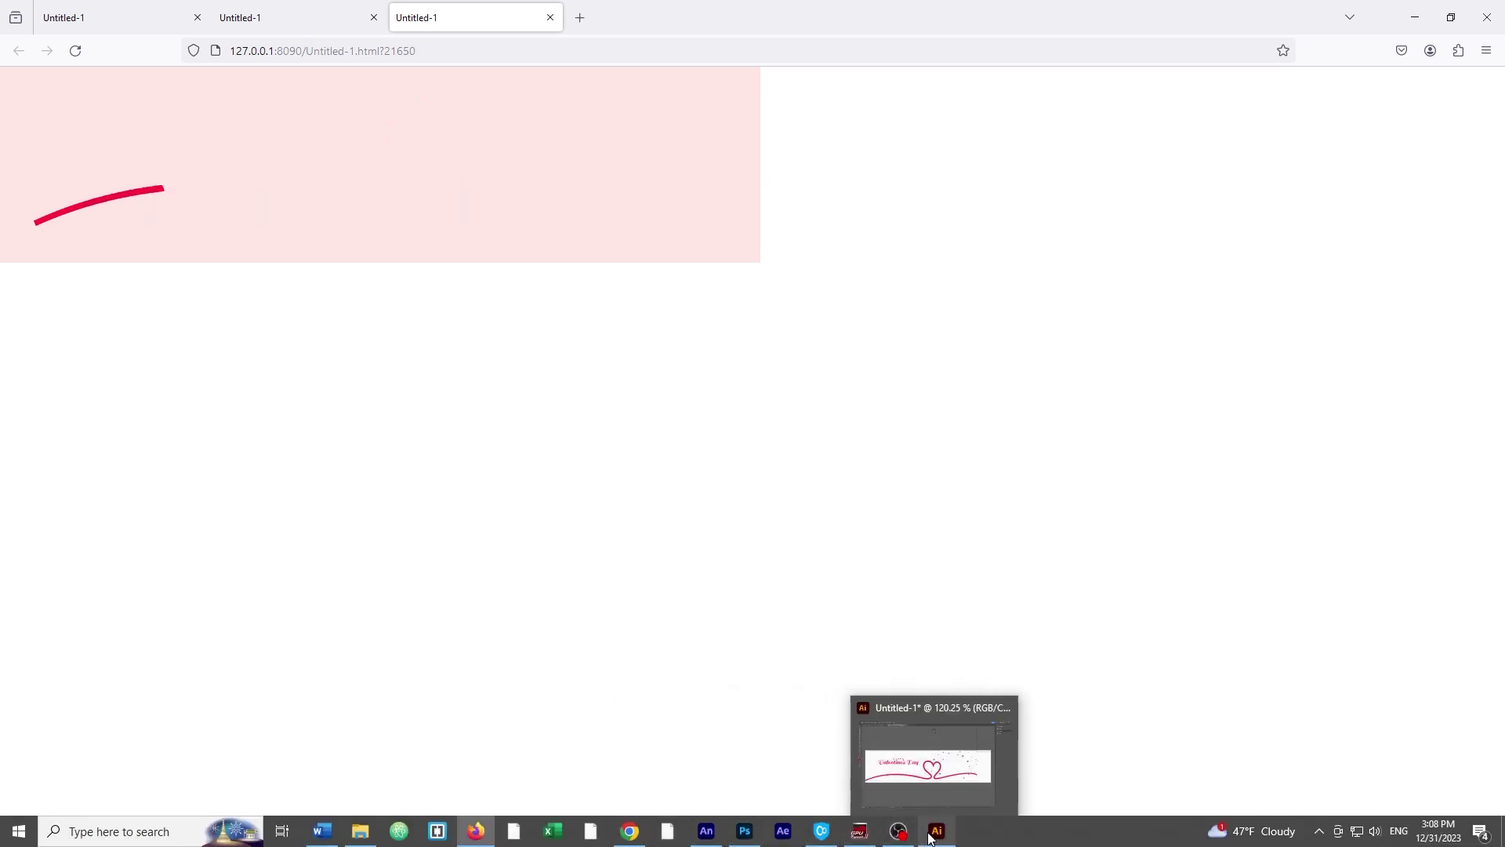
Step: Switch to Photoshop and create a new 500 × 500 px document with a white background
mouse_move(749, 835)
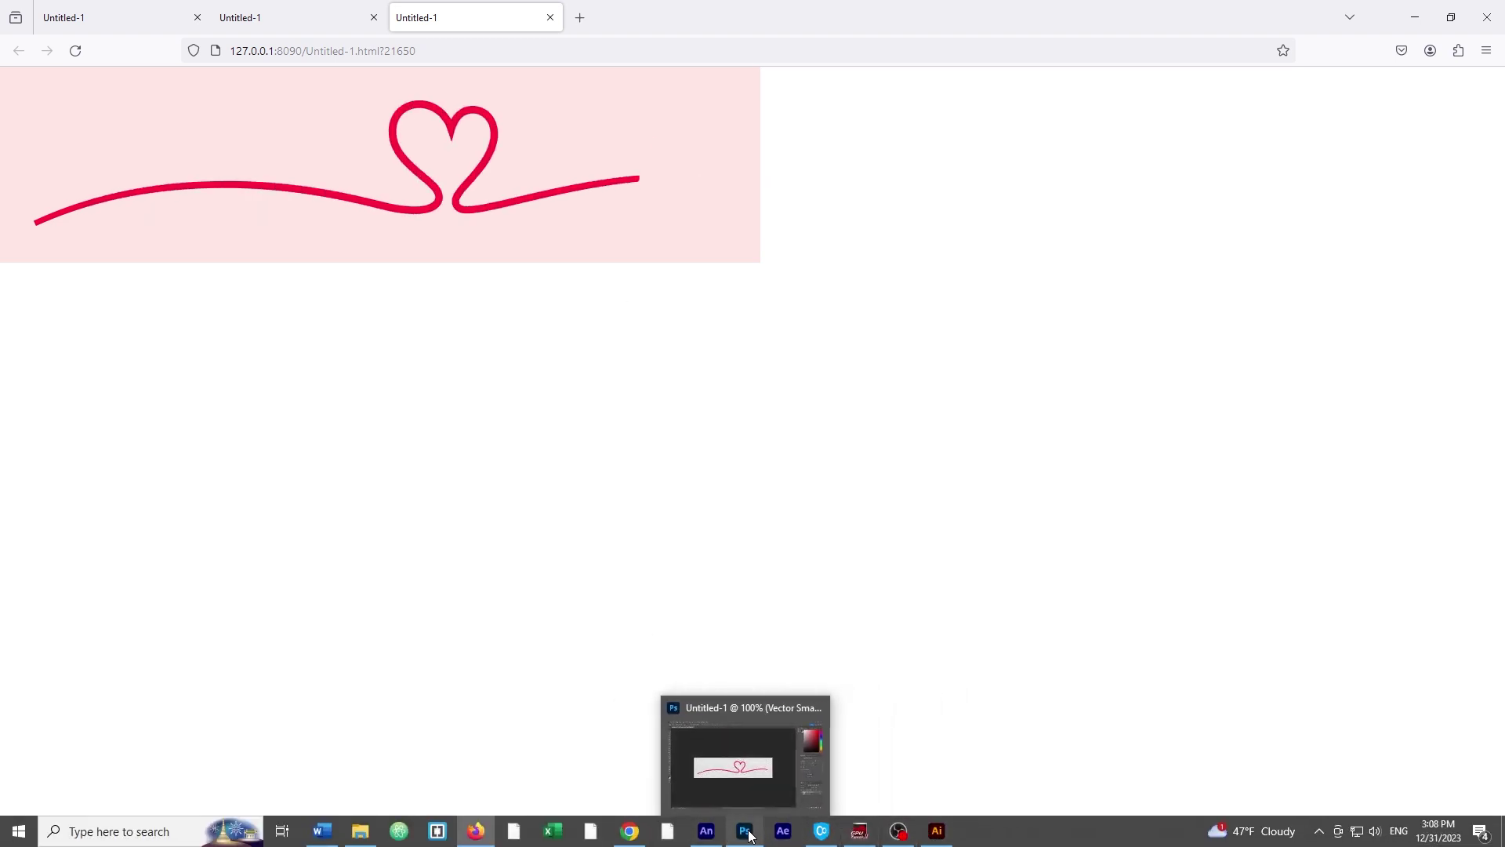
left_click(937, 832)
left_click(451, 245)
mouse_move(743, 843)
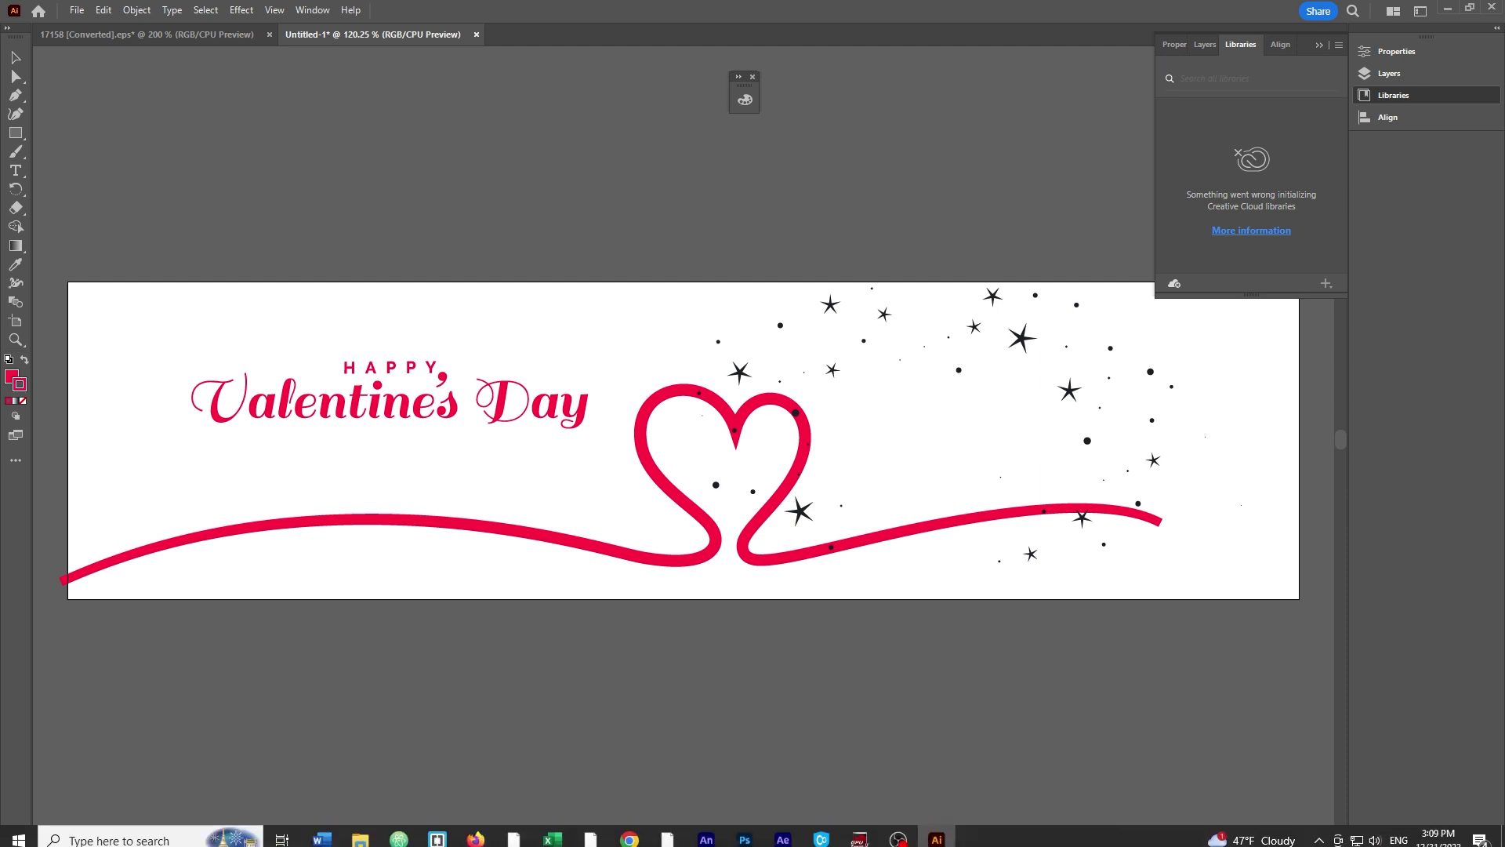
left_click(743, 833)
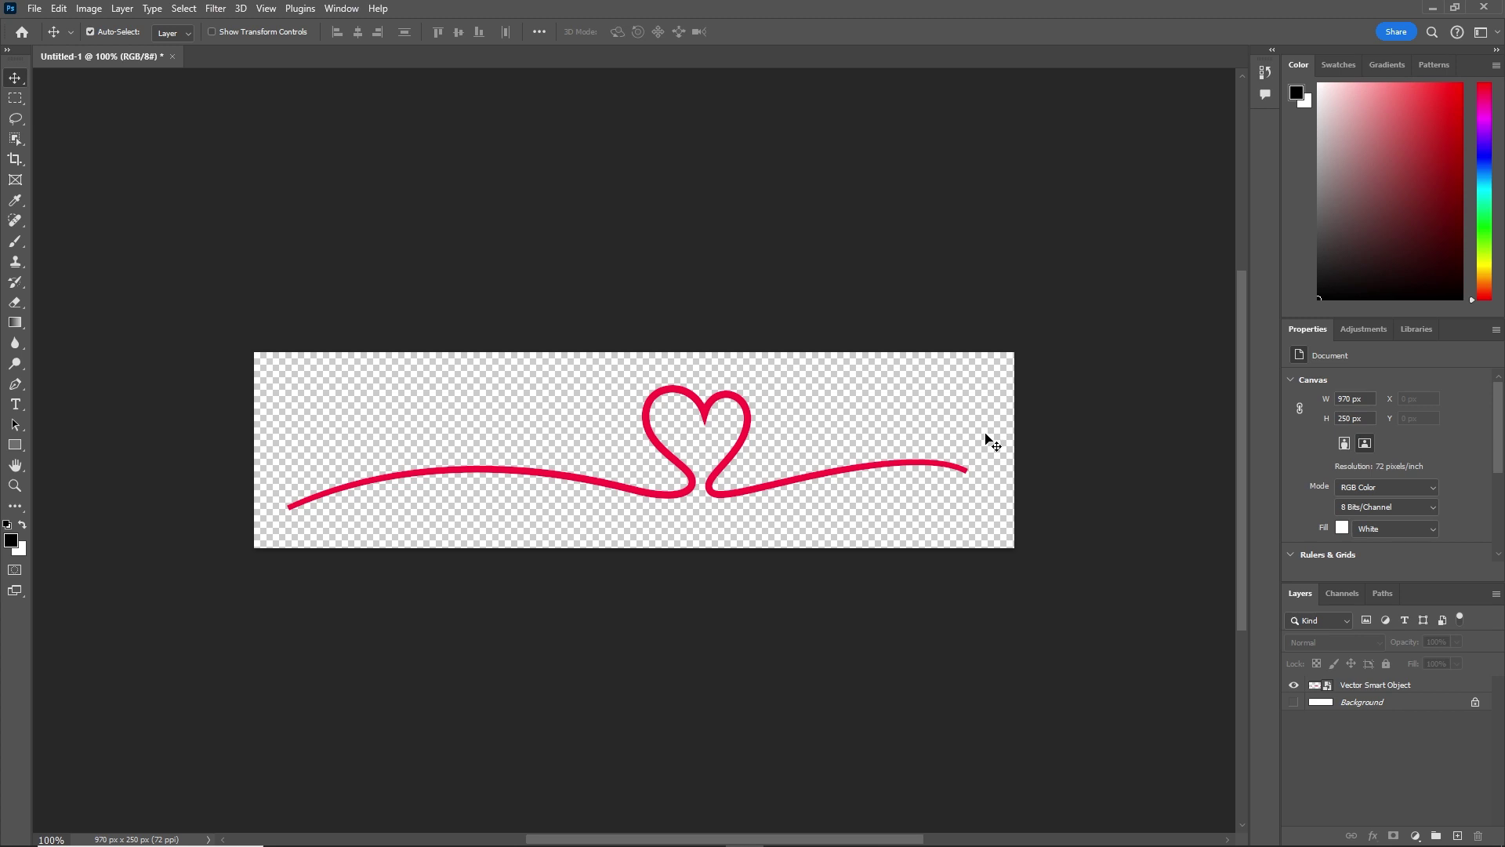
key("ctrl+n")
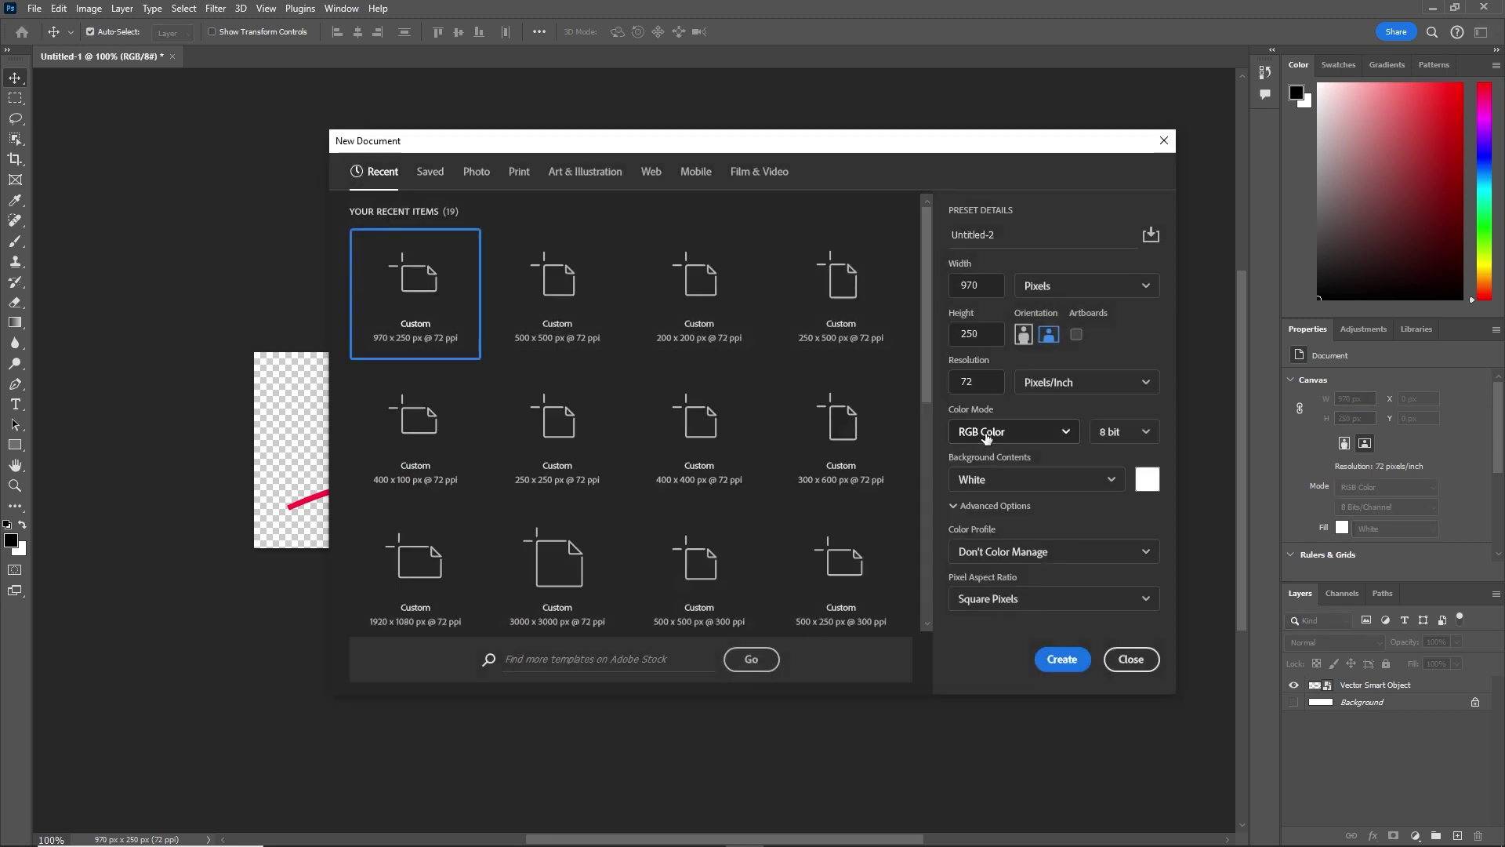
double_click(988, 286)
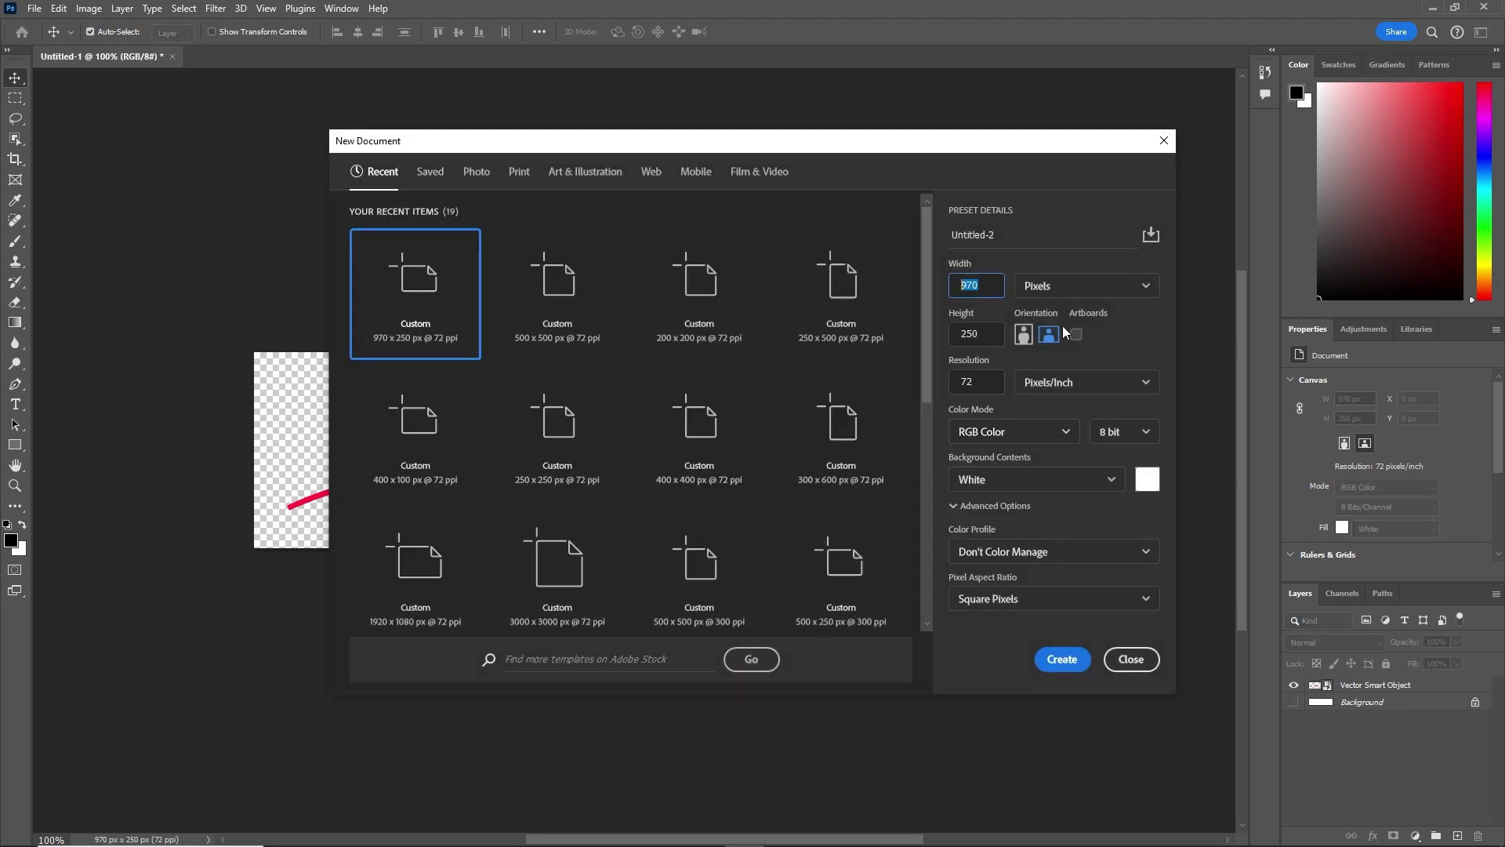
type("500")
double_click(980, 334)
type("5")
left_click(1063, 661)
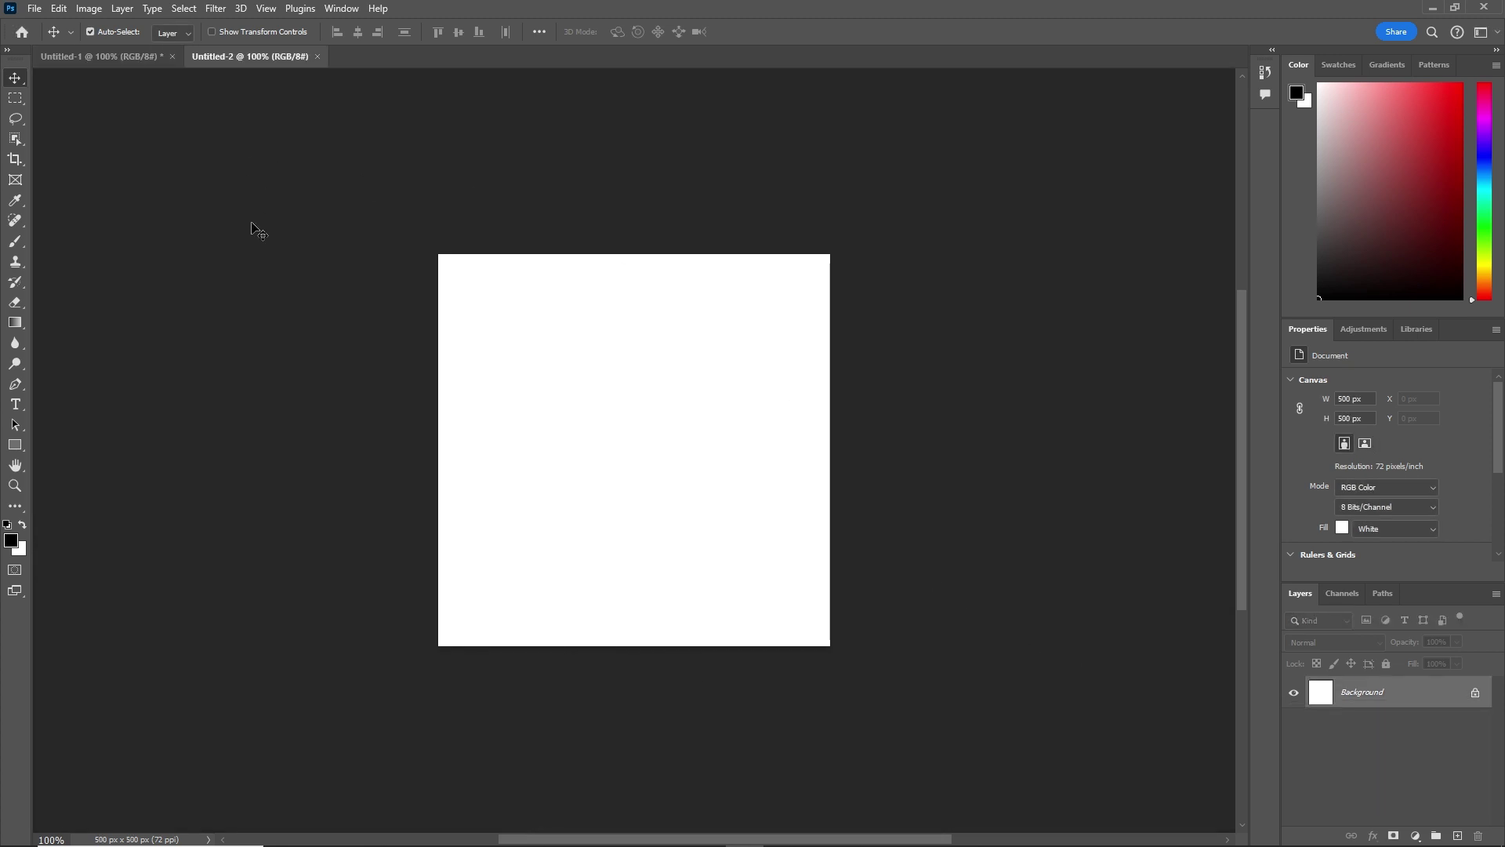
Step: Bring the black stars group from Illustrator into the new Photoshop document and scale it to about 577 × 292 px
left_click(936, 831)
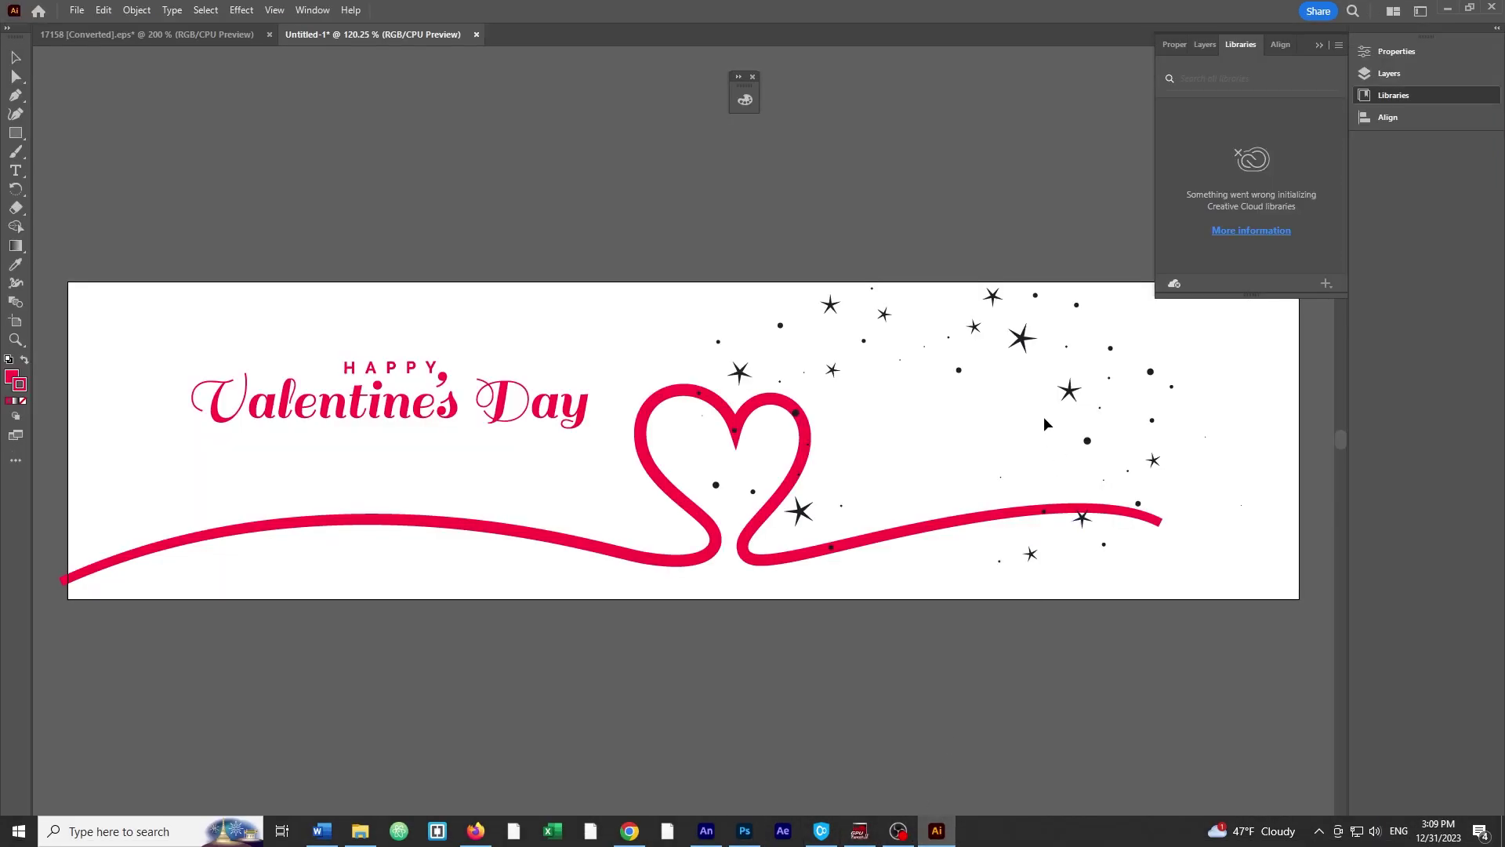
left_click(1024, 342)
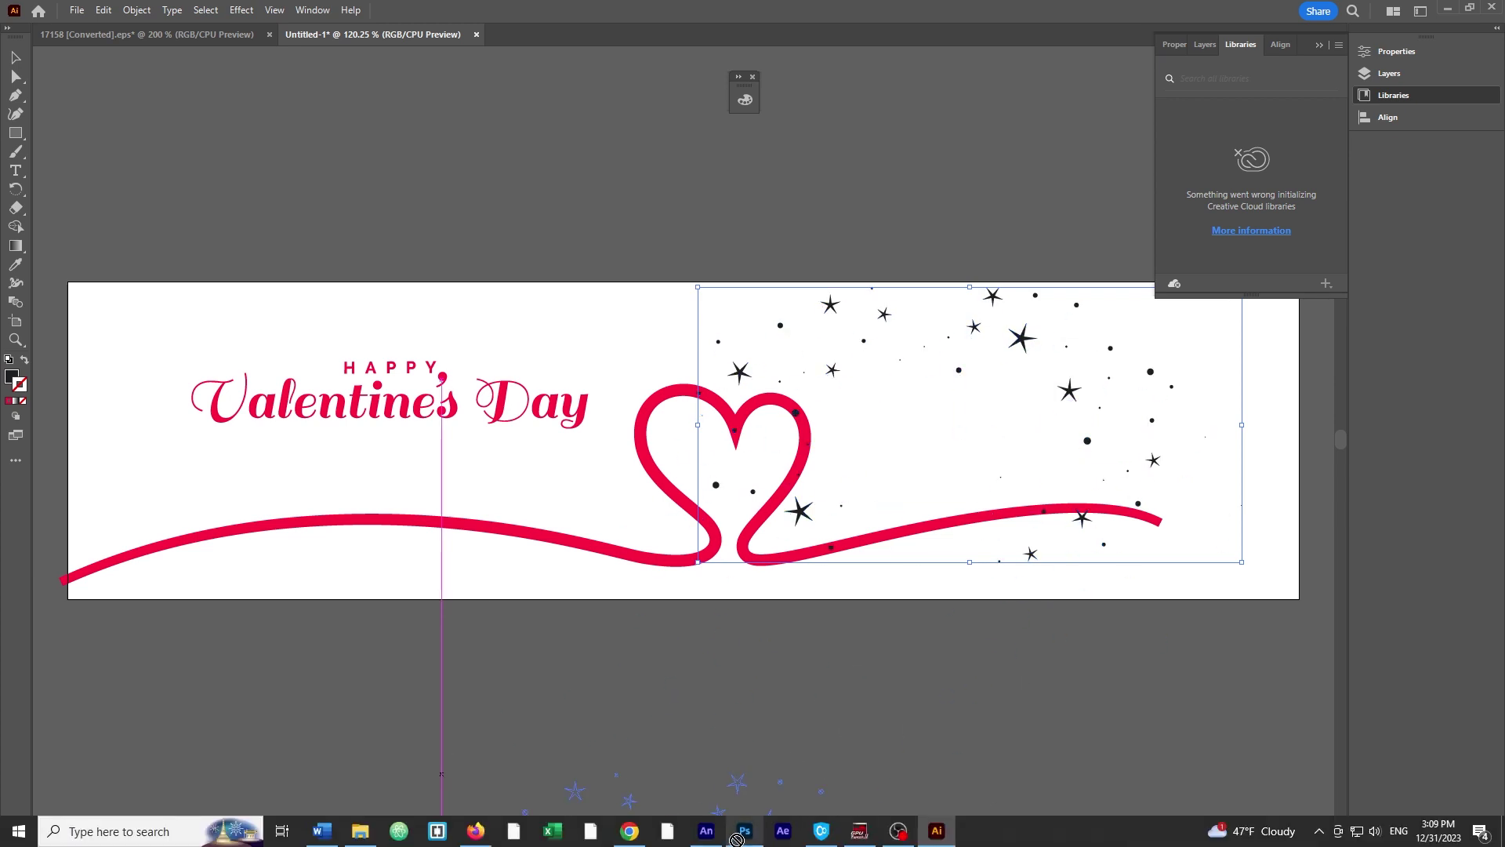
left_click(745, 831)
left_click_drag(748, 810, 608, 437)
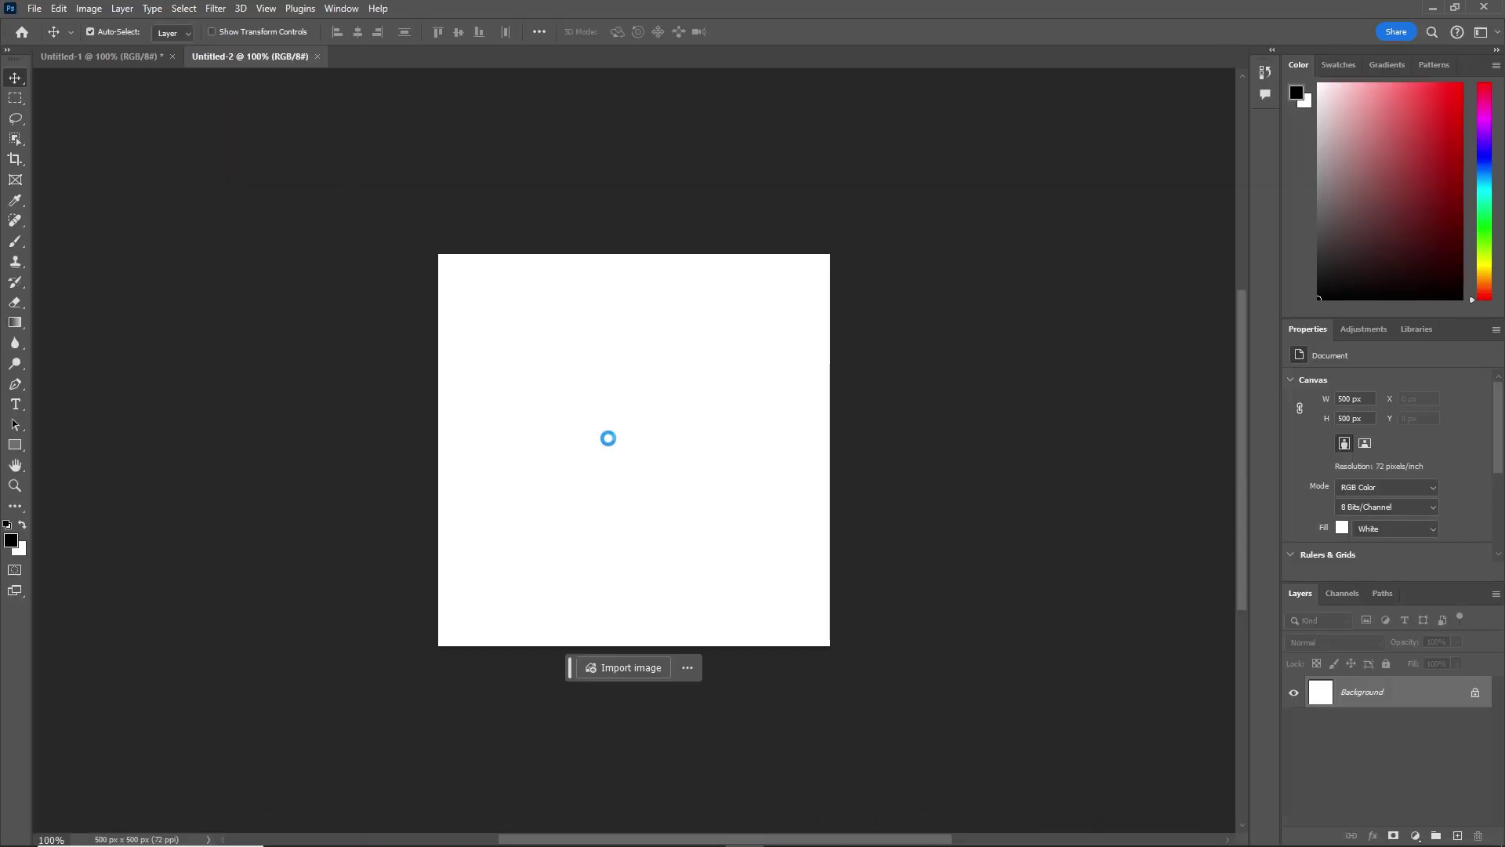
left_click_drag(781, 524, 890, 578)
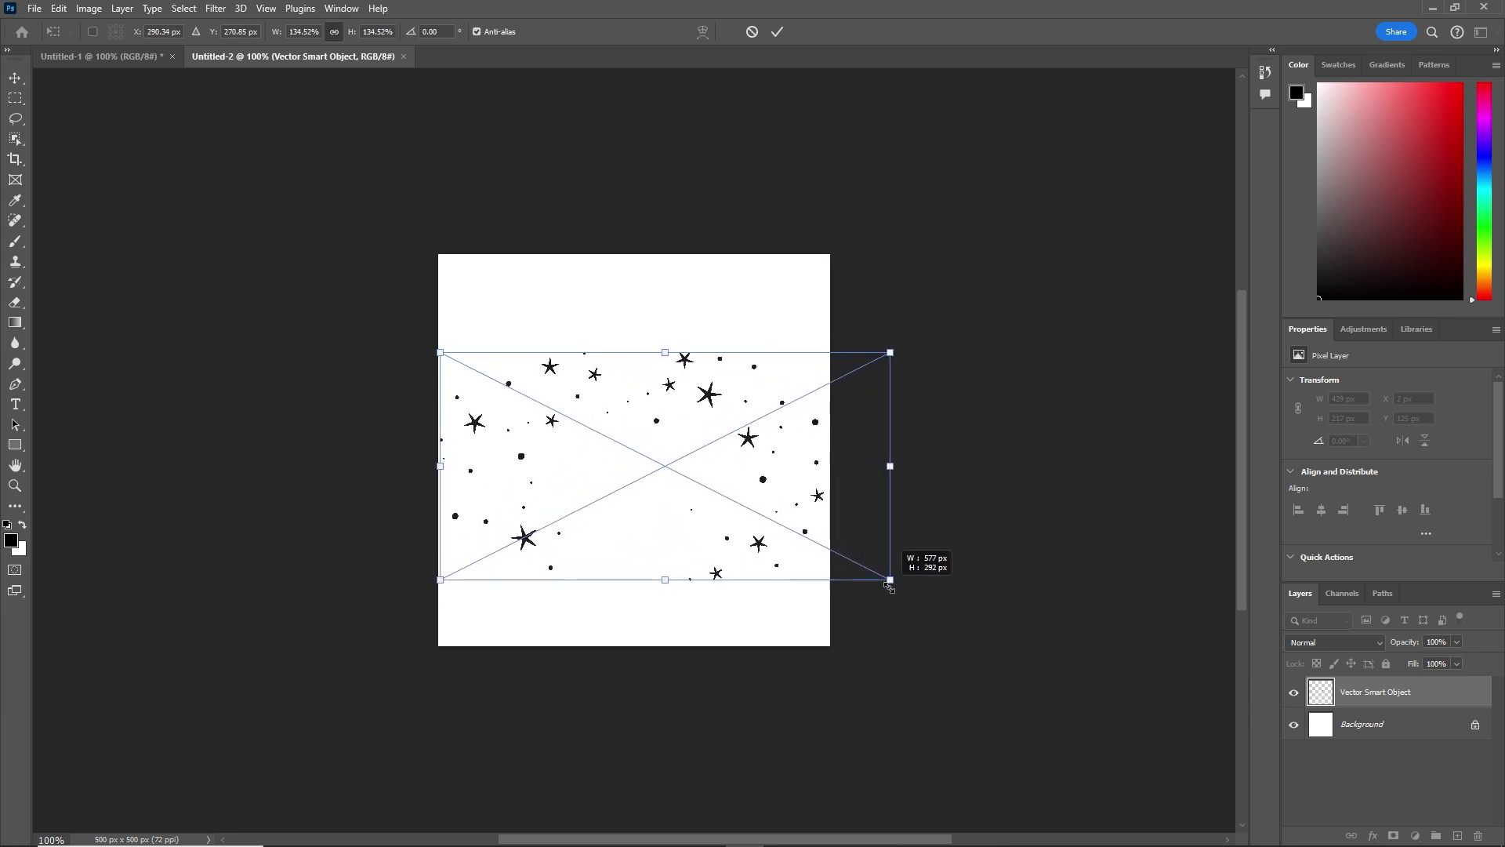
key("Return")
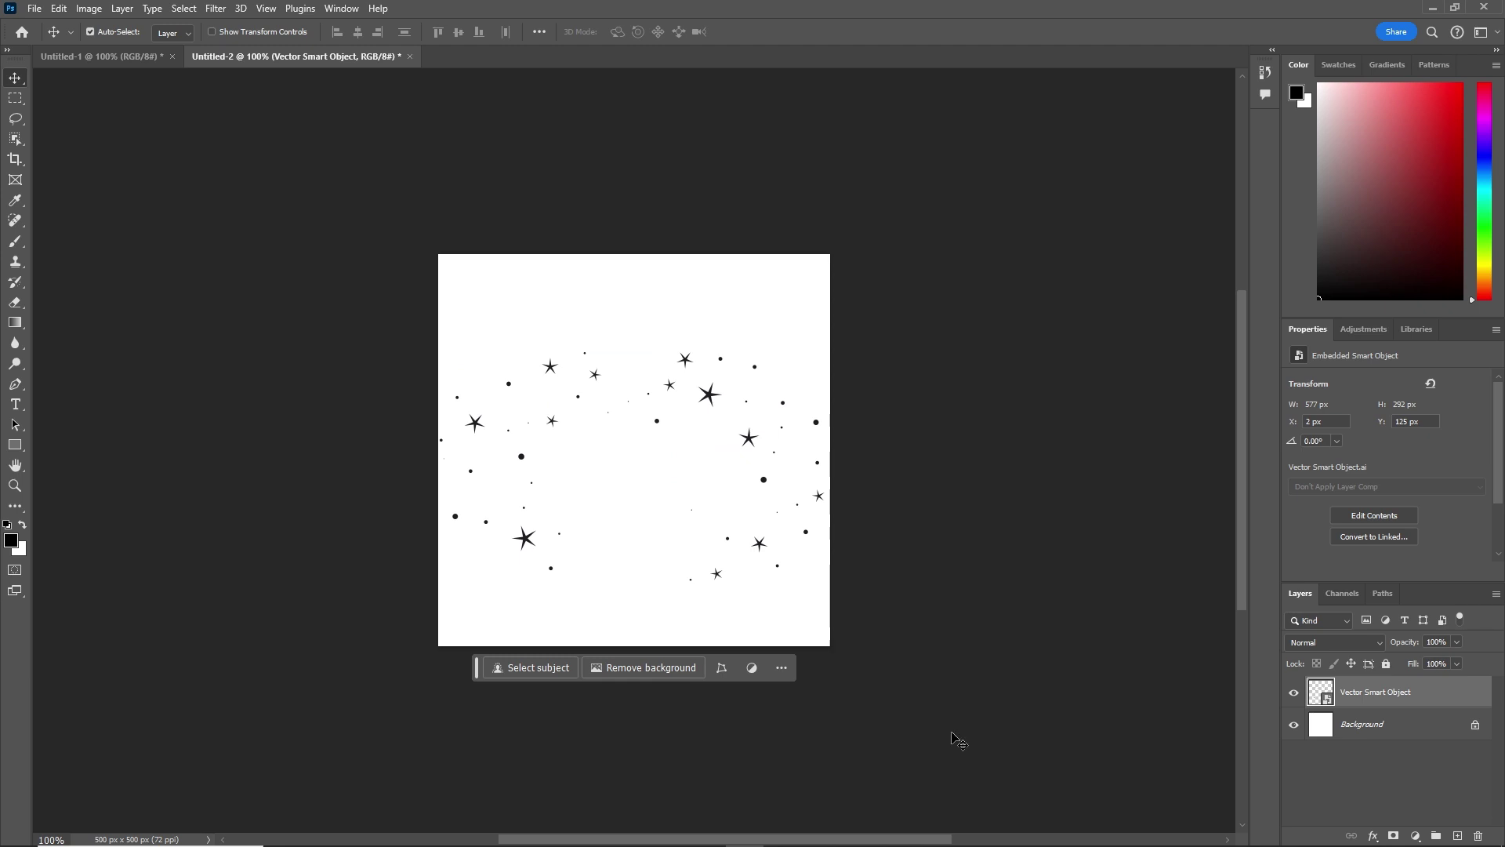
Step: Recrop the stars canvas to about 672 × 406 px so all stars fit, and hide the white Background layer
key("c")
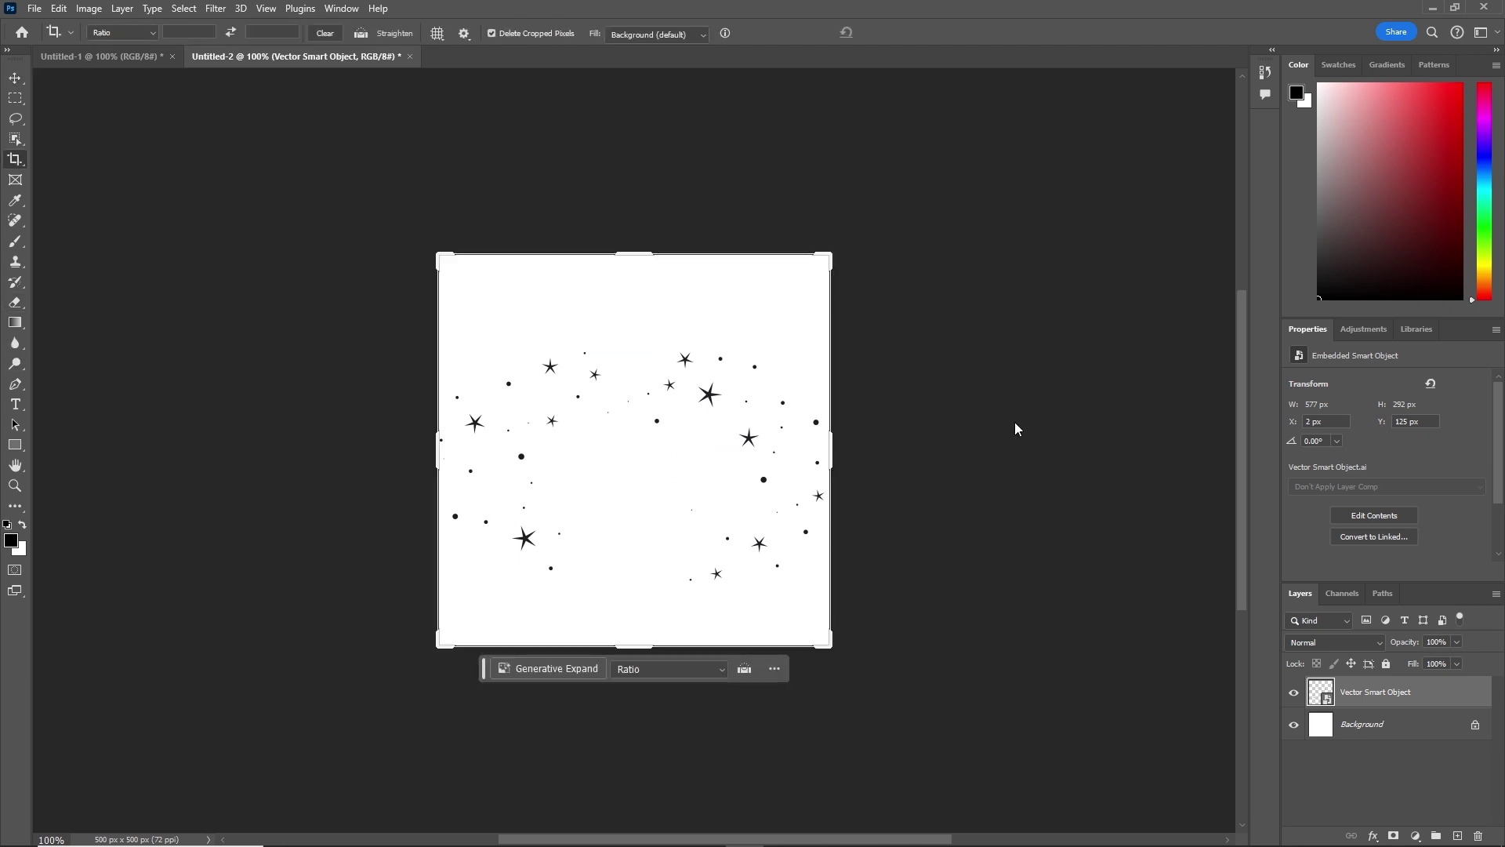
left_click_drag(826, 448, 909, 450)
left_click_drag(371, 452, 298, 451)
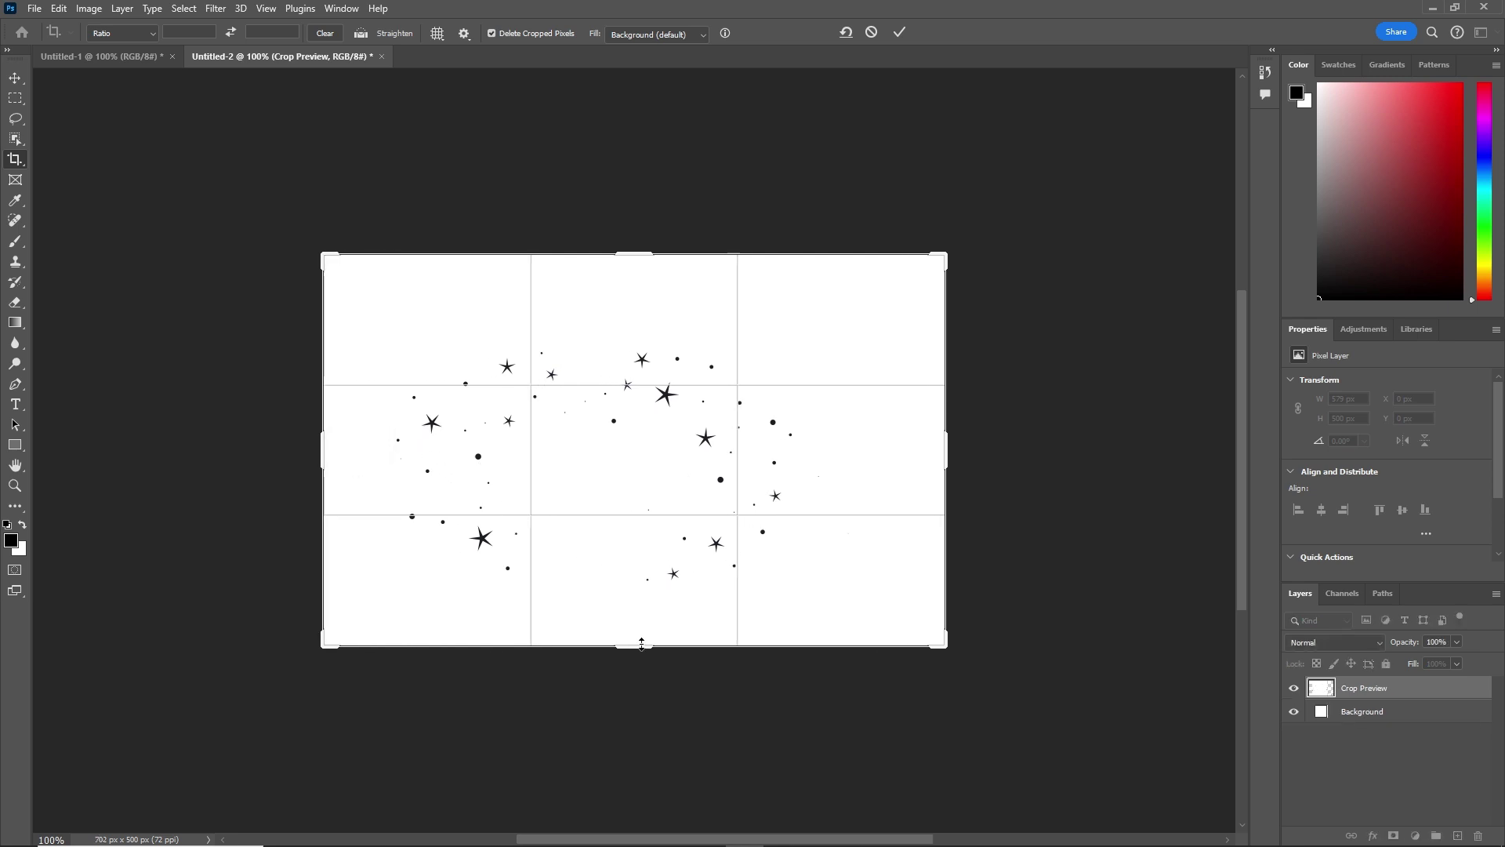
left_click_drag(641, 644, 640, 623)
left_click_drag(634, 270, 634, 316)
left_click_drag(955, 458, 854, 450)
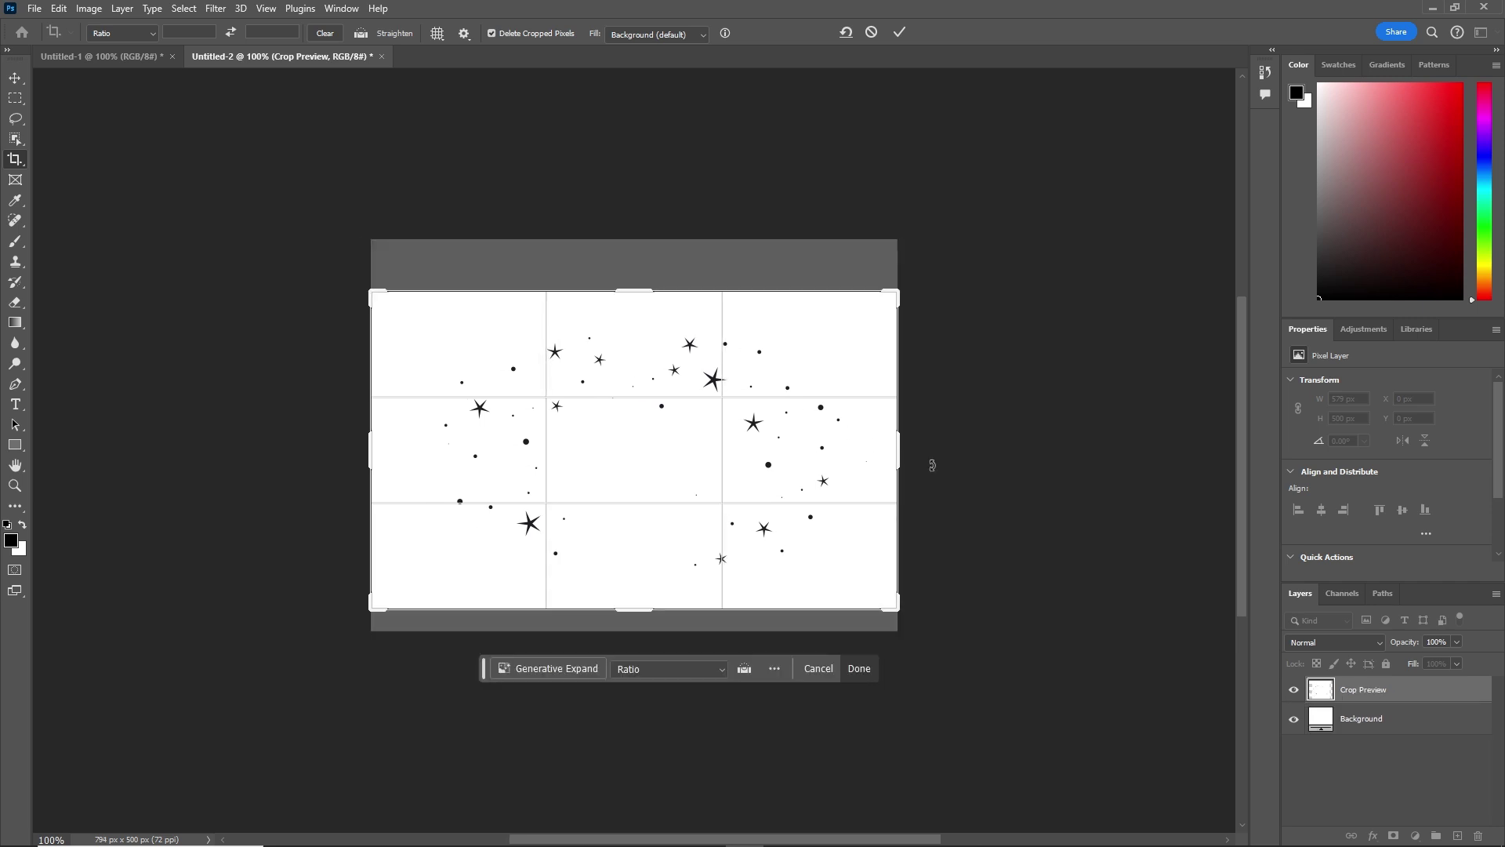
key("Return")
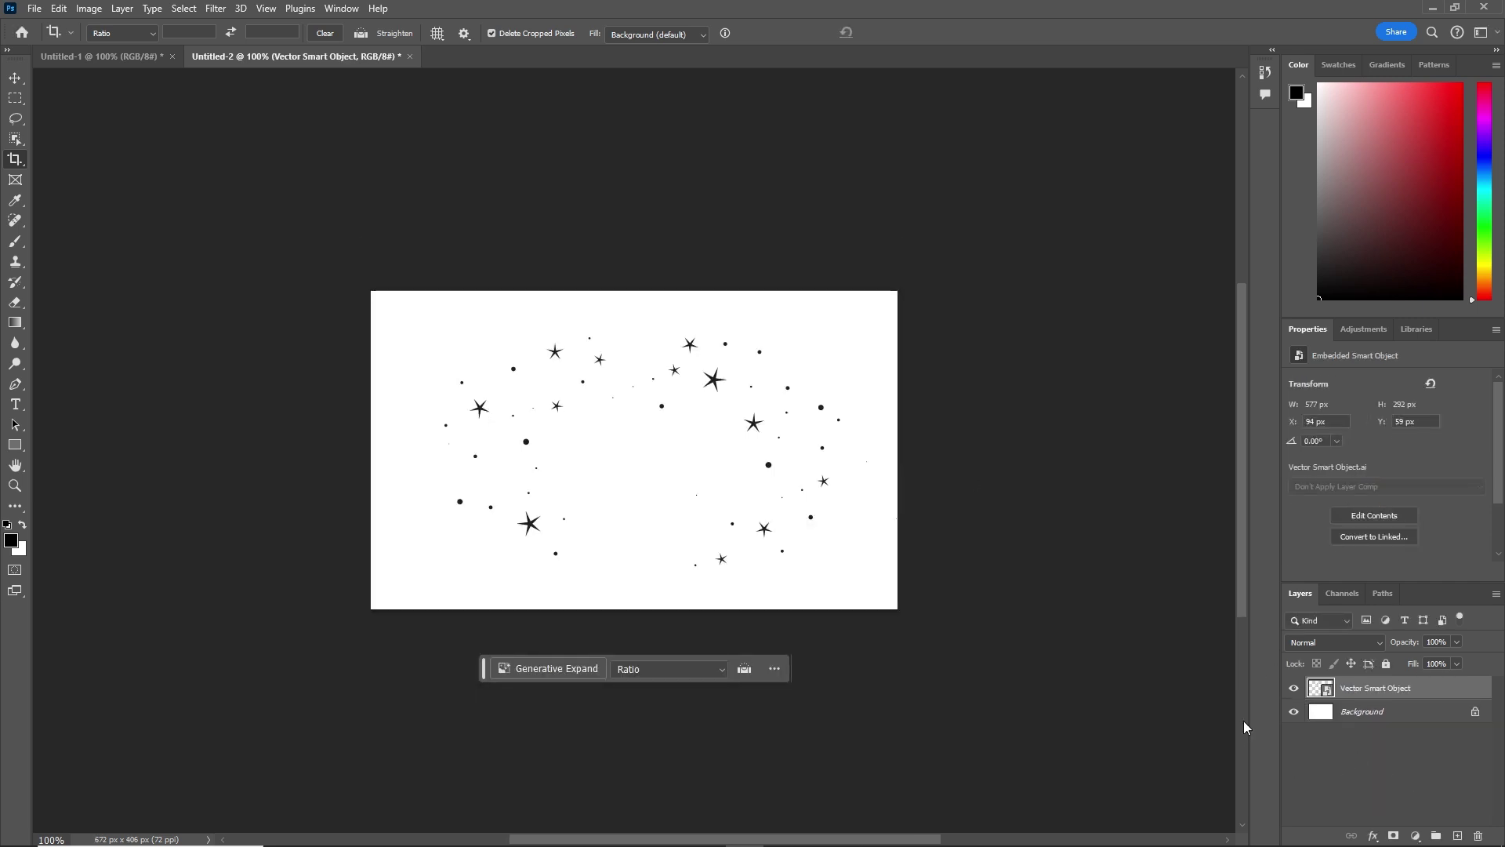
left_click(1293, 712)
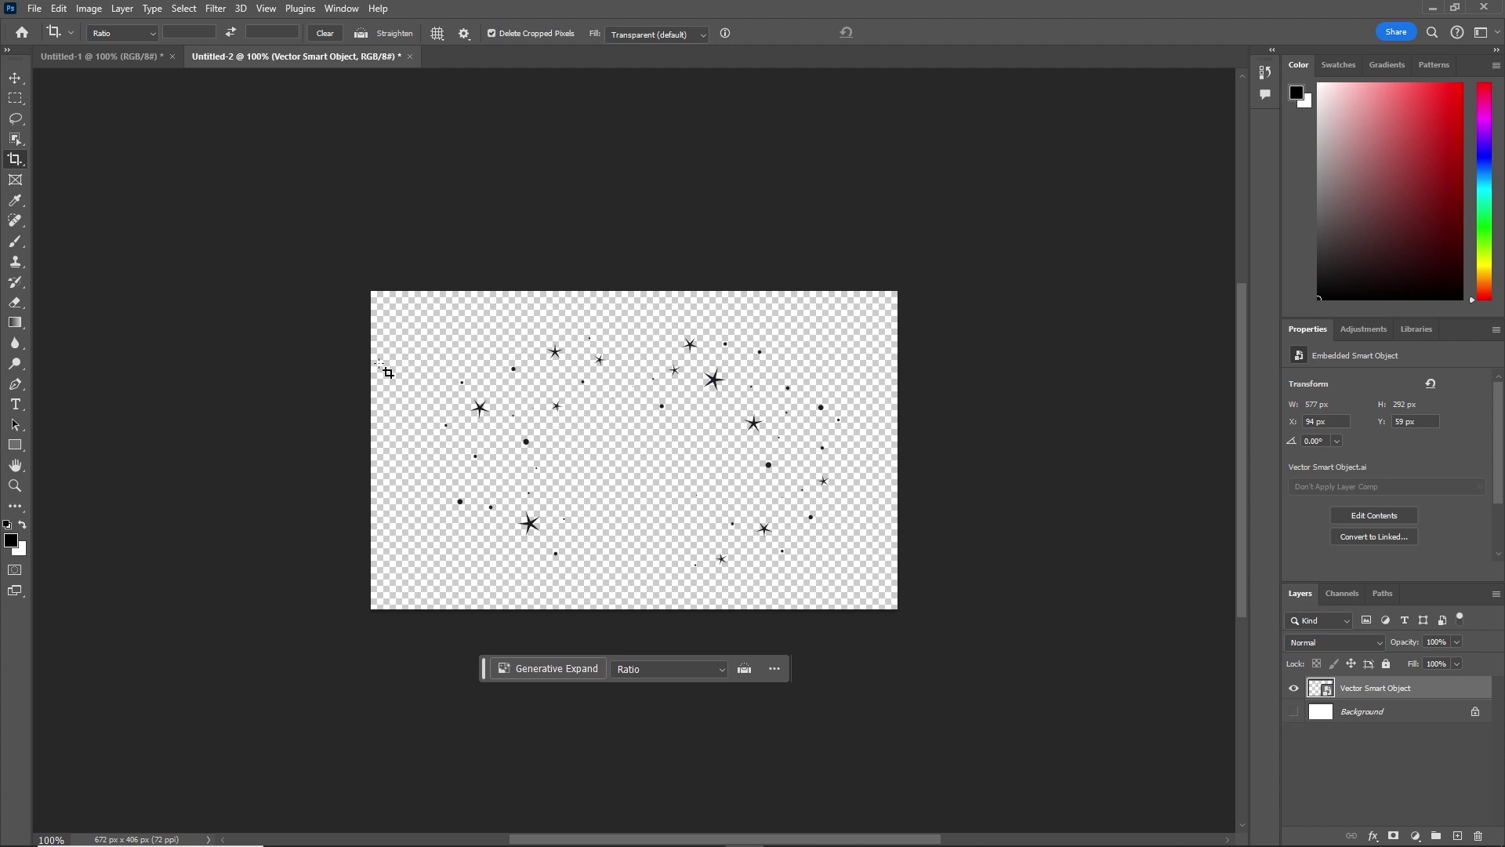
left_click(15, 78)
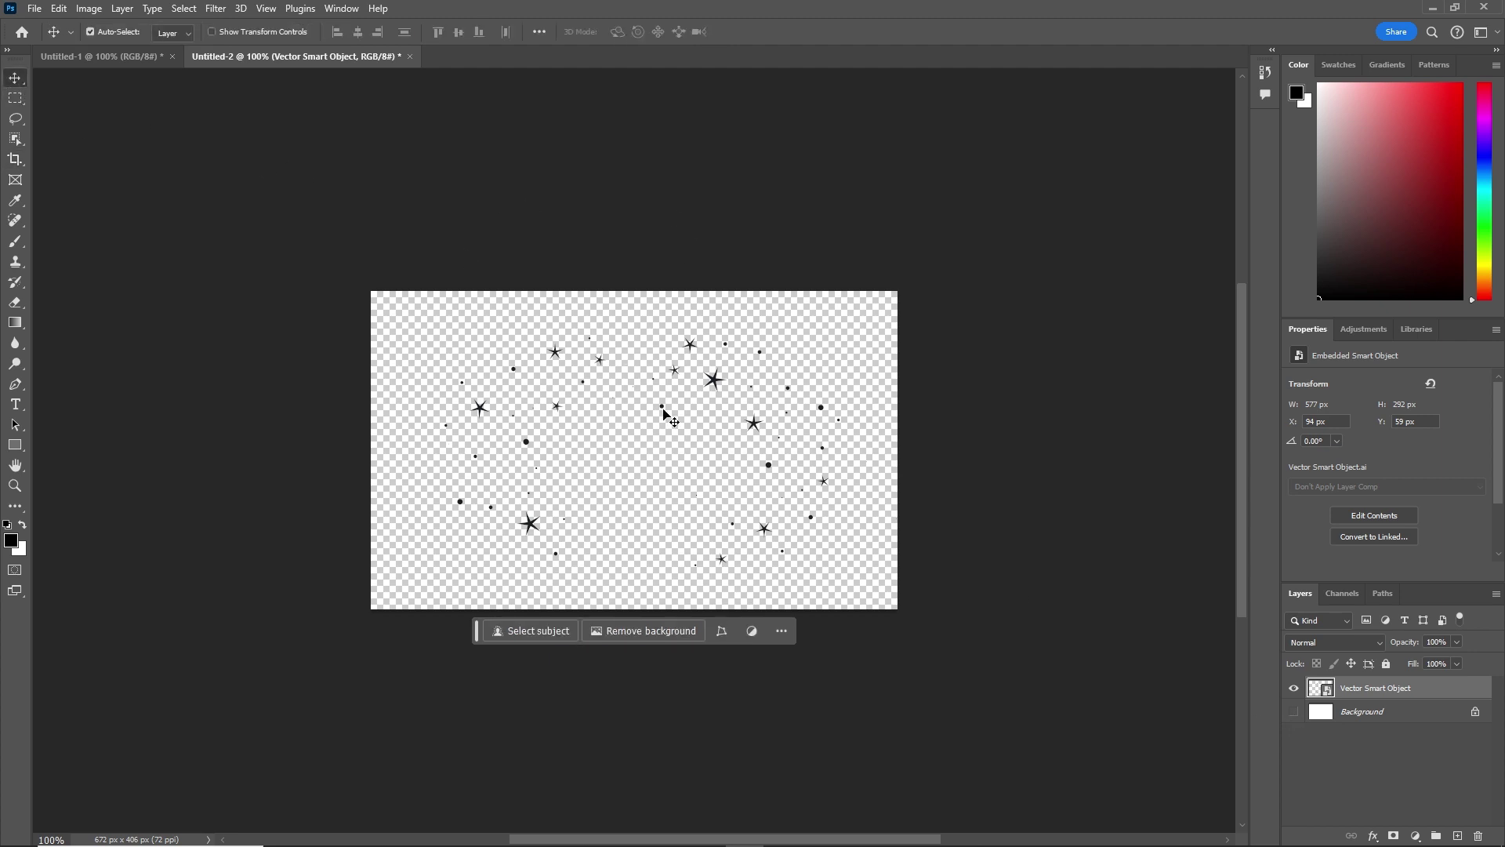
Step: Create a 400 × 200 px Photoshop document and place the Happy Valentine's Day lettering from Illustrator in it
left_click(938, 833)
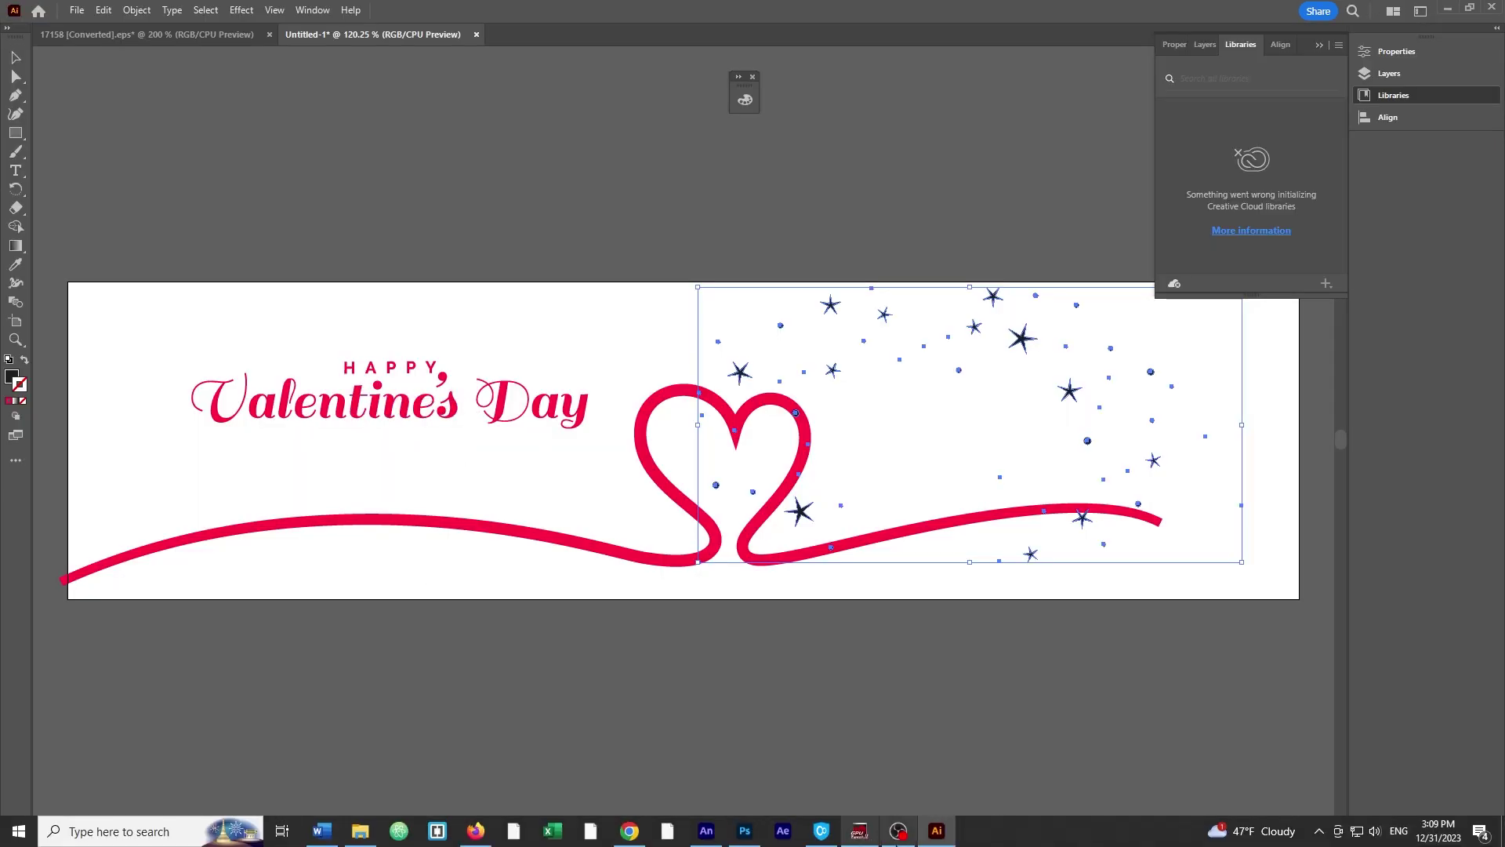
left_click(744, 831)
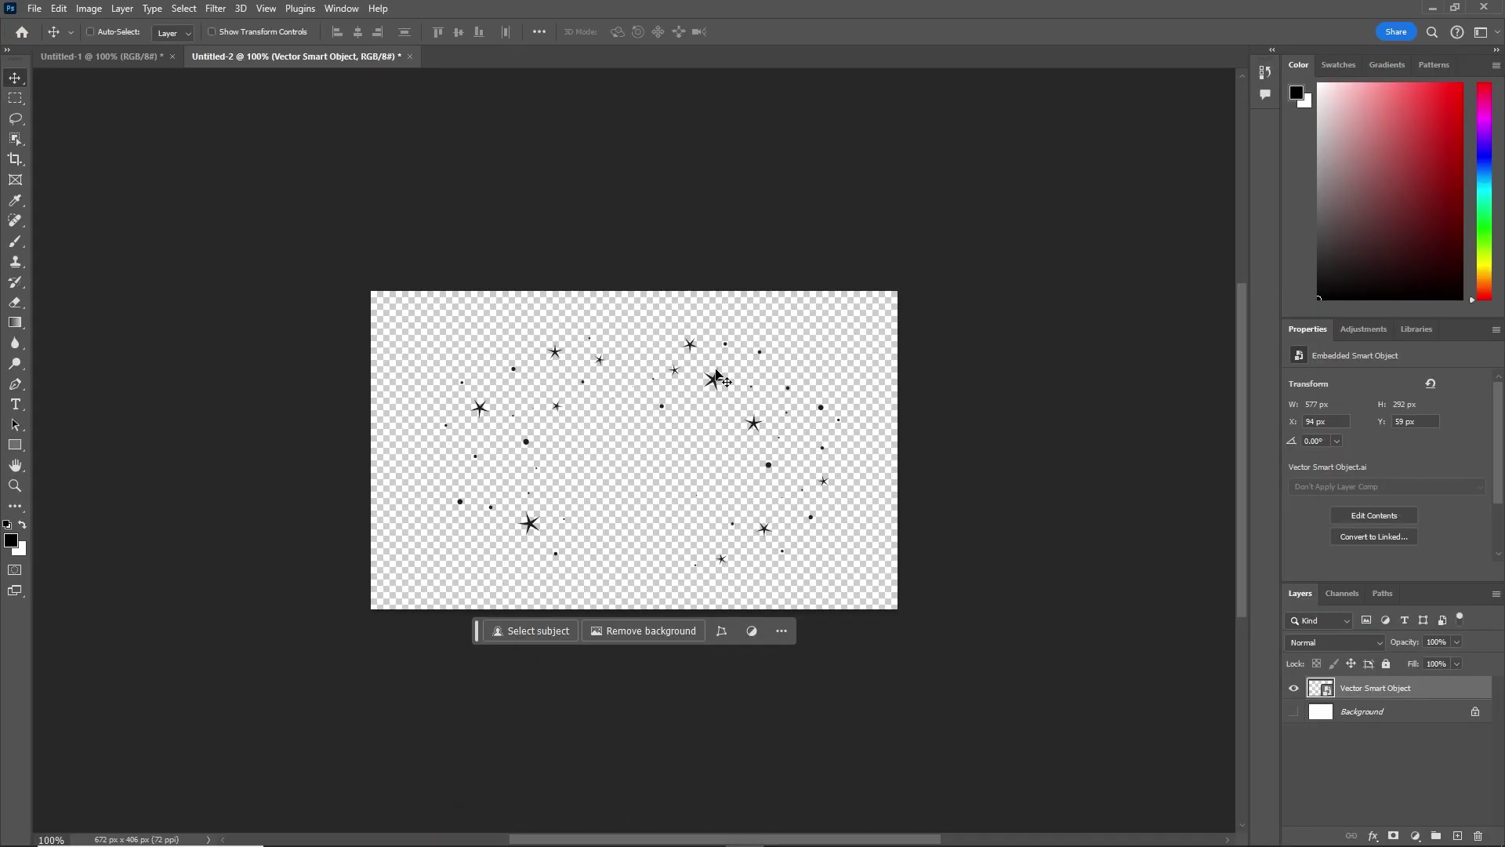
key("ctrl+n")
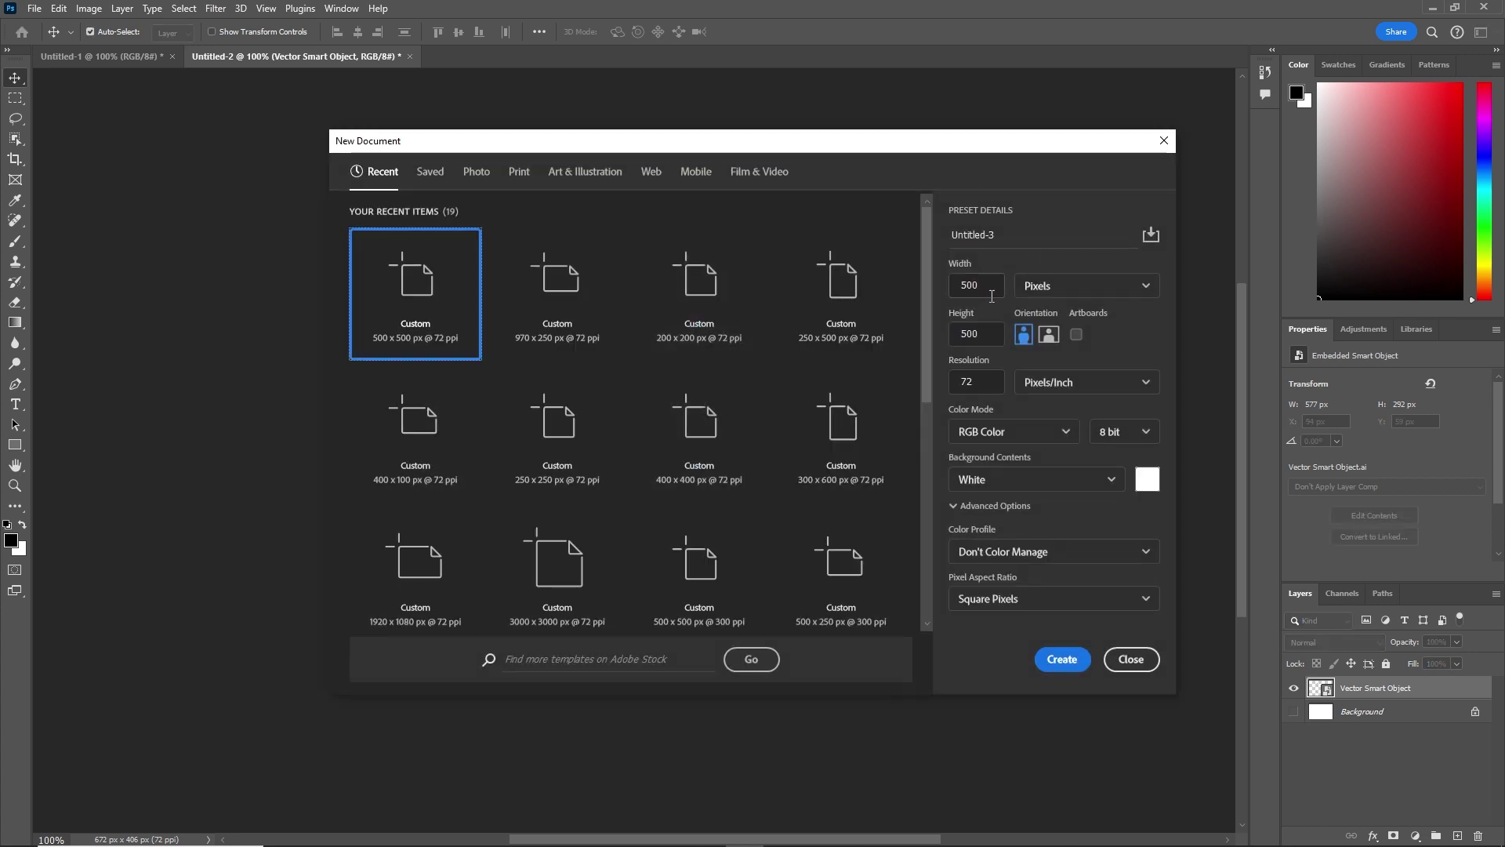
left_click(975, 285)
type("40")
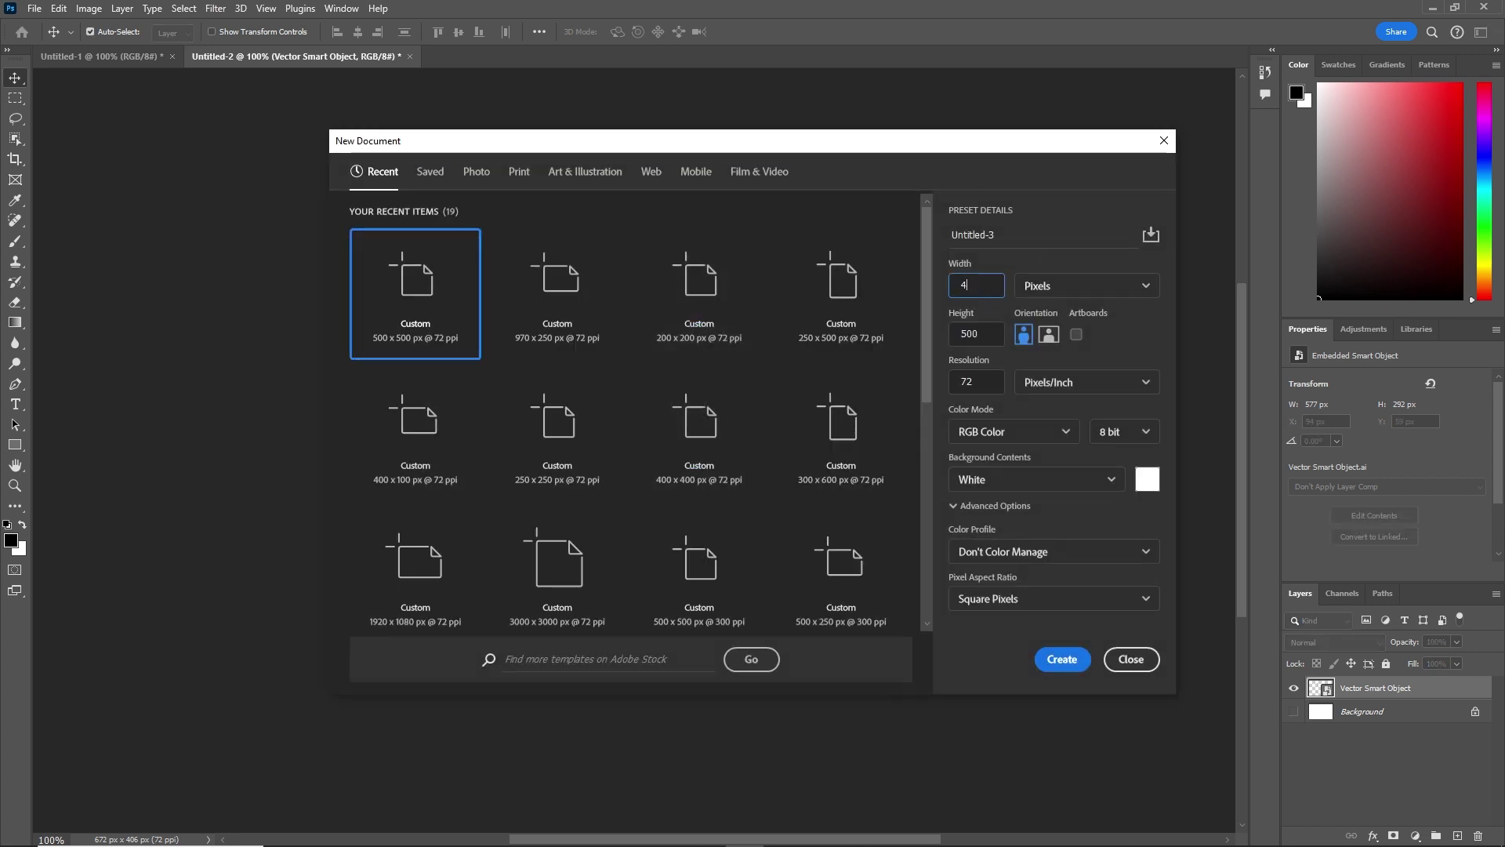
key("Tab")
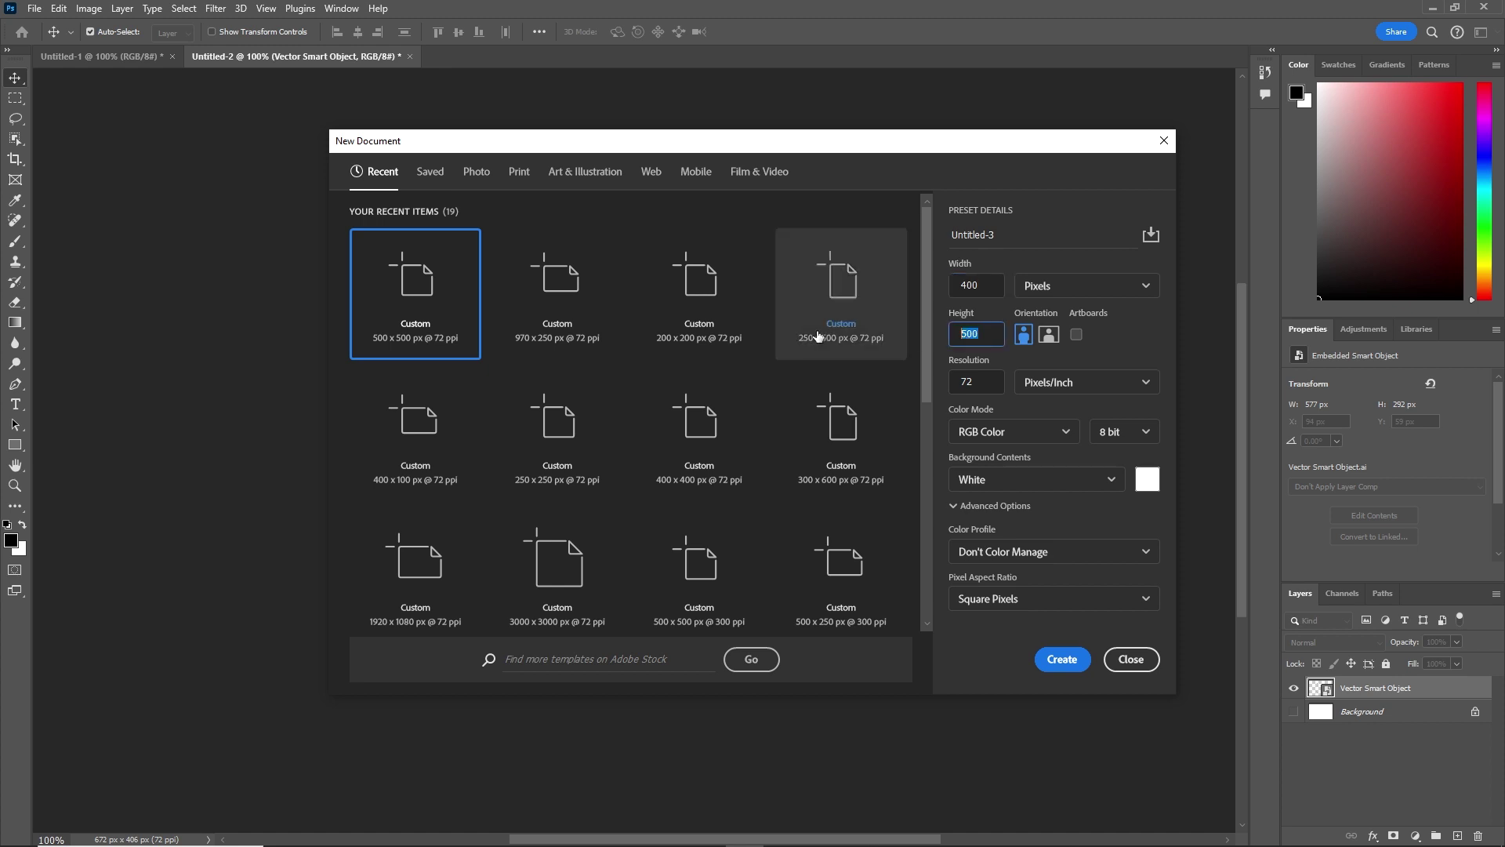
type("2")
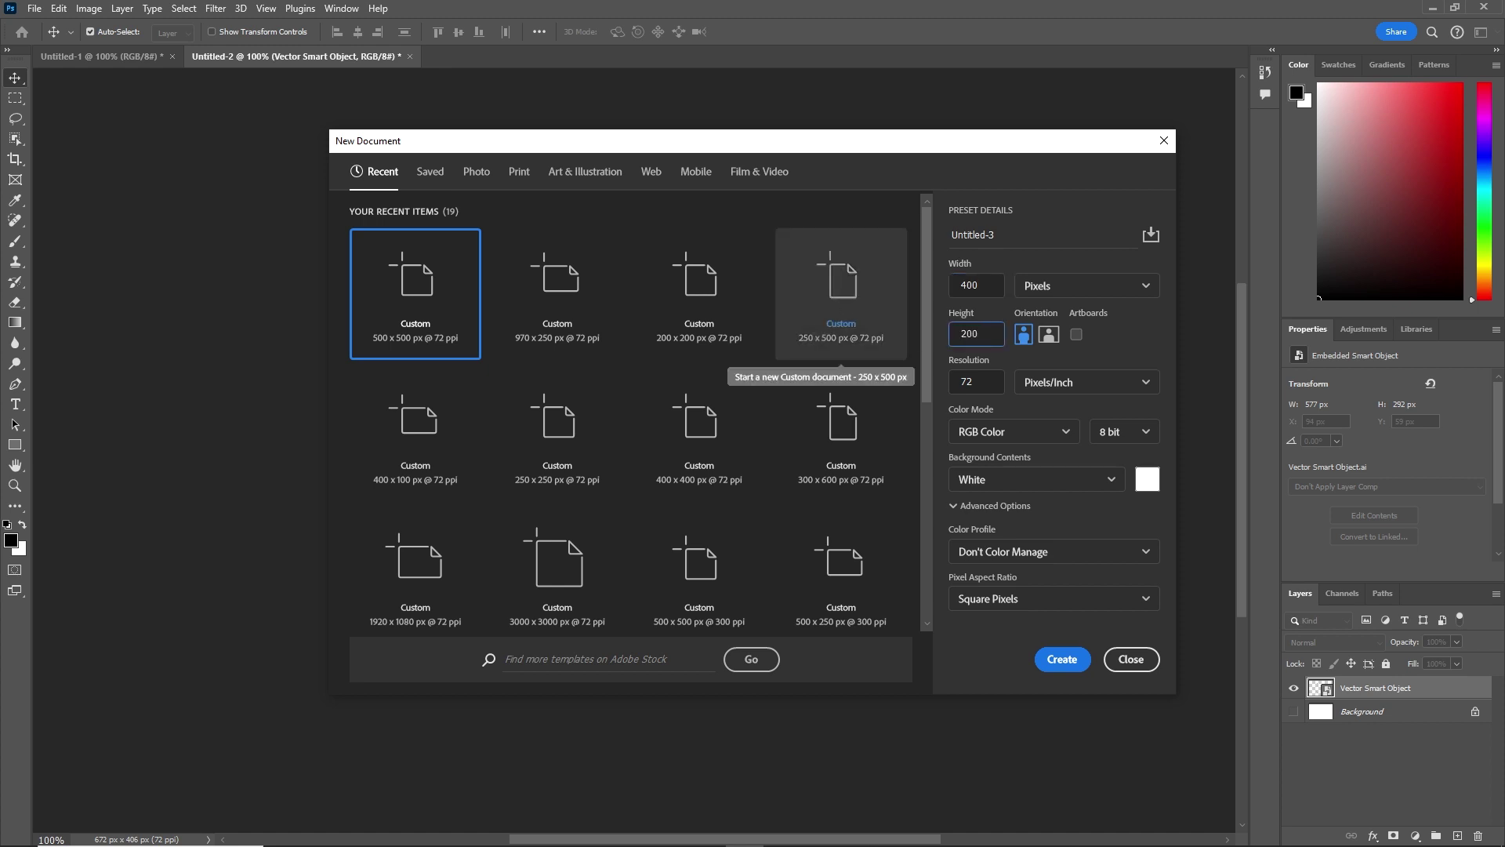
left_click(1062, 659)
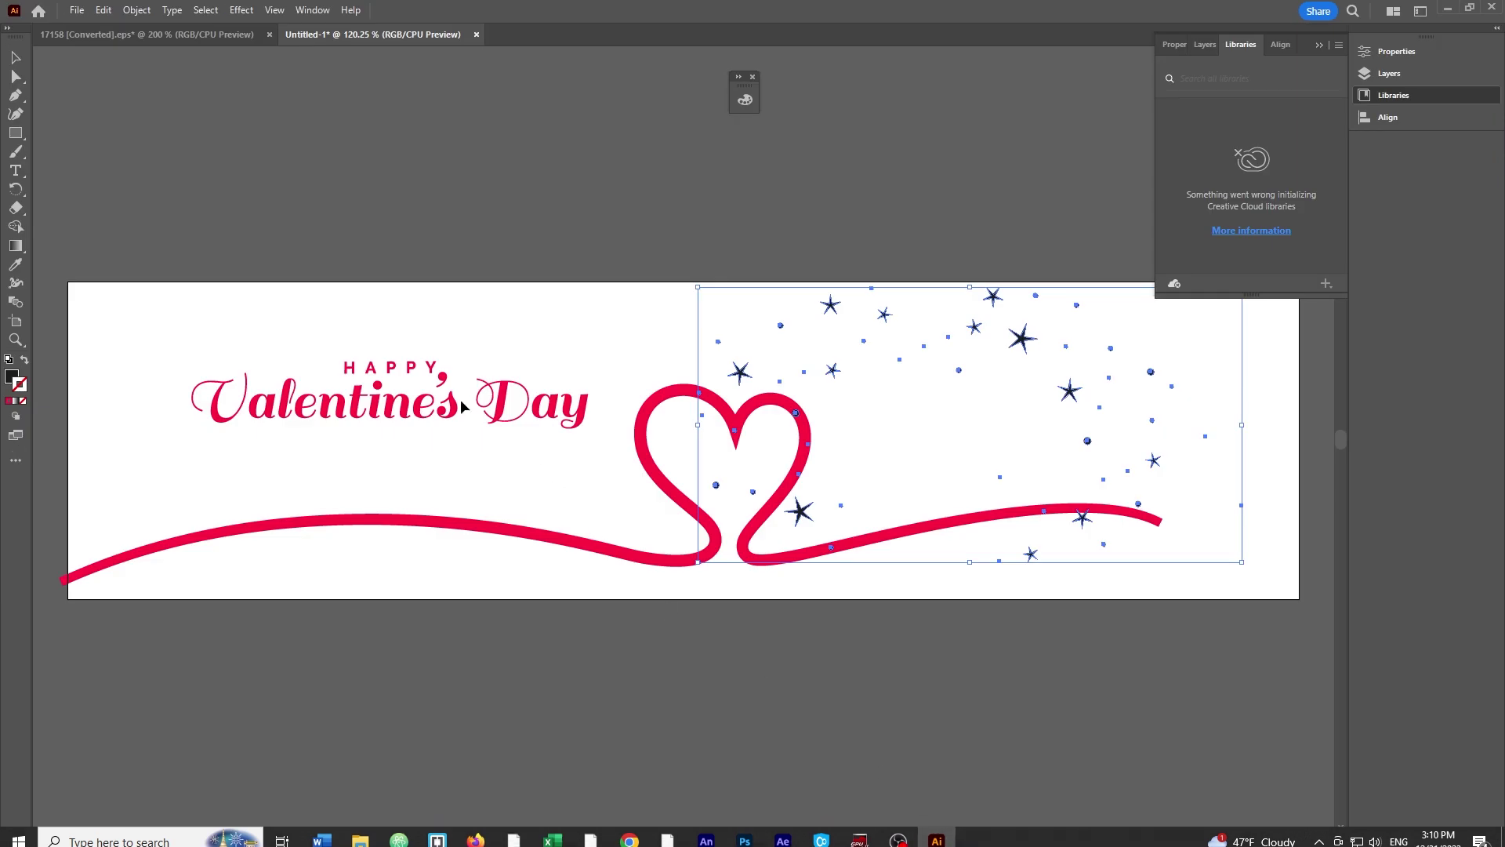
left_click_drag(453, 417, 649, 454)
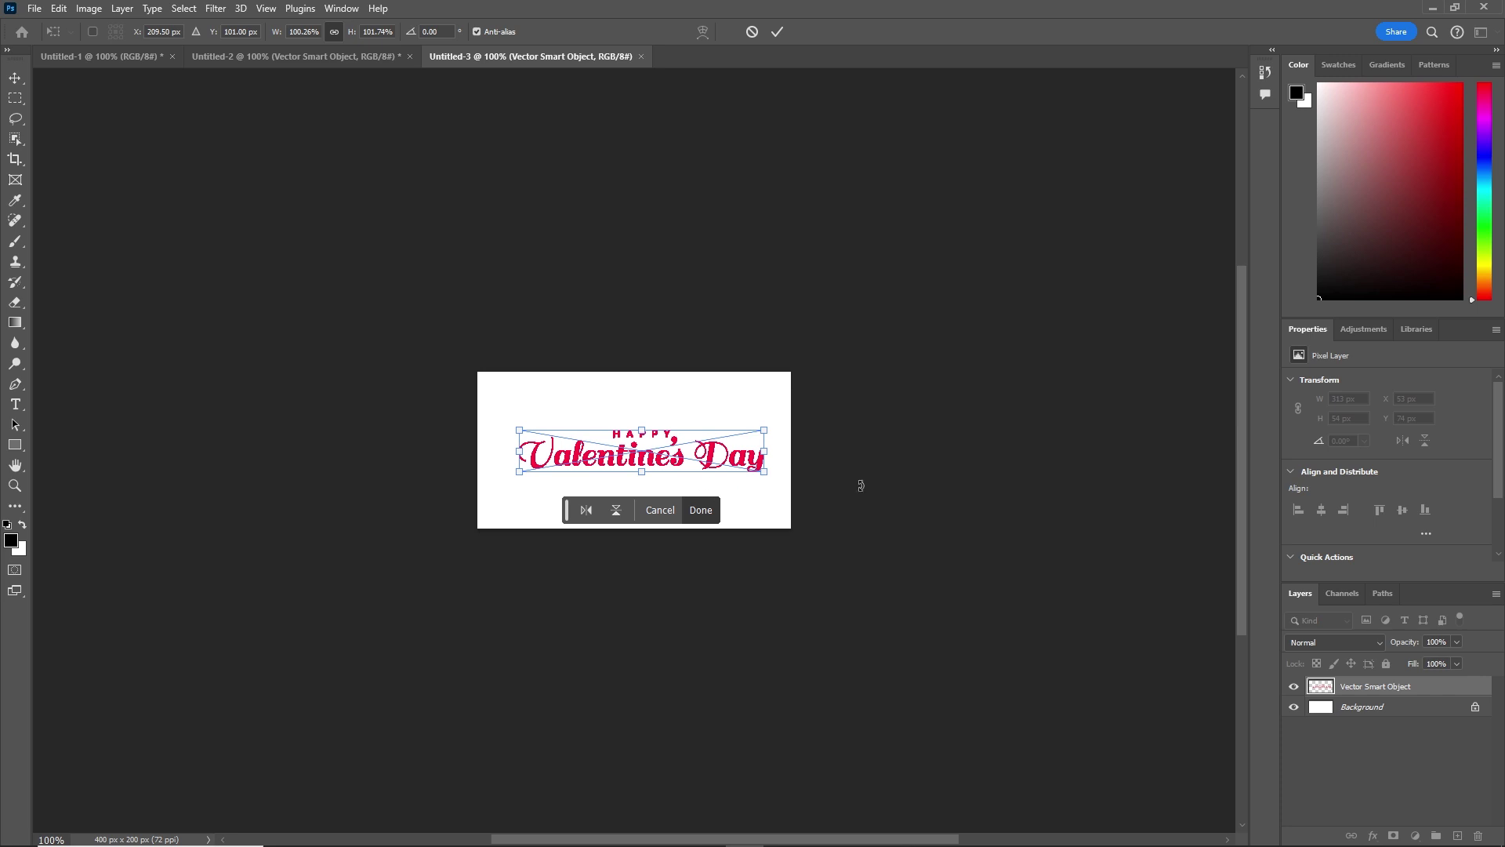
key("Return")
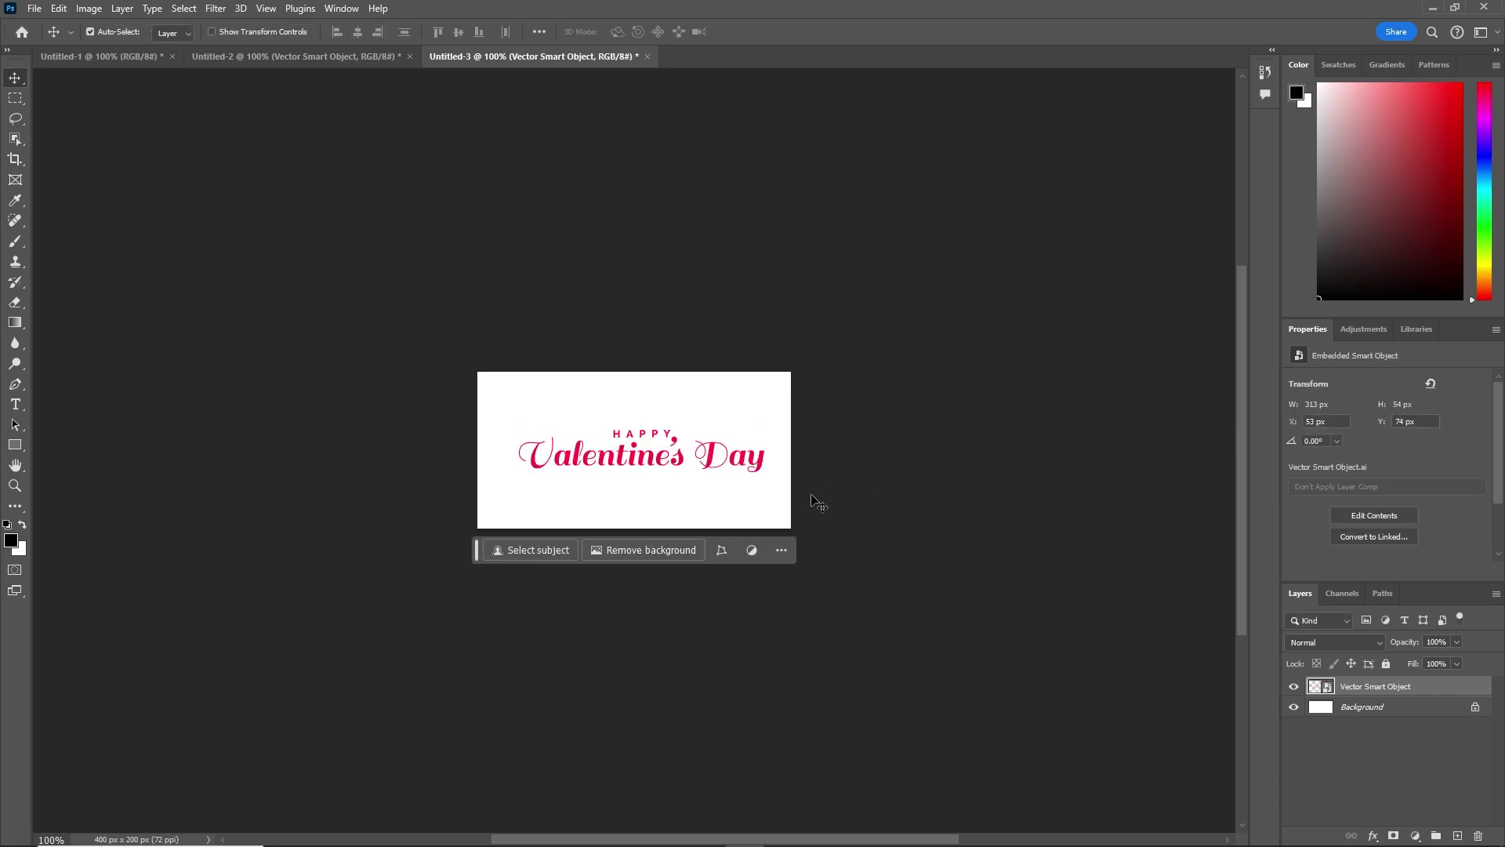
Step: Crop the lettering canvas to about 400 × 106 px and hide its Background layer, then return to the stars document with the Move tool
key("c")
left_click_drag(638, 531, 638, 502)
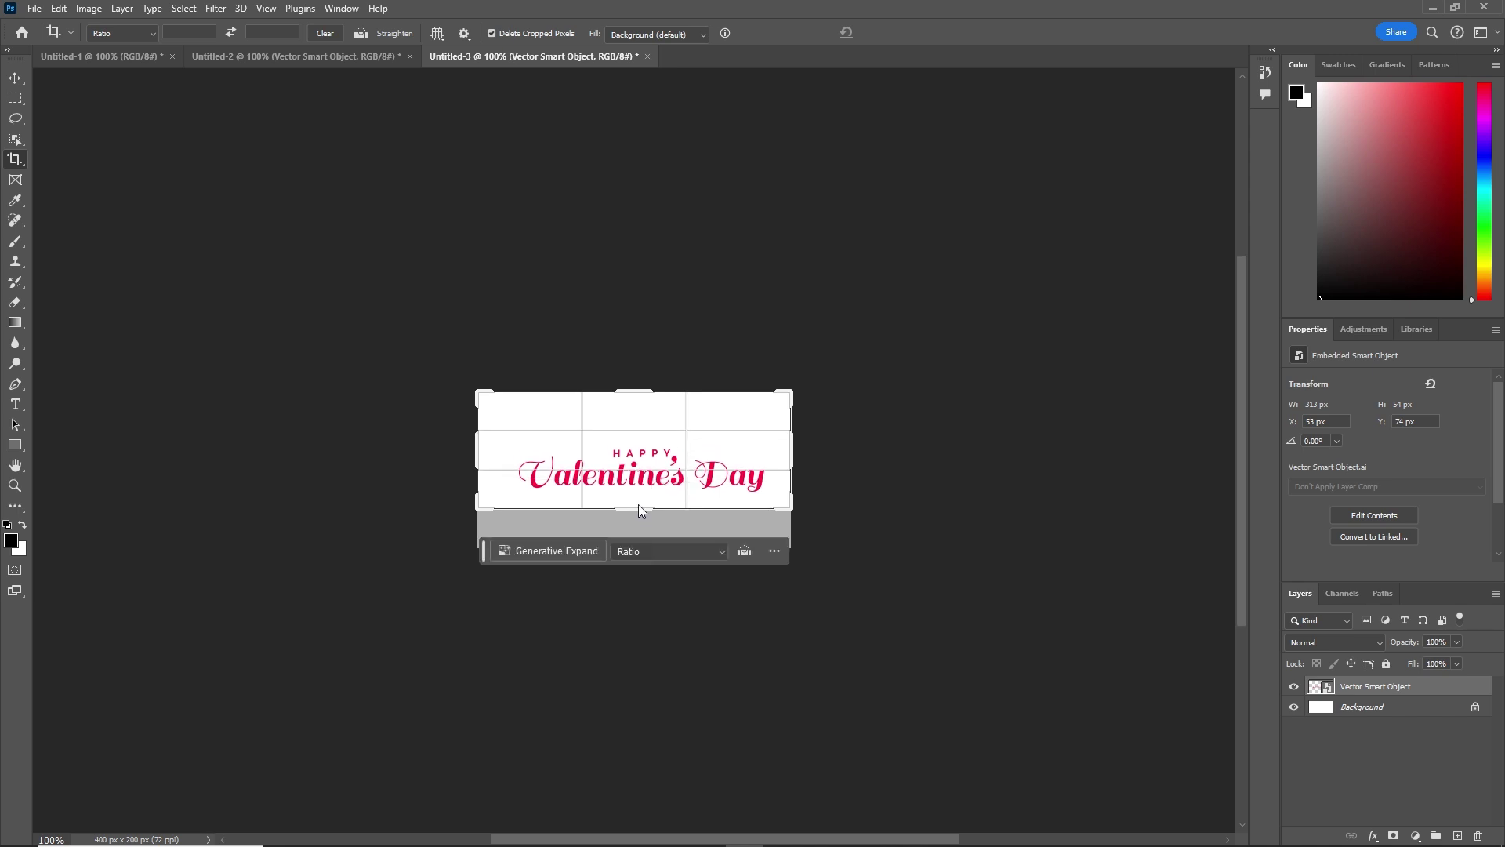
left_click_drag(643, 392, 643, 404)
key("Return")
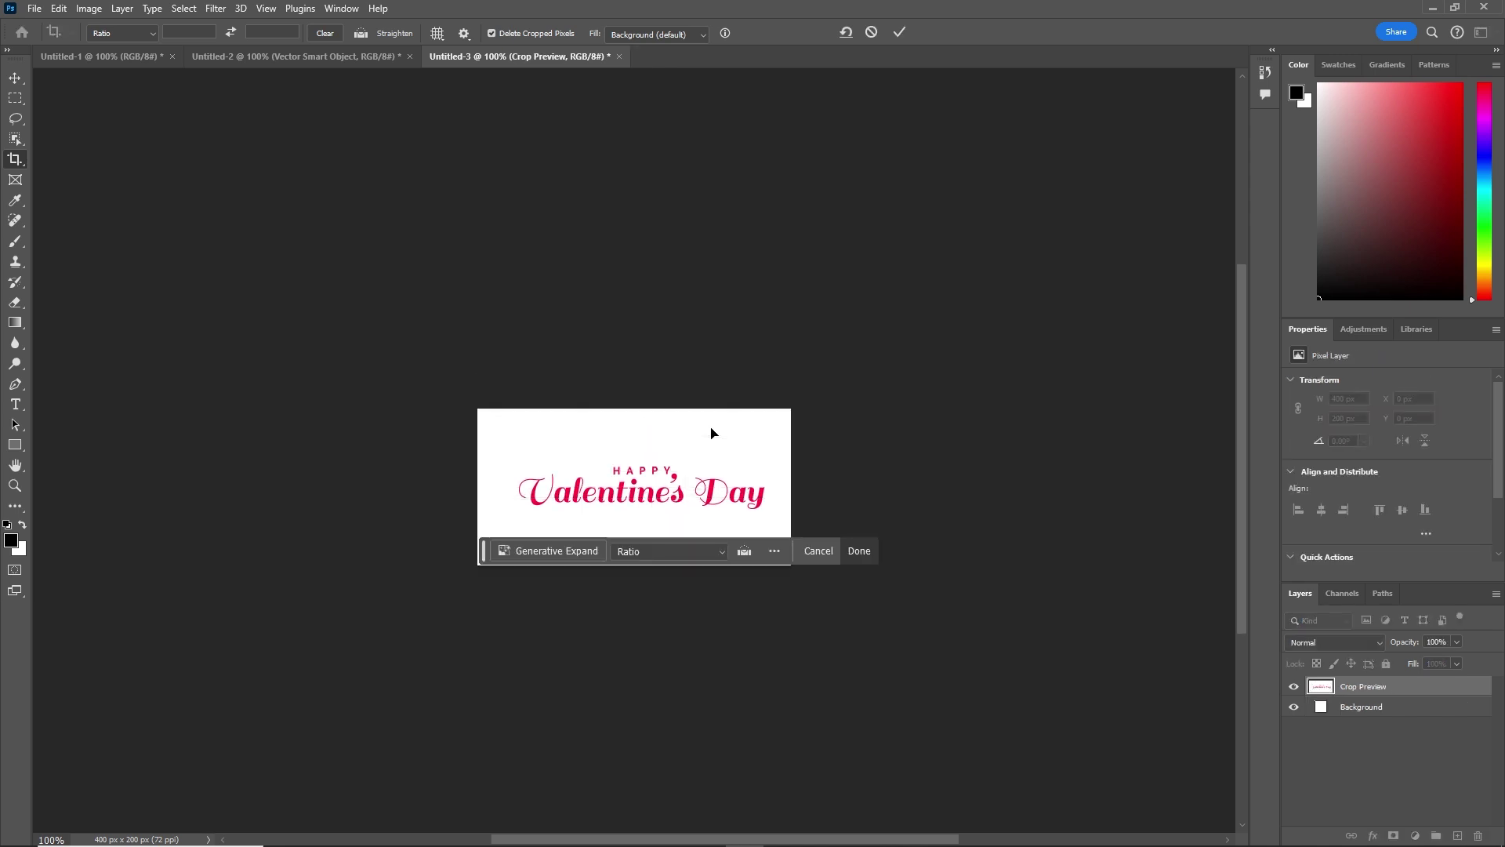
left_click(1294, 705)
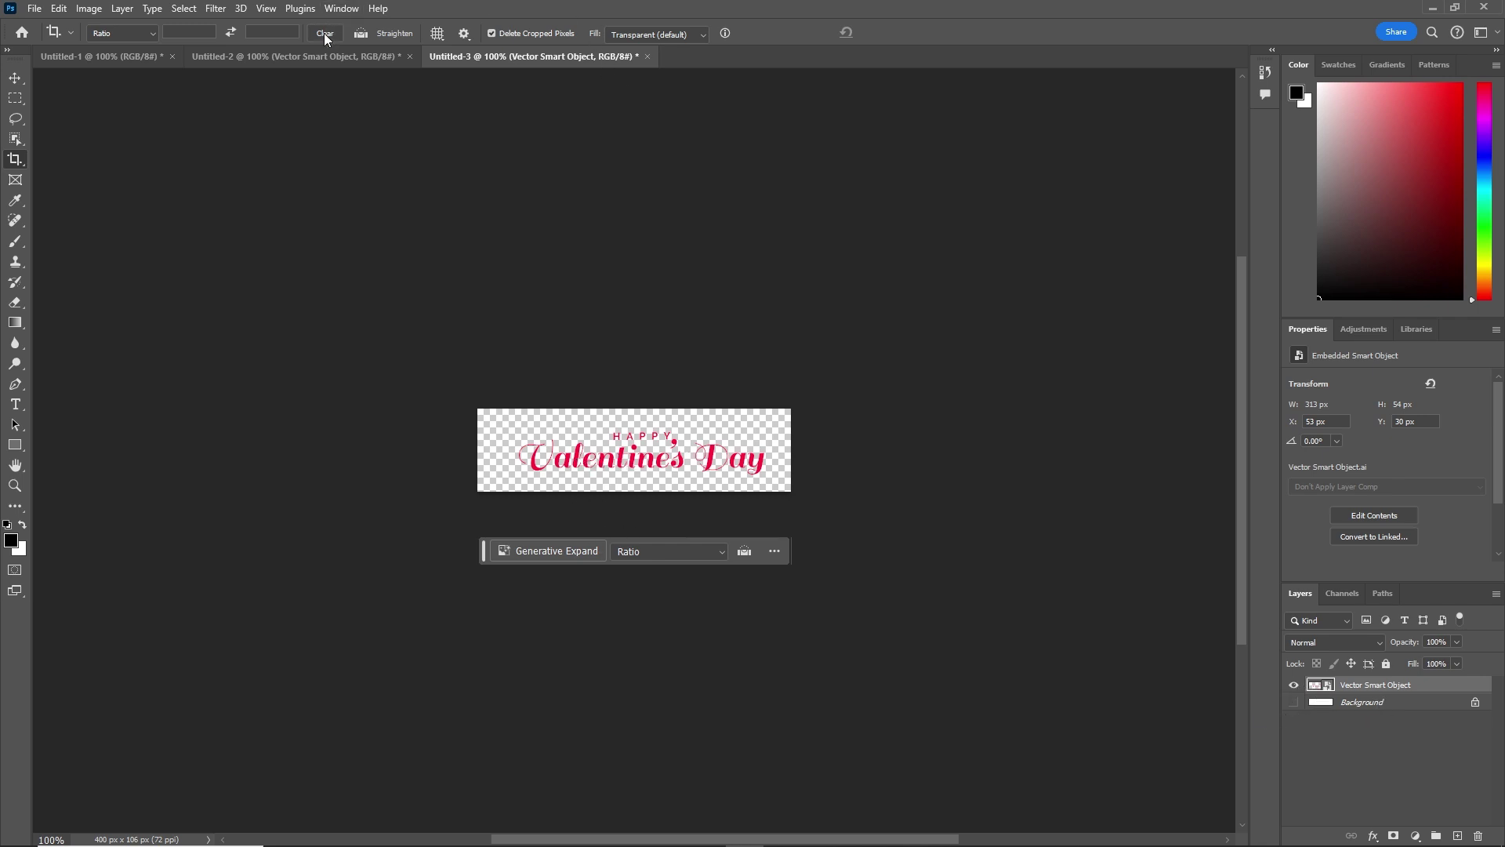
left_click(332, 58)
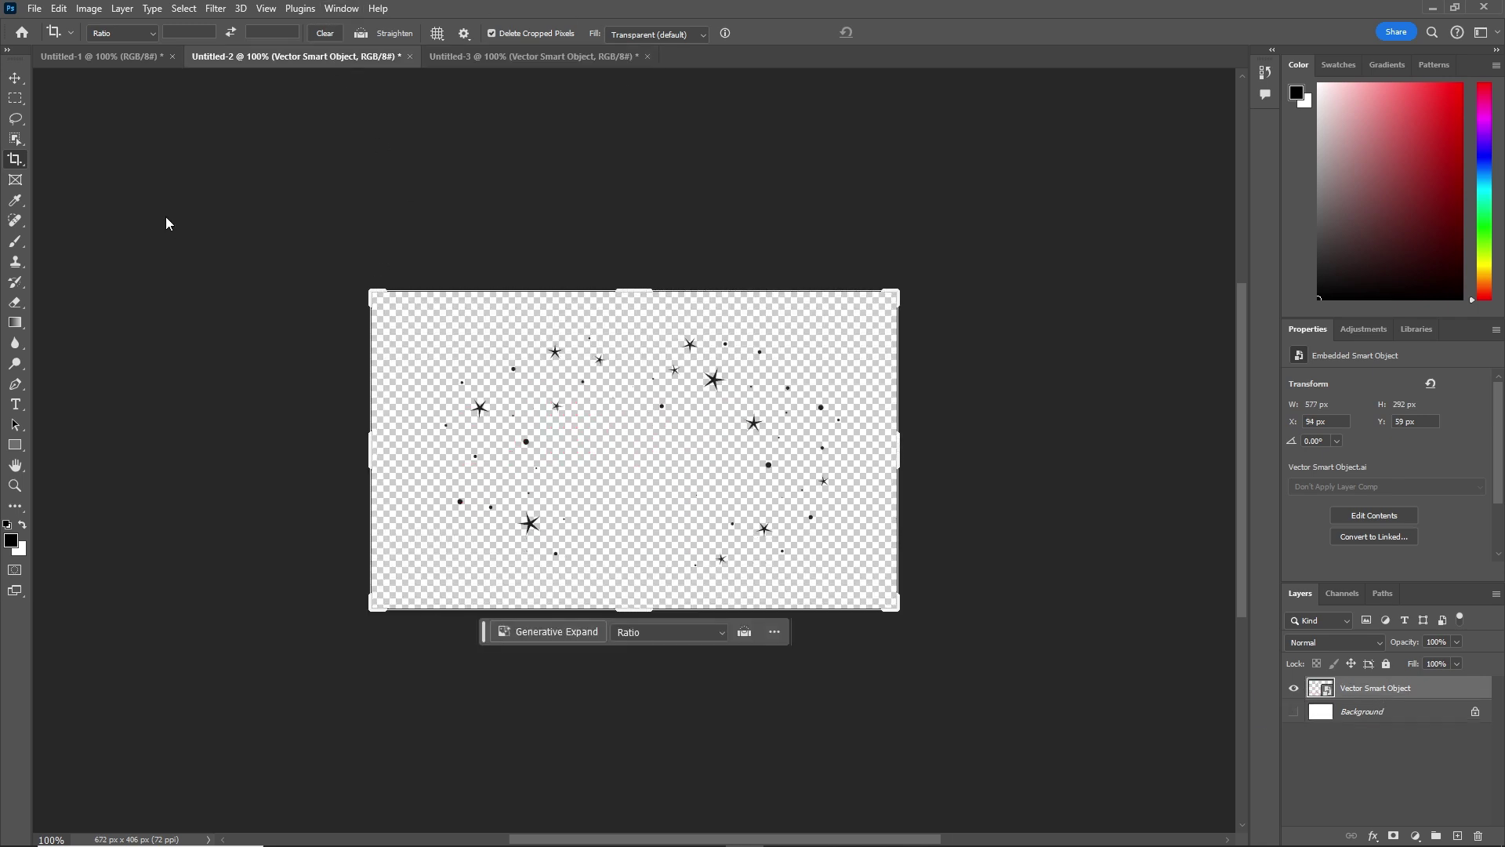
left_click(15, 78)
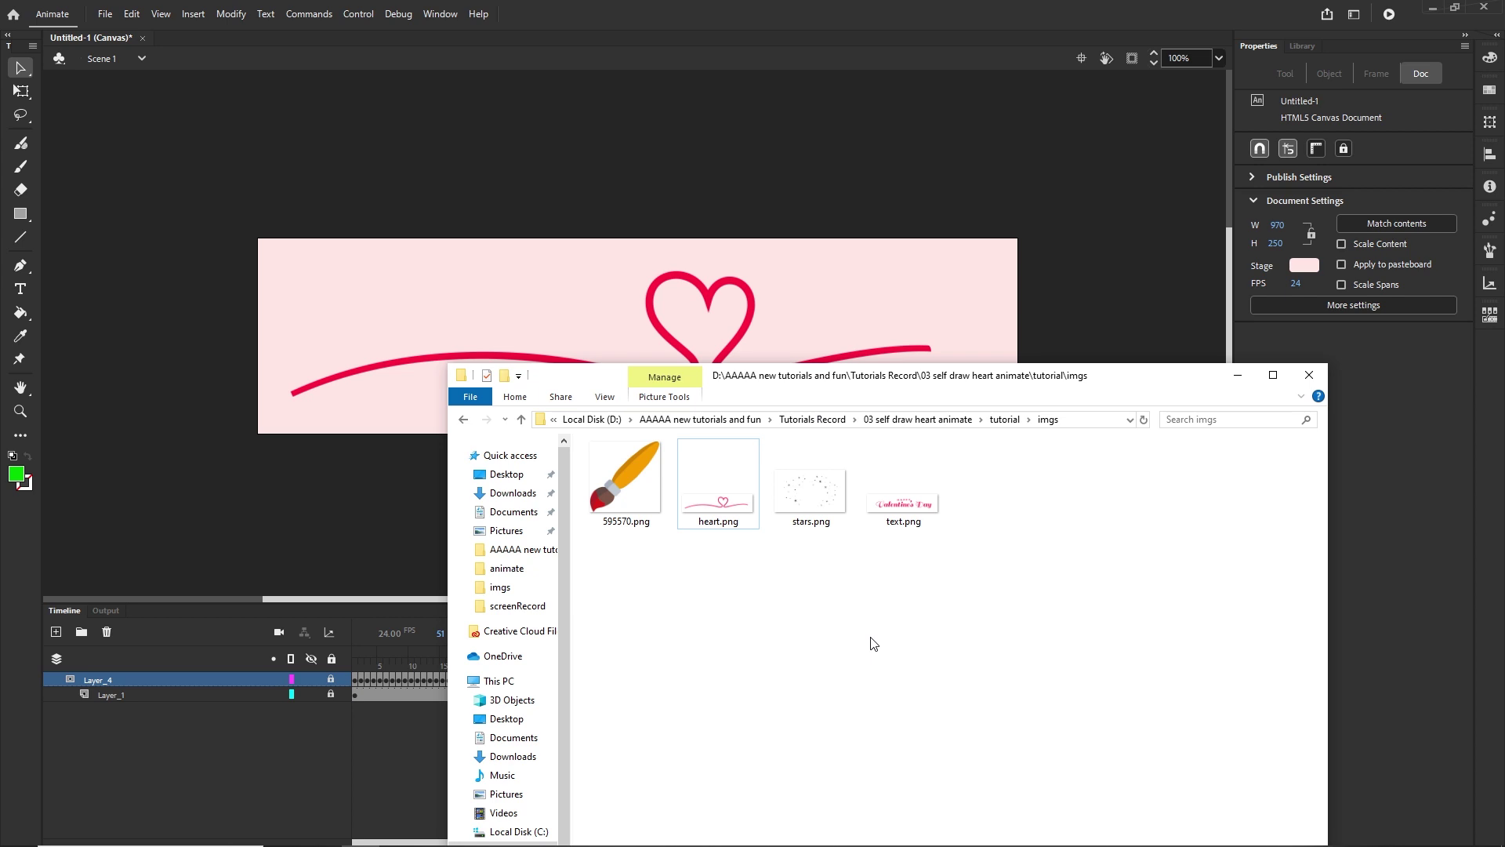
Step: In Animate, add a new layer above the mask layer and place stars.png from the imgs folder on it at frame 51
left_click(55, 631)
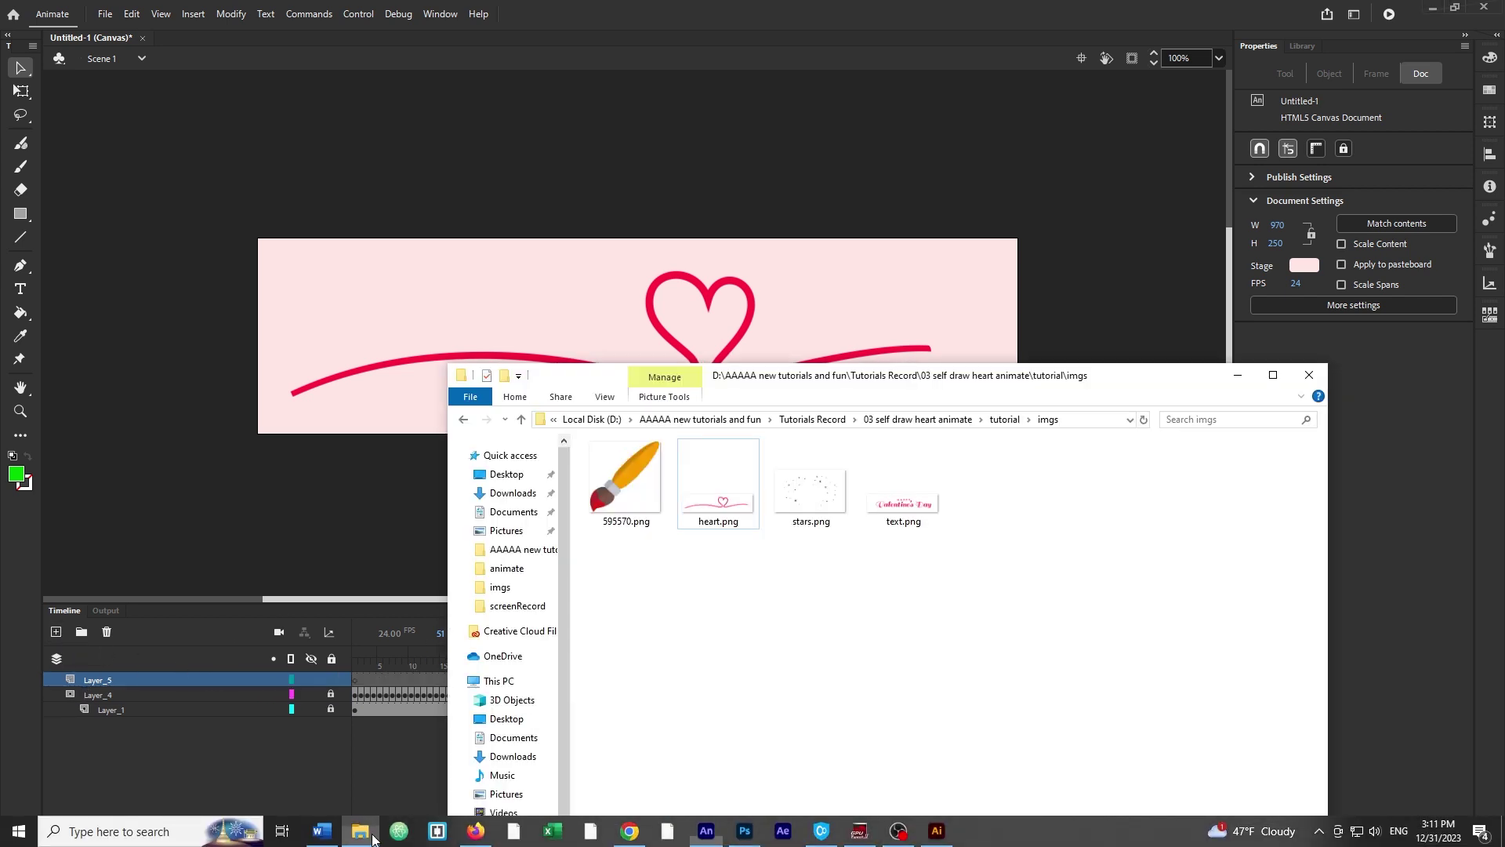
left_click(359, 831)
left_click_drag(813, 490, 922, 345)
left_click(1238, 375)
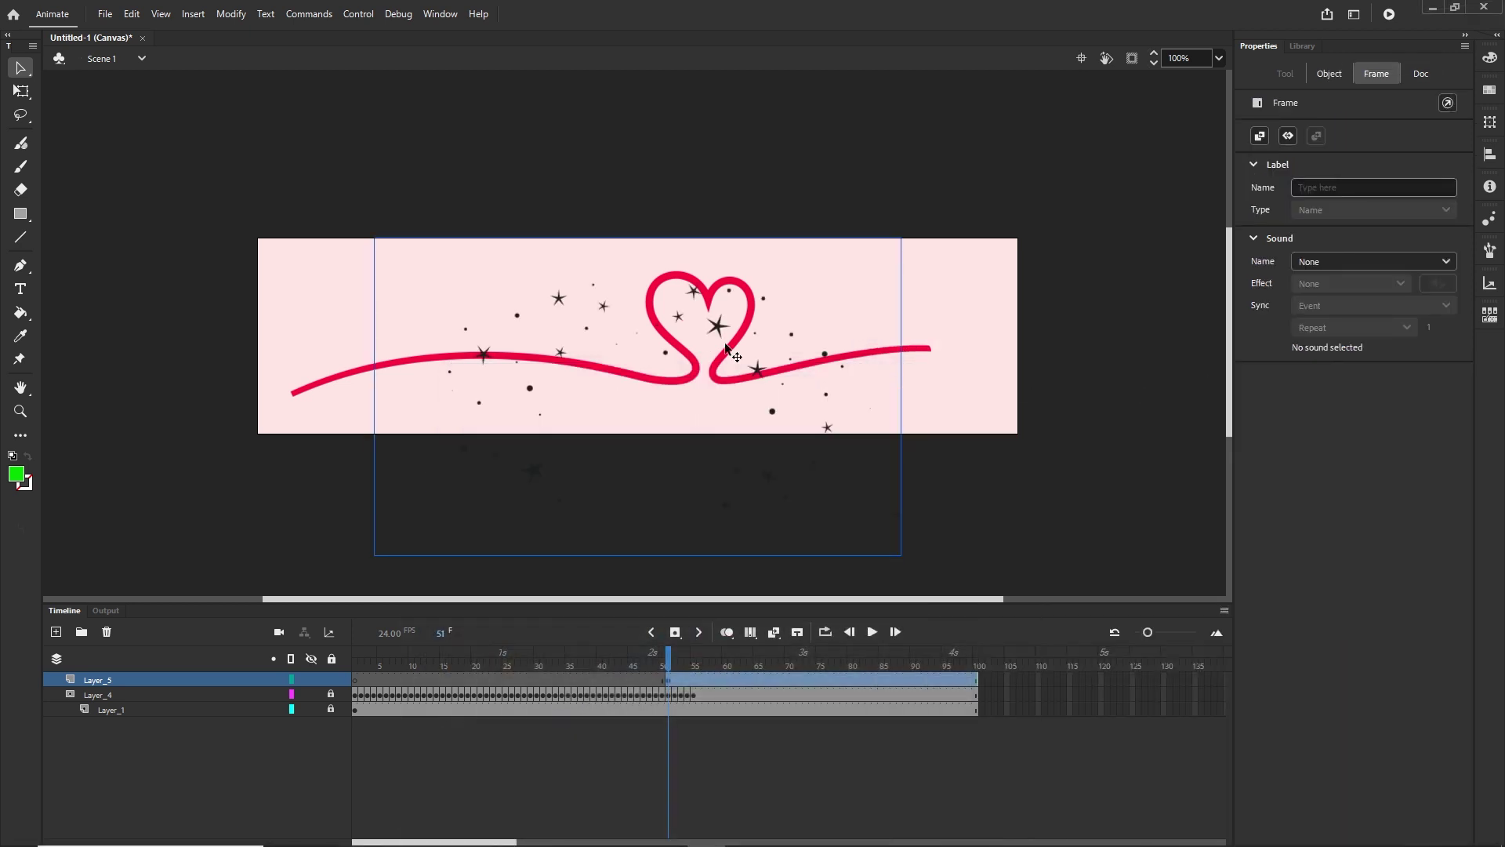
Step: Move the stars image over the heart and the banner's right side, to about X 370, Y -59, and clip content outside the stage
left_click_drag(719, 323, 892, 276)
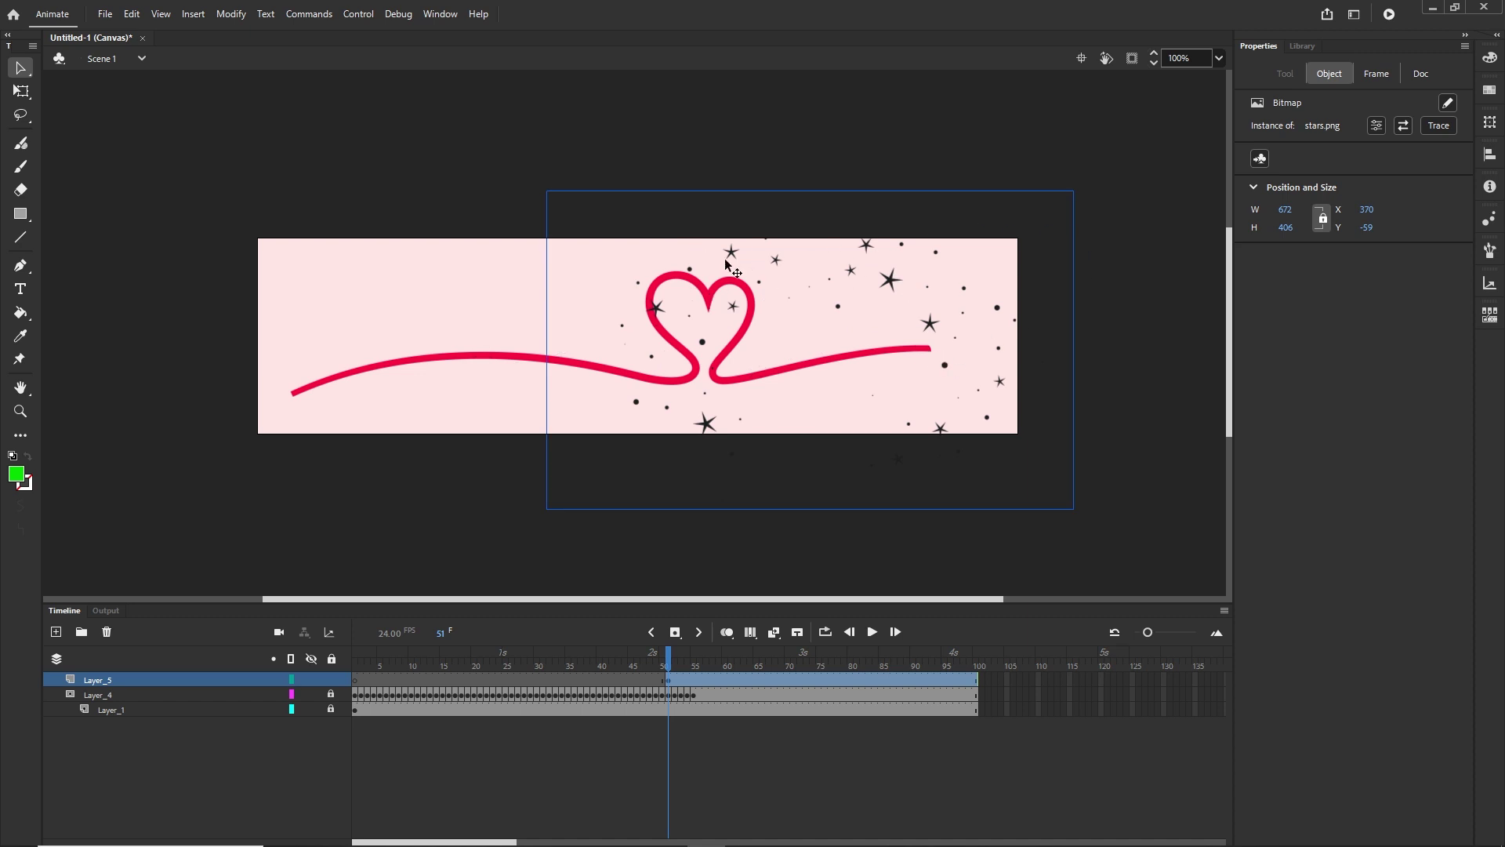
left_click(1132, 59)
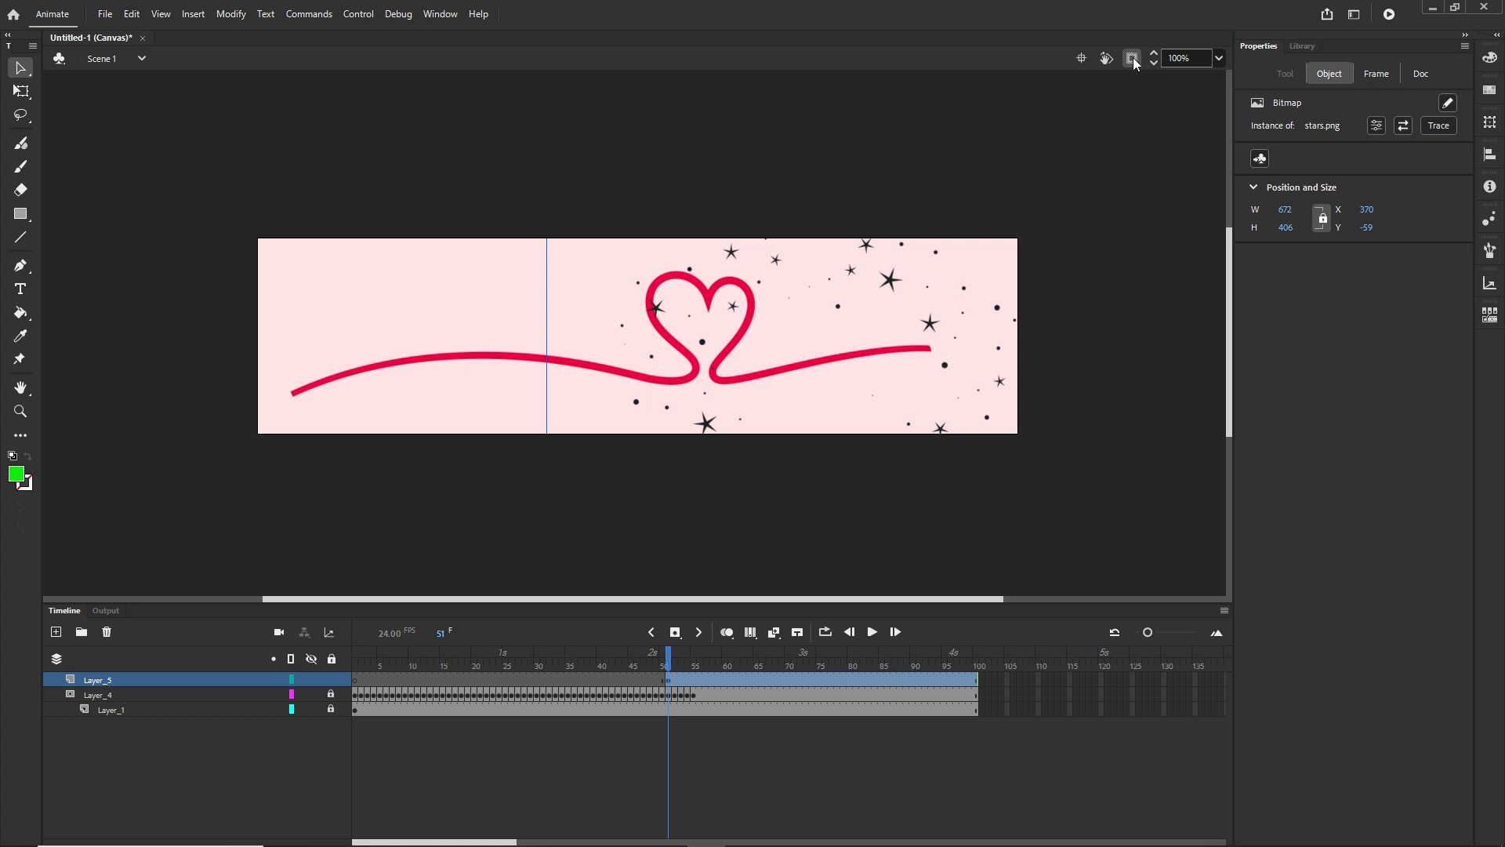
Step: Turn off clipping of content outside the stage and reposition the stars image to about X 378, Y -99
left_click(1132, 59)
left_click_drag(730, 253, 744, 207)
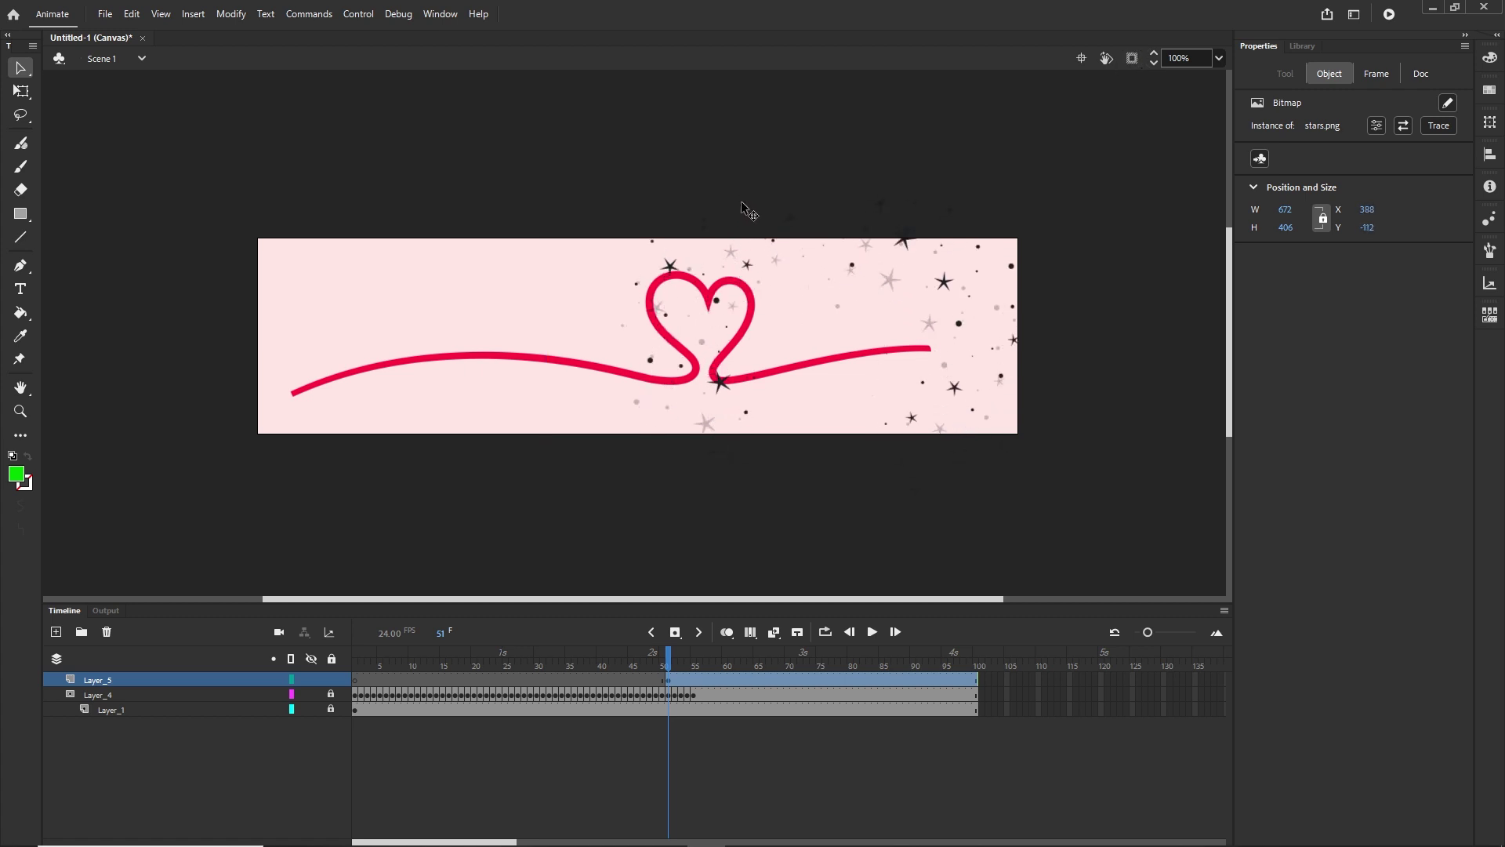
scroll(902, 213, "up", 6)
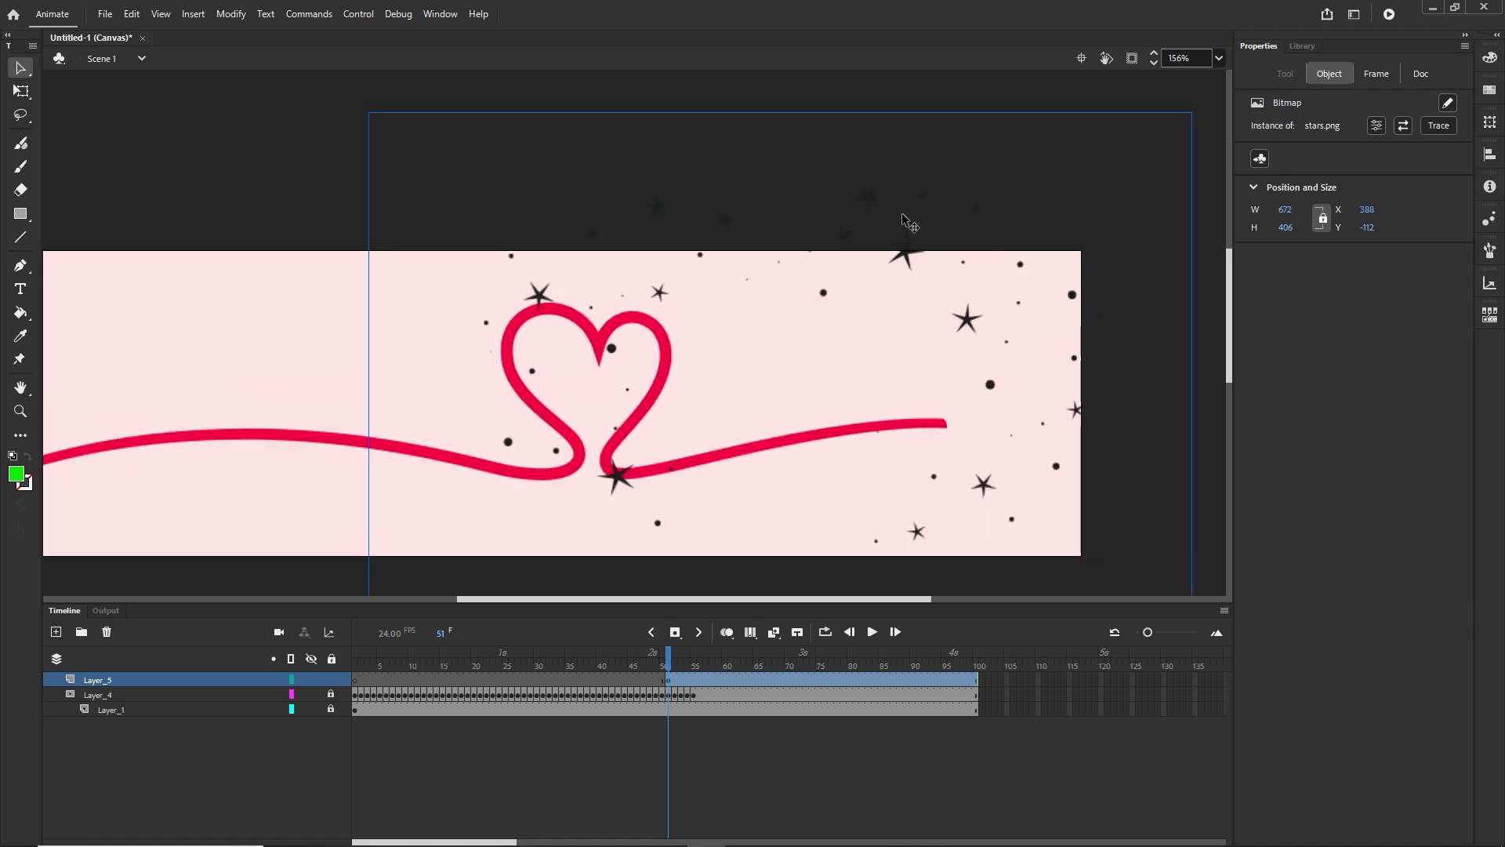
scroll(902, 233, "up", 3)
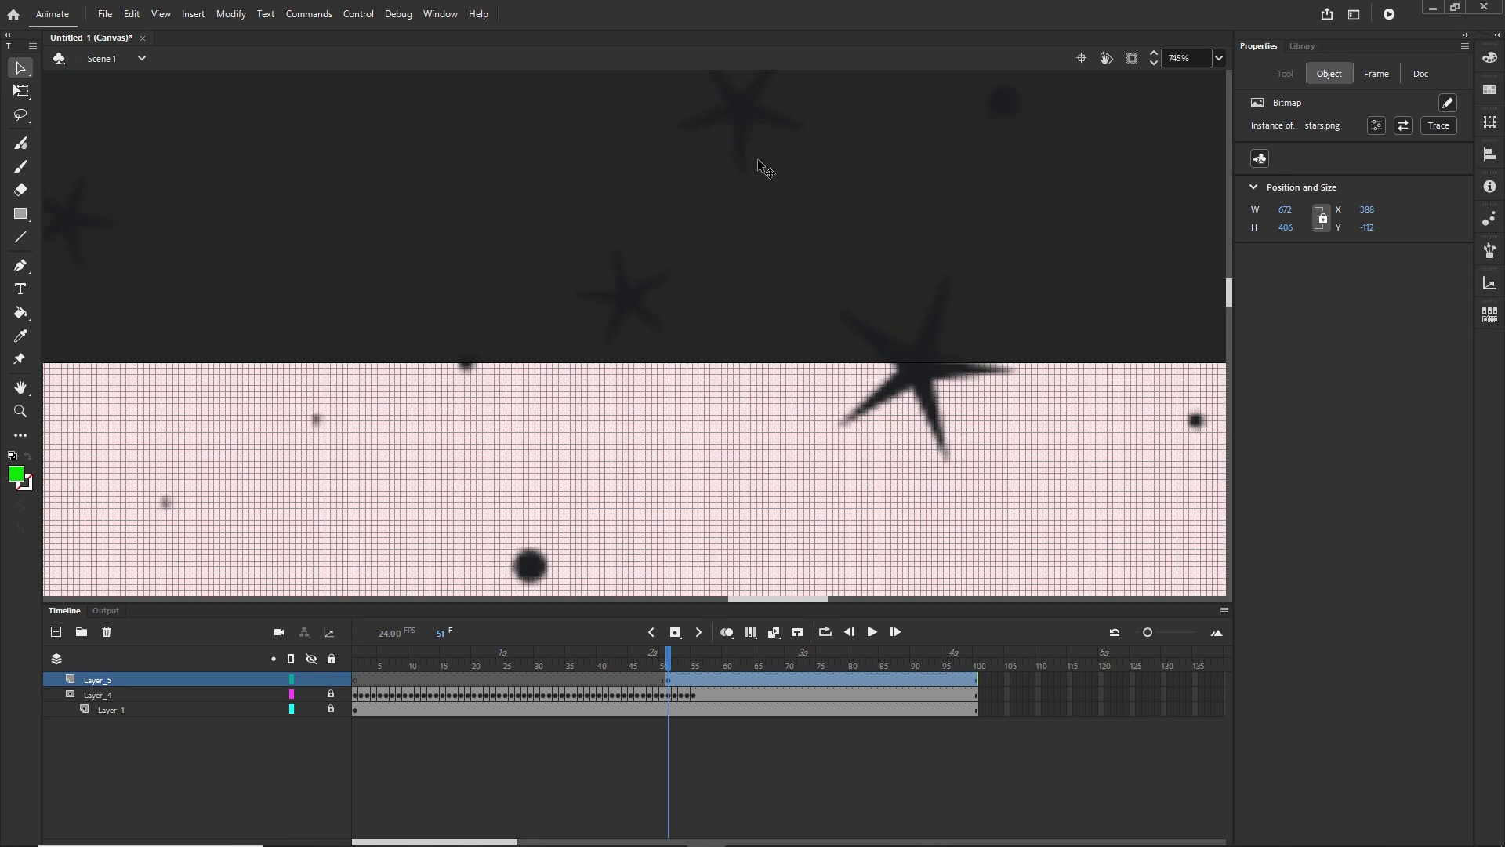
scroll(819, 181, "down", 1)
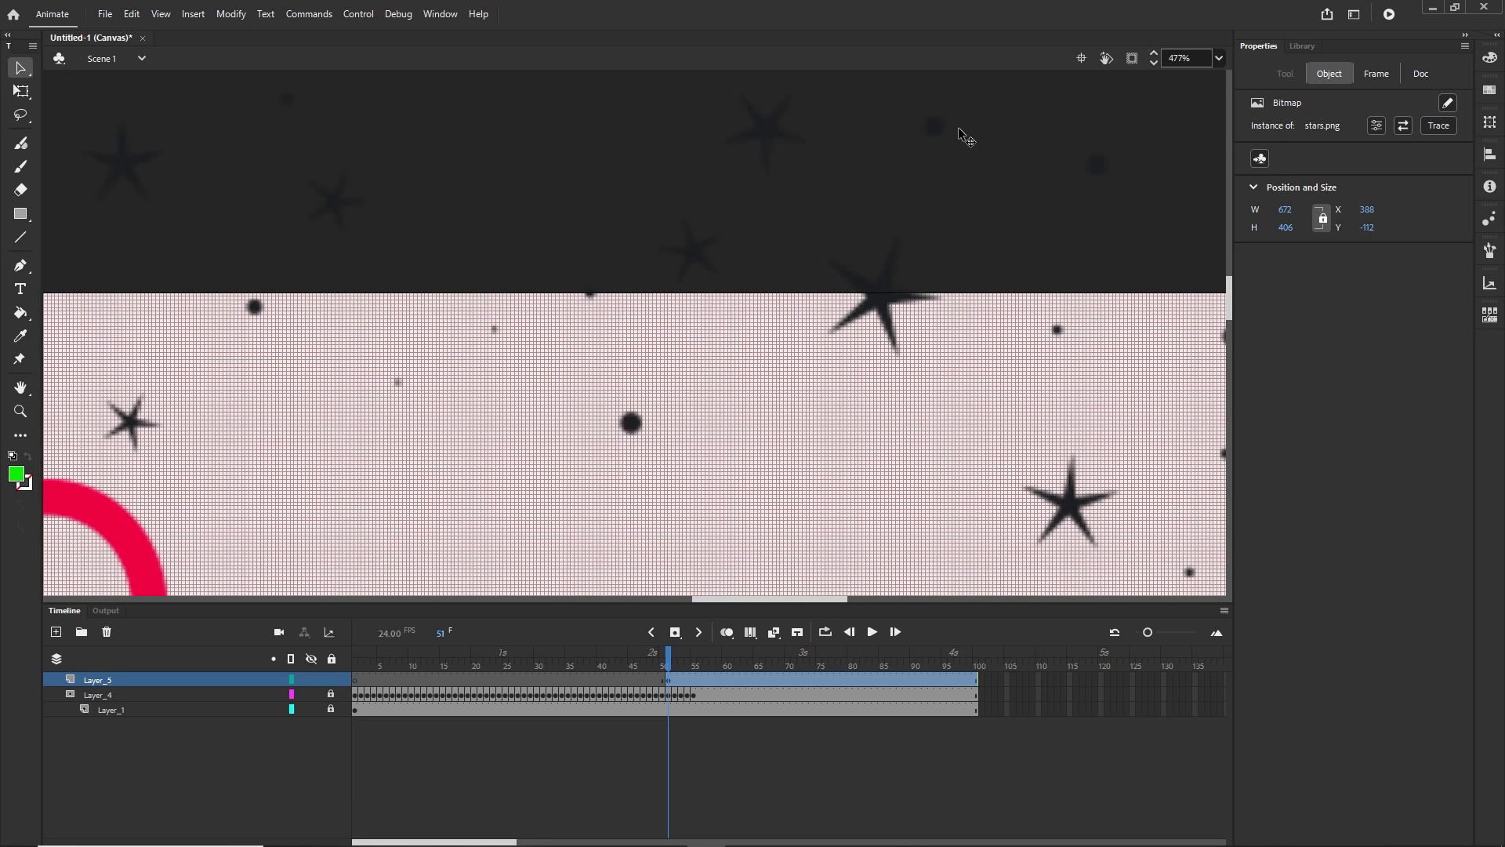
left_click(1132, 61)
left_click(1133, 59)
scroll(790, 178, "down", 2)
scroll(791, 177, "down", 5)
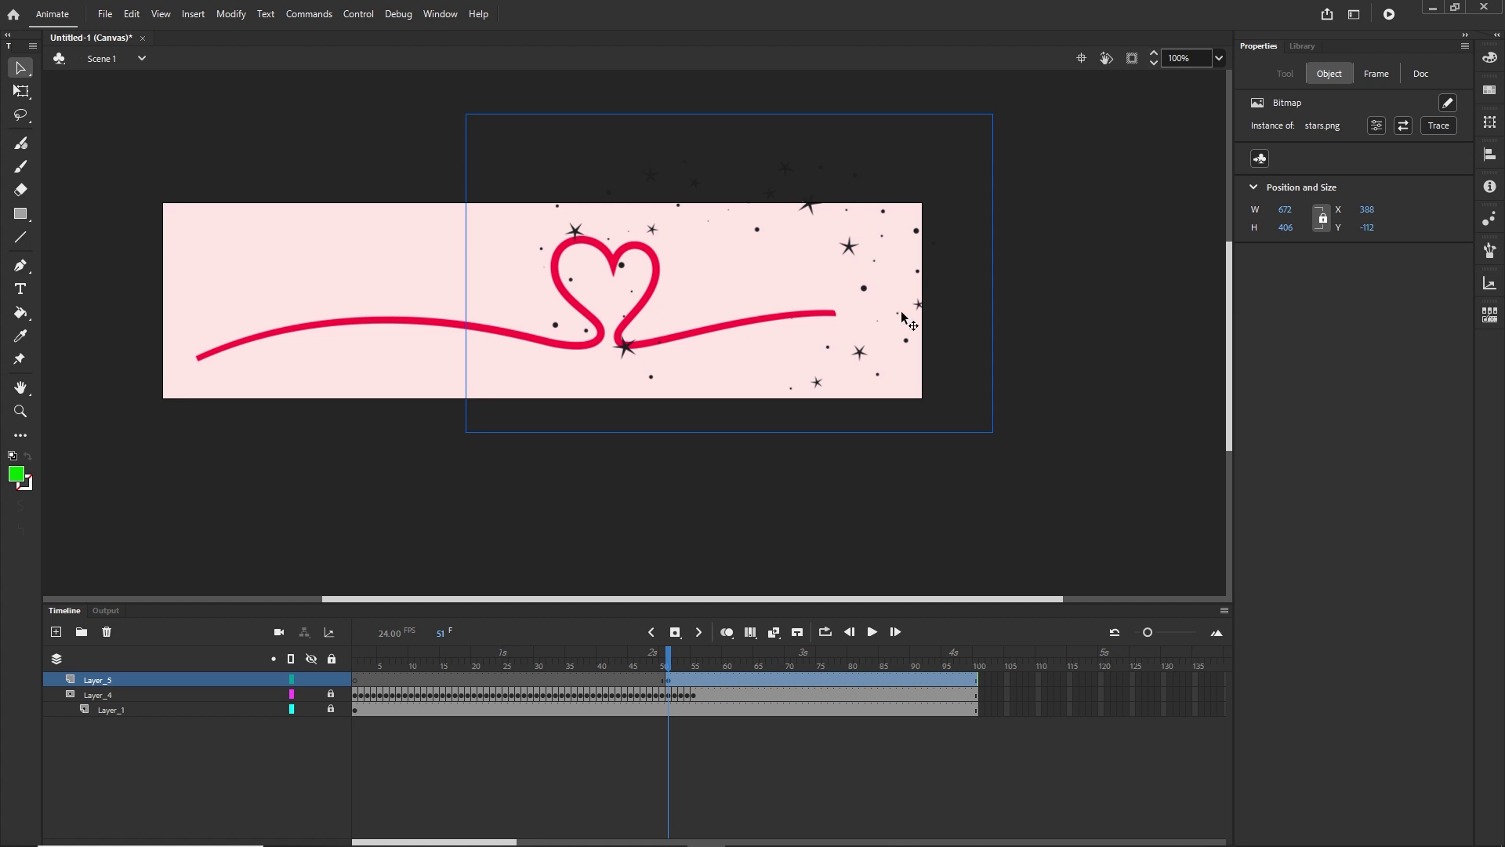
left_click_drag(857, 249, 849, 258)
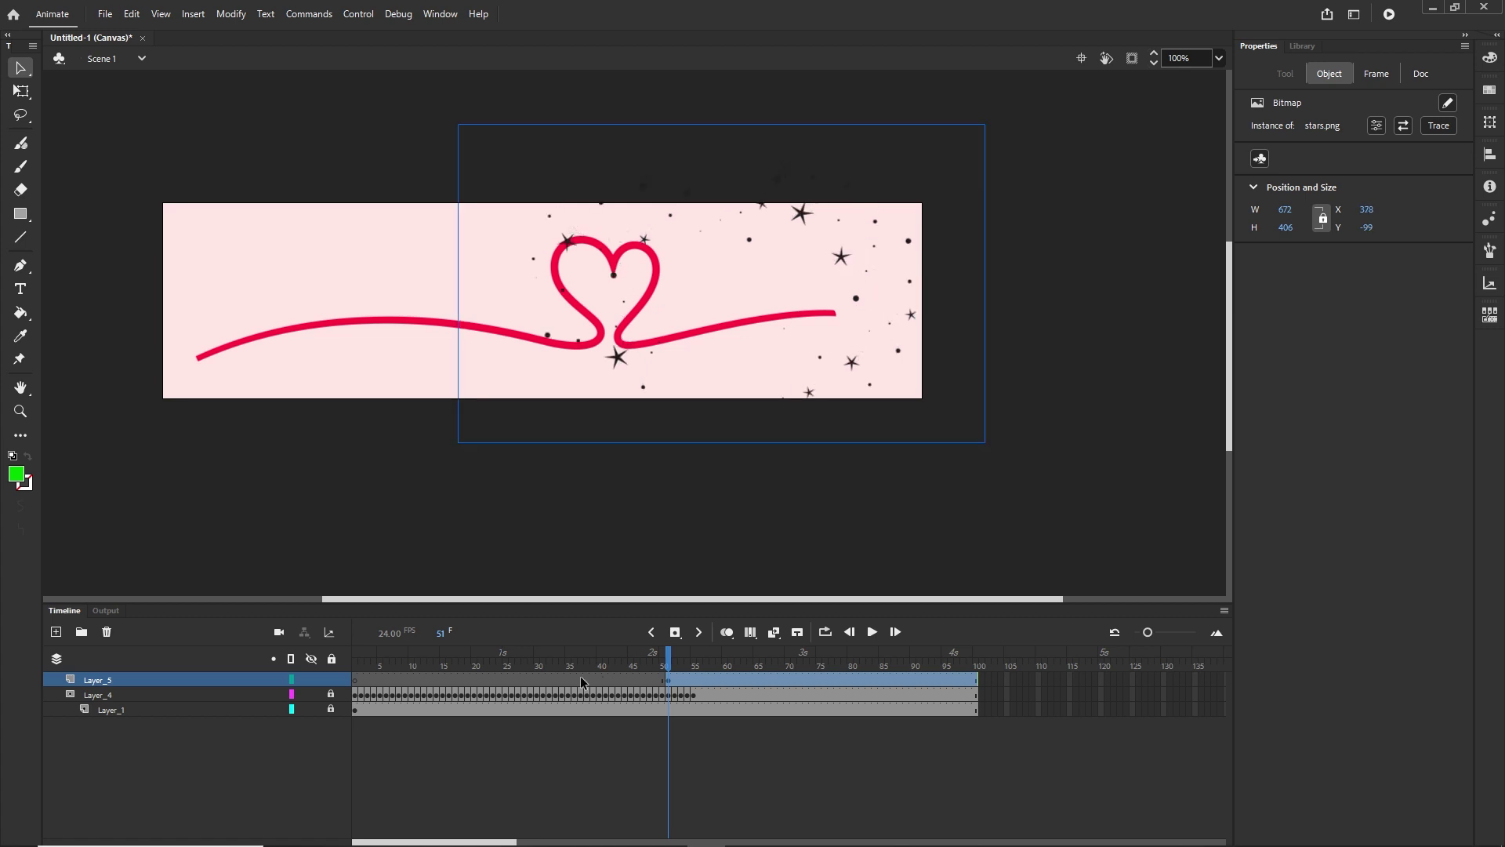
Step: Move the stars layer's keyframe from frame 51 to frame 1 so the stars show from the start
left_click(623, 770)
mouse_move(667, 660)
left_mouse_down()
mouse_move(605, 660)
mouse_move(713, 666)
mouse_move(642, 666)
left_mouse_up()
left_click(667, 682)
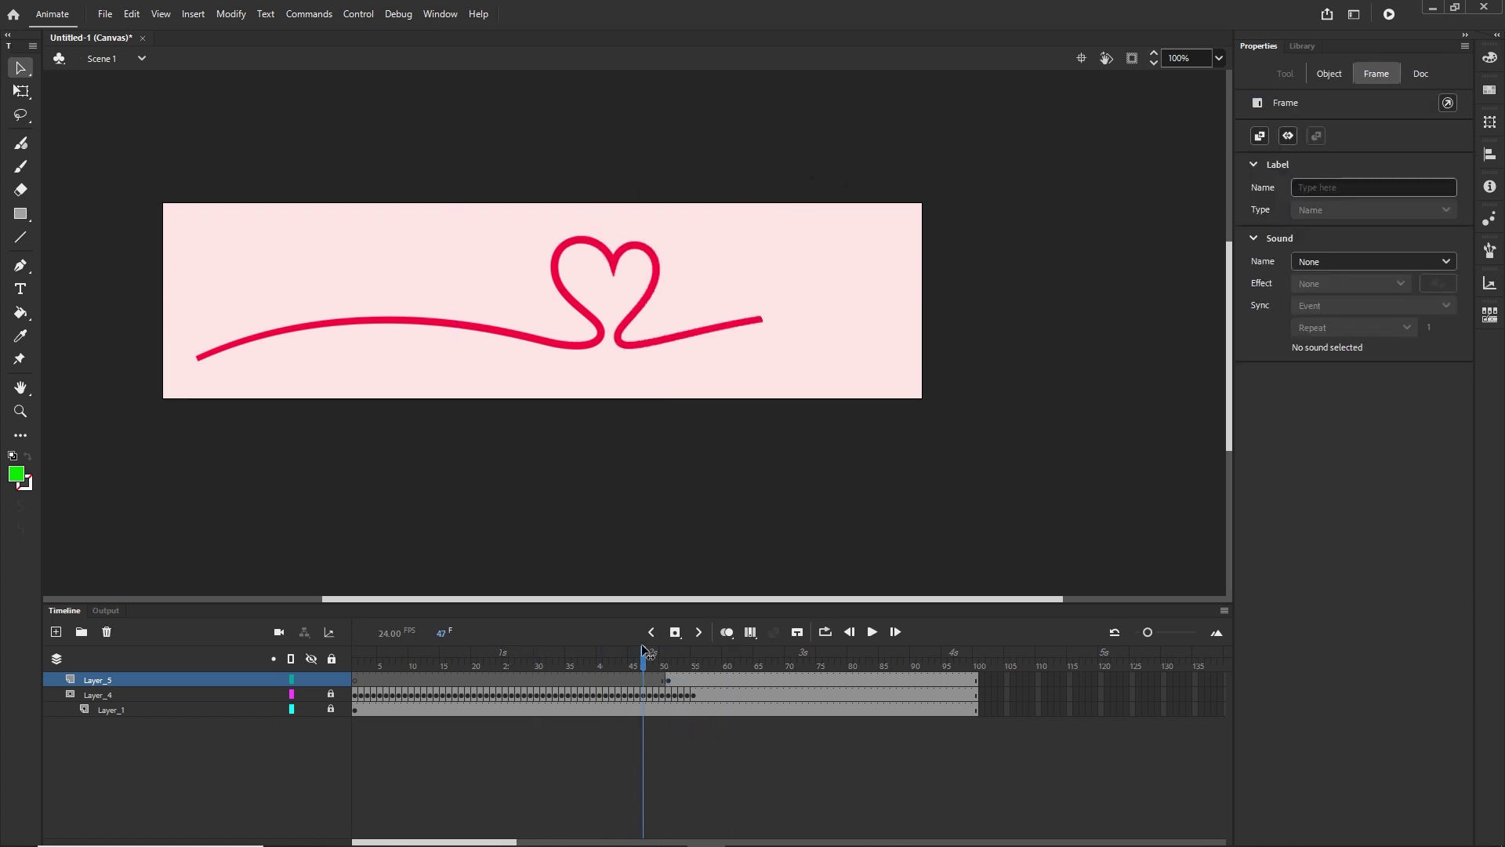
left_click(668, 681)
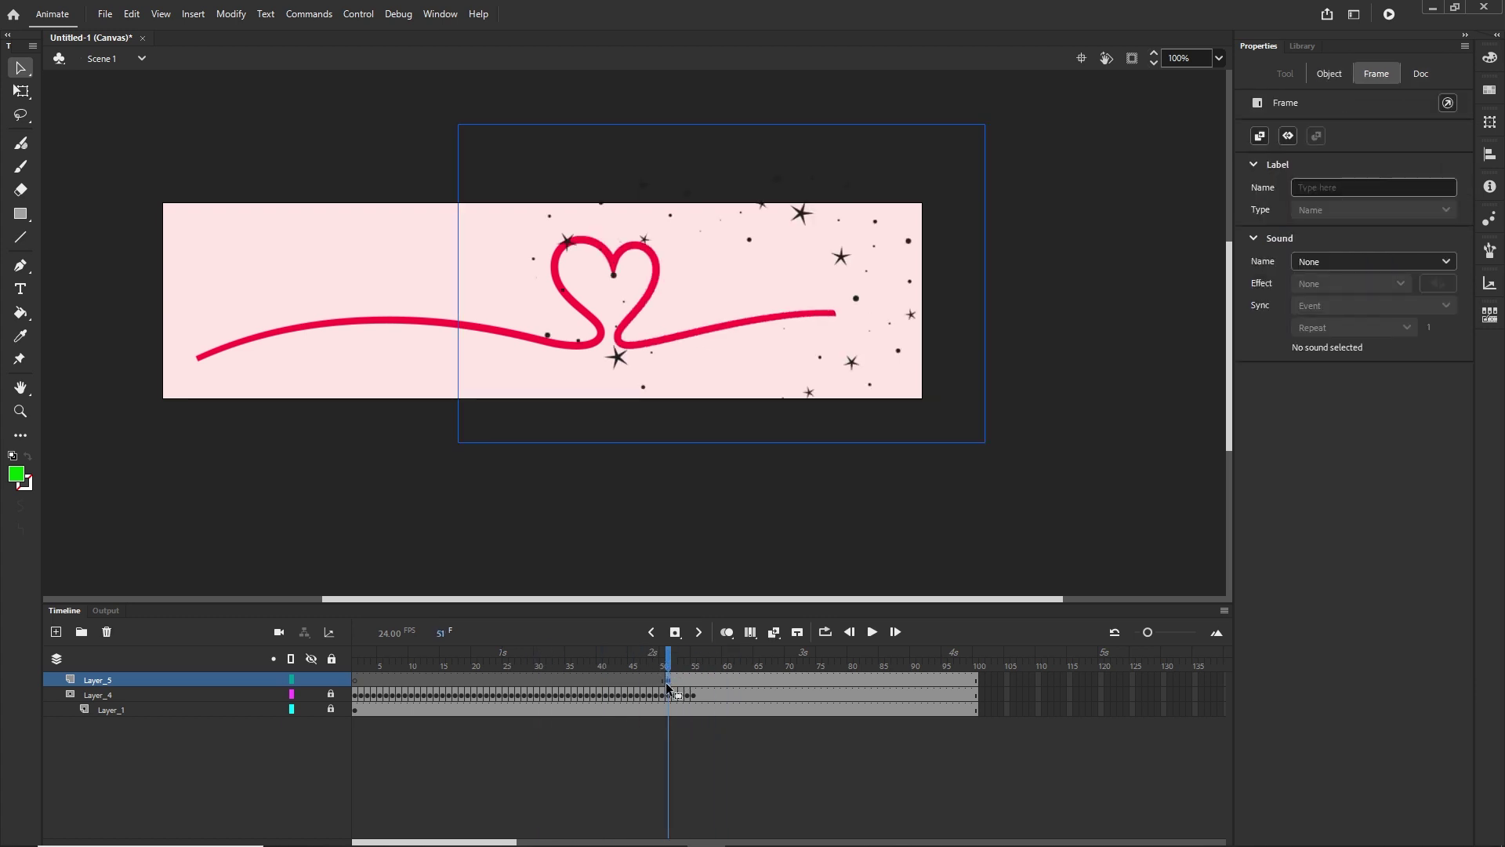
left_click(358, 666)
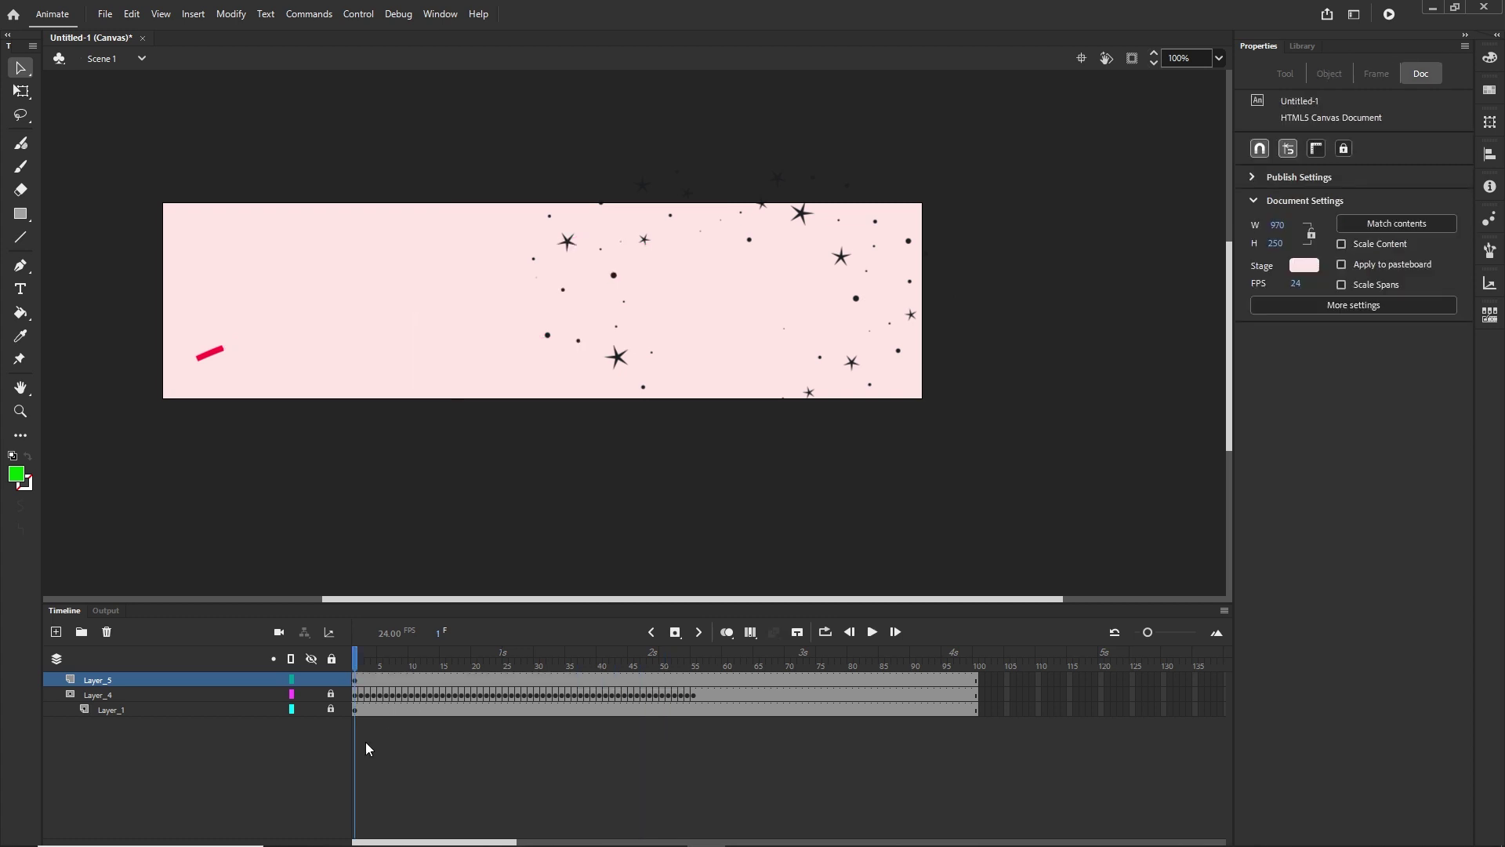
Step: Add a new layer on top, place text.png from the imgs folder on it, and move the lettering to about X 16, Y 27
left_click(54, 635)
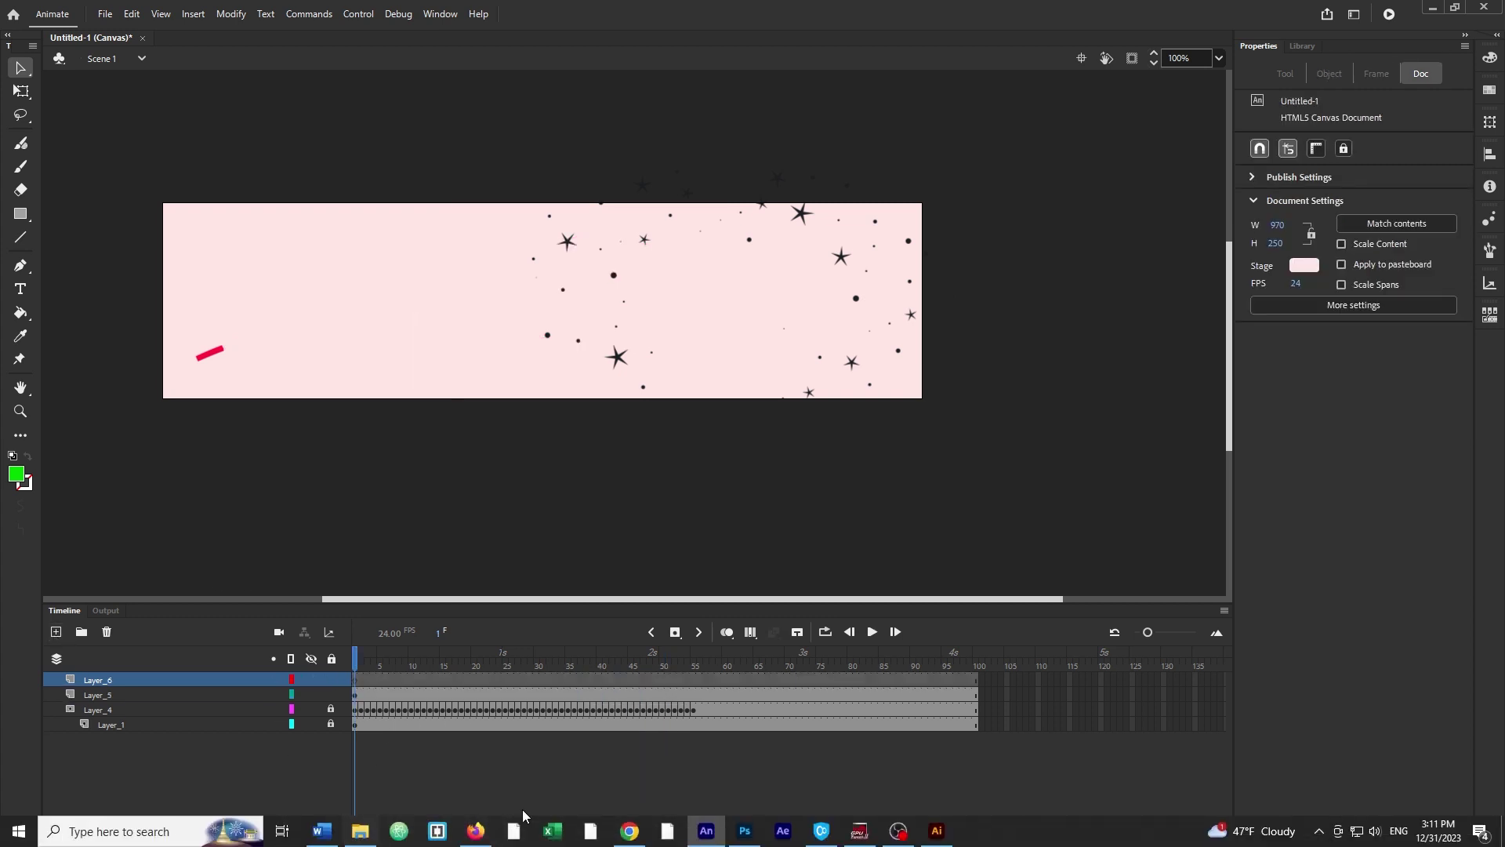
mouse_move(825, 835)
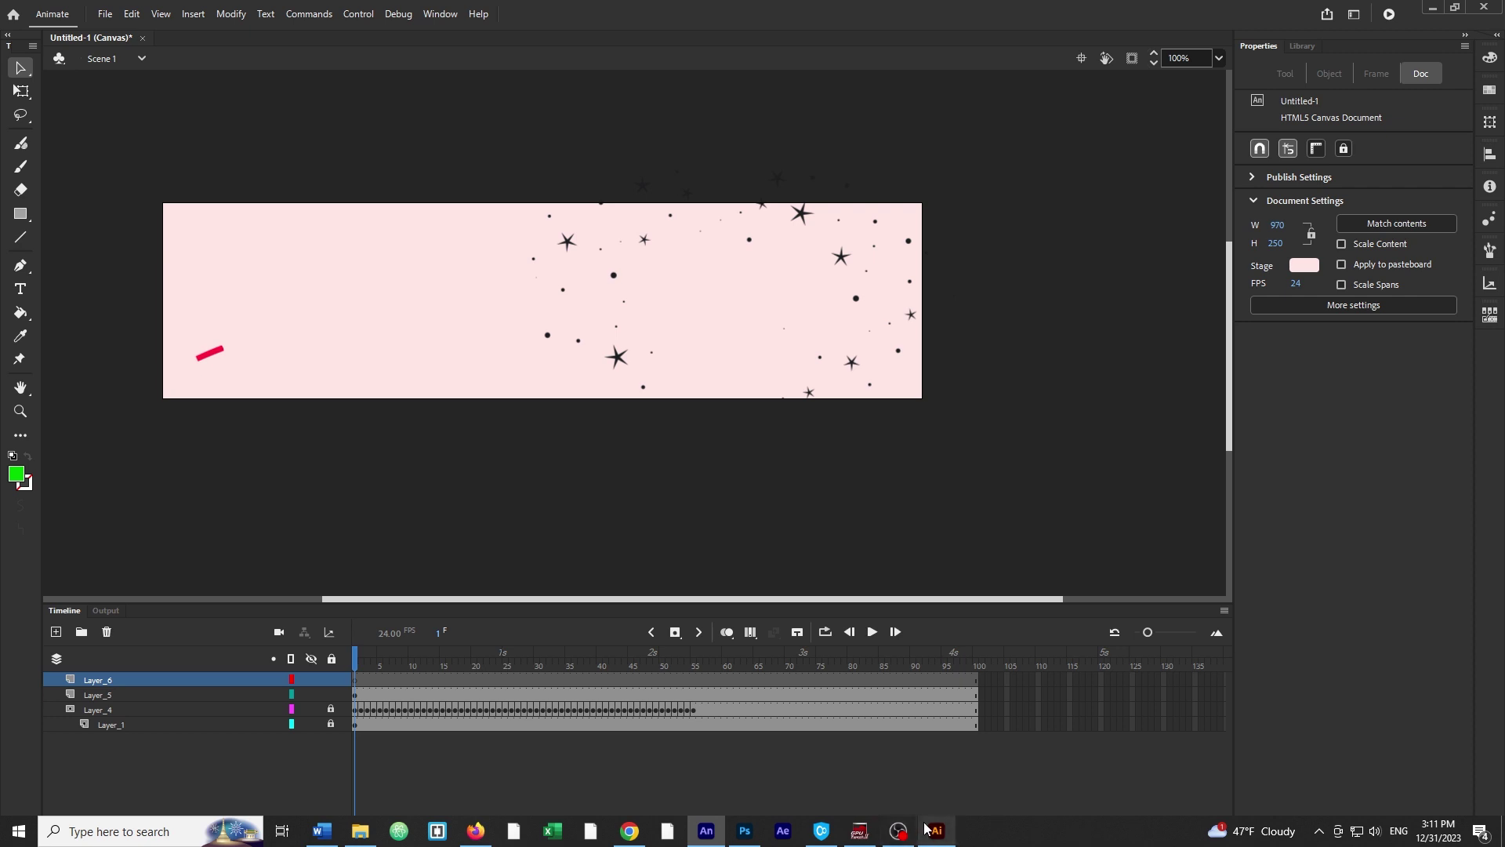
left_click(360, 831)
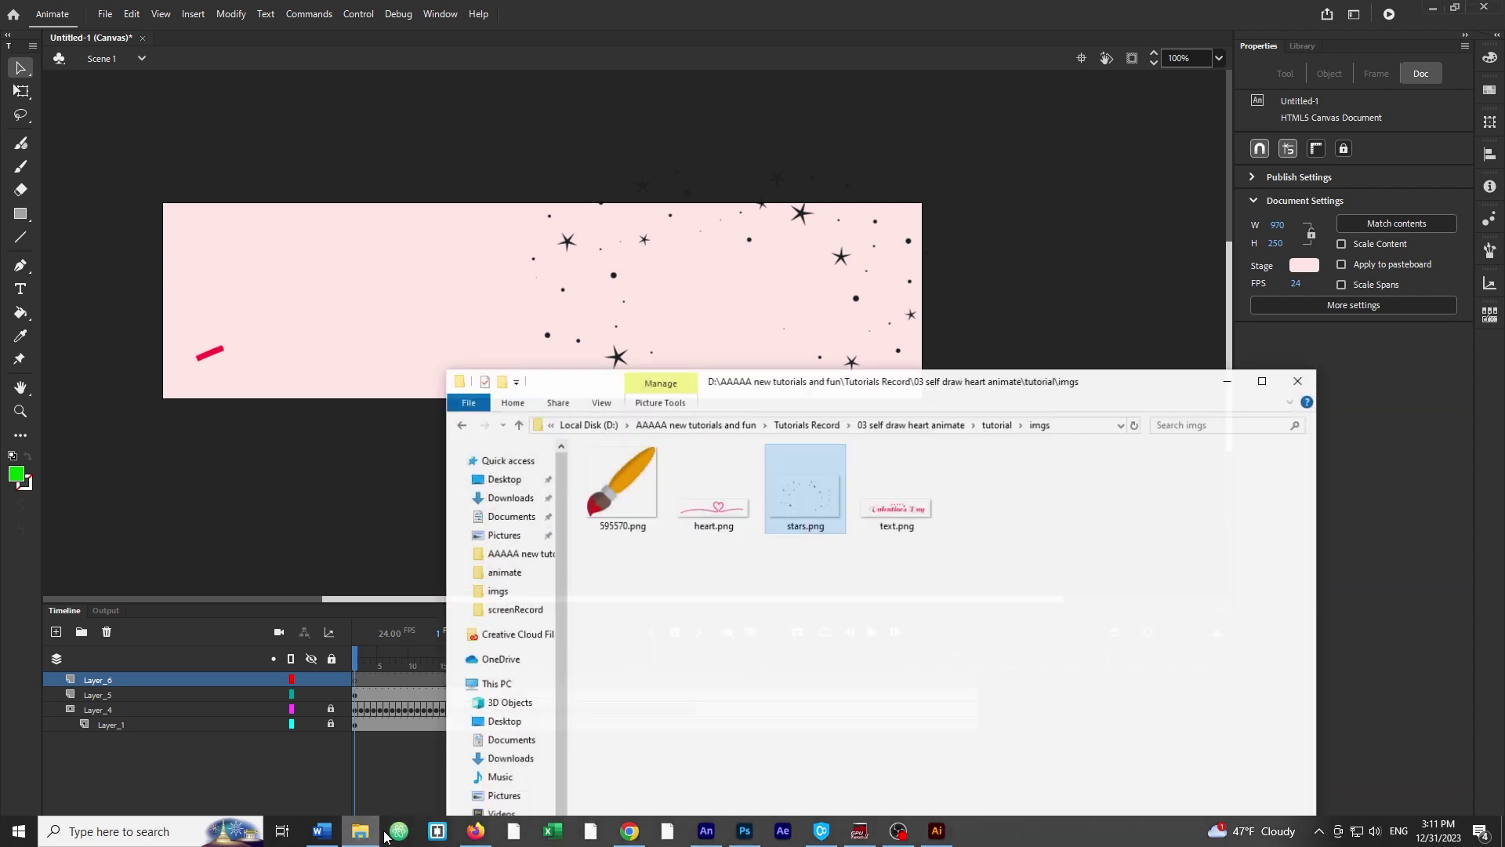
left_click(910, 506)
left_click_drag(912, 508, 470, 362)
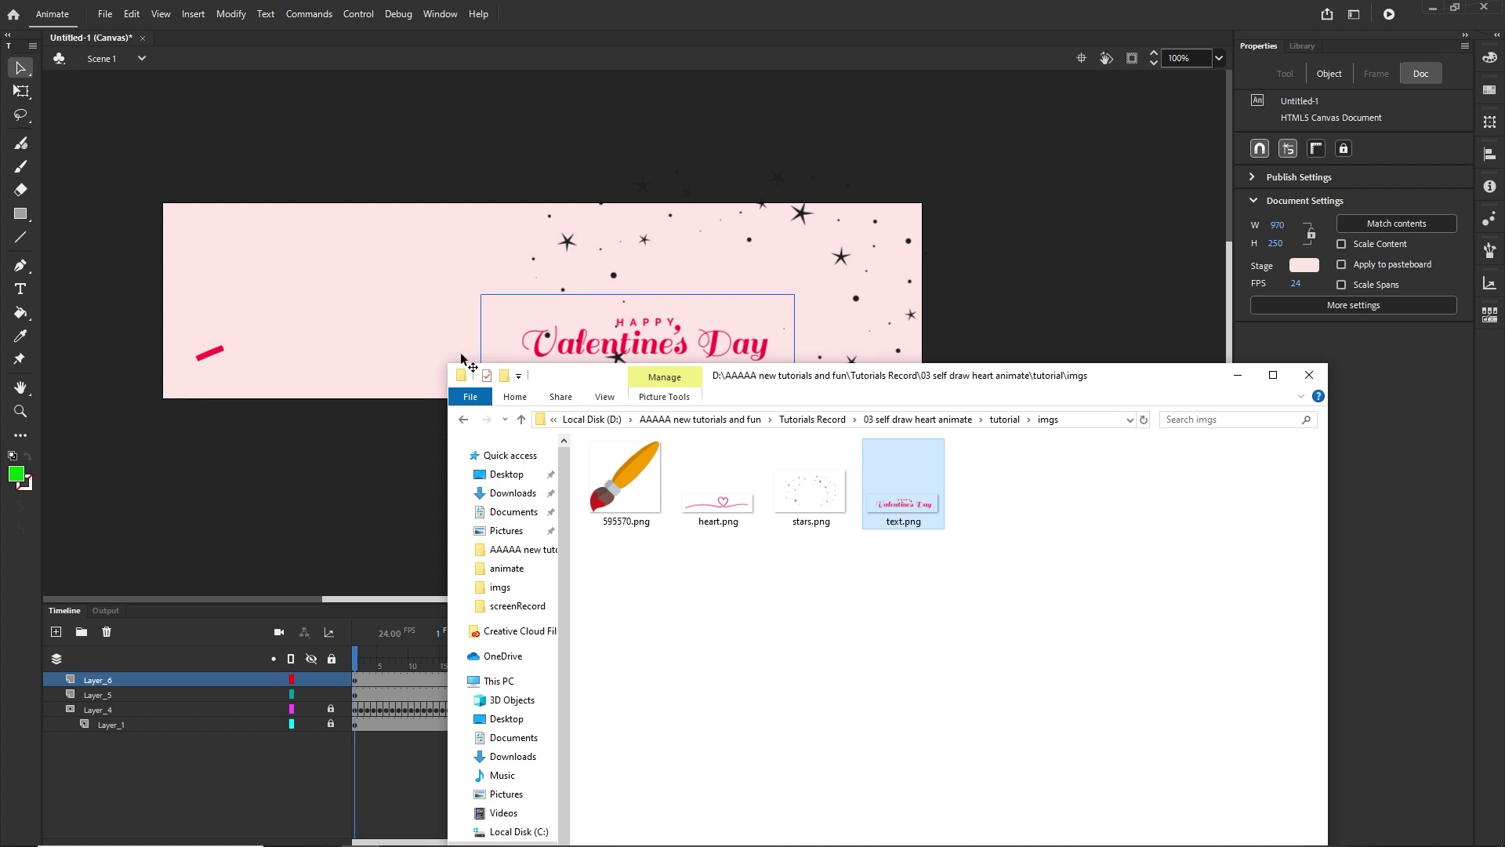
left_click(1239, 377)
left_click_drag(709, 349, 415, 273)
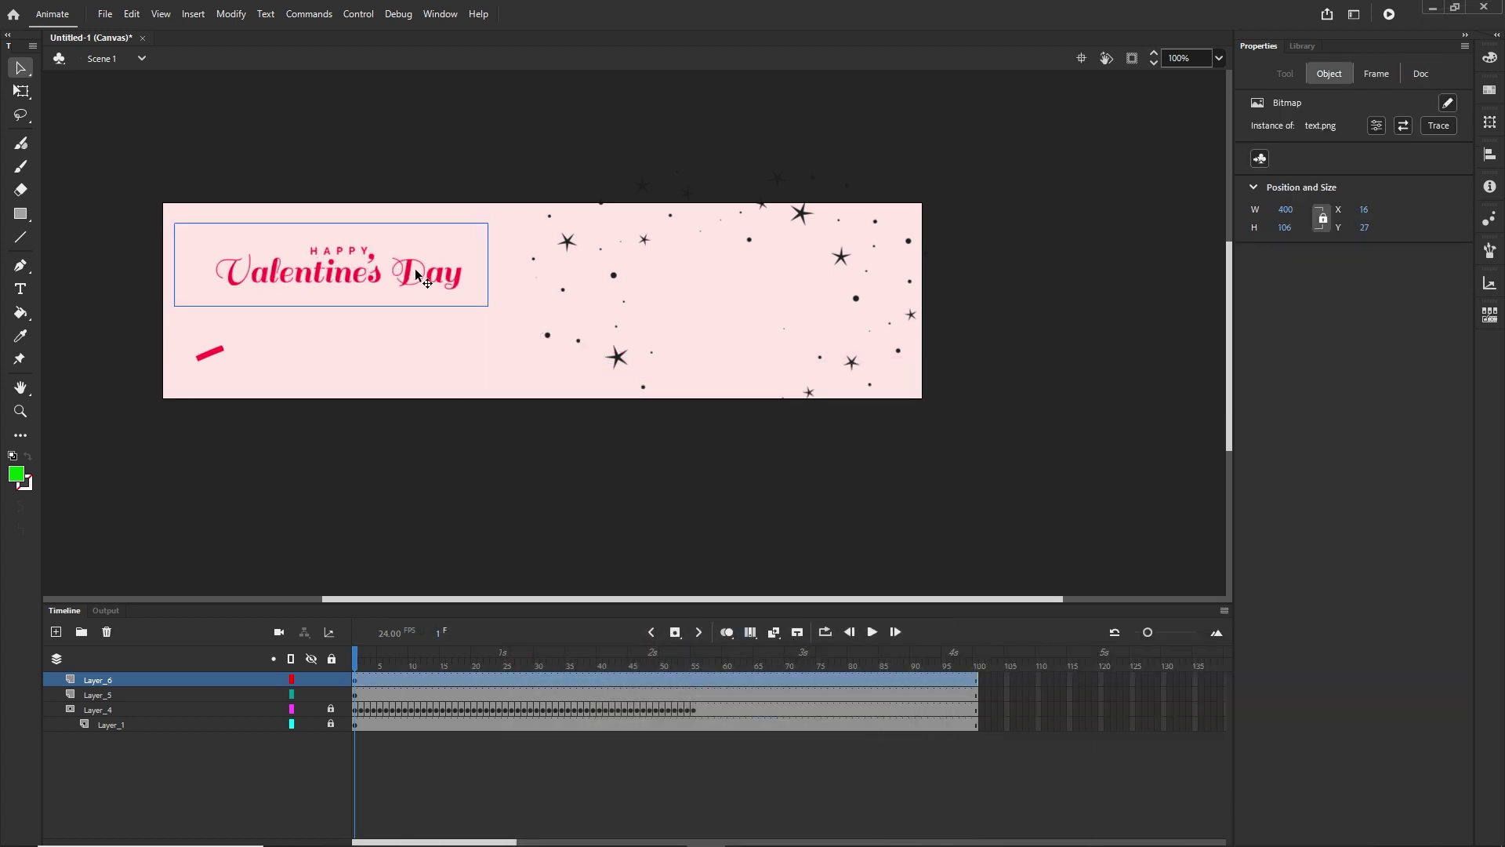
left_click(431, 200)
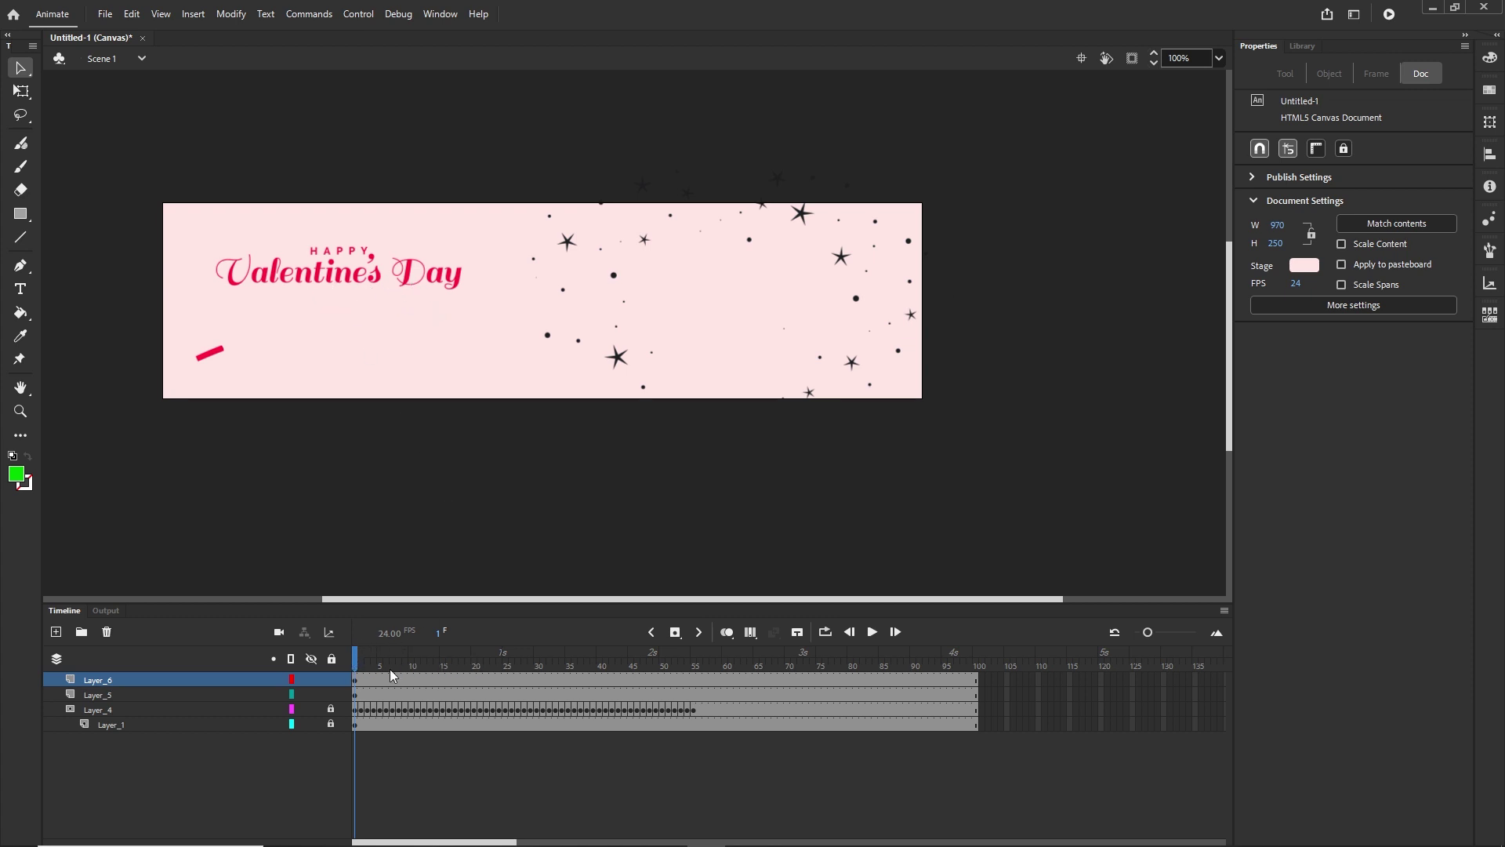
Step: Scrub the animation to frame 41, test the banner in the browser, and return to Animate
left_click_drag(350, 660, 603, 643)
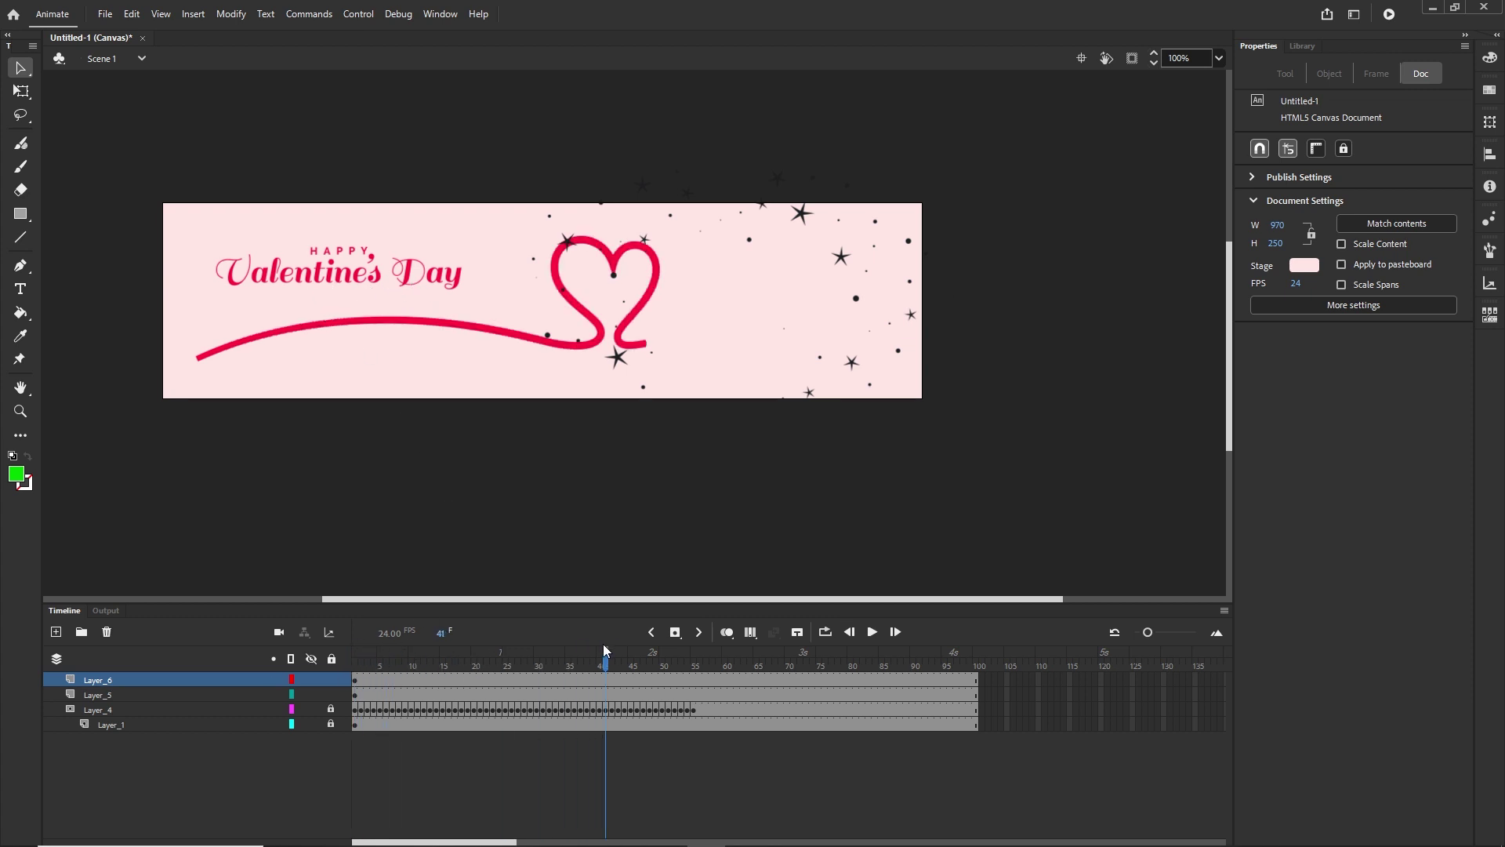
key("ctrl+Return")
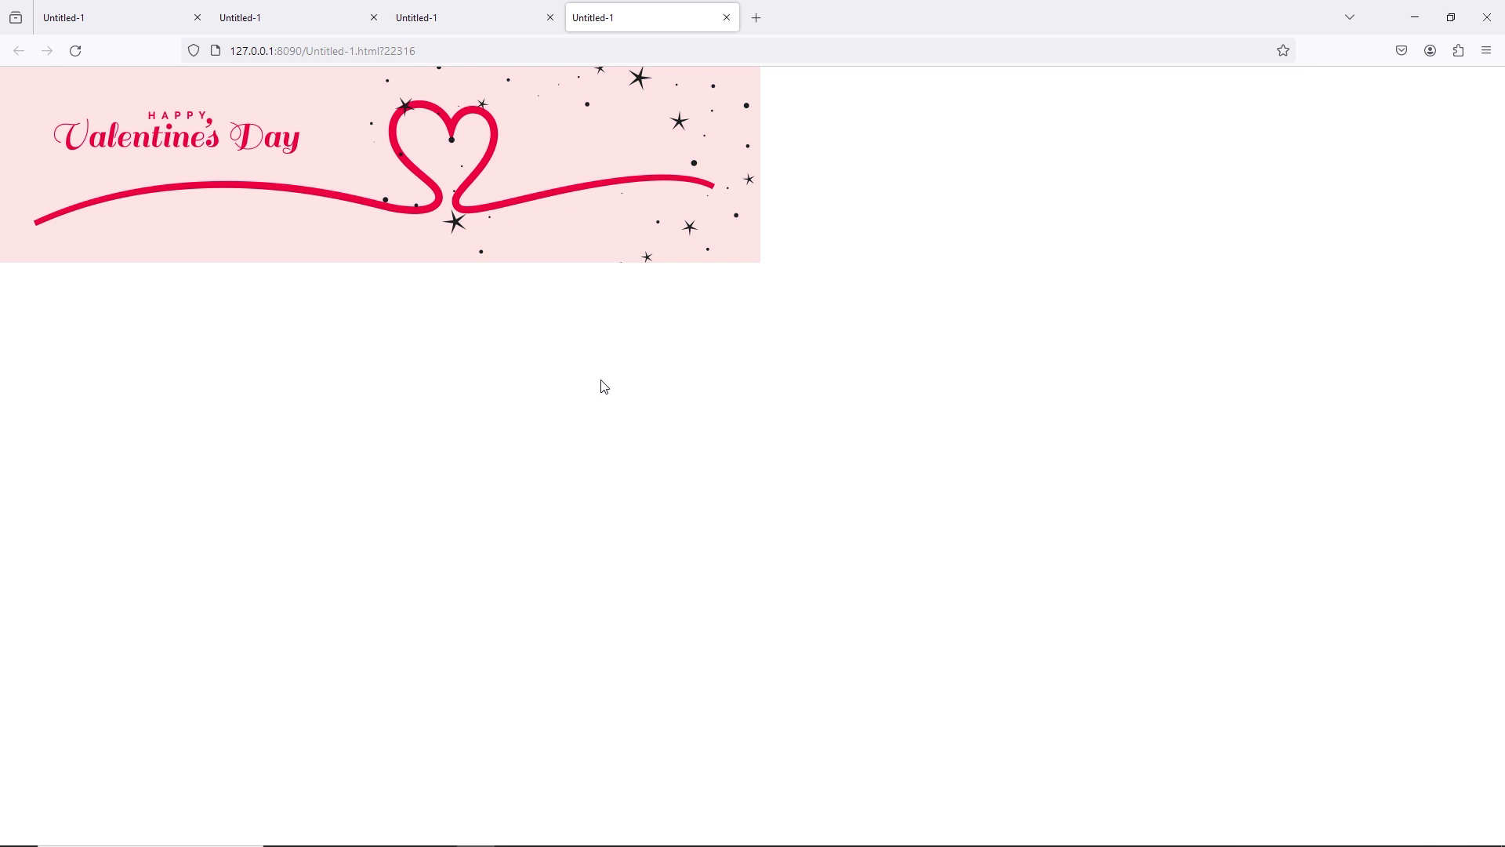
mouse_move(618, 830)
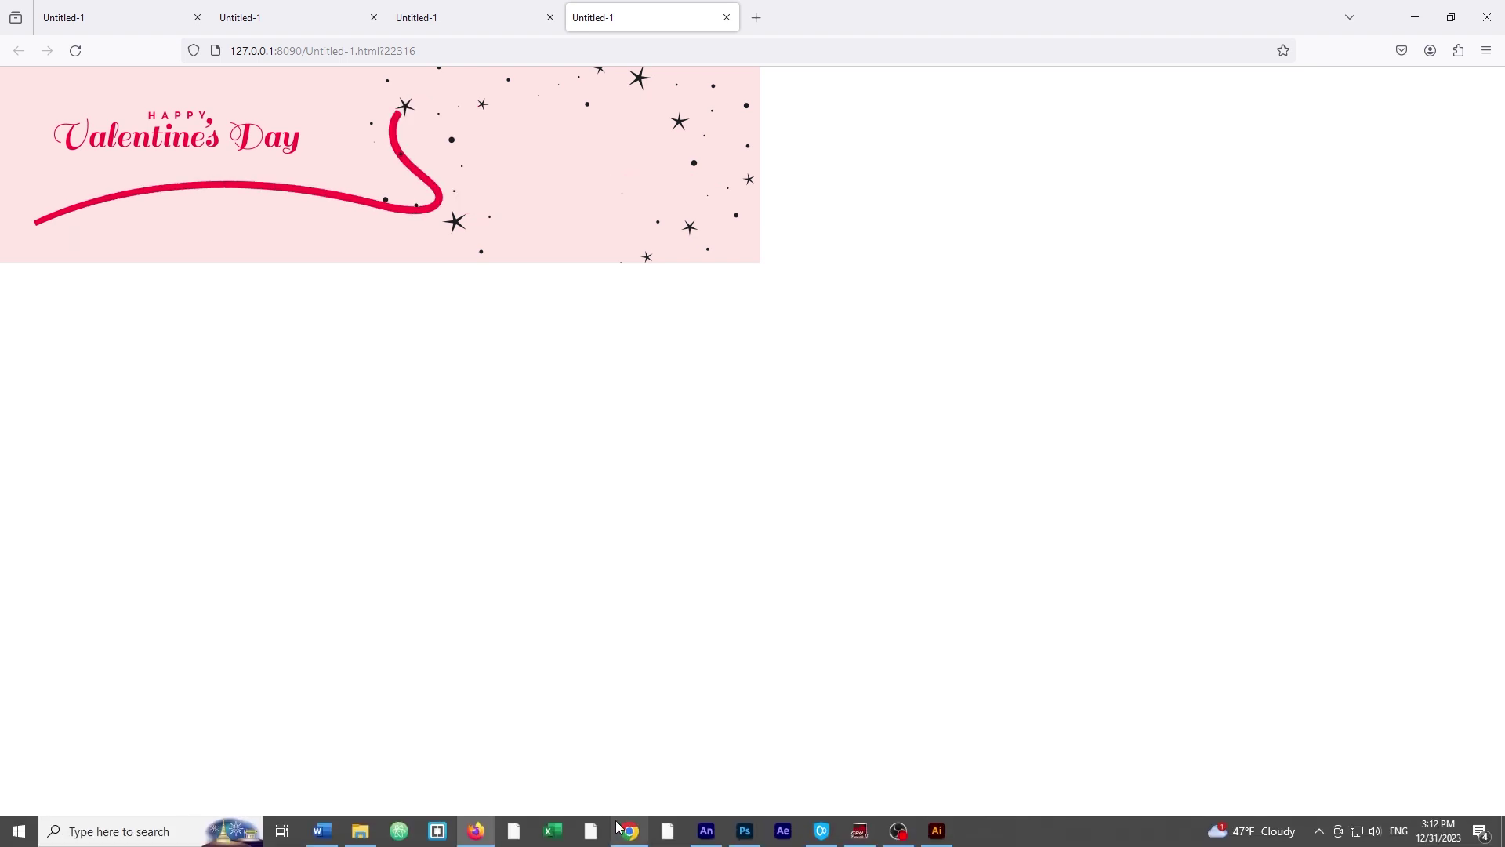
left_click(707, 830)
left_click(69, 611)
Step: Add a new layer above the lettering and place the paintbrush image 595570.png from the imgs folder on it at frame 41
mouse_move(352, 838)
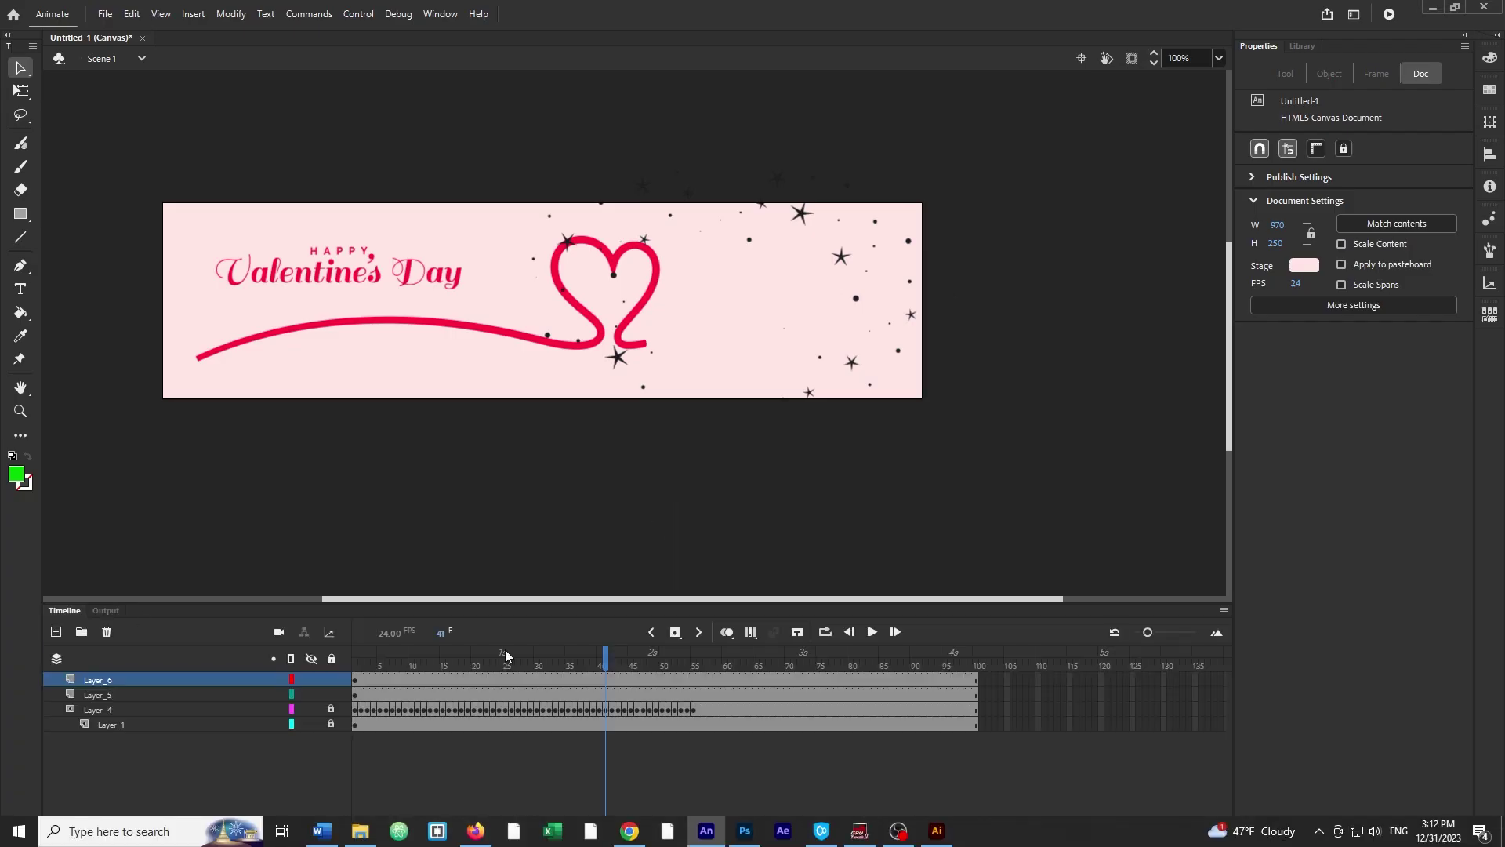
left_click(358, 833)
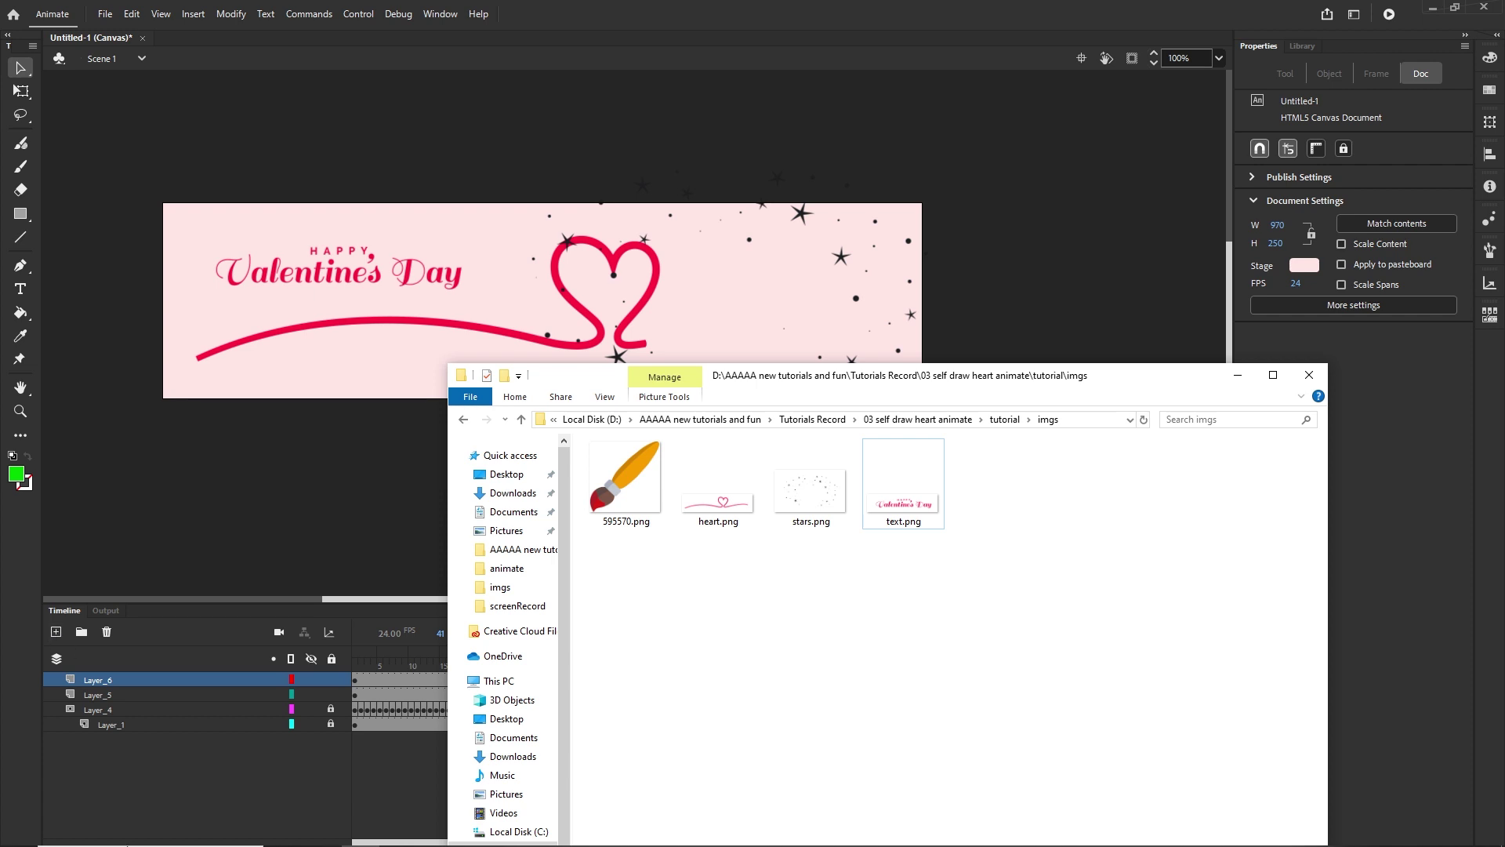
left_click(58, 637)
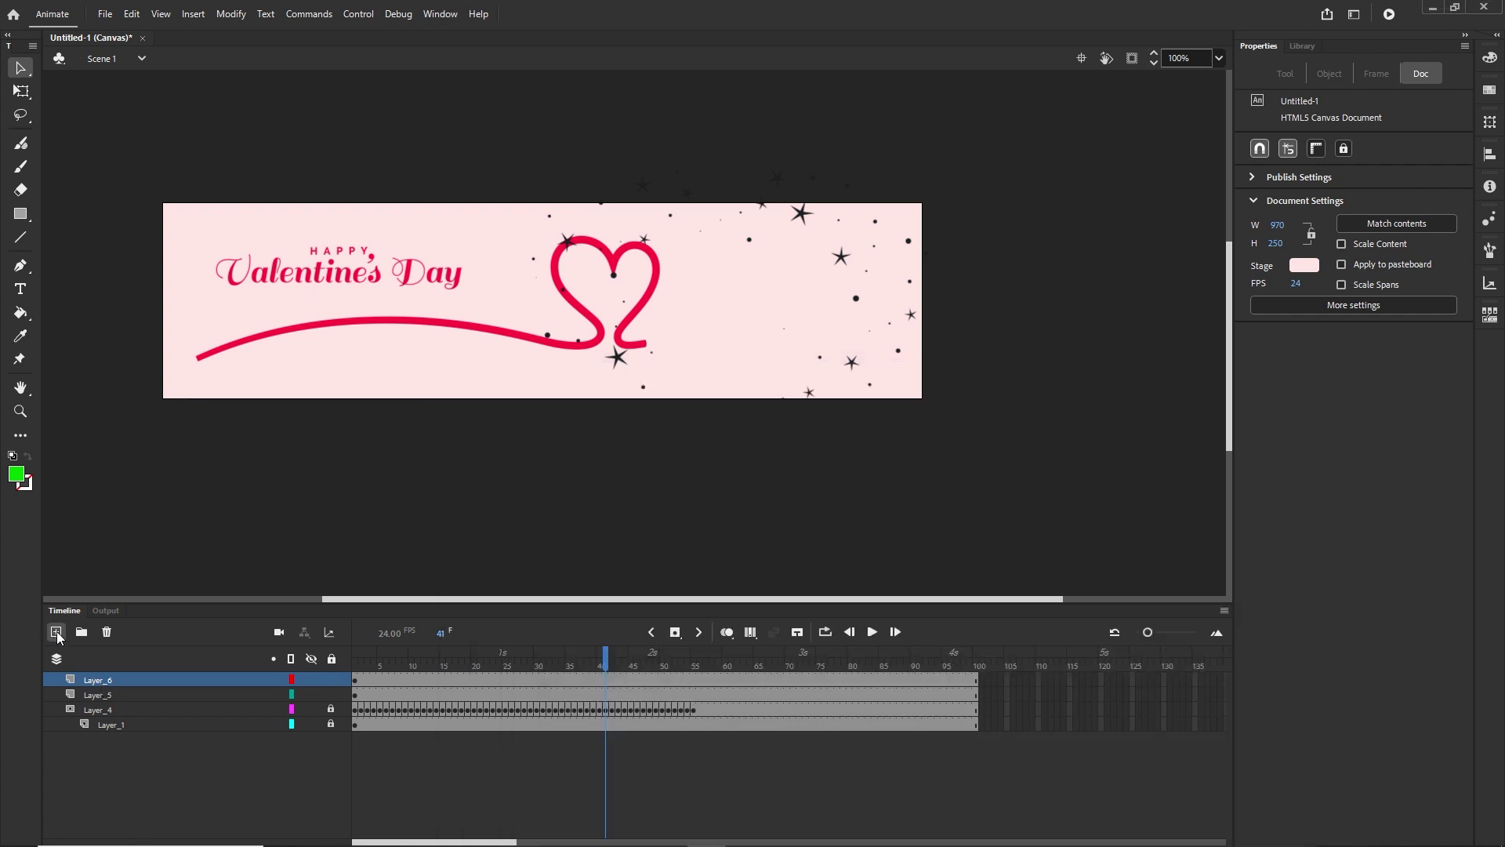
left_click(351, 837)
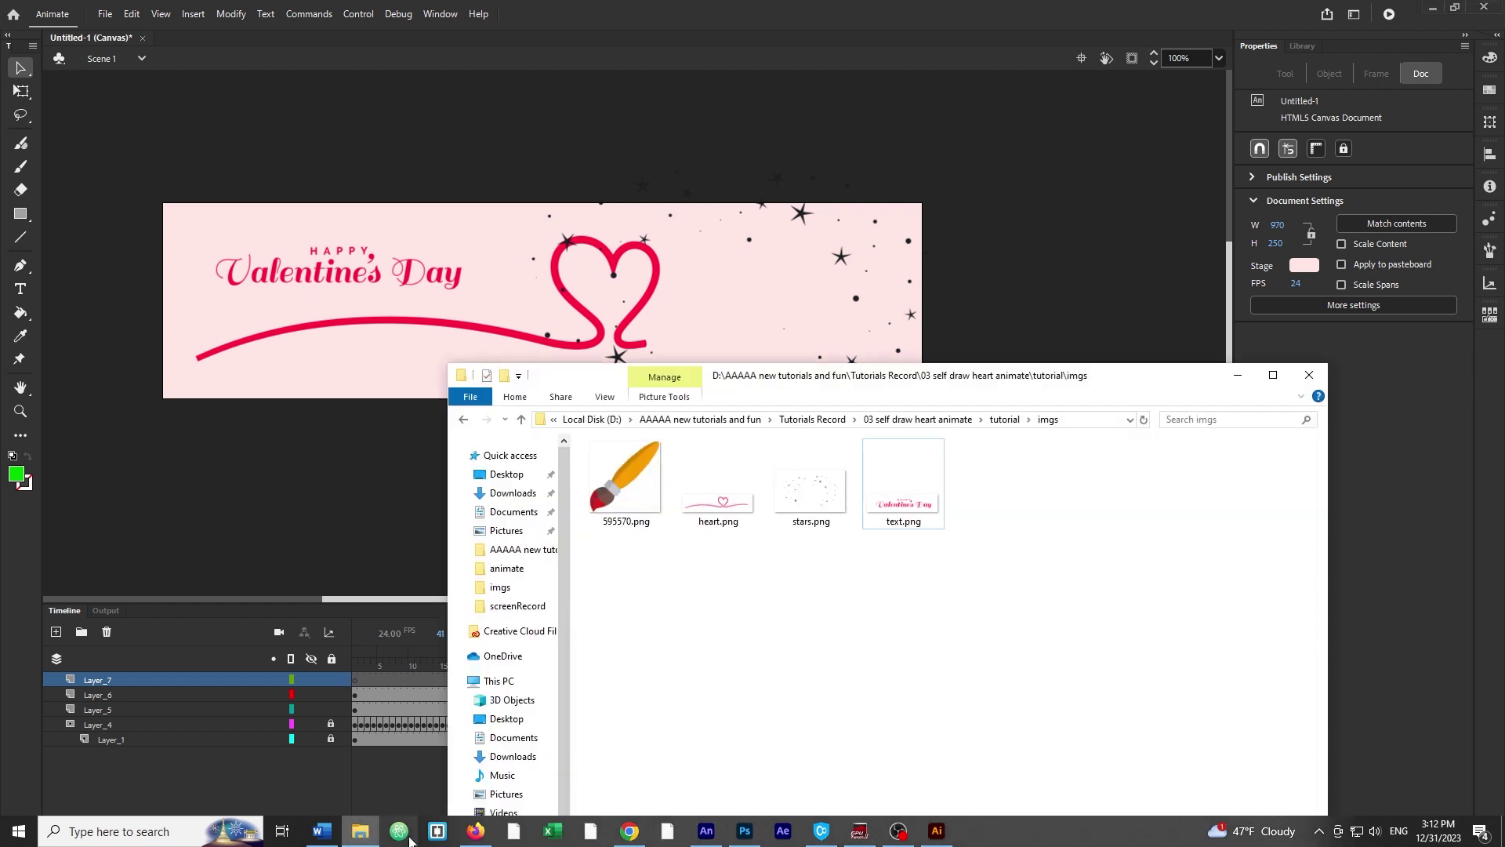
mouse_move(616, 519)
left_mouse_down()
mouse_move(538, 506)
mouse_move(405, 311)
left_mouse_up()
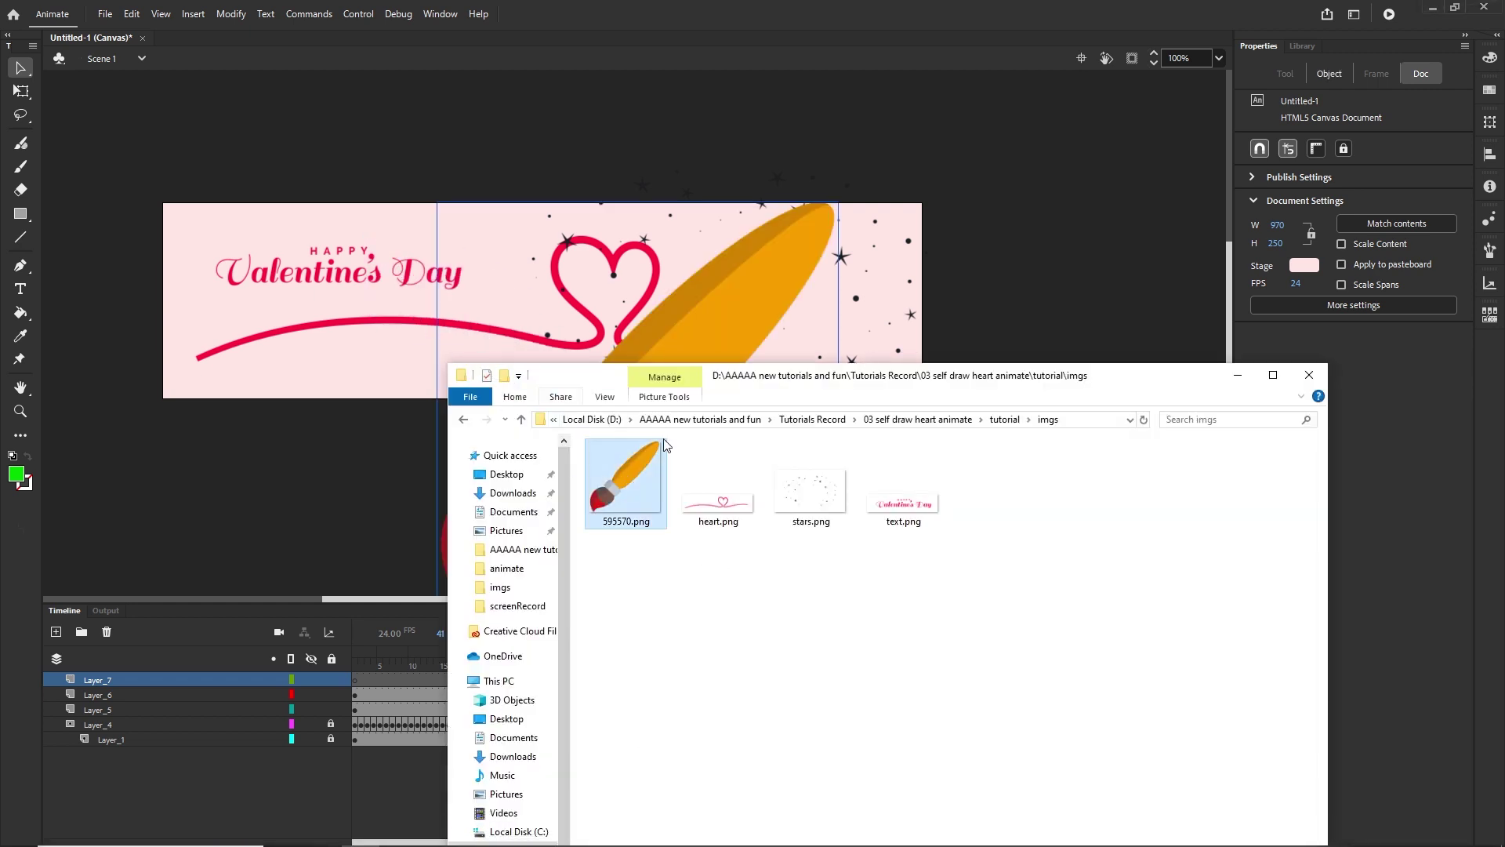
left_click(1238, 376)
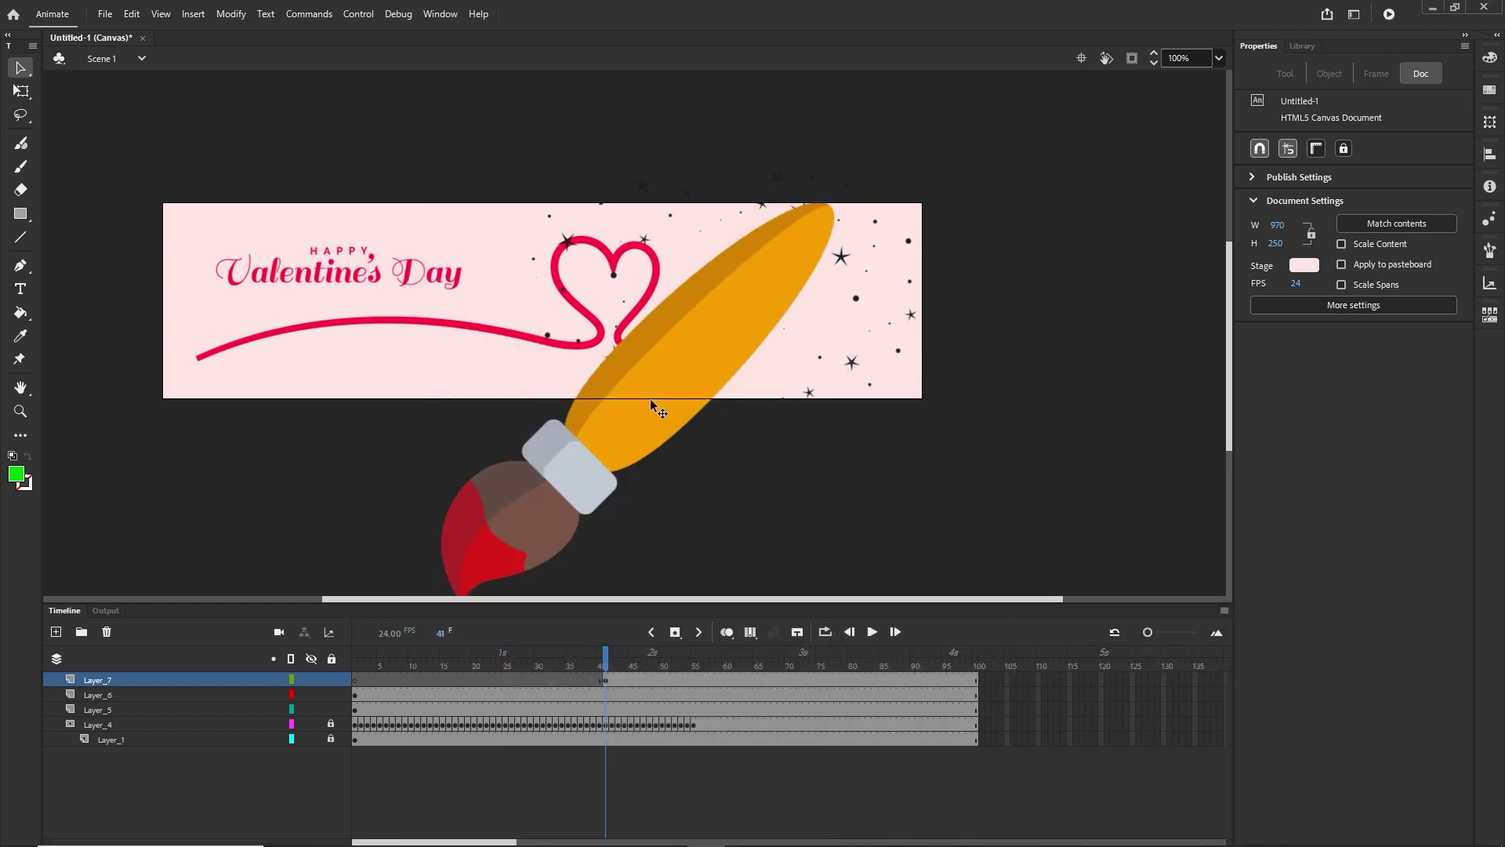
Step: Scale the paintbrush image down to about 136 × 136 px and move it over the lettering, to about X 148, Y 40
left_click(666, 415)
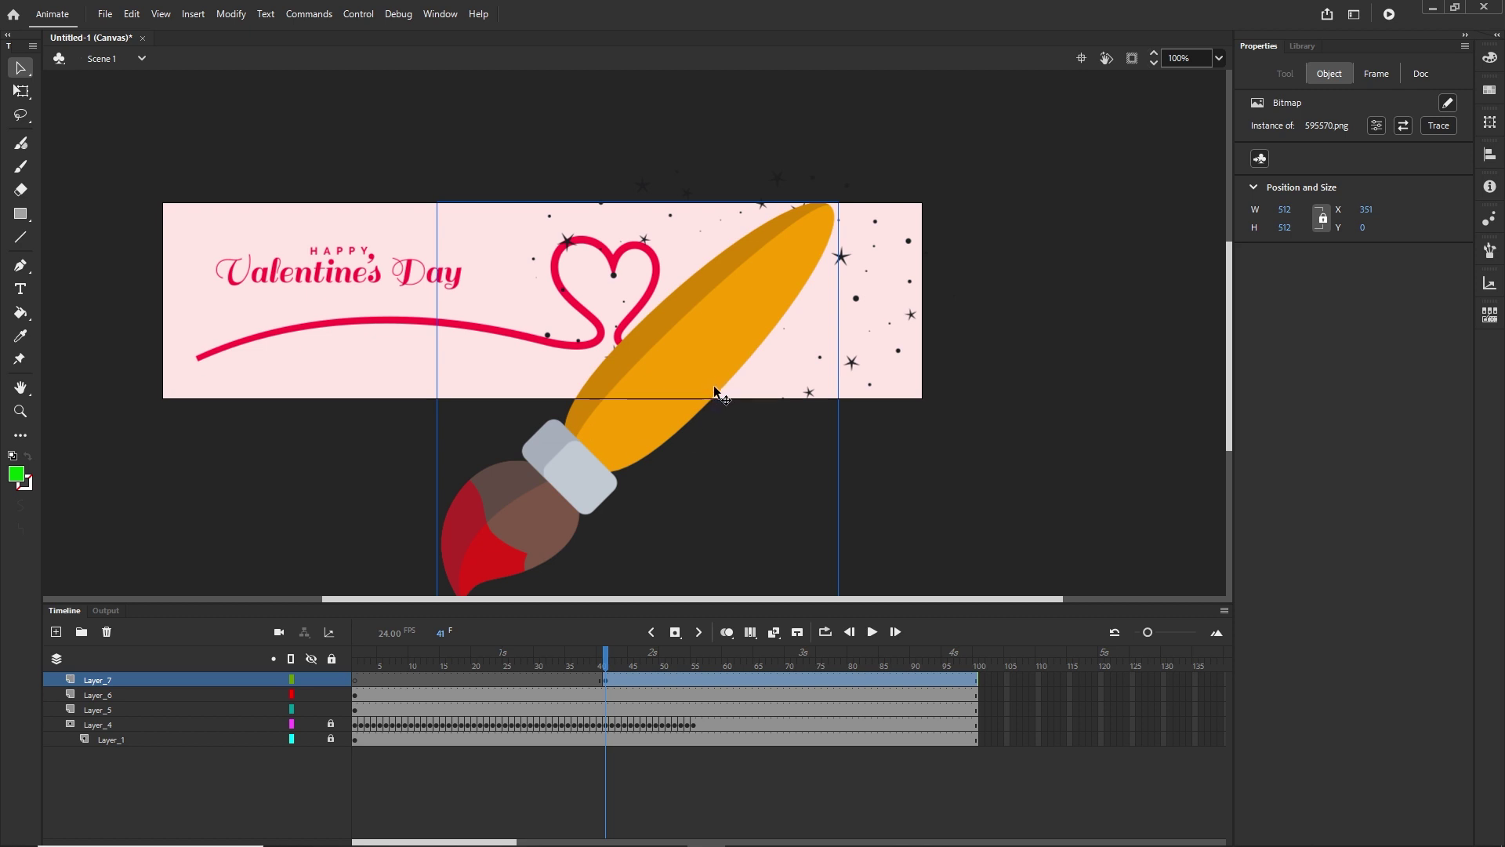
key("q")
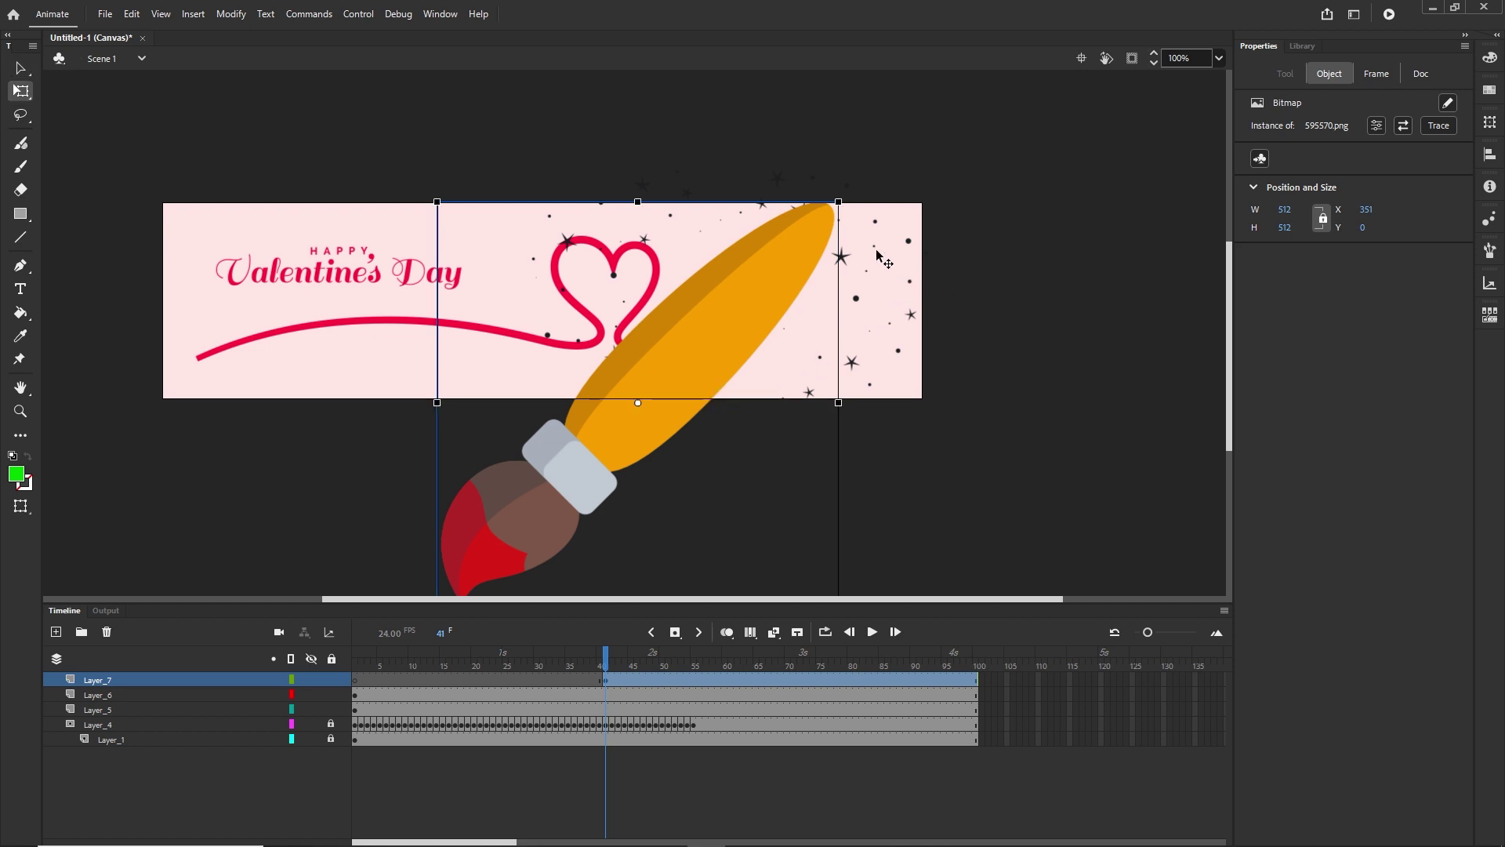
left_click_drag(839, 204, 695, 335)
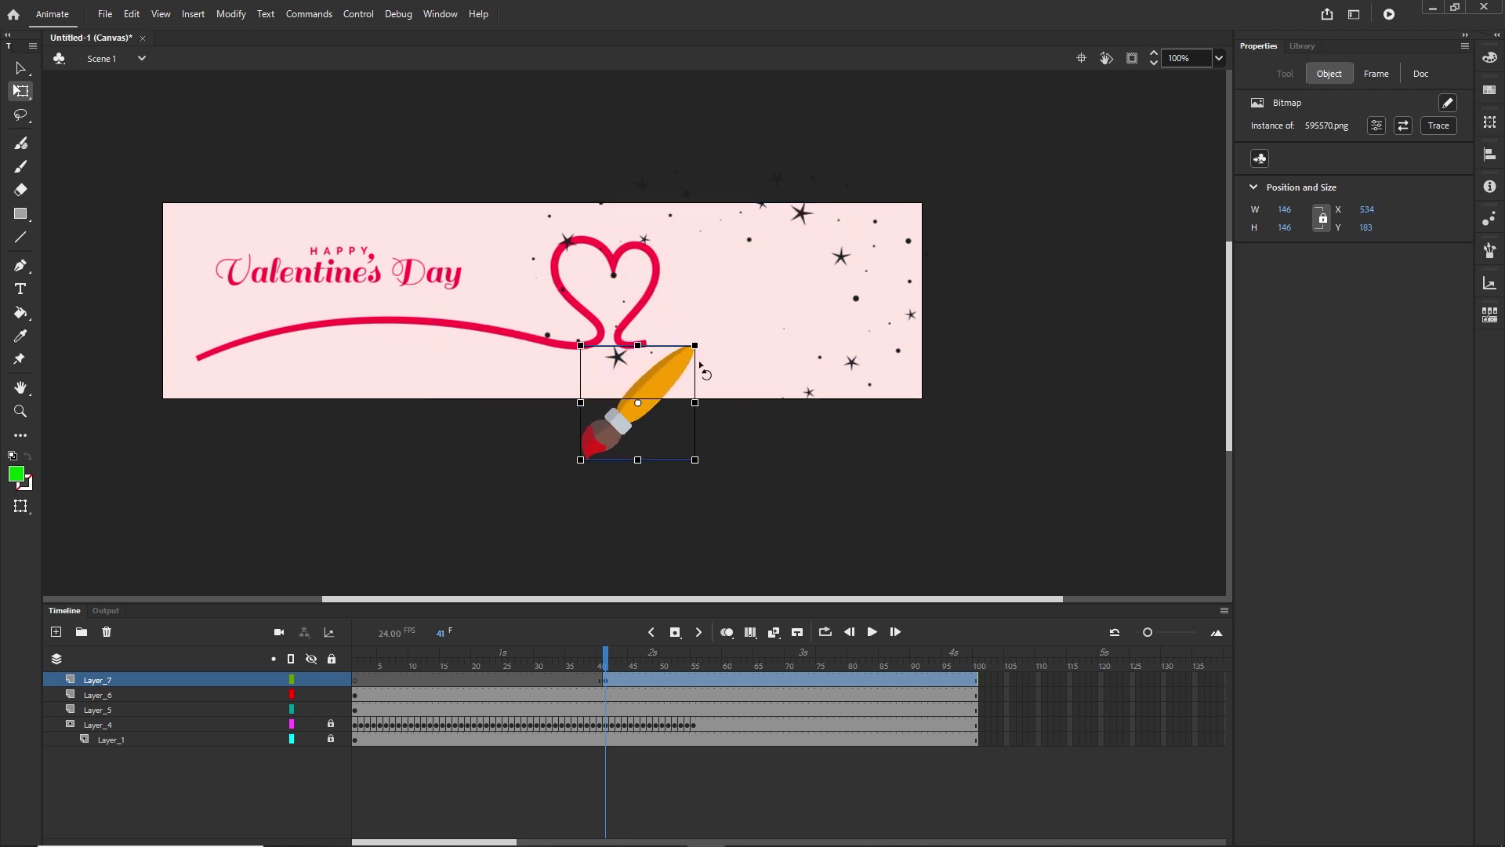
left_click_drag(665, 387, 357, 271)
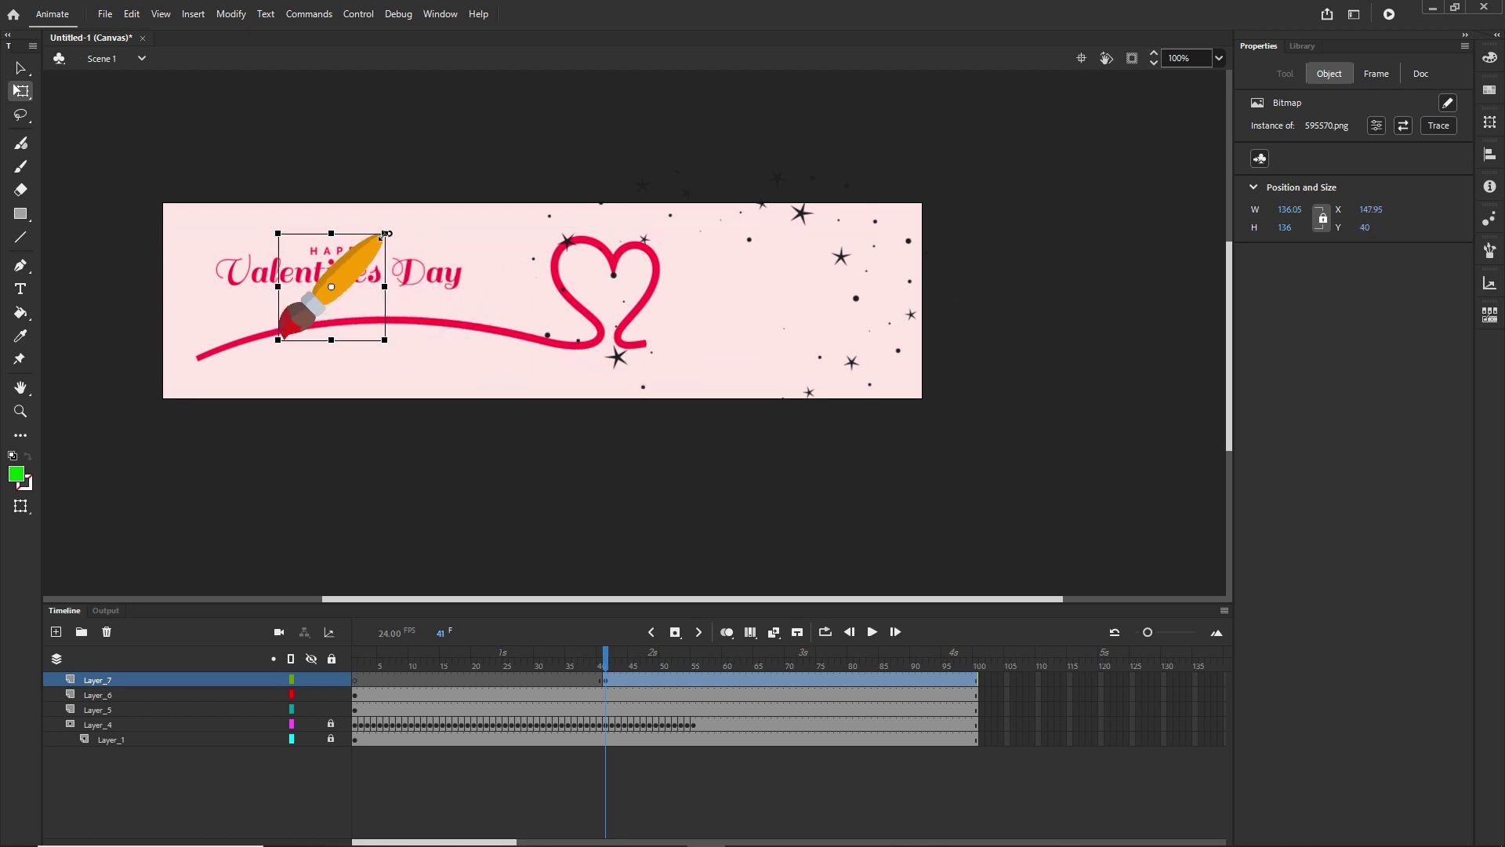
Step: Move the paintbrush layer's keyframe from frame 41 to frame 1
left_click(690, 761)
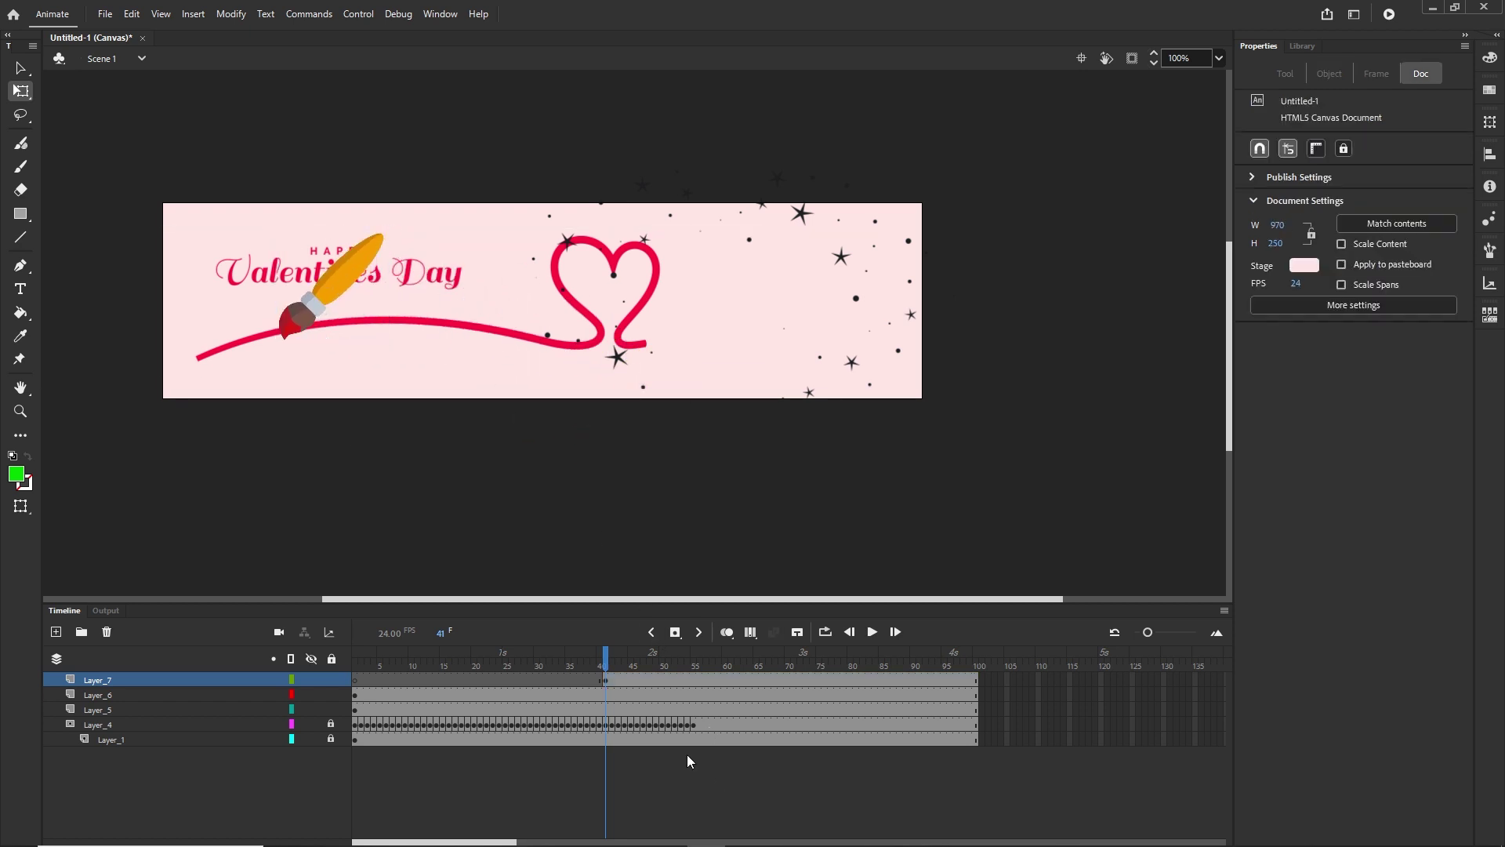
left_click(605, 682)
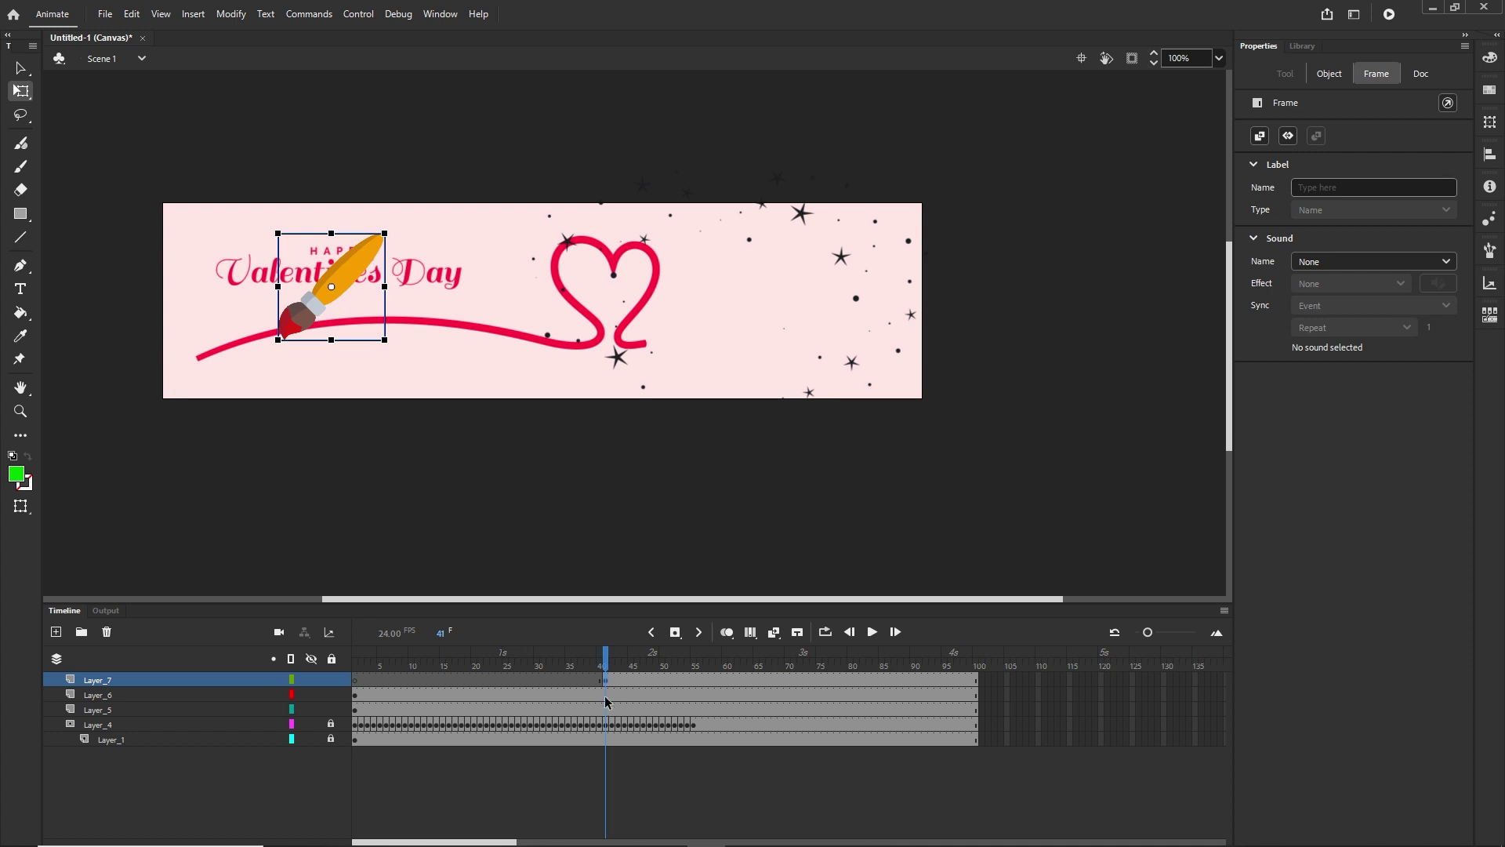
left_click(357, 680)
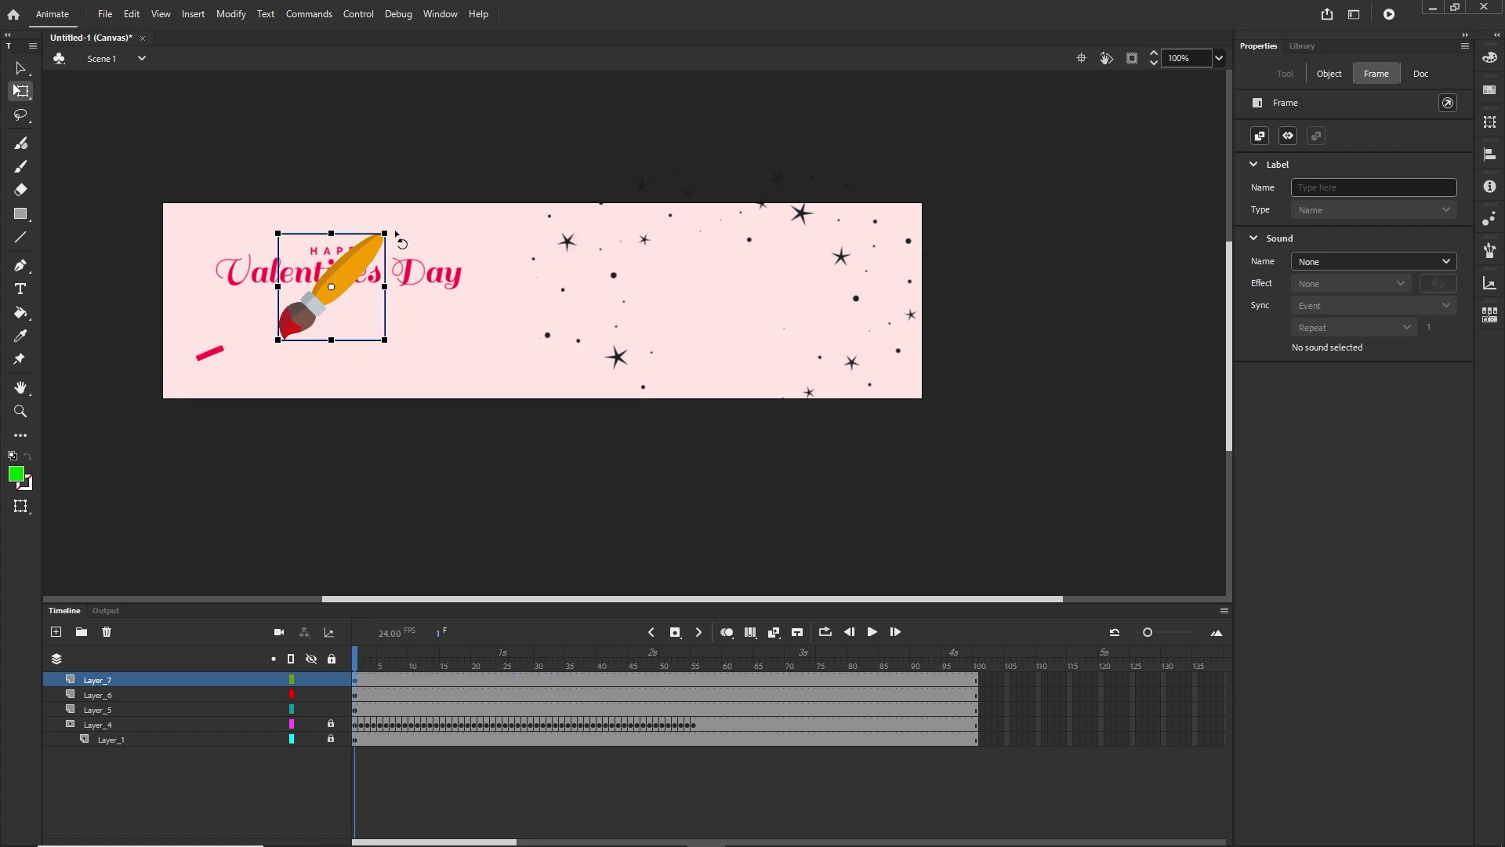
Step: Rotate the paintbrush with Free Transform so its bristles point down to the right, and place its tip at the line's start near the banner's left edge
left_click_drag(29, 105, 82, 105)
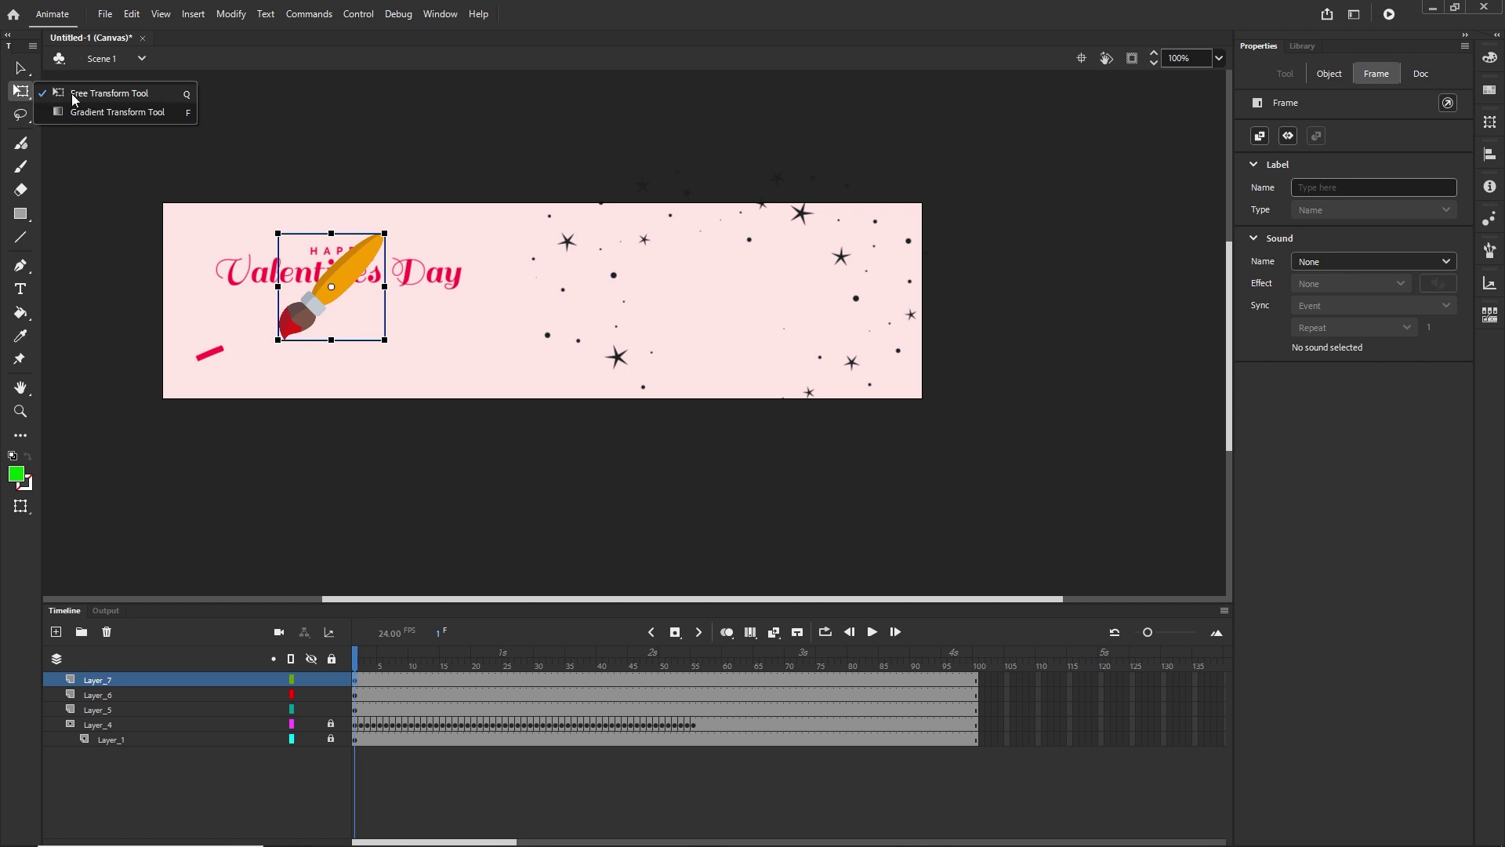
mouse_move(397, 234)
left_mouse_down()
mouse_move(292, 196)
mouse_move(267, 224)
left_mouse_up()
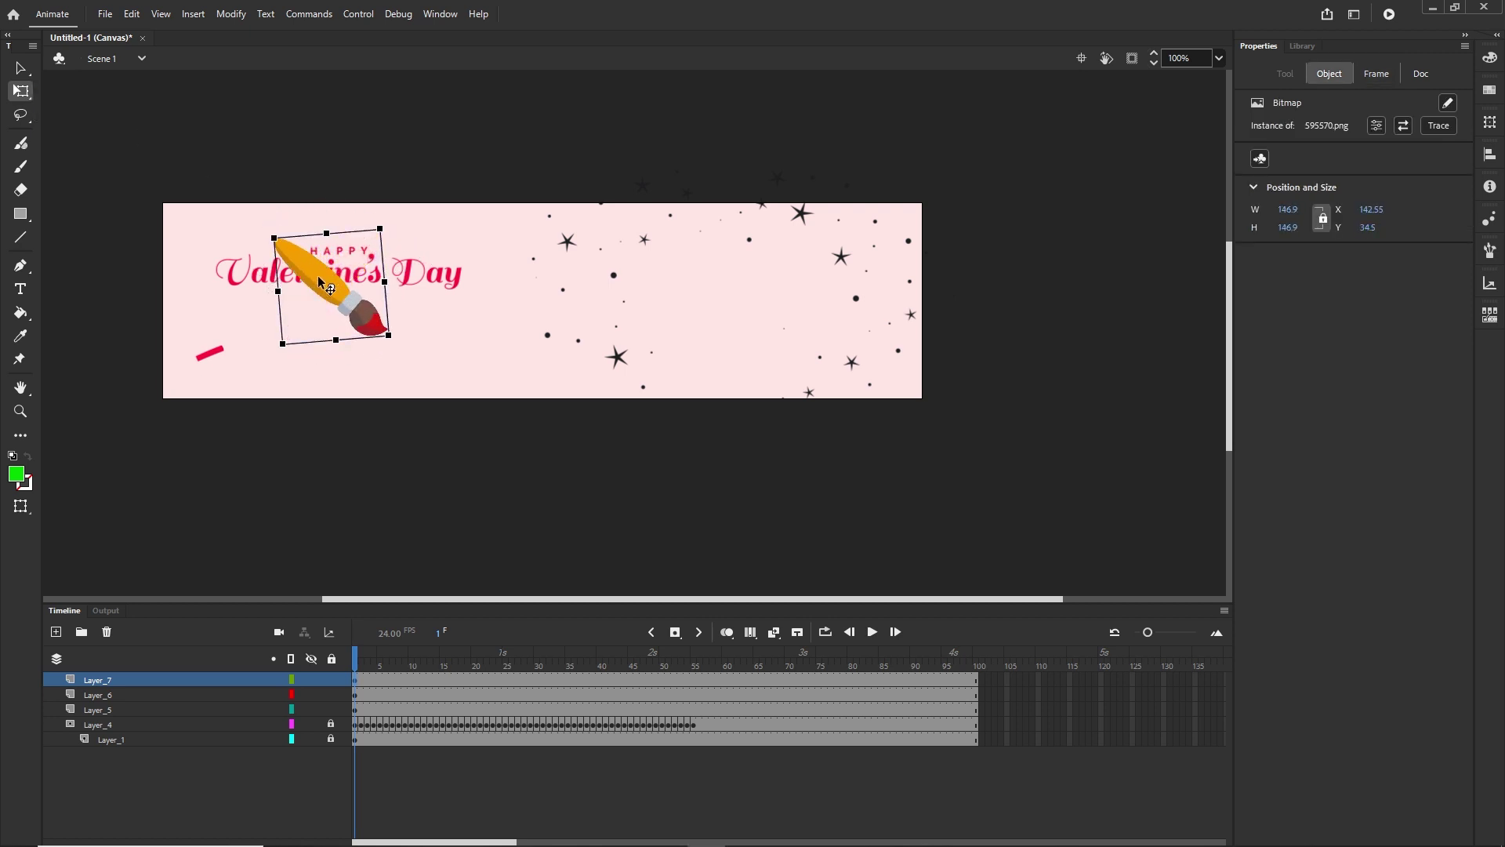
mouse_move(323, 280)
left_mouse_down()
mouse_move(191, 322)
mouse_move(161, 309)
left_mouse_up()
left_click(422, 748)
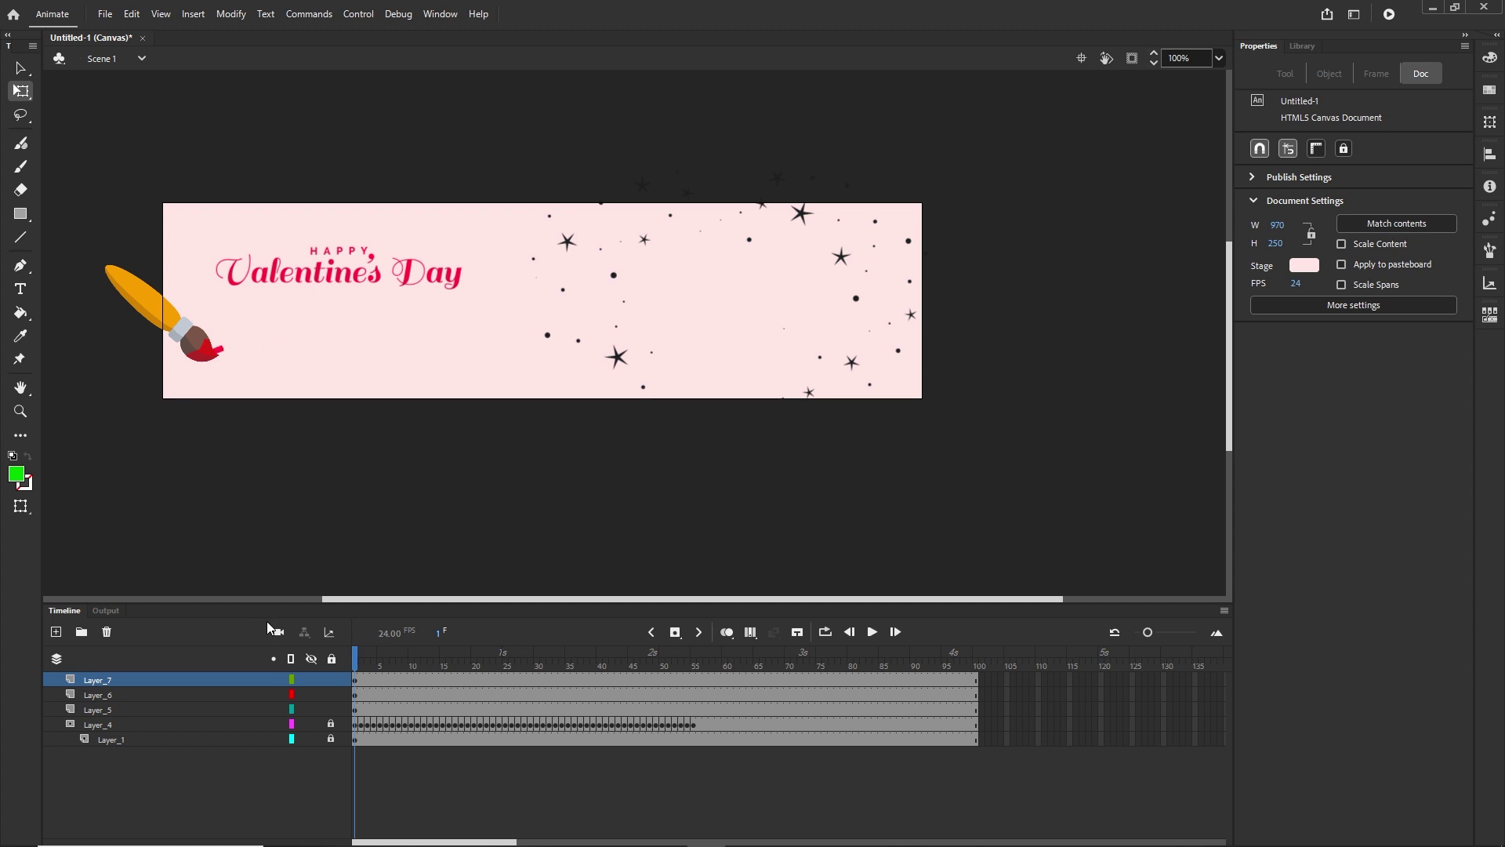
Step: Add a paintbrush keyframe at frame 2 and move the brush tip to the line's current end, at X -33.45, Y 46.55
key(".")
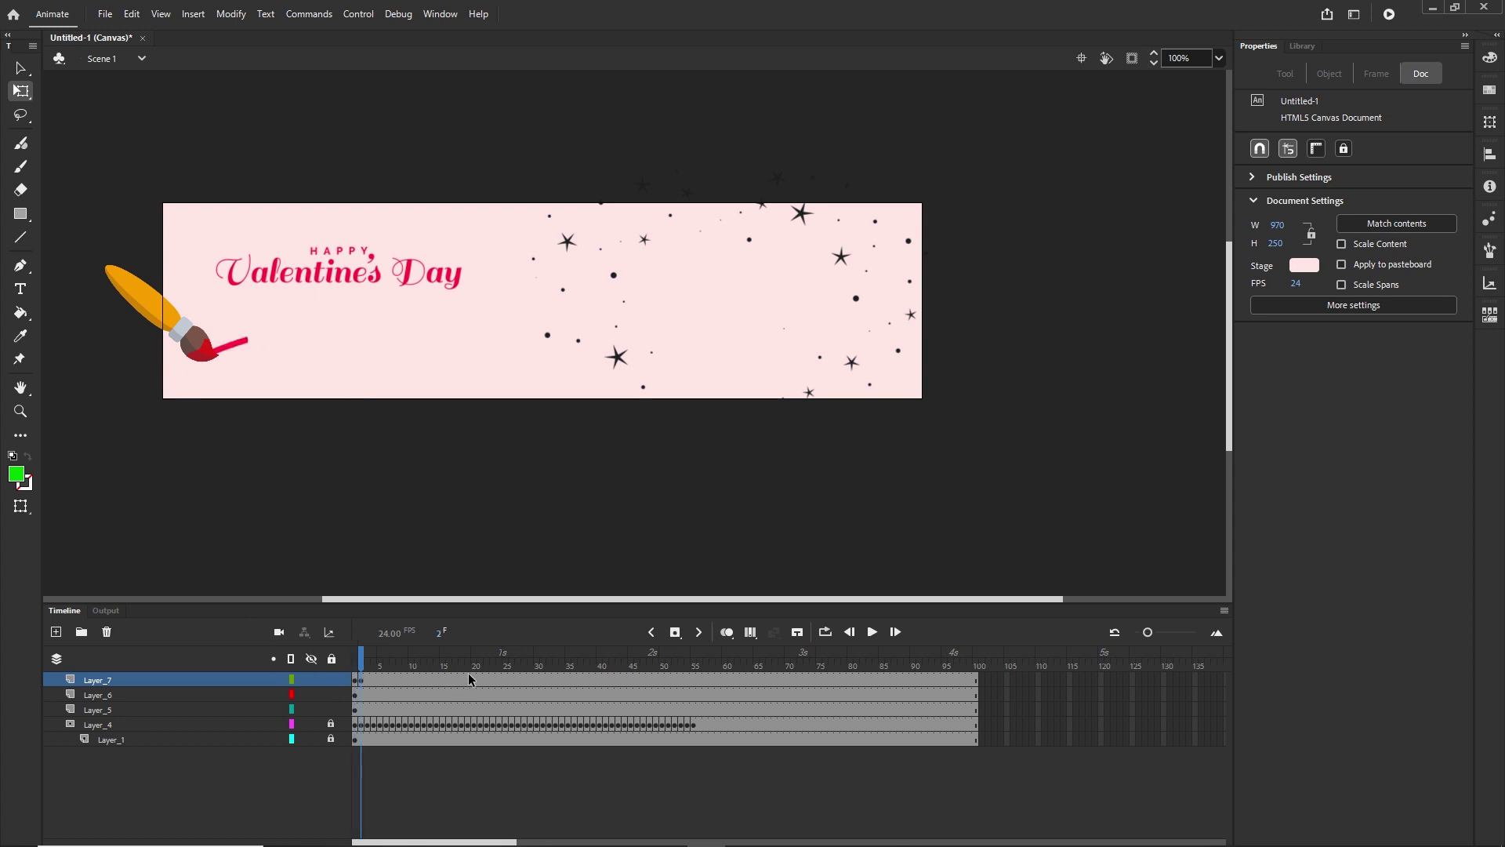
left_click_drag(159, 315, 190, 288)
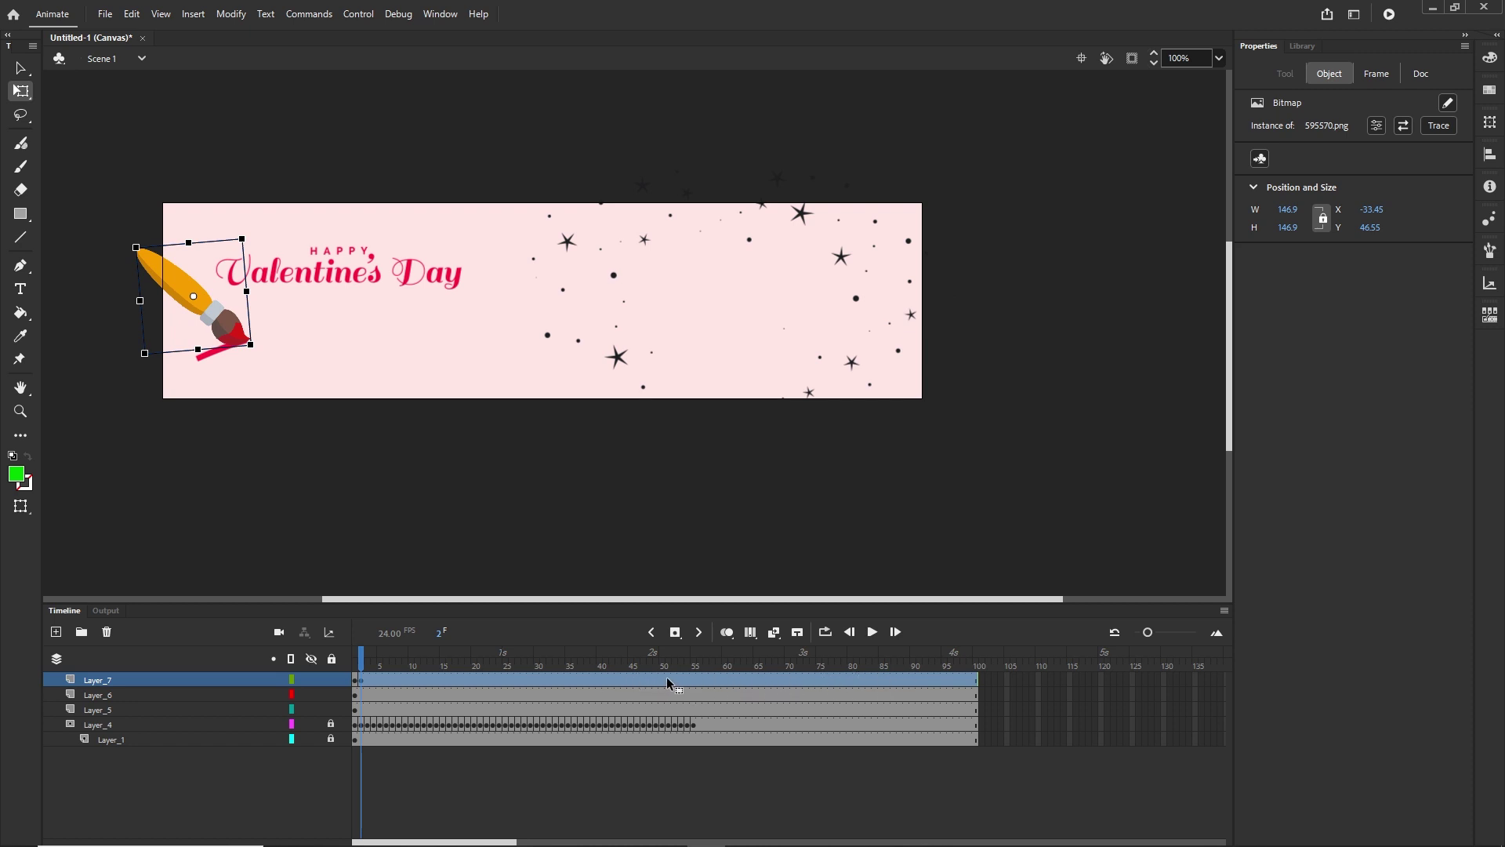
key("F6")
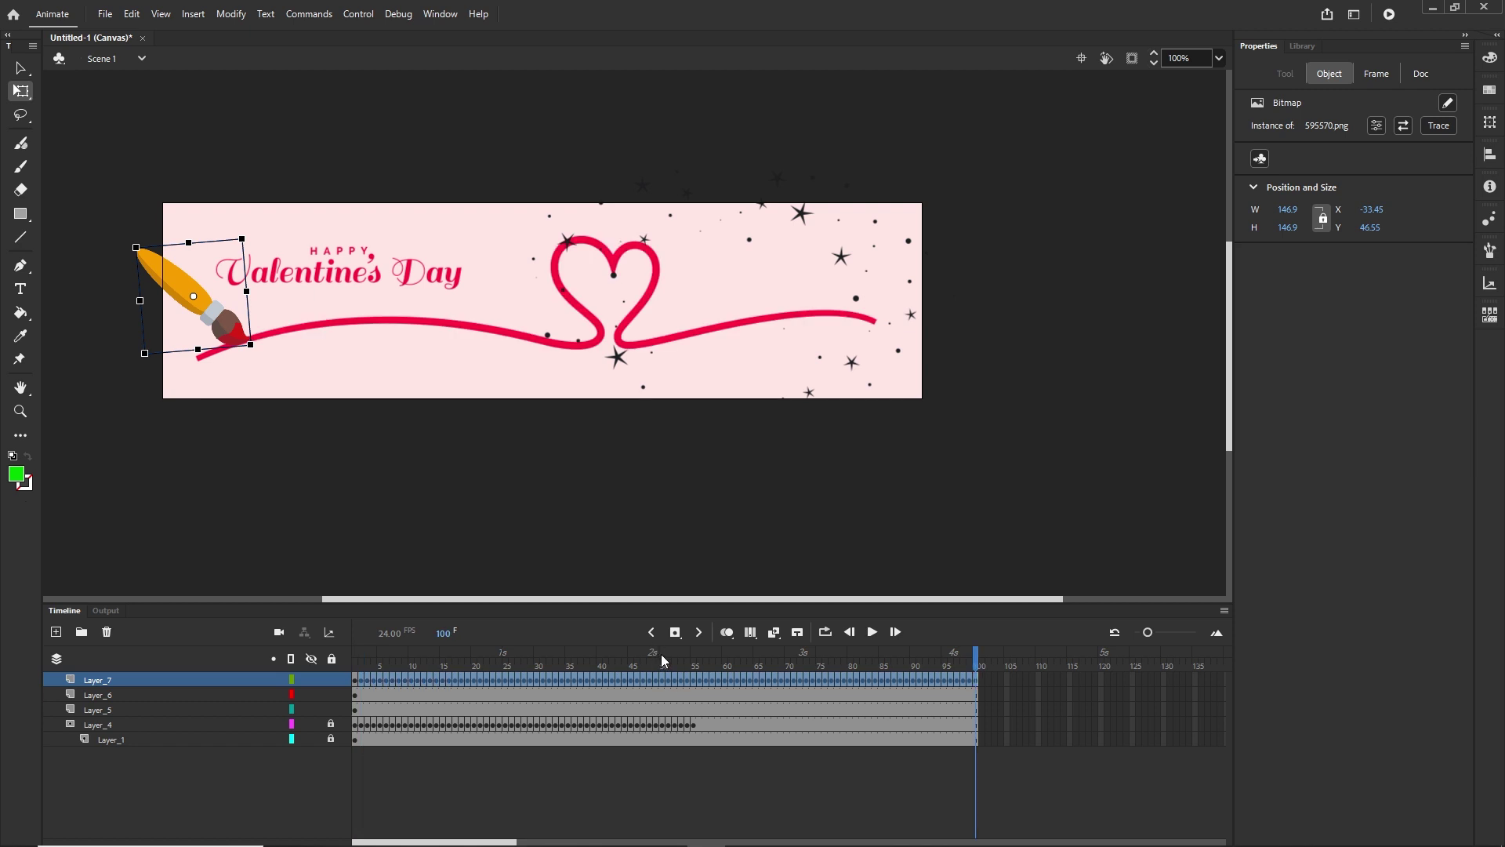
key("Return")
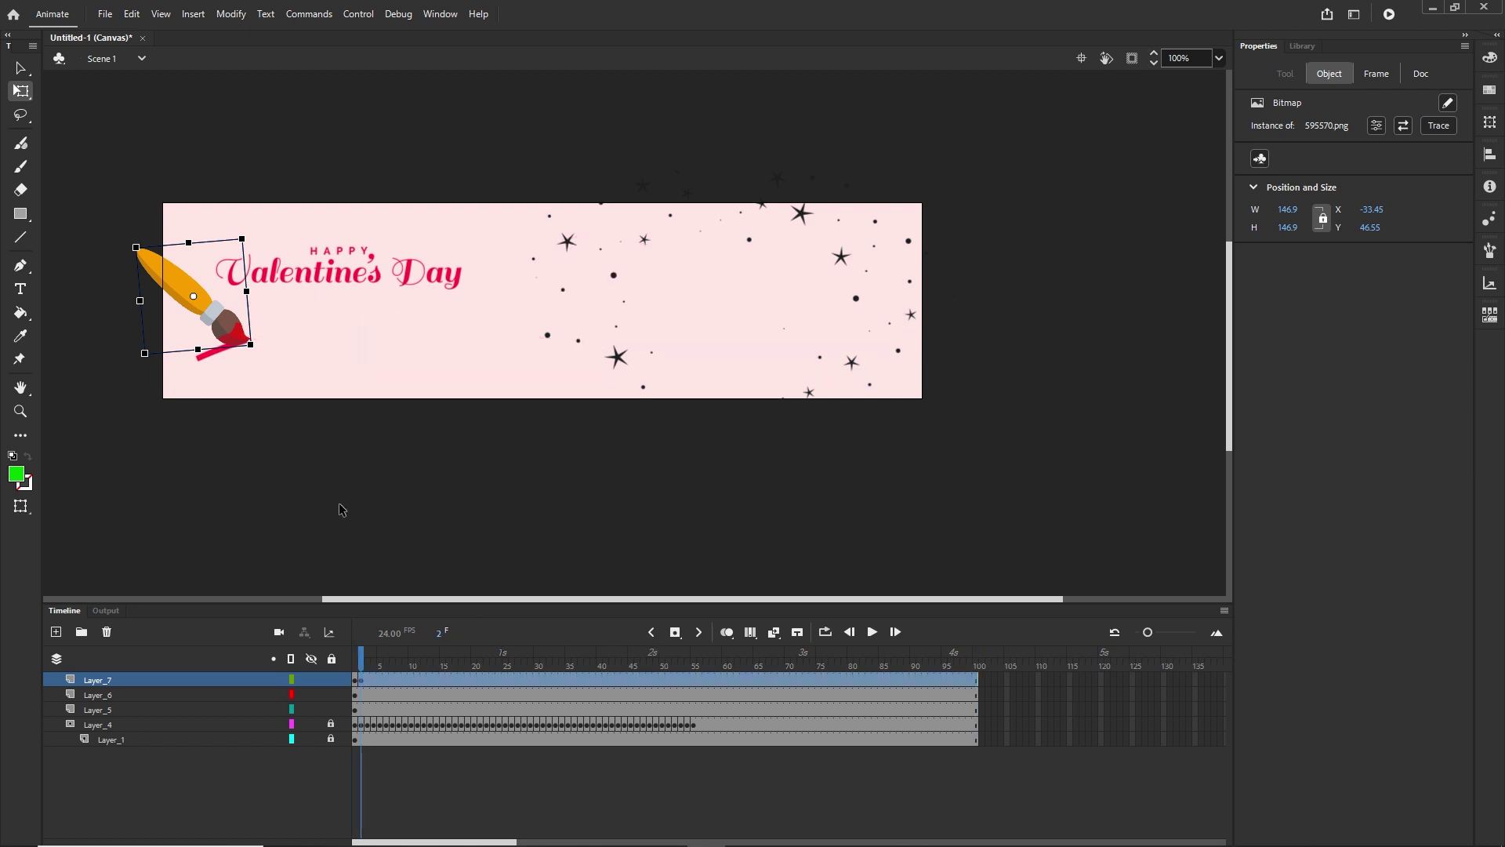
left_click(358, 484)
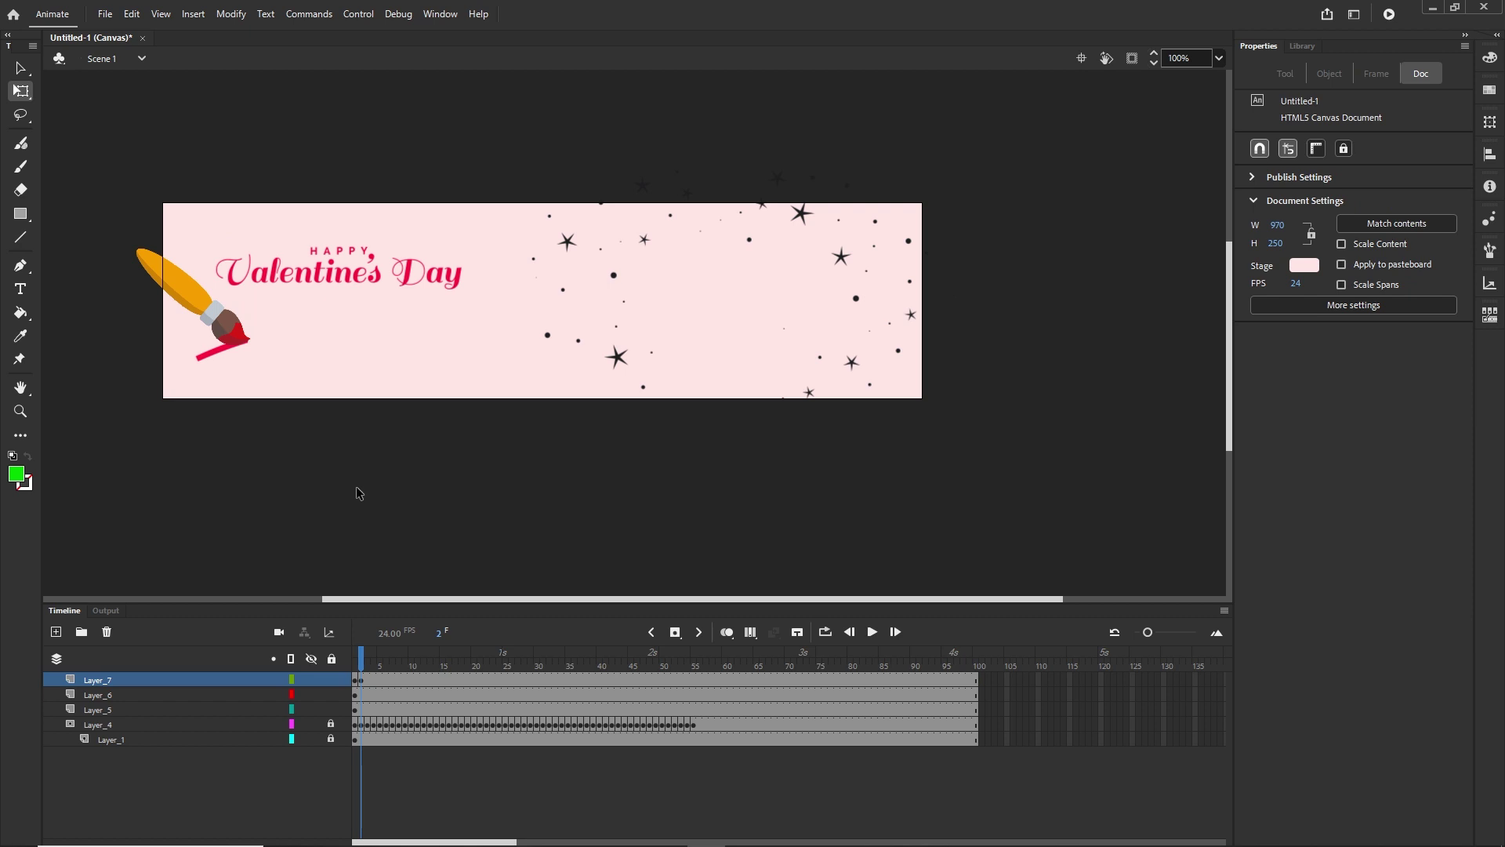
Step: Add paintbrush keyframes at frames 3 and 4, moving the brush along the growing line to X 6.55, Y 46.55
key(".")
left_click(219, 307)
left_click(414, 462)
key("F6")
left_click_drag(210, 298, 225, 298)
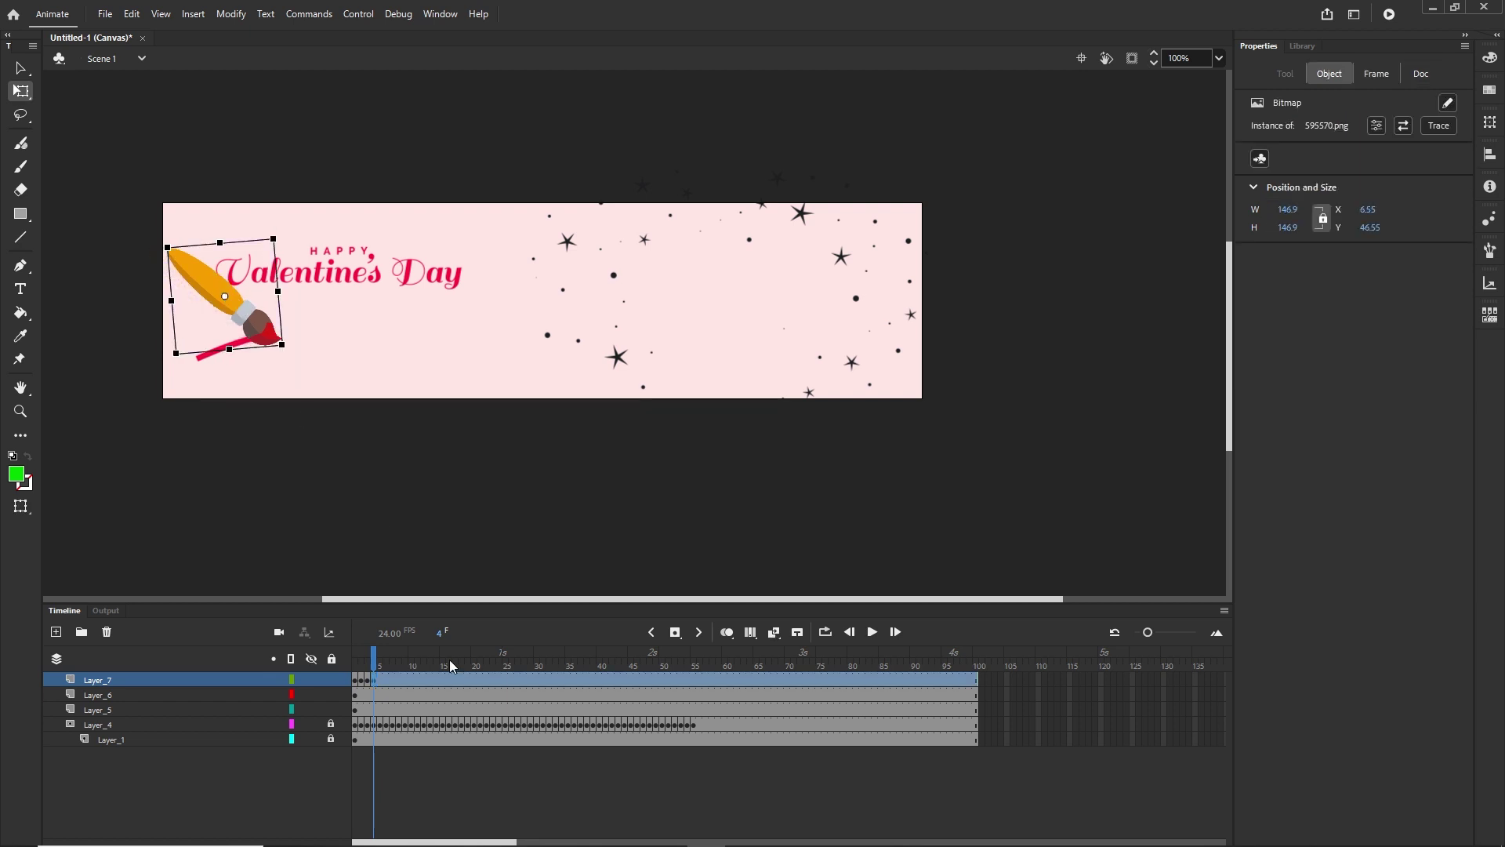
Step: Keyframe the paintbrush on each frame from 5 to 50, moving its tip along the heart line to about X 668.5, Y 16.55
key("F6")
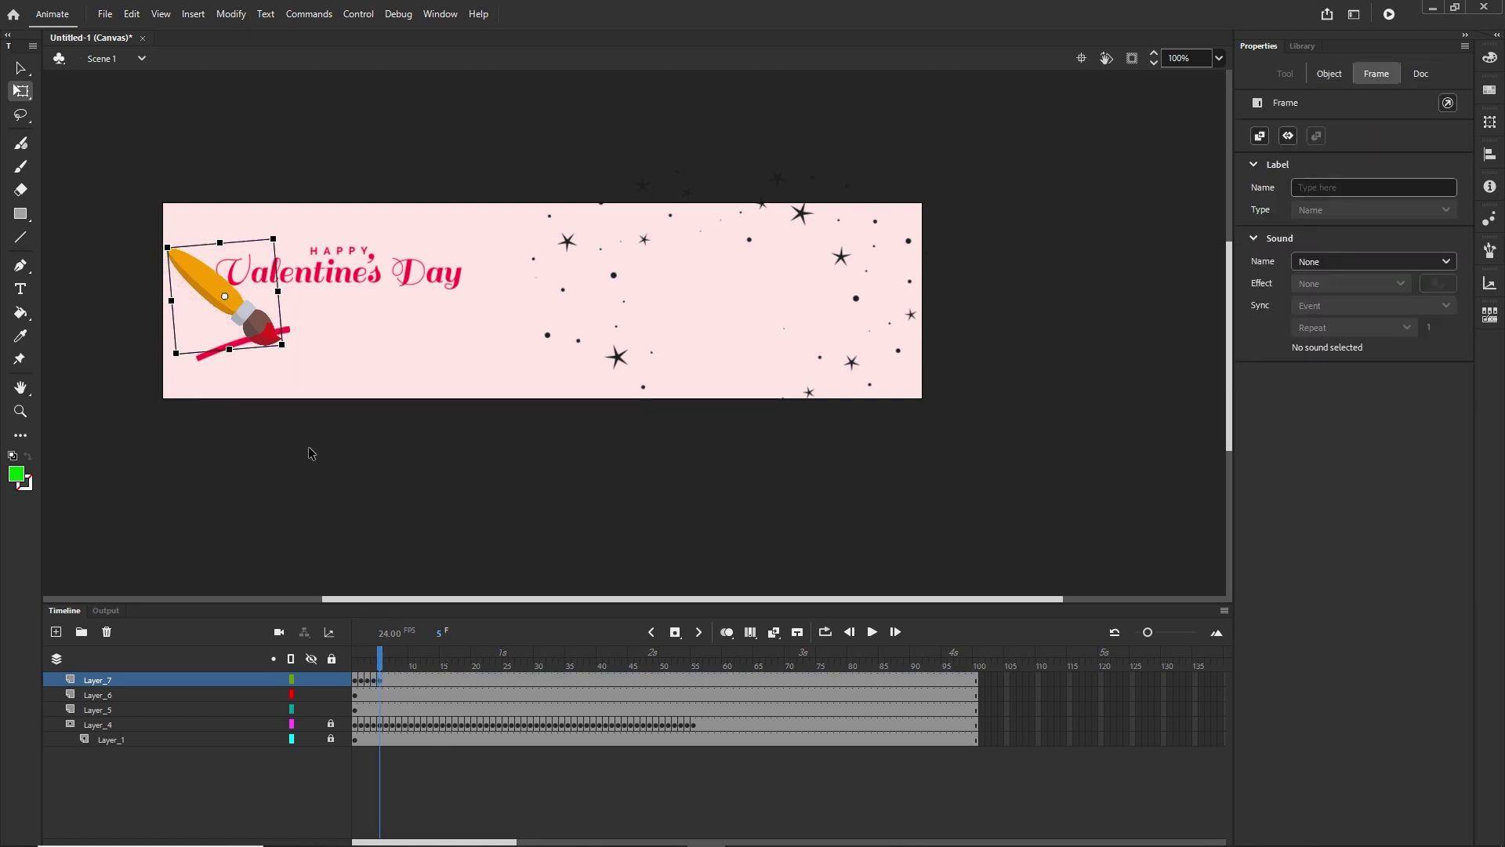
mouse_move(216, 283)
left_mouse_down()
mouse_move(253, 265)
mouse_move(306, 270)
left_mouse_up()
key("F6")
key("F6")
key("F6")
key("F6")
key("F6")
key("F6")
left_click_drag(300, 277, 403, 276)
key("F6")
key("F6")
key("F6")
key("F6")
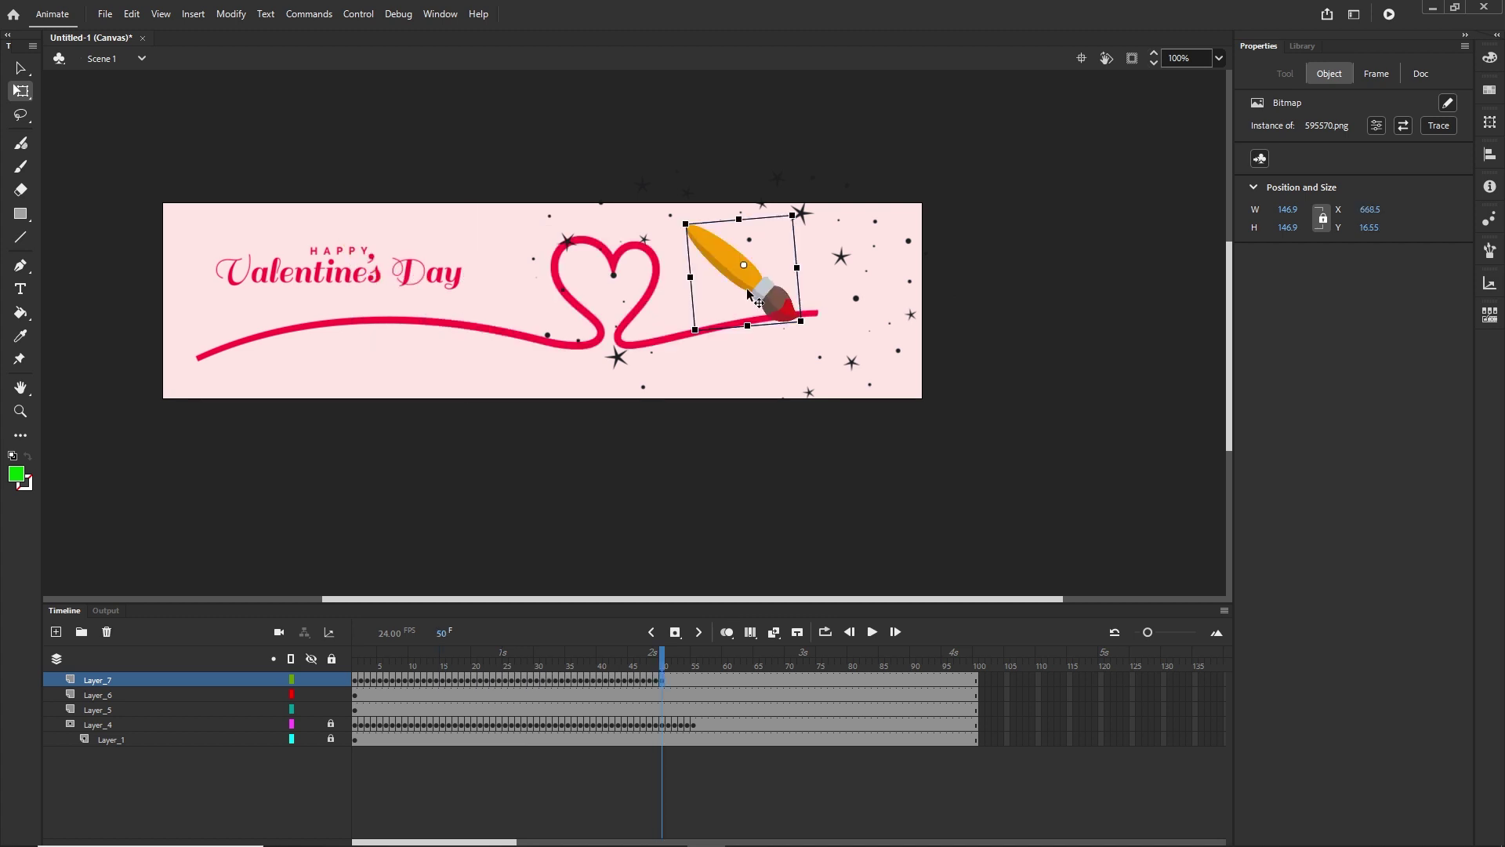
Step: Keyframe the paintbrush on each frame up to 56, following the line to its right end at X 766.5, Y 26.55
left_click_drag(751, 285, 814, 297)
key("F6")
key("F6")
key("F6")
key("F6")
key("F6")
key("F6")
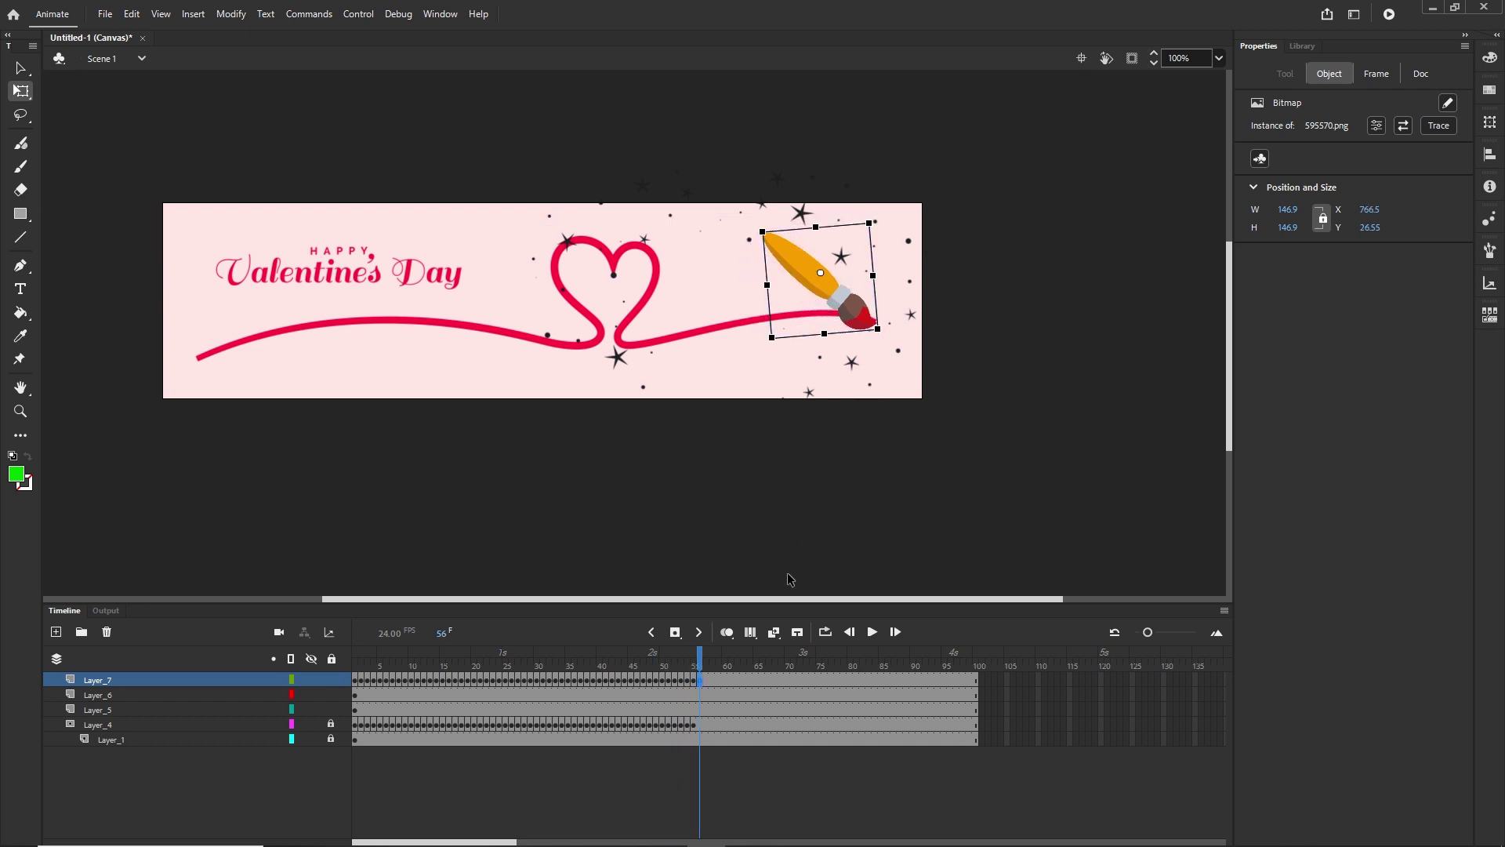
Step: Check the brush animation from the first frame, test the movie in the browser, and return to Animate
left_click_drag(673, 668, 307, 663)
left_click(524, 553)
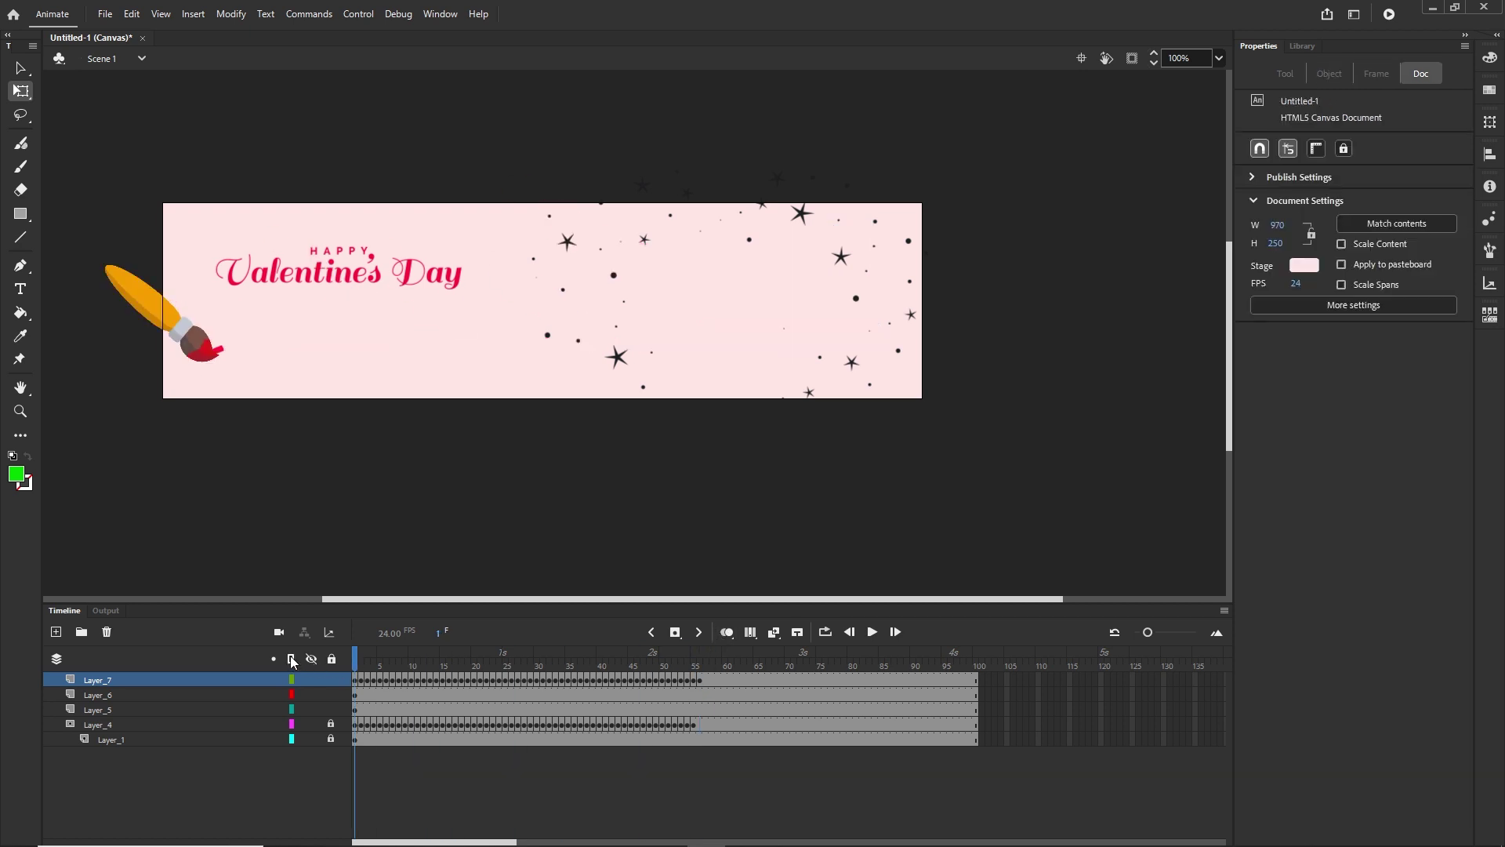
key("ctrl+Return")
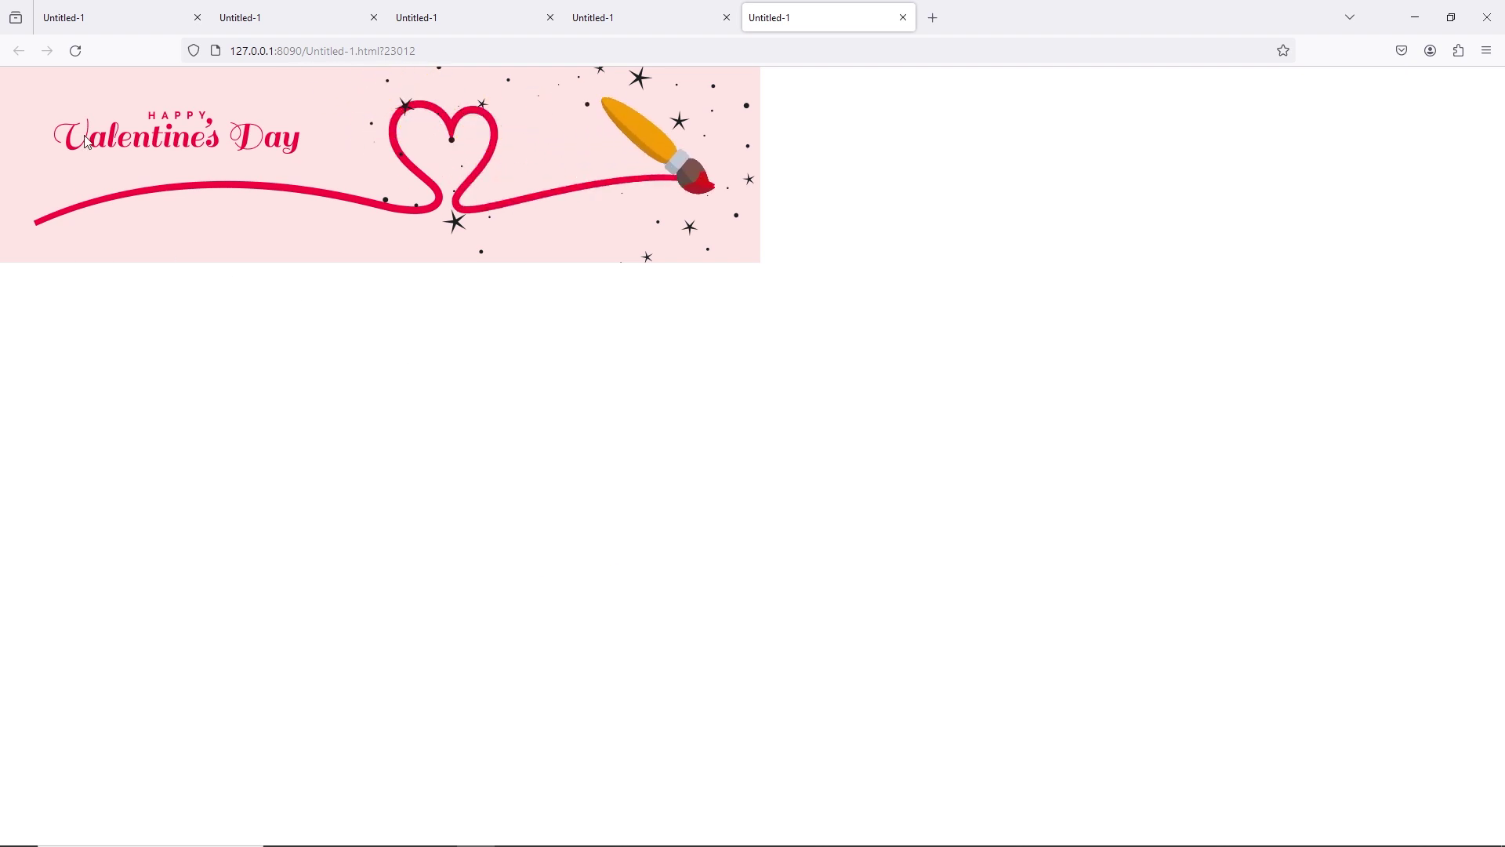
left_click(68, 57)
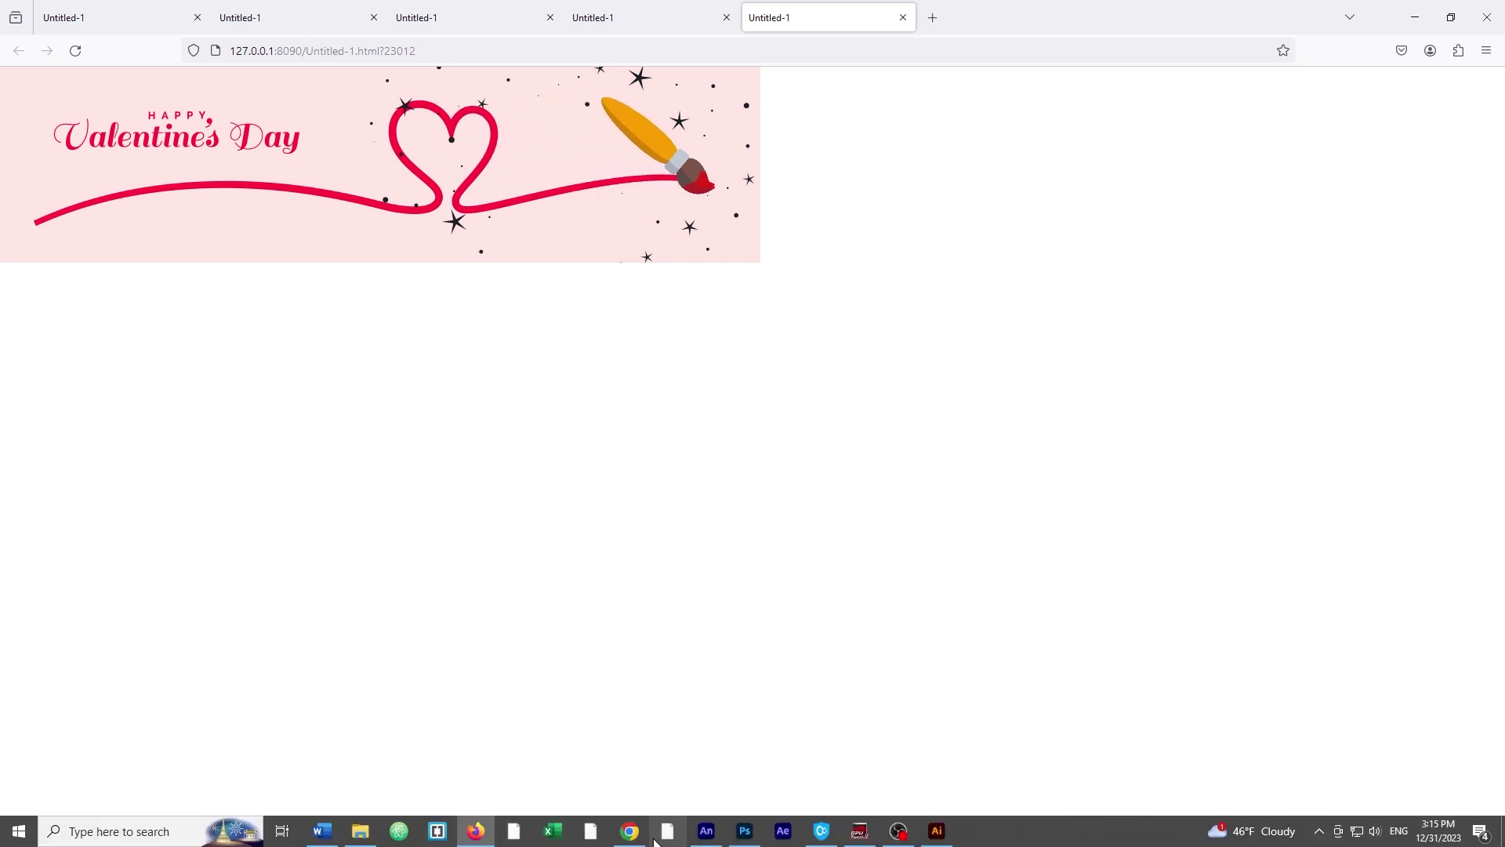
left_click(705, 832)
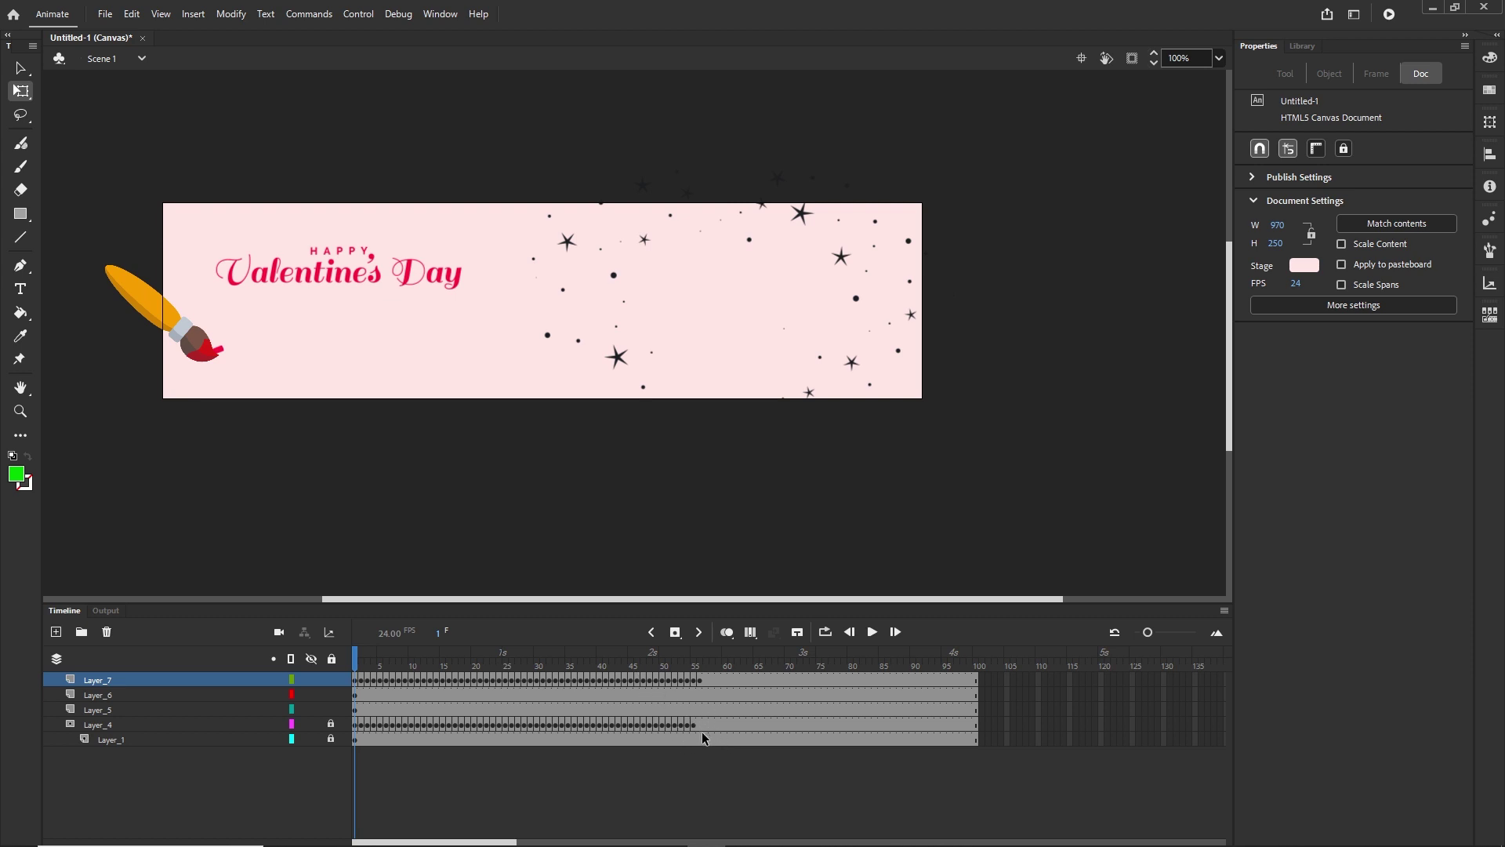
Step: Clear the paintbrush layer's extra keyframe at frame 56 to match the heart line layer's last keyframe at frame 55
left_click(699, 679)
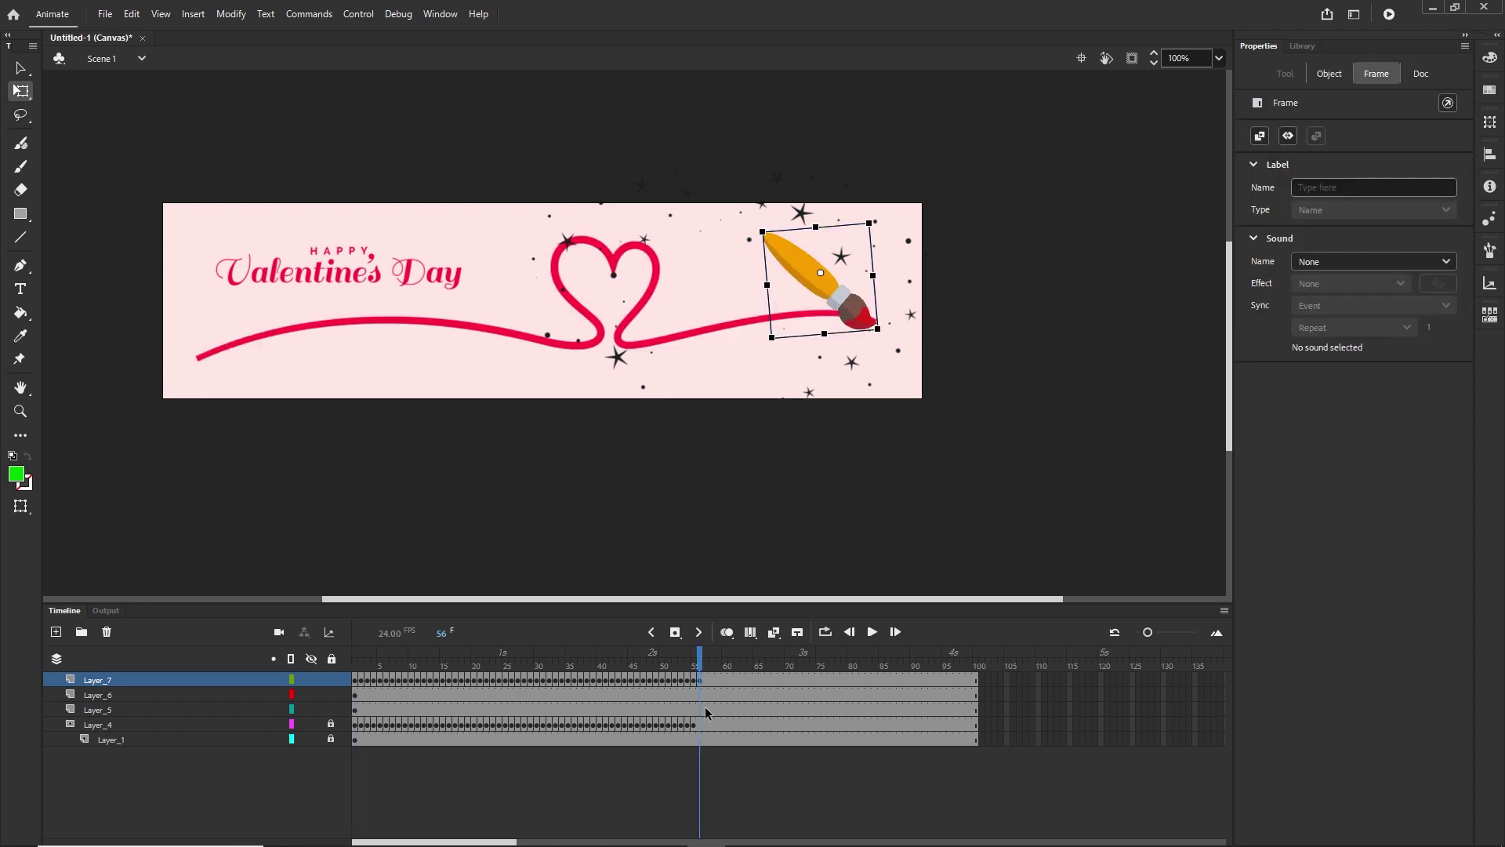
left_click(700, 682)
left_click(699, 682)
left_click(699, 682)
left_click(700, 682)
left_click(701, 687)
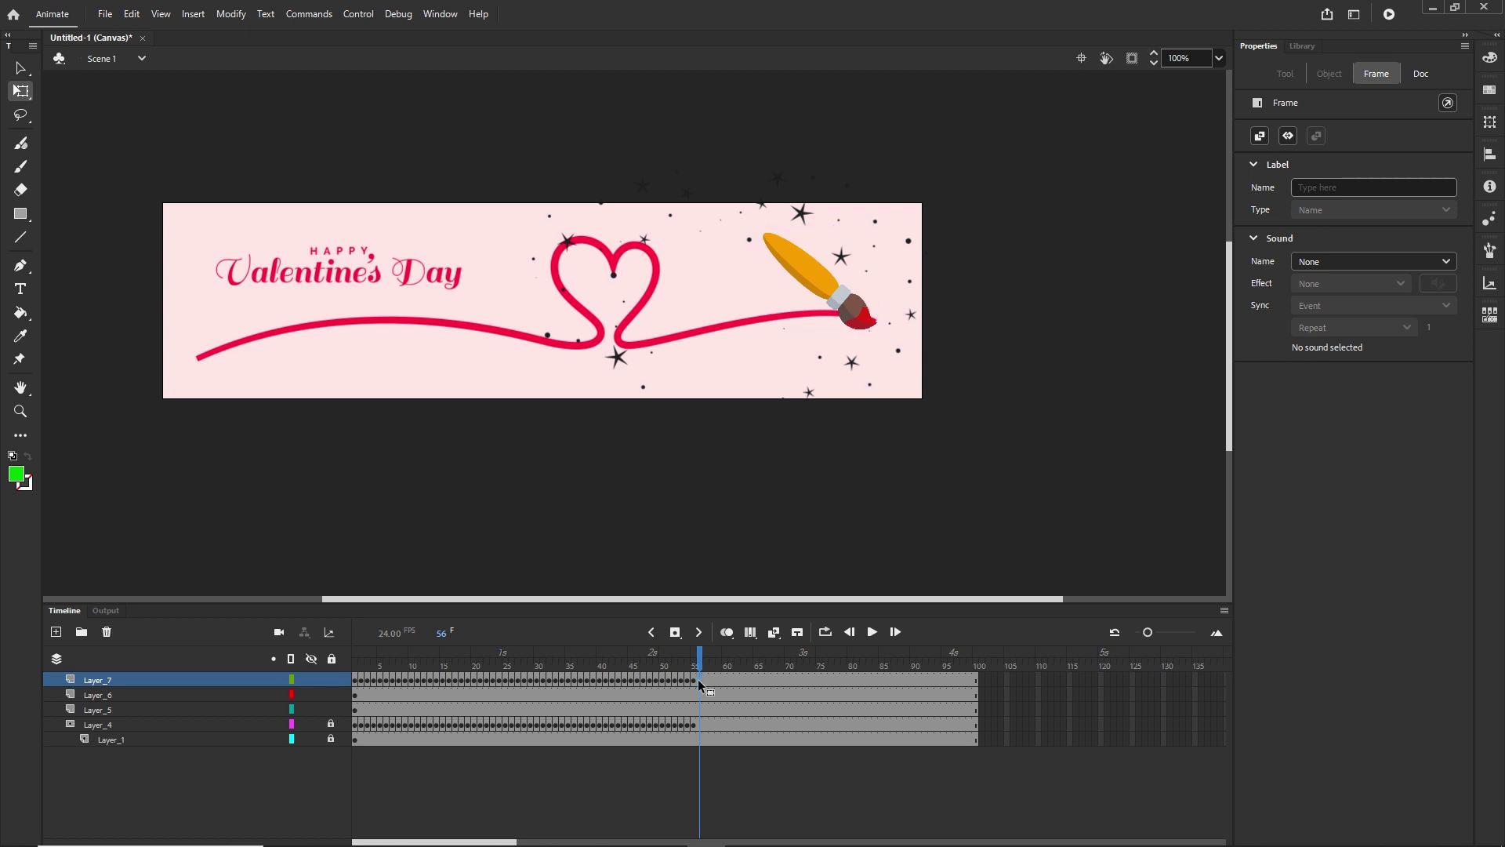
right_click(698, 681)
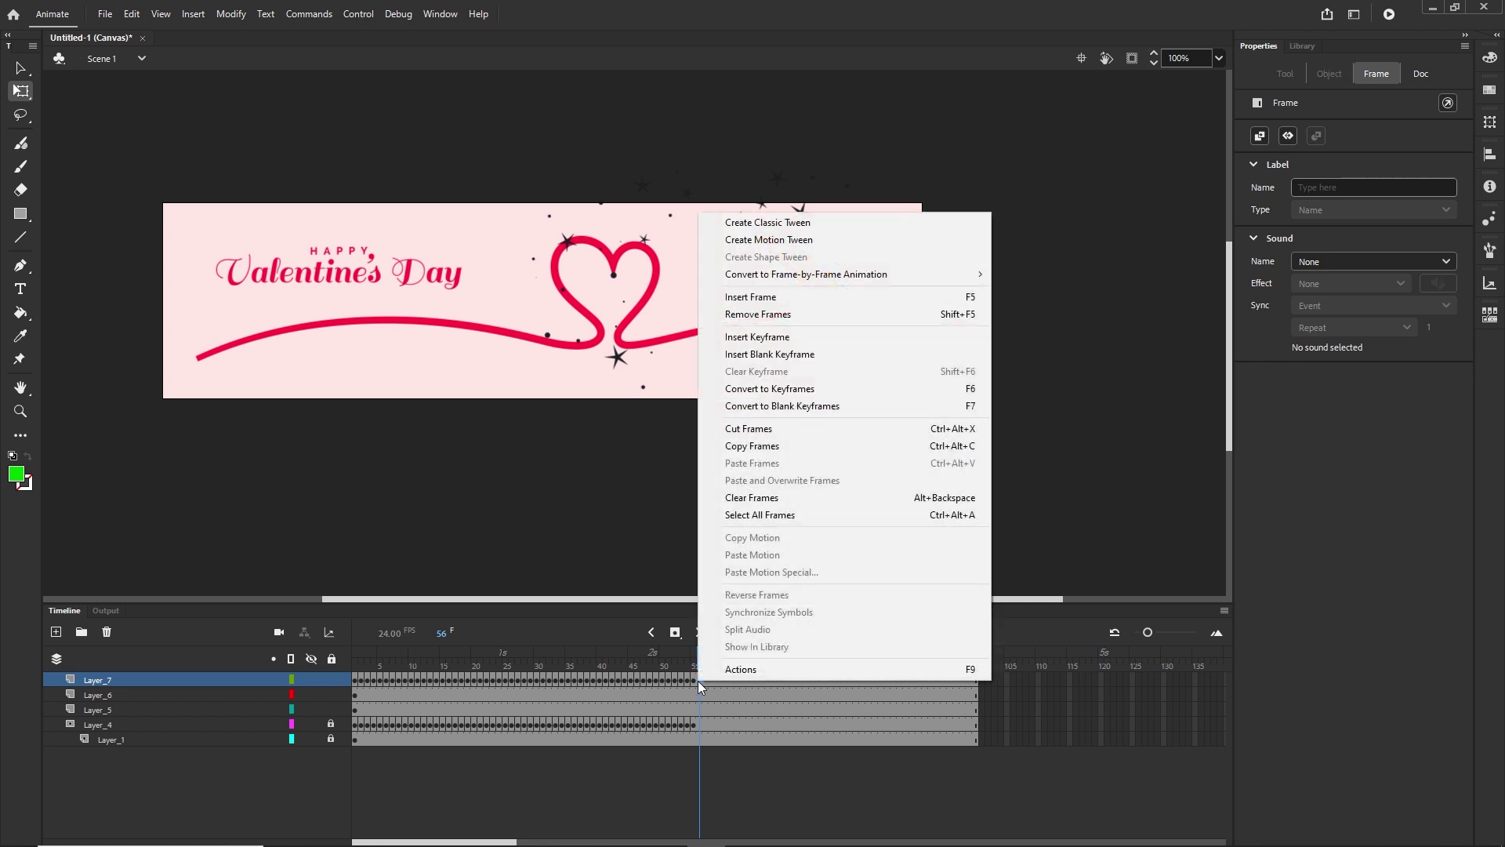
left_click(780, 732)
left_click(693, 723)
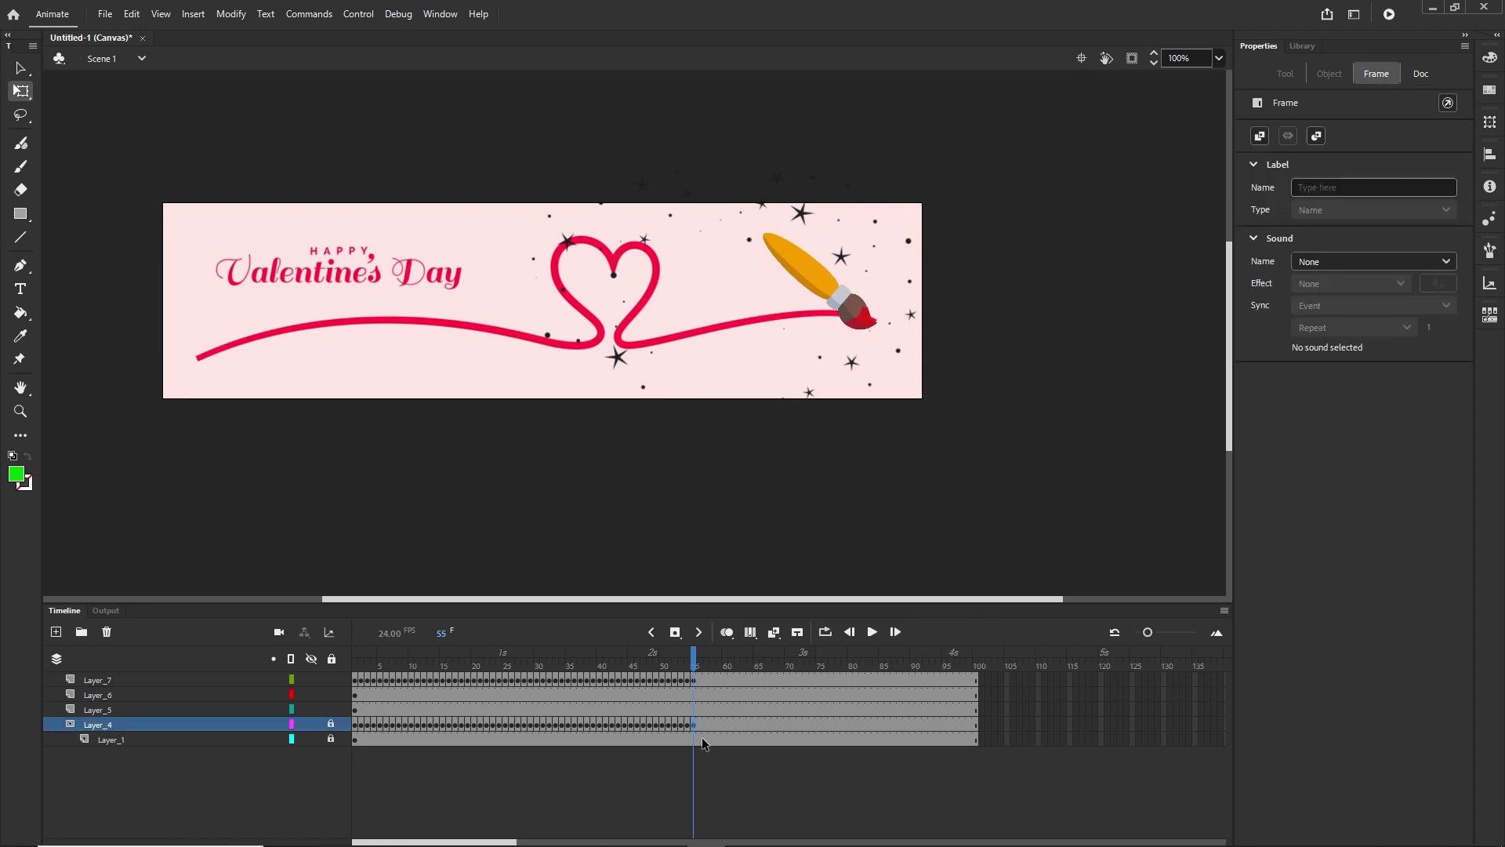
Step: Try to slow the drawing by stretching frames 1–55 of the upper four layers to about frame 81, testing it in the browser
left_click_drag(357, 687, 638, 698)
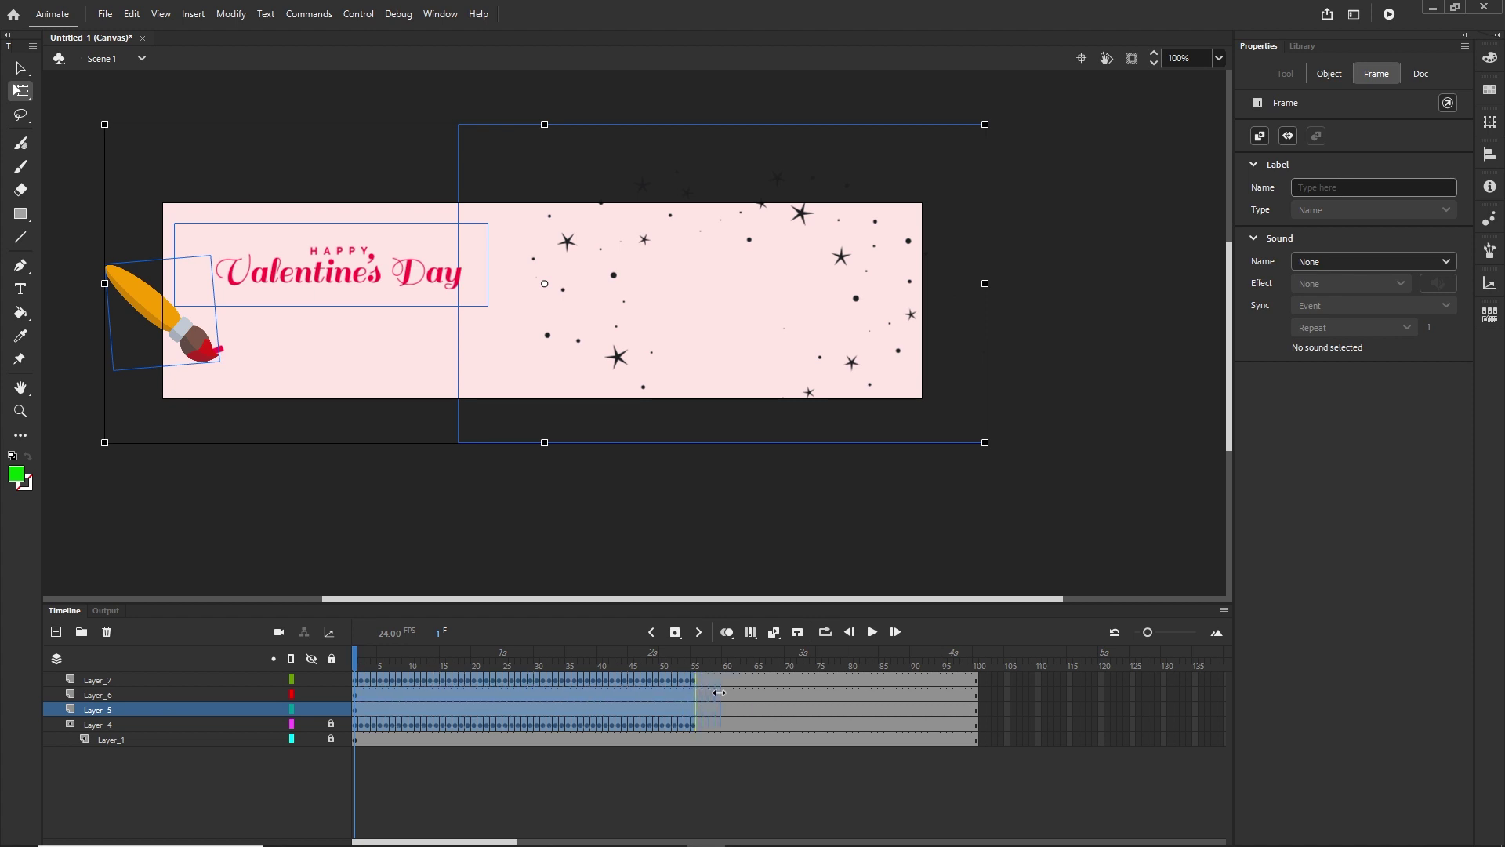
left_click_drag(829, 691, 348, 683)
key("ctrl+Return")
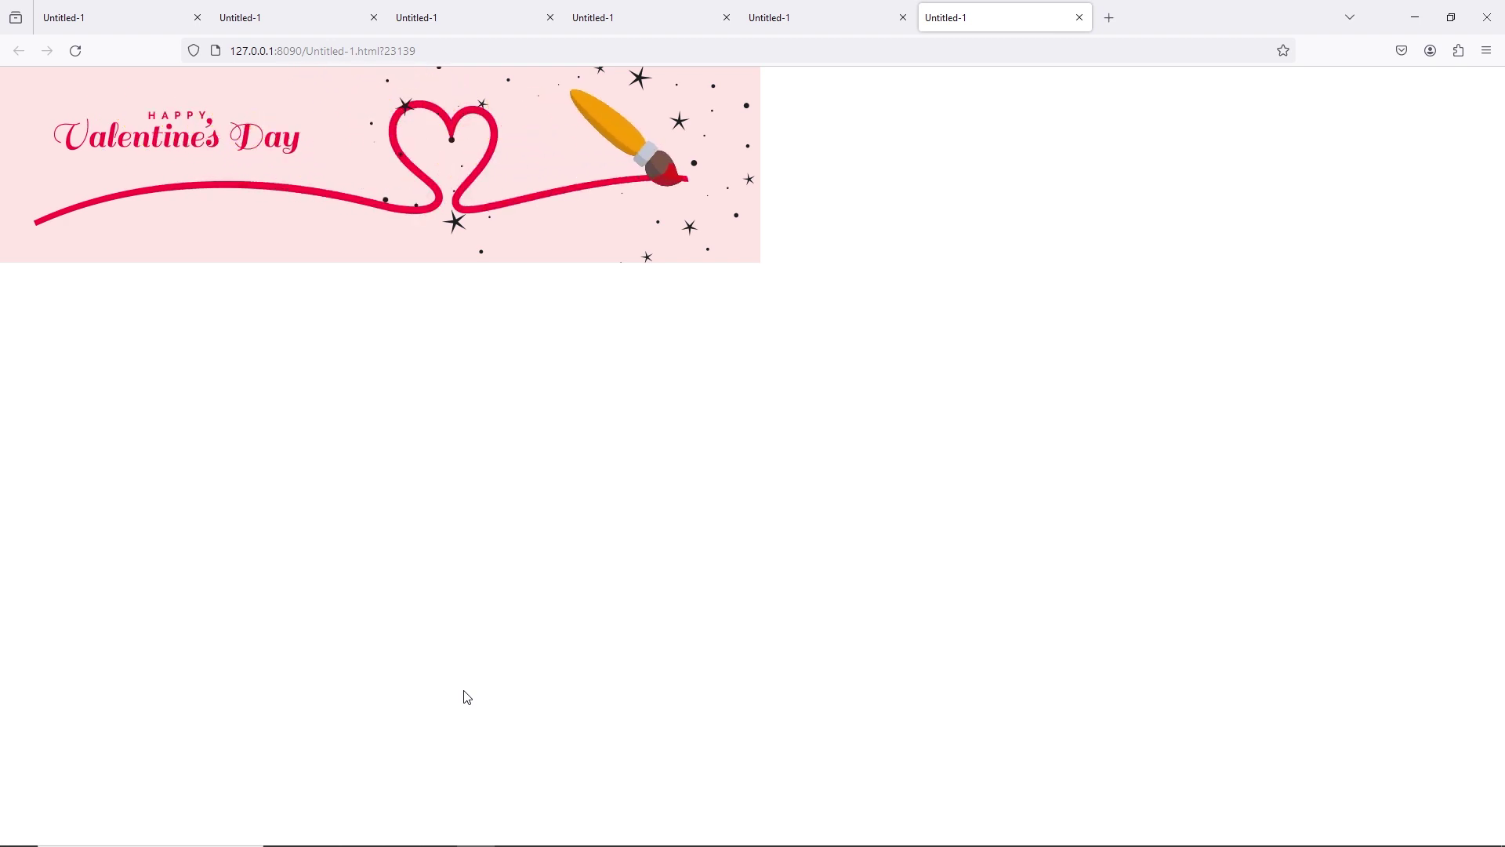
left_click(75, 50)
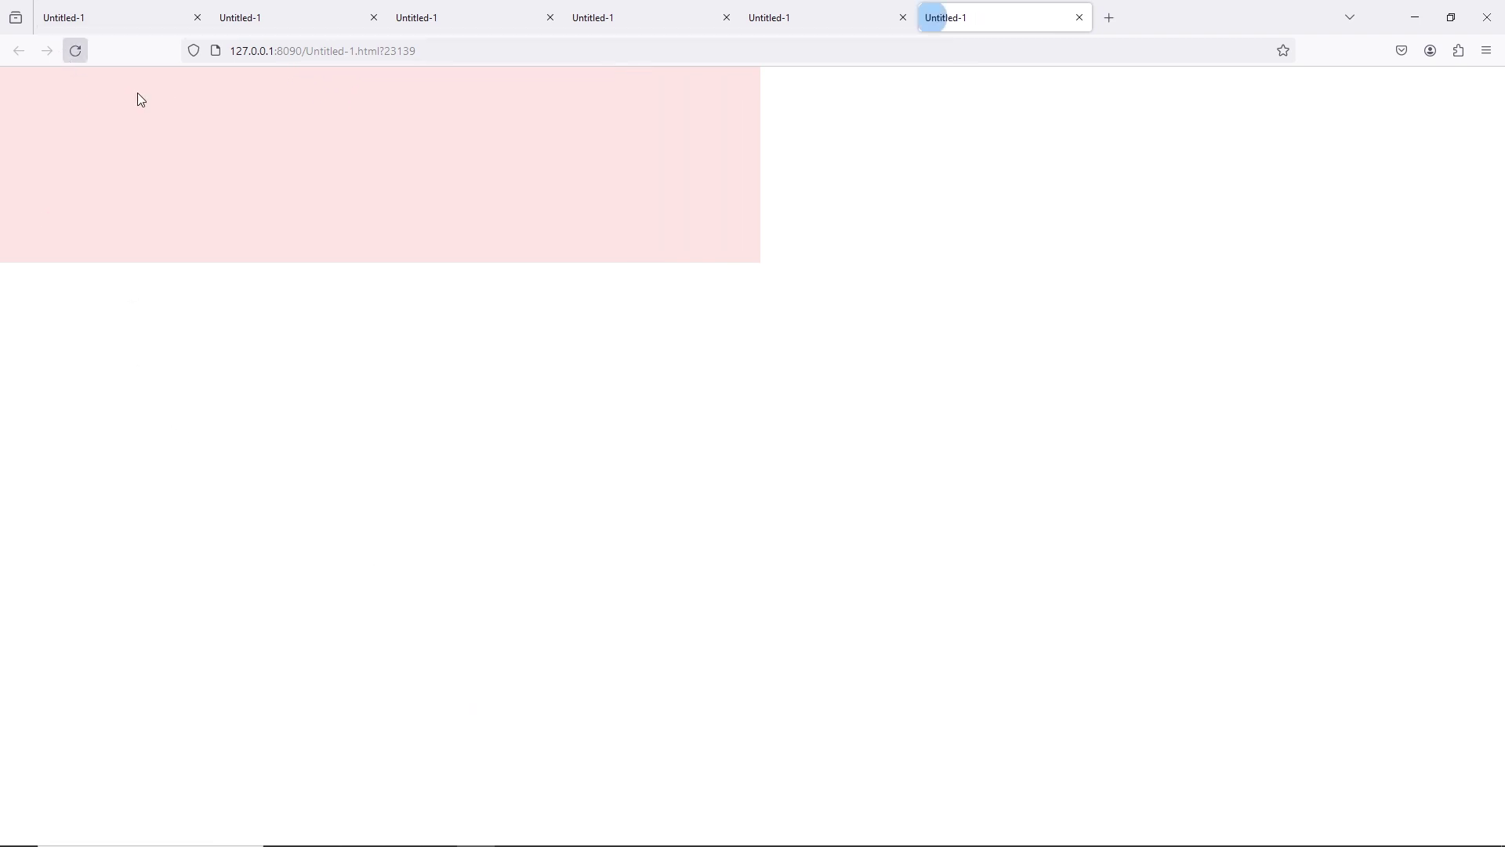
left_click(707, 831)
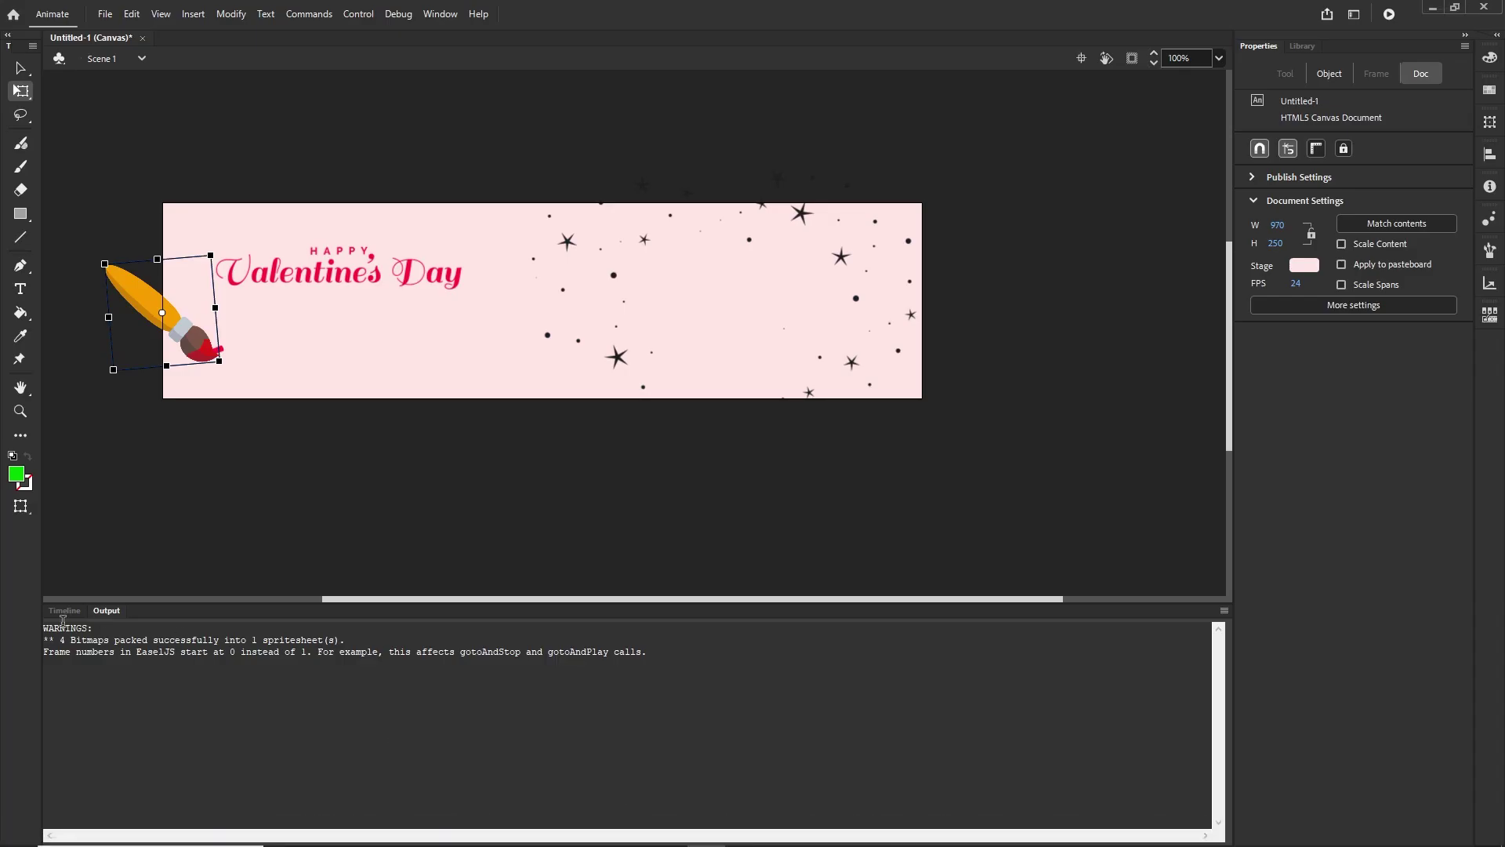
left_click(64, 610)
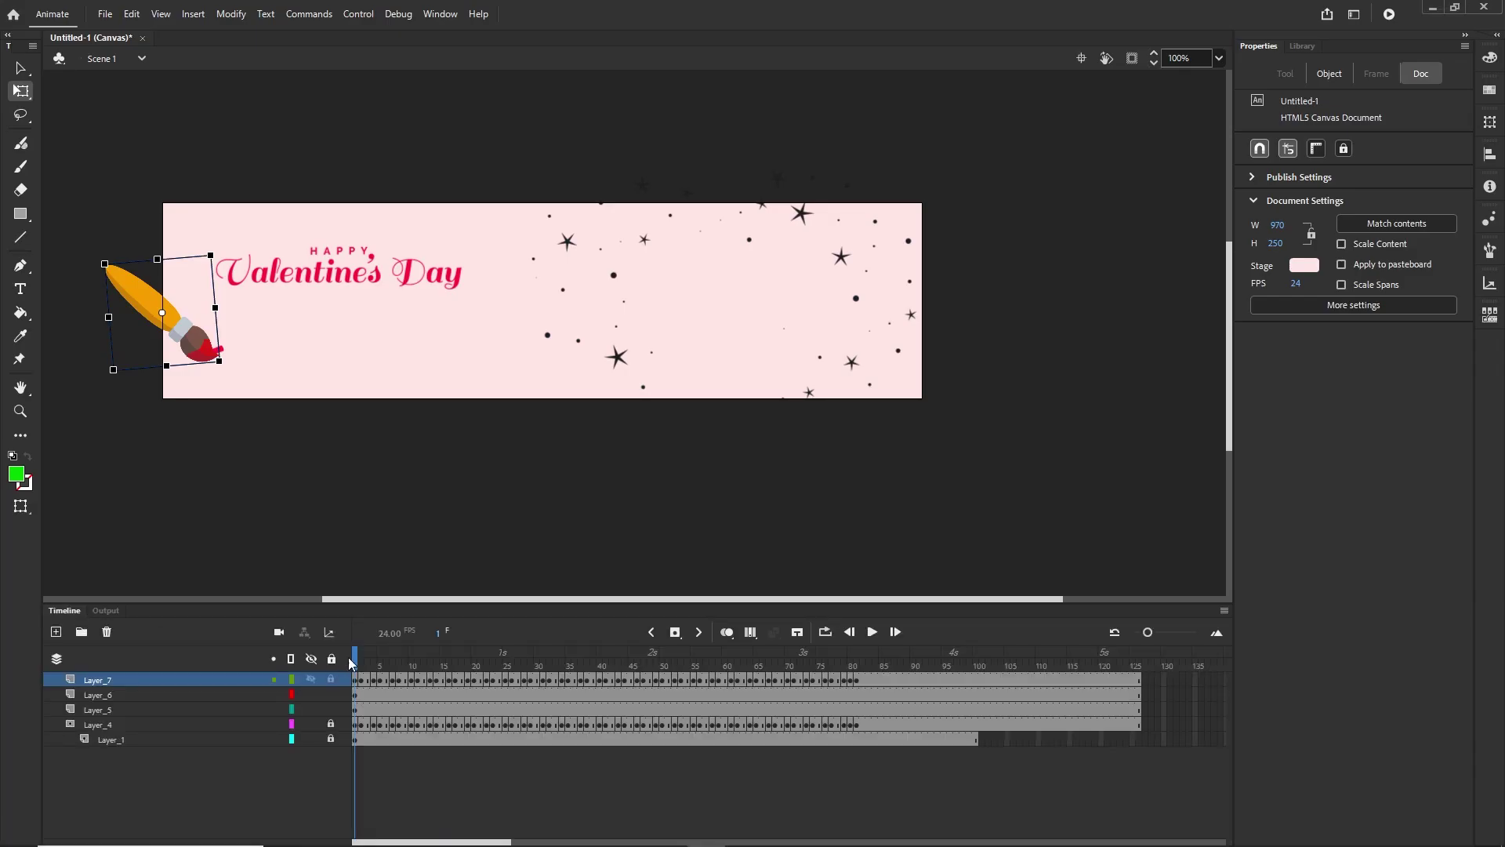
left_click_drag(352, 661, 406, 664)
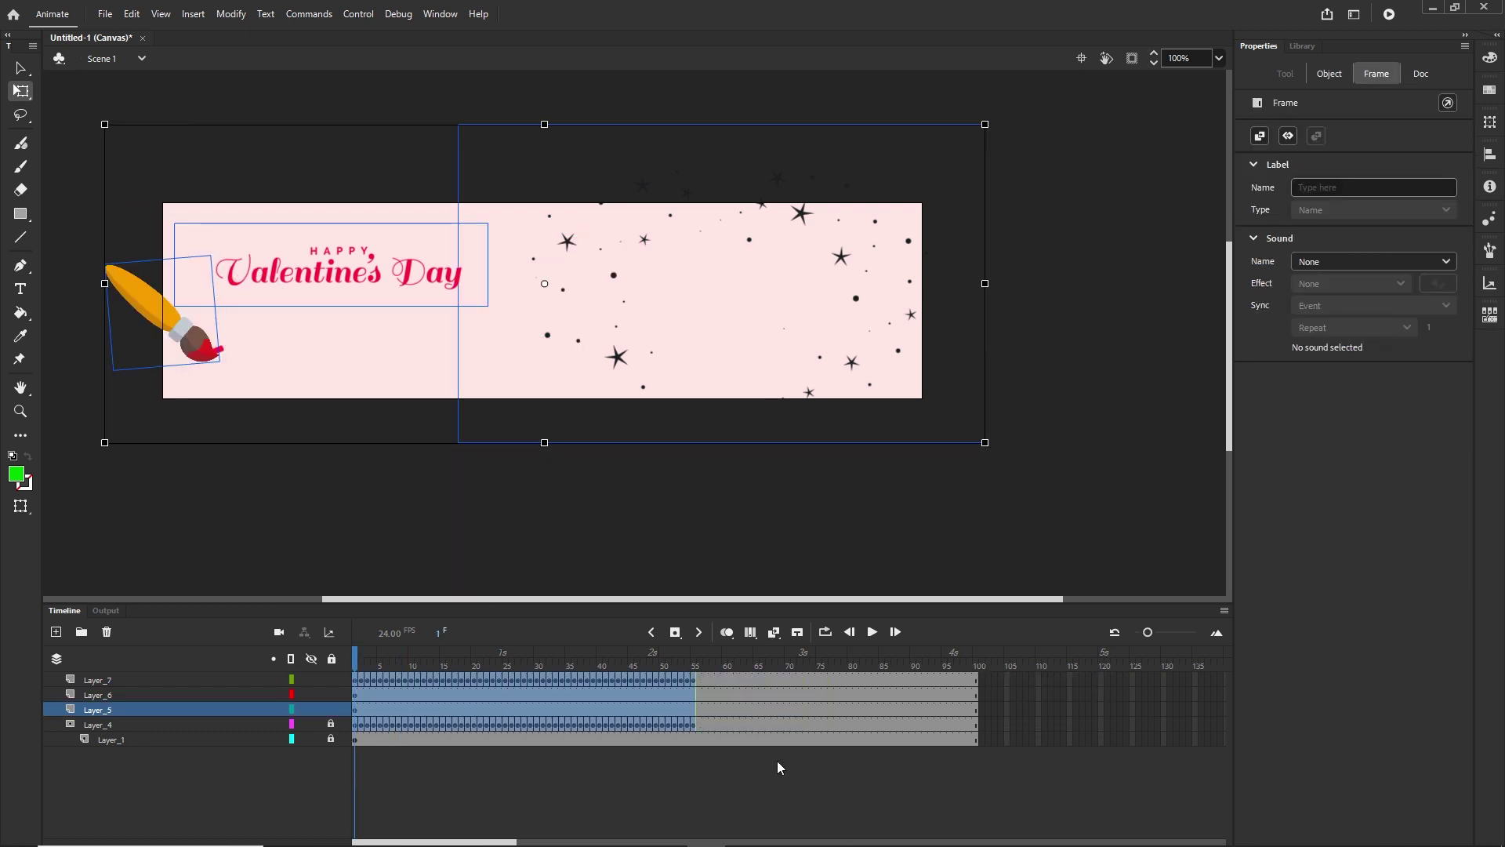
left_click(800, 794)
Step: Try extending the paintbrush layer to frame 135, and remove the added frames past frame 100
left_click_drag(367, 661, 885, 673)
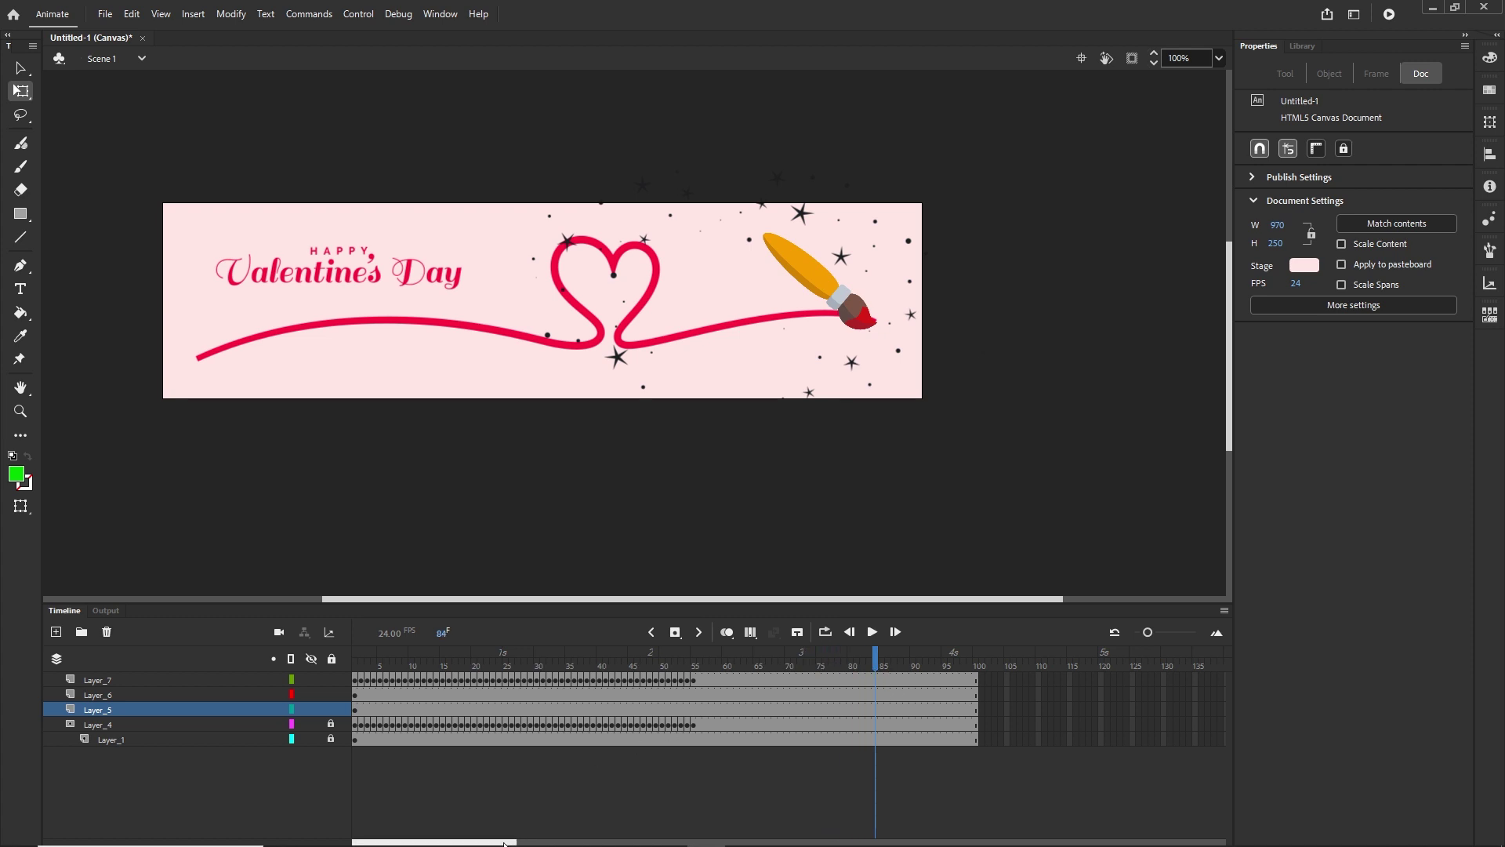
scroll(897, 682, "right", 5)
left_click(899, 679)
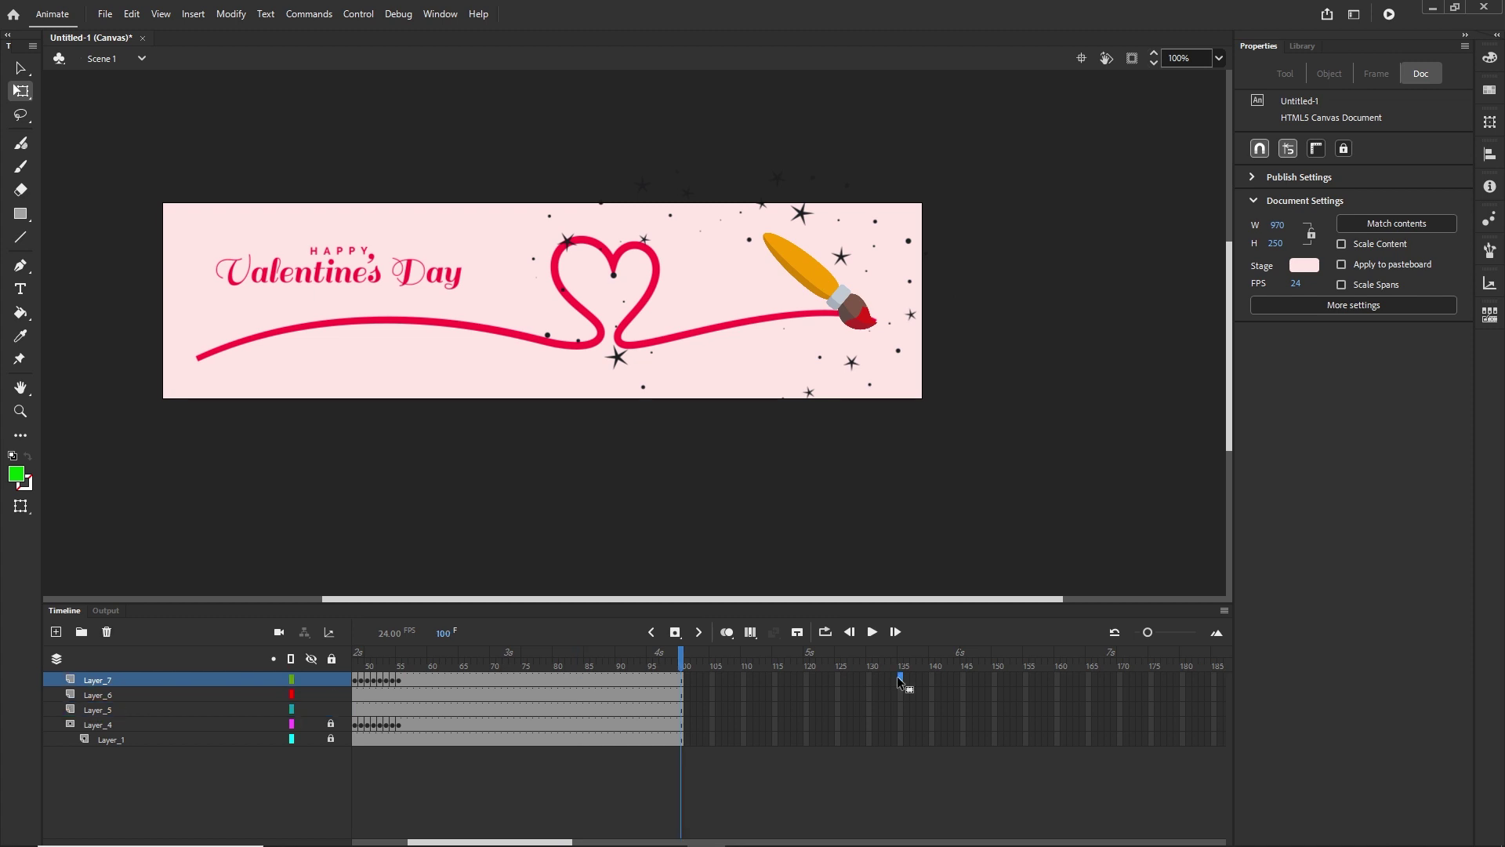
key("F5")
left_click_drag(906, 660, 679, 653)
left_click(954, 697)
left_click(686, 680)
left_click(916, 681, "shift")
right_click(831, 677)
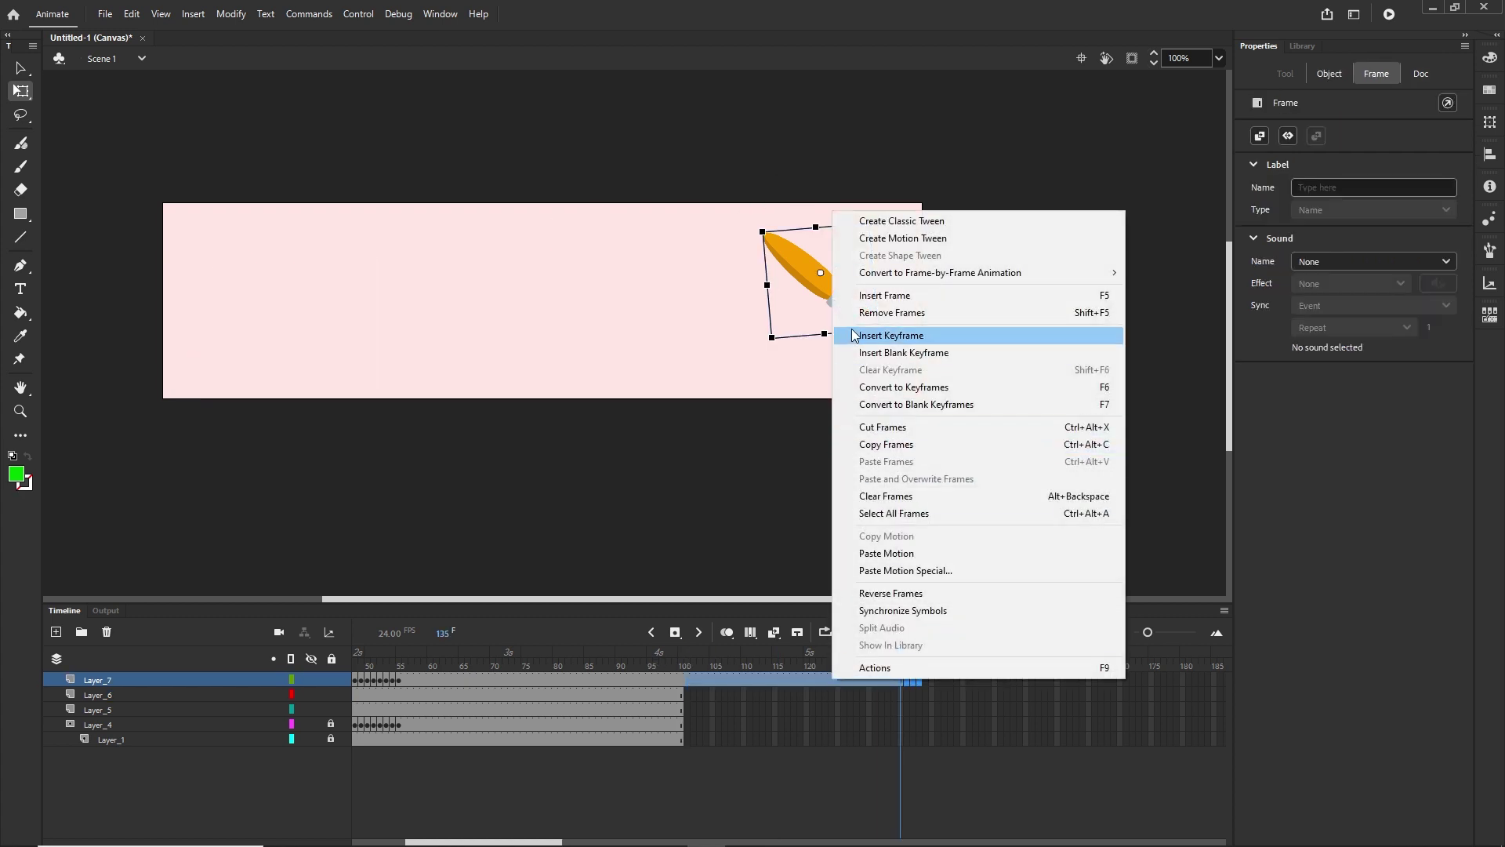
left_click(870, 313)
Step: Test the movie in the browser to watch the brush follow the line, and return to Animate's timeline
mouse_move(681, 659)
left_mouse_down()
mouse_move(435, 666)
mouse_move(686, 683)
mouse_move(774, 659)
left_mouse_up()
key("ctrl+Return")
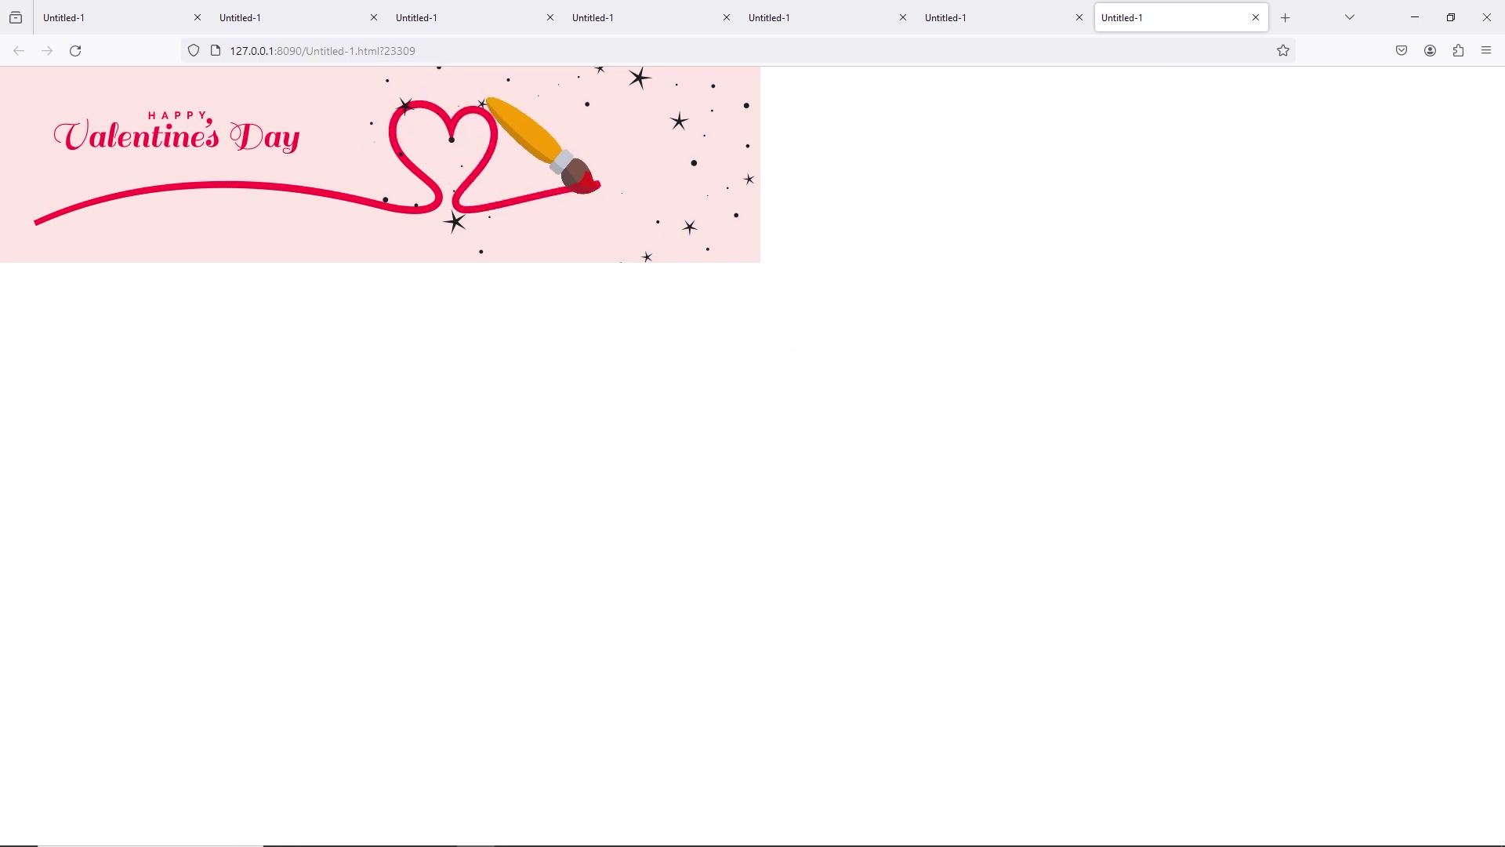
left_click(630, 839)
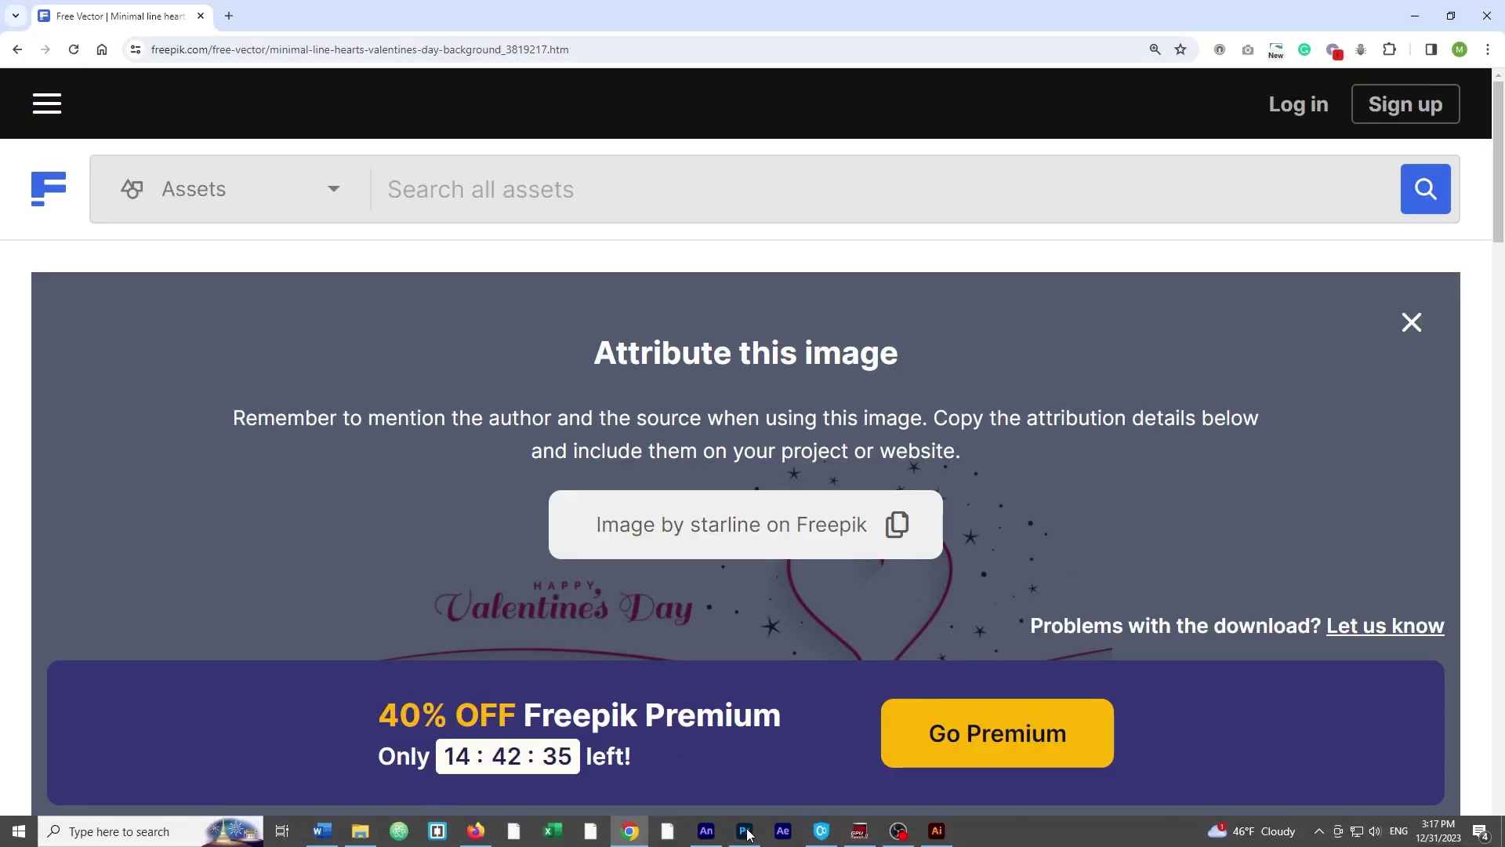
left_click(706, 839)
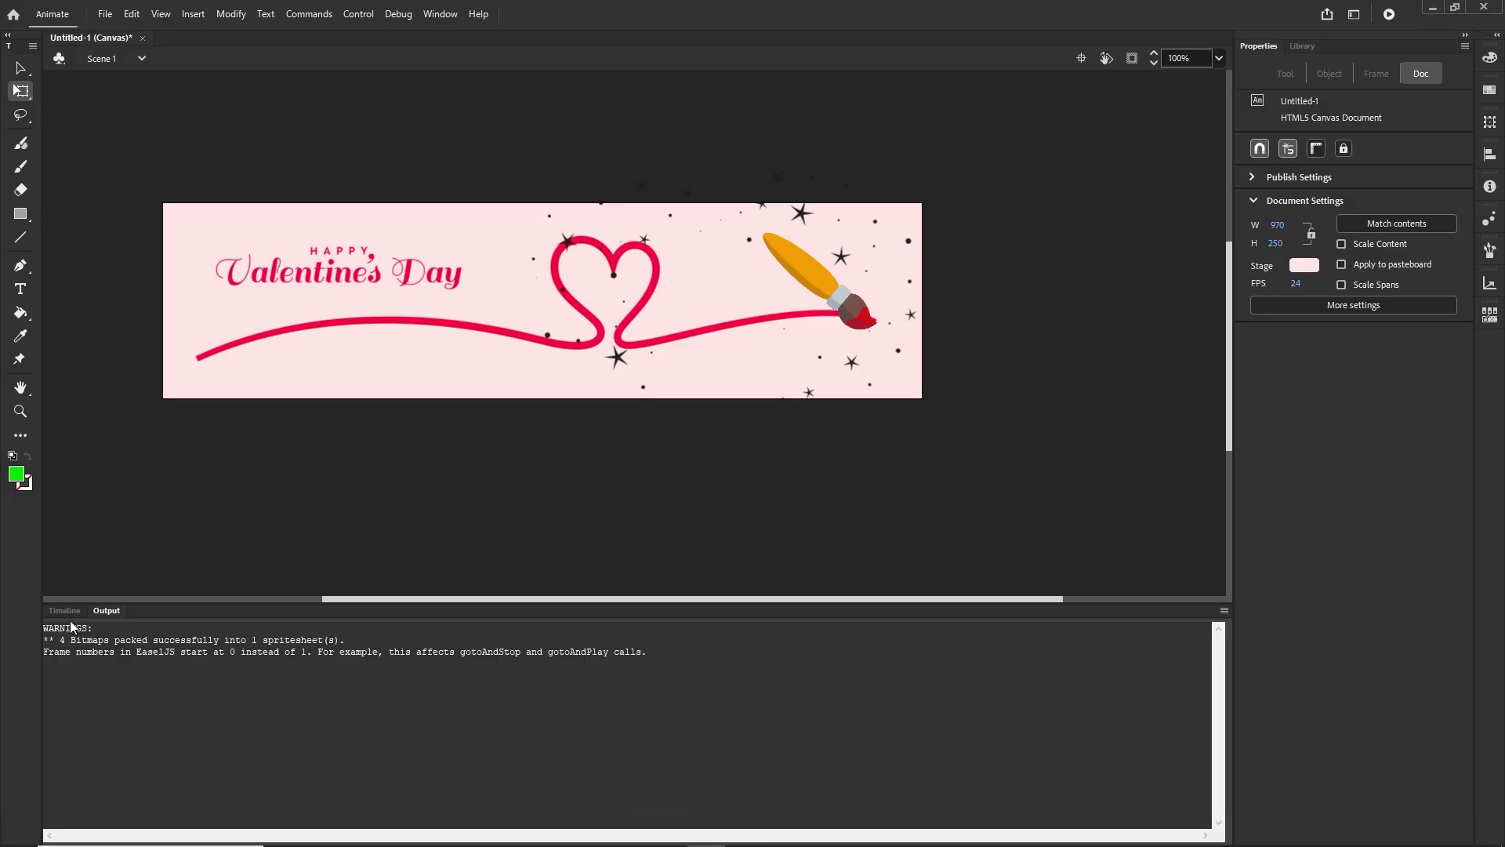
left_click(66, 611)
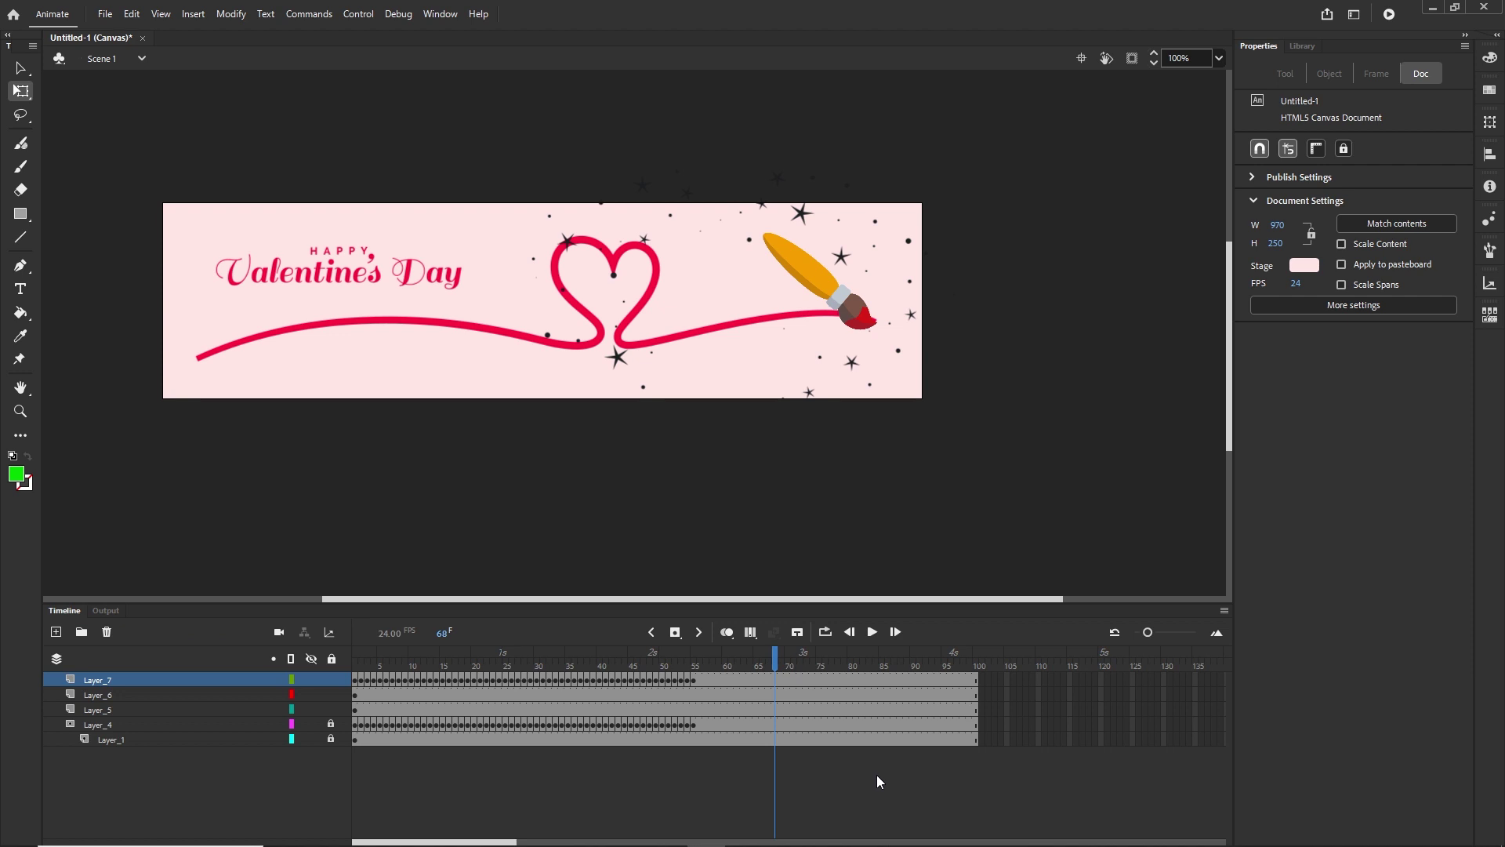
Step: Remove the paintbrush layer's frames after frame 55 to hide the brush once the line is drawn
left_click(698, 680)
left_click(1009, 682, "shift")
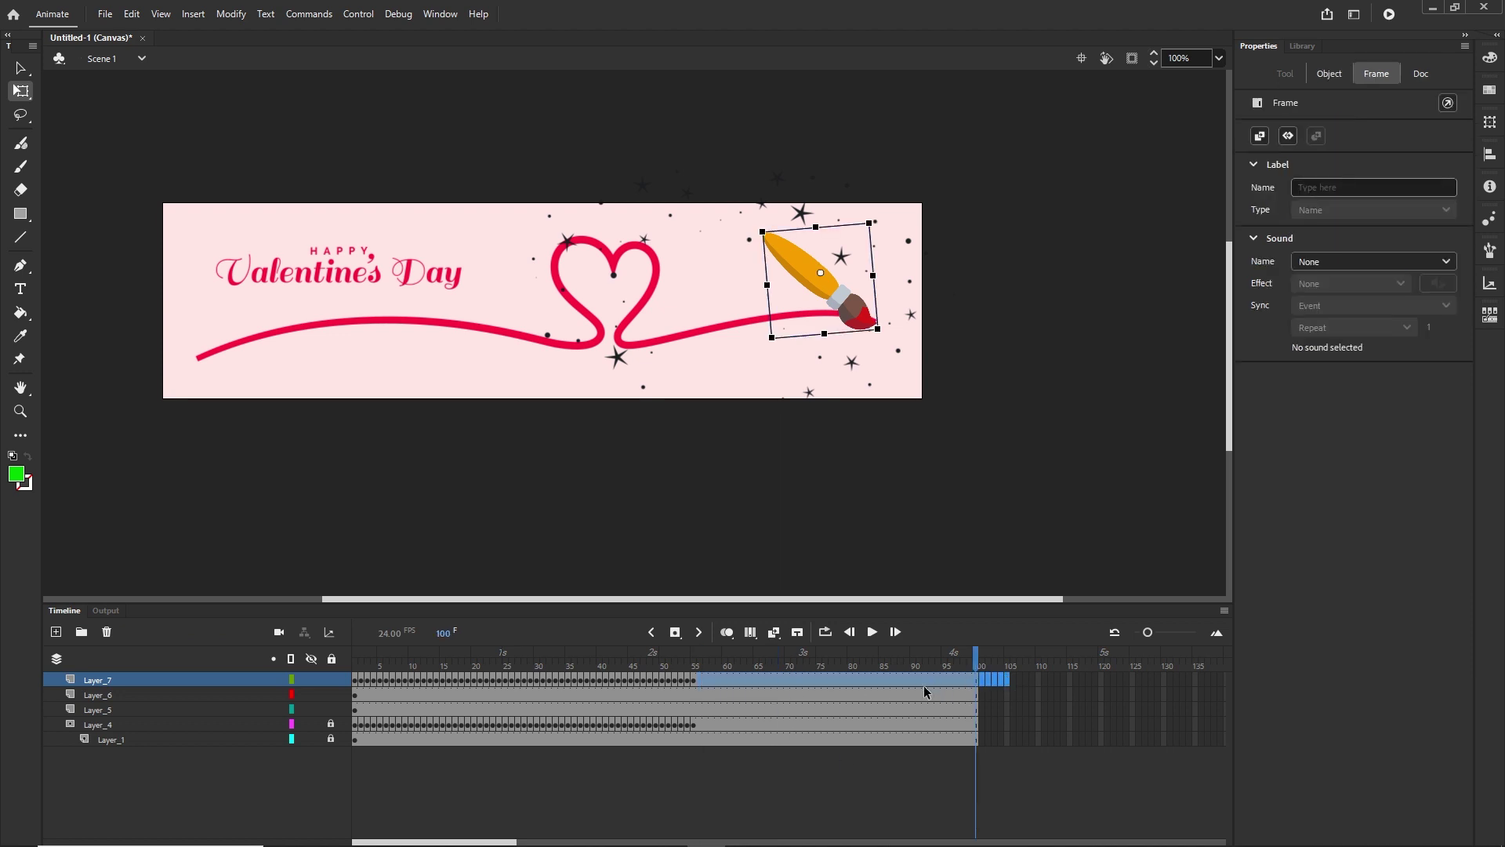
key("Delete")
mouse_move(964, 660)
left_mouse_down()
mouse_move(656, 657)
mouse_move(715, 657)
left_mouse_up()
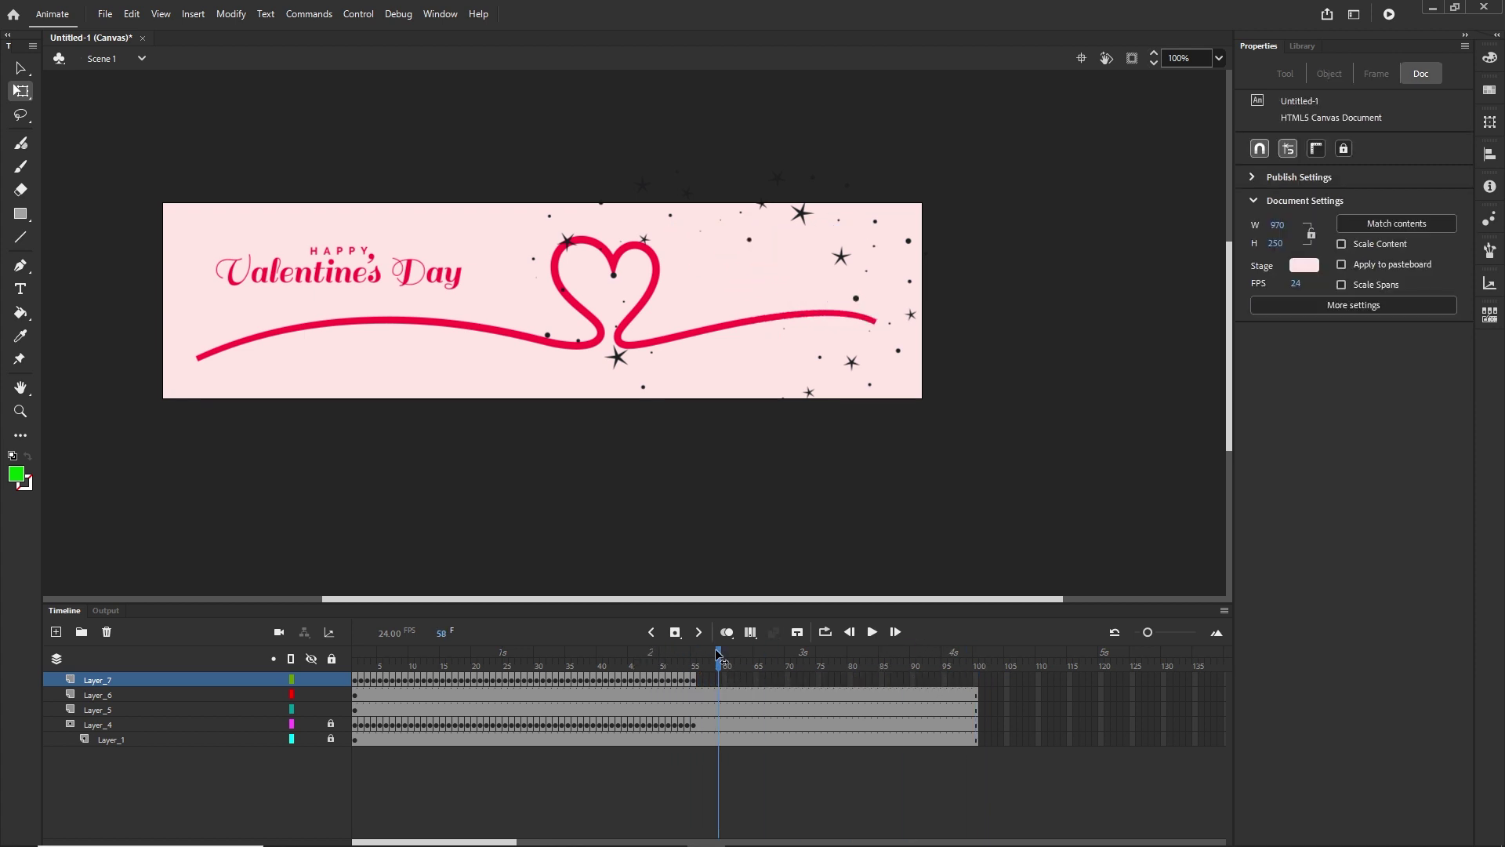
Step: Test the finished banner in the browser, and play the timeline through to frame 100 in Animate
key("ctrl+Return")
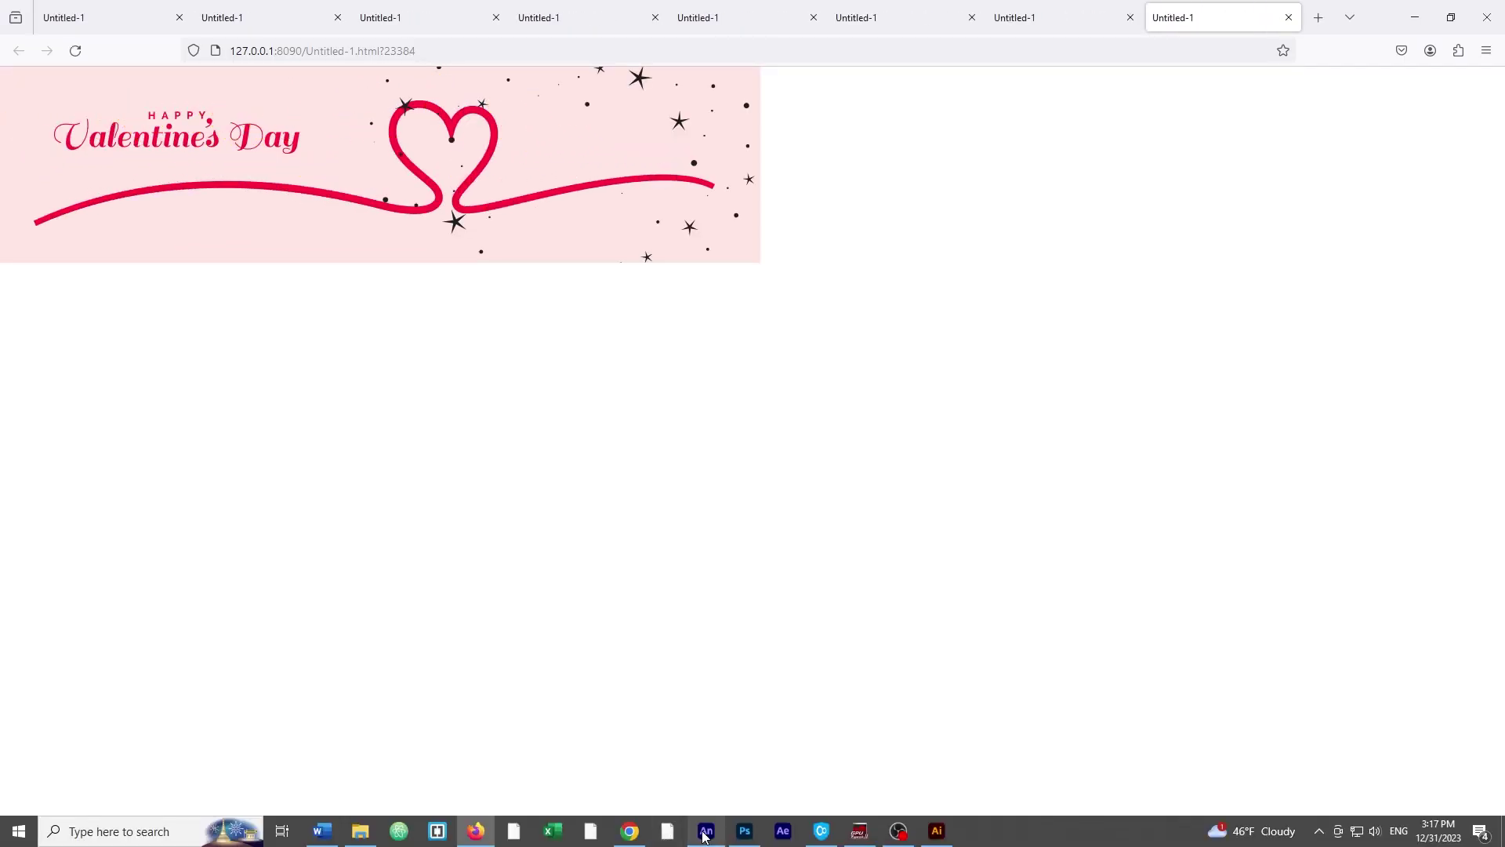
left_click(704, 831)
left_click(72, 610)
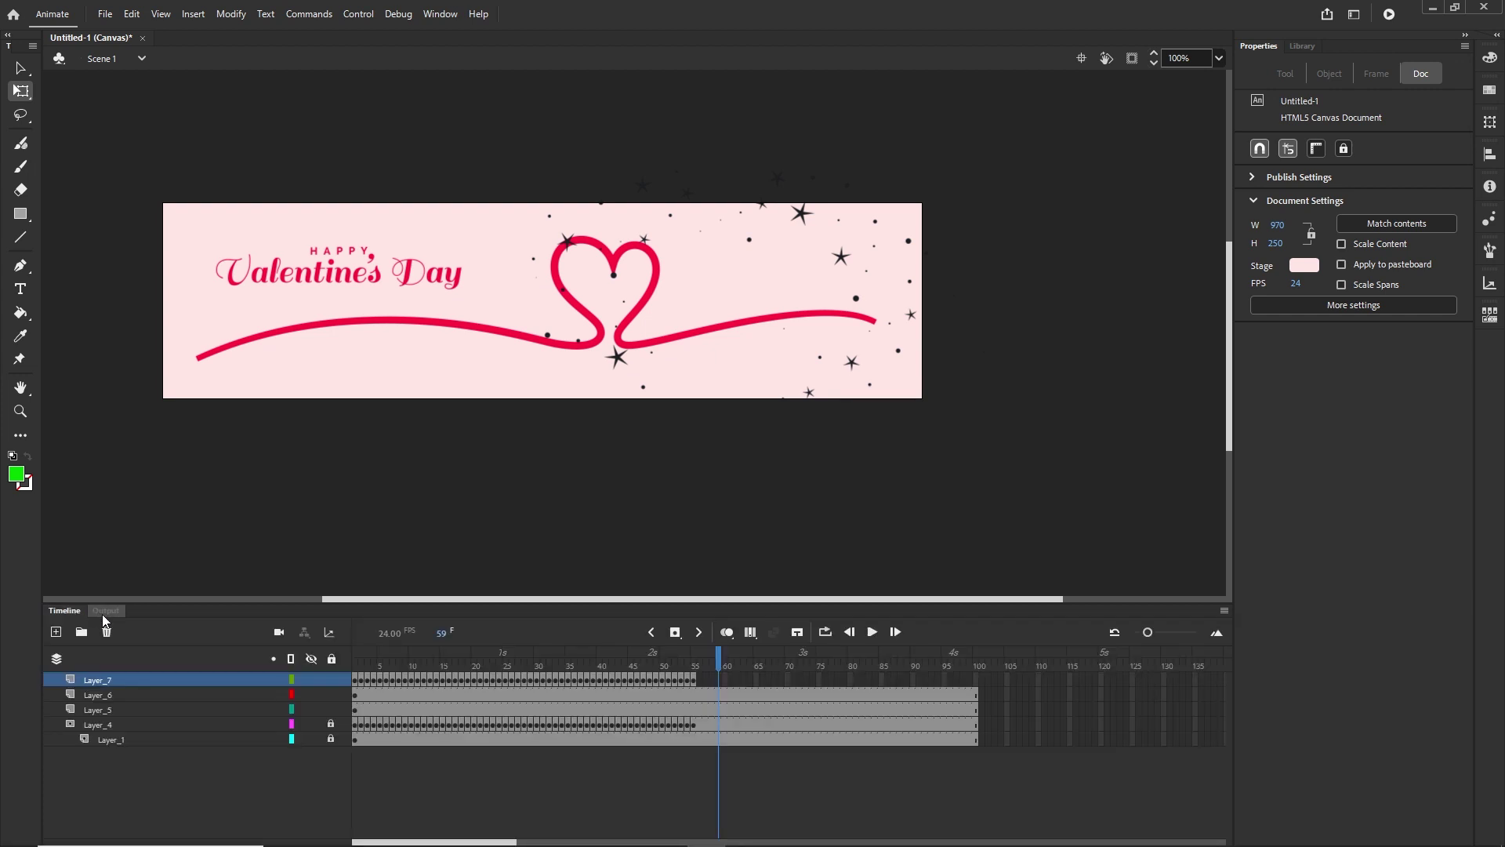
key("Return")
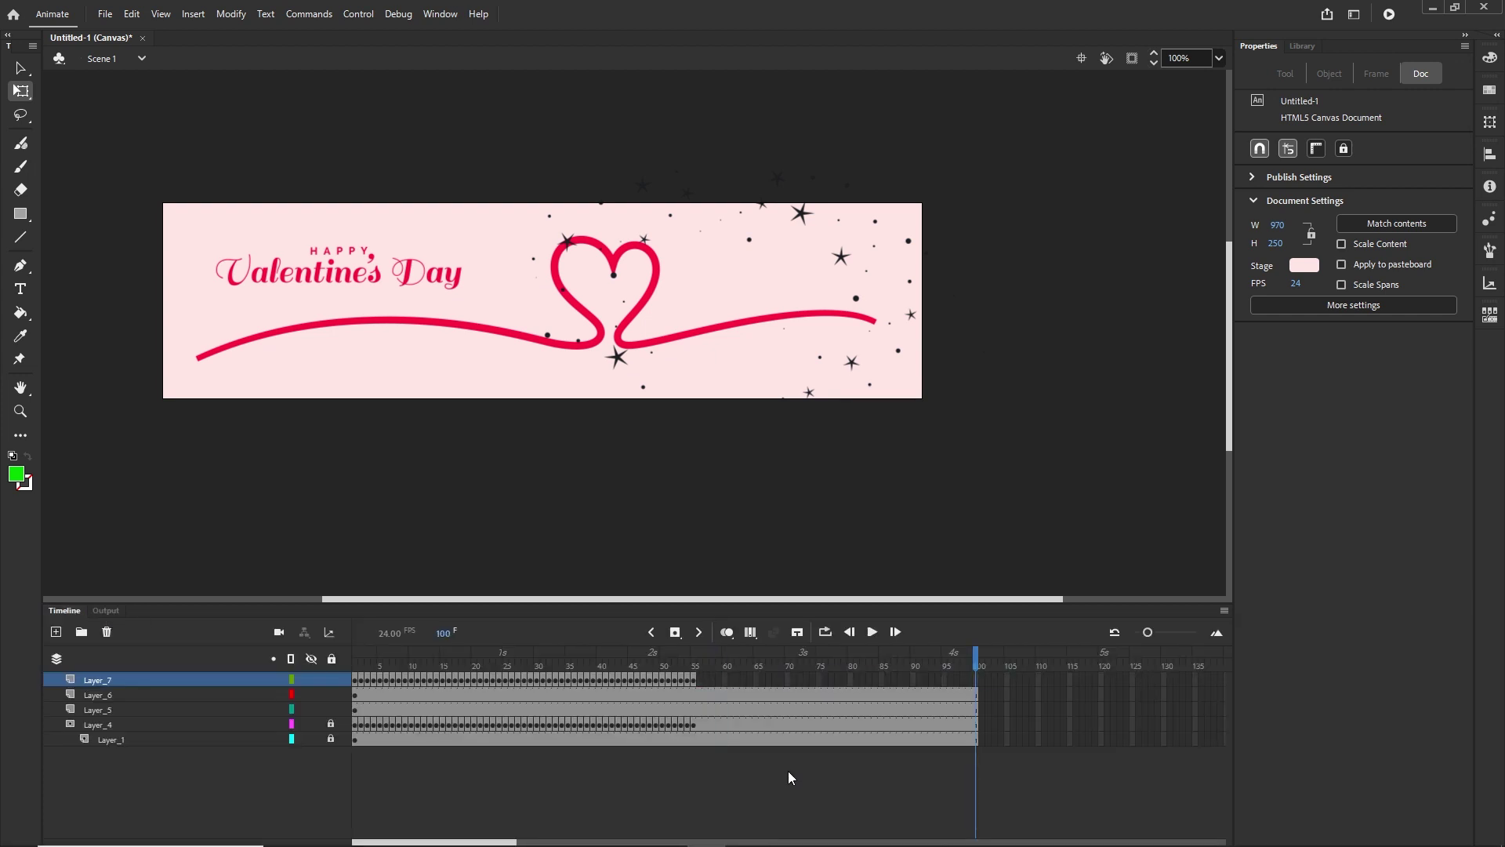
Step: Restore the paintbrush layer's frames up to frame 100, and animate the brush off the banner's right side with keyframes from frame 56 to 63
key("F5")
key("F5")
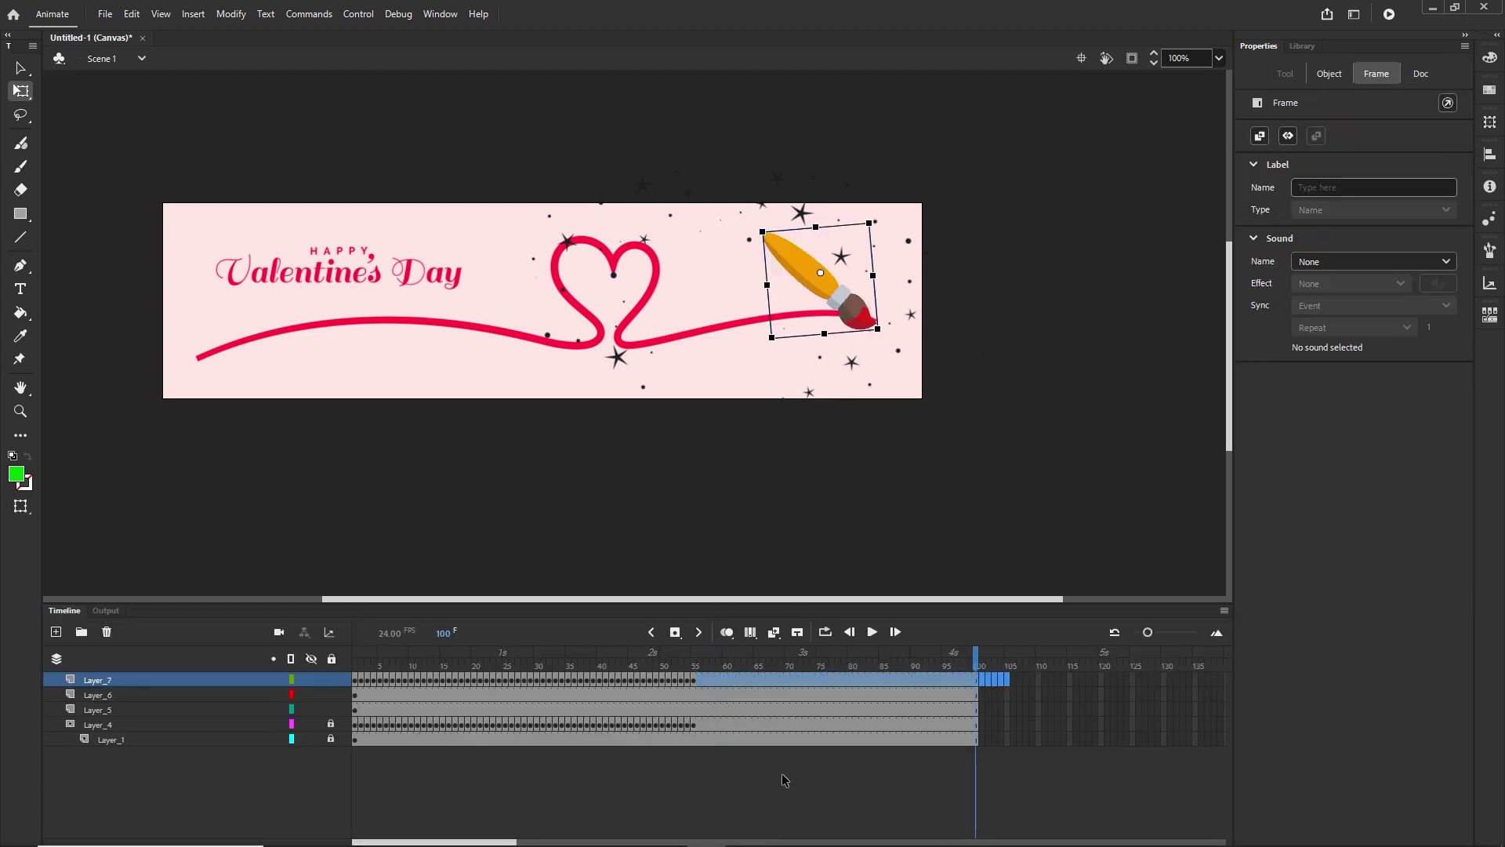
left_click(696, 680)
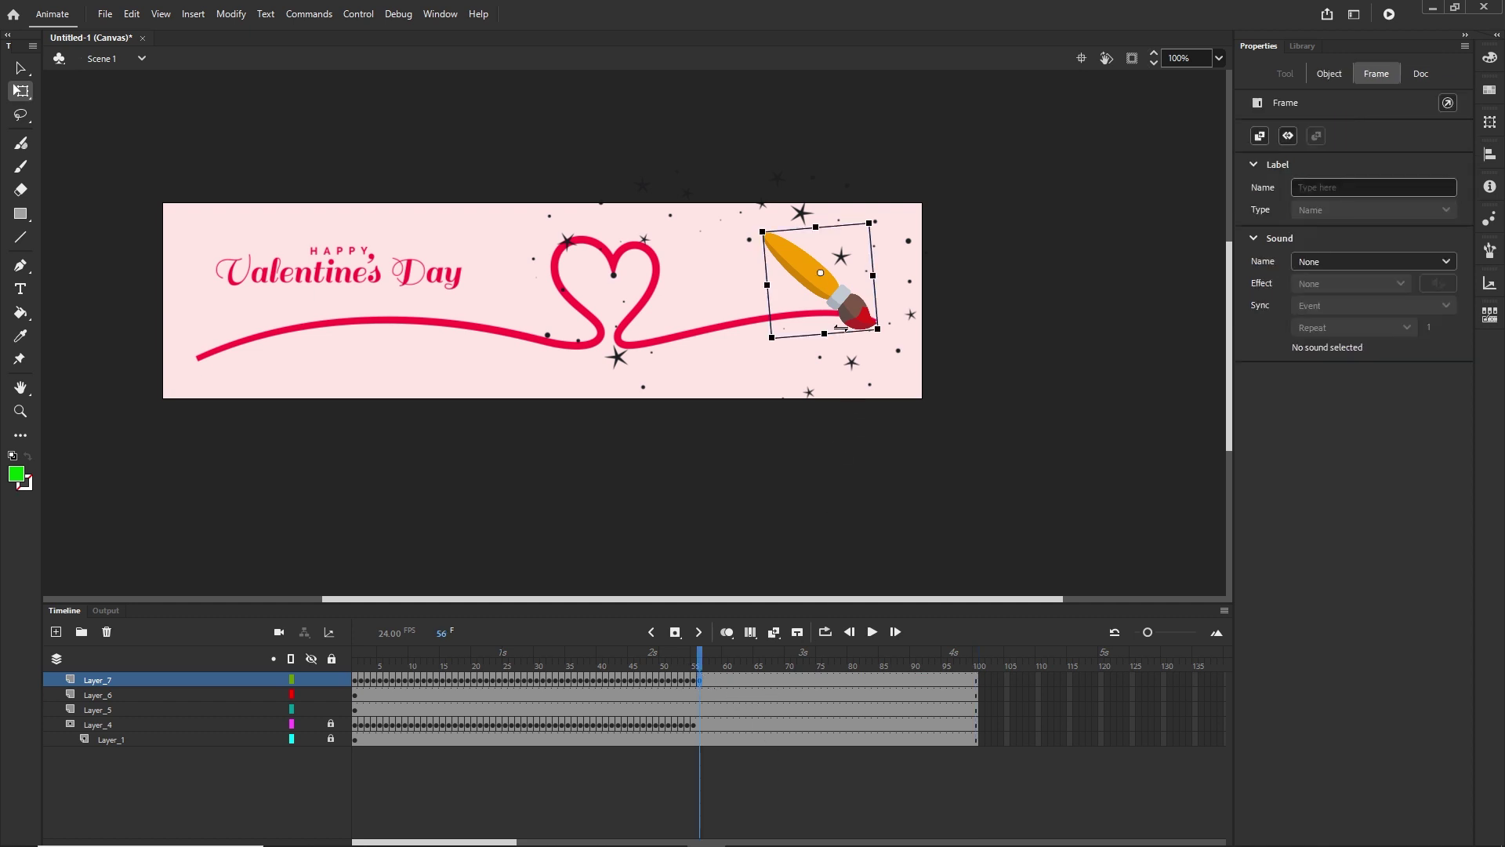
left_click_drag(821, 287, 999, 294)
left_click(743, 679)
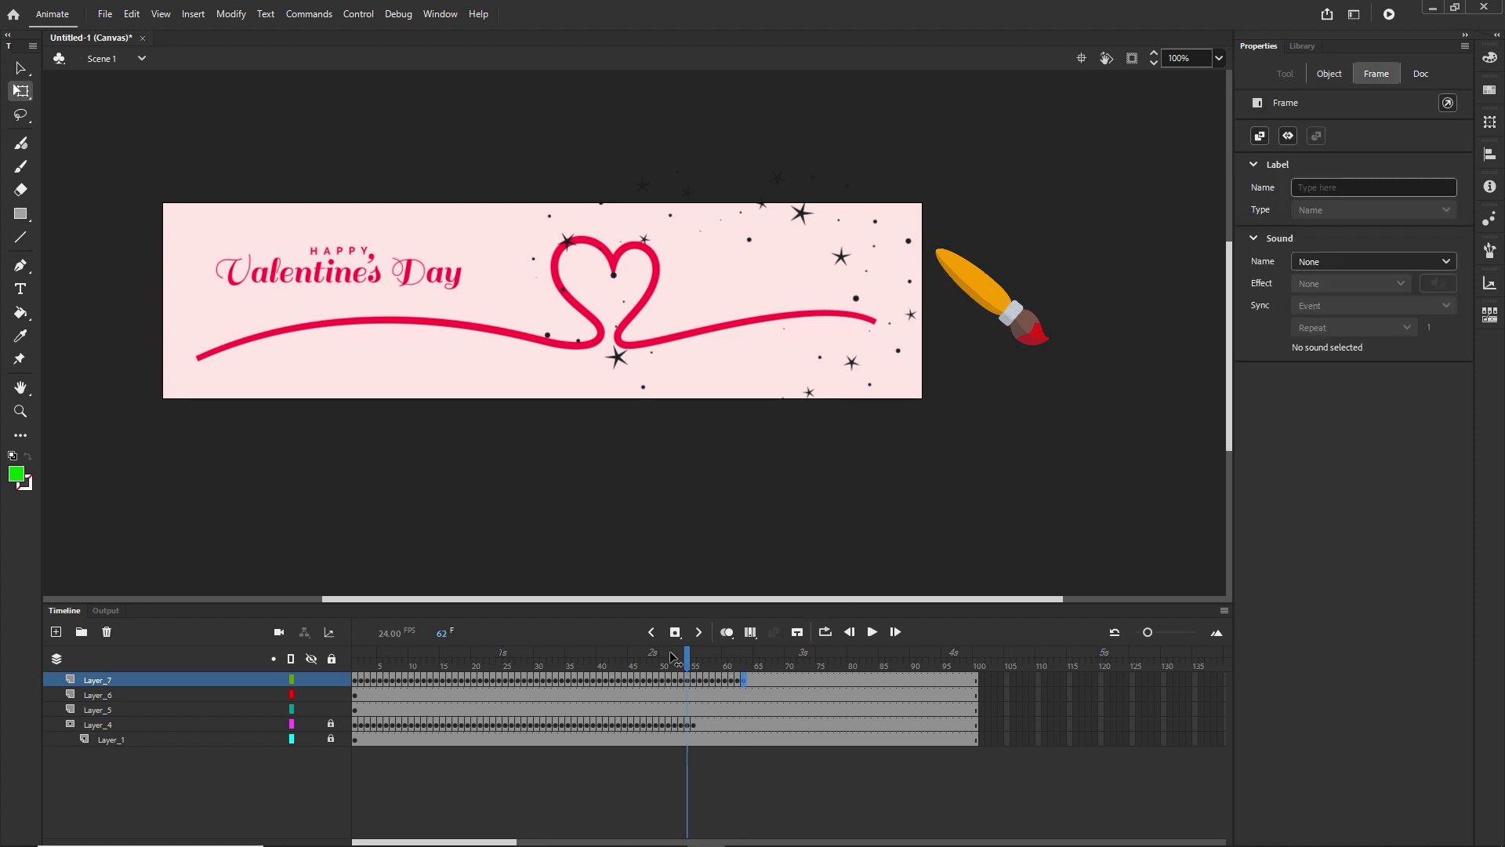
Step: Scrub through the brush's exit, test the movie in the browser, and return to Animate's timeline
left_click(577, 664)
mouse_move(579, 666)
left_mouse_down()
mouse_move(524, 671)
mouse_move(727, 680)
left_mouse_up()
key("ctrl+Return")
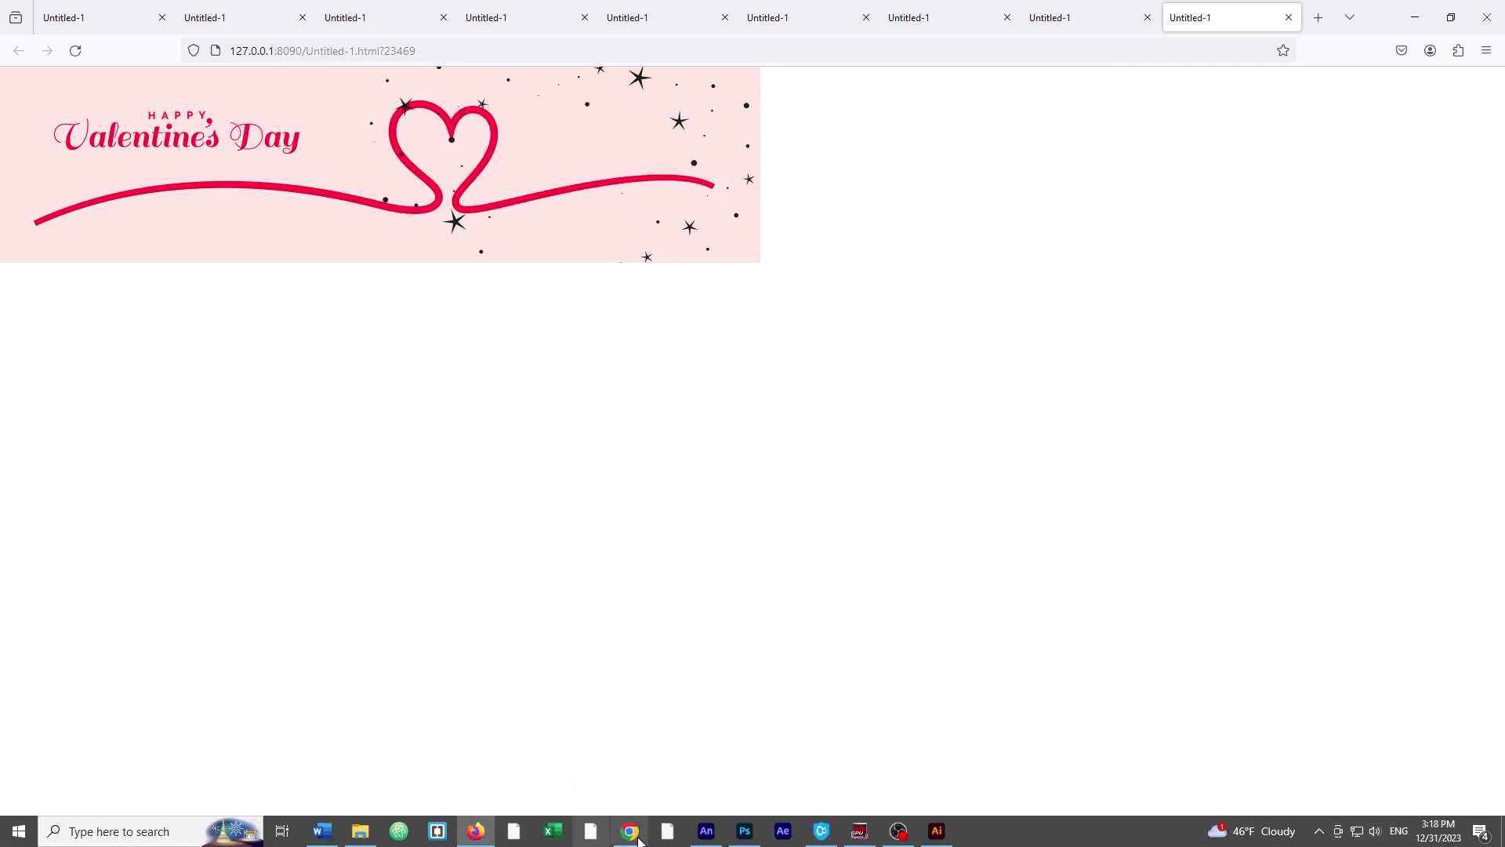
left_click(715, 834)
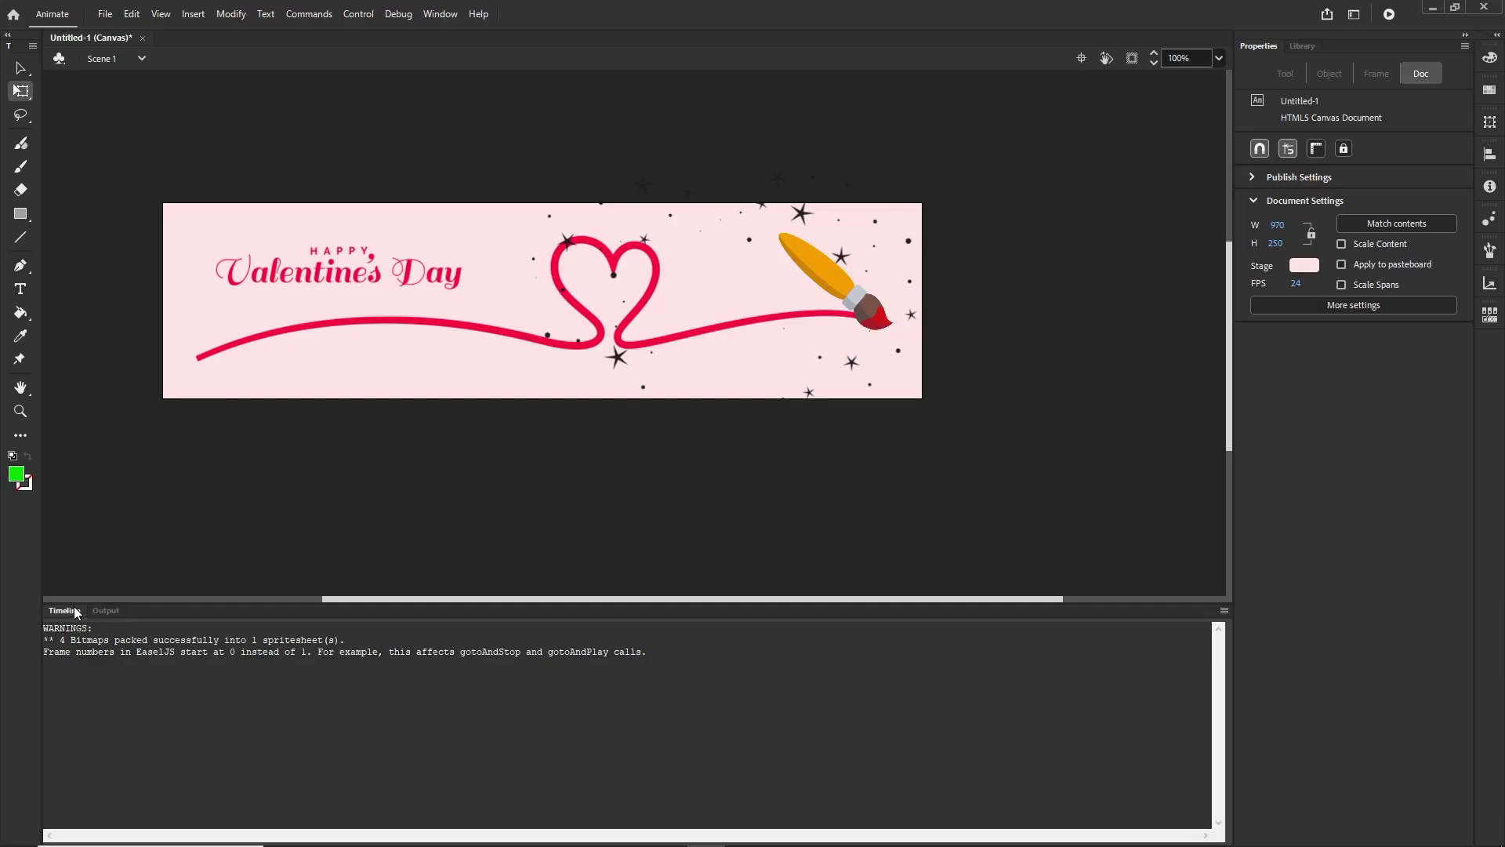
left_click(74, 609)
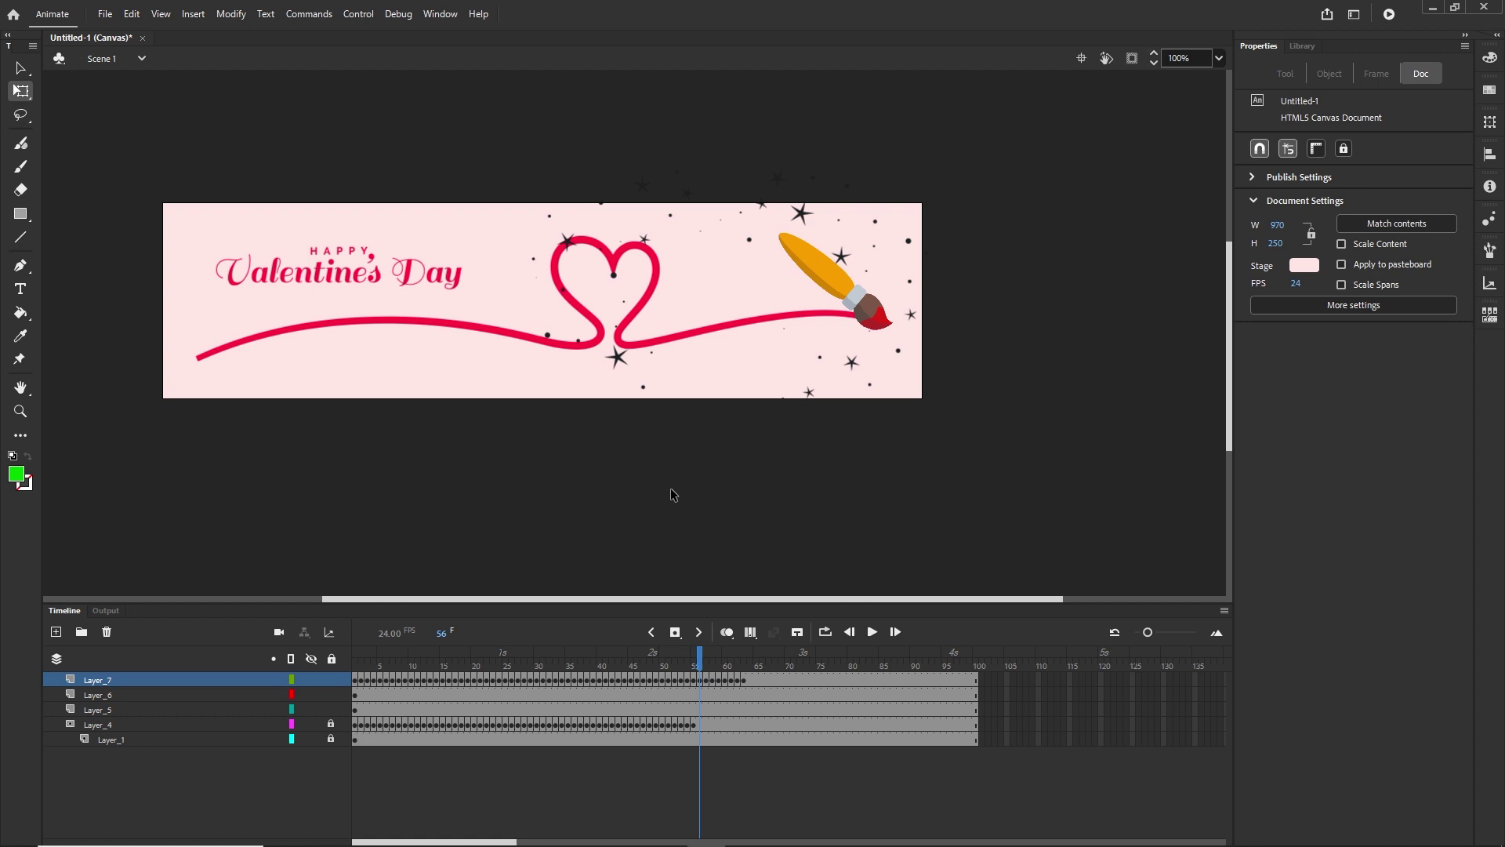
Step: Look into the tutorial folder of 03 self draw heart animate in File Explorer, and return to Animate
left_click(359, 832)
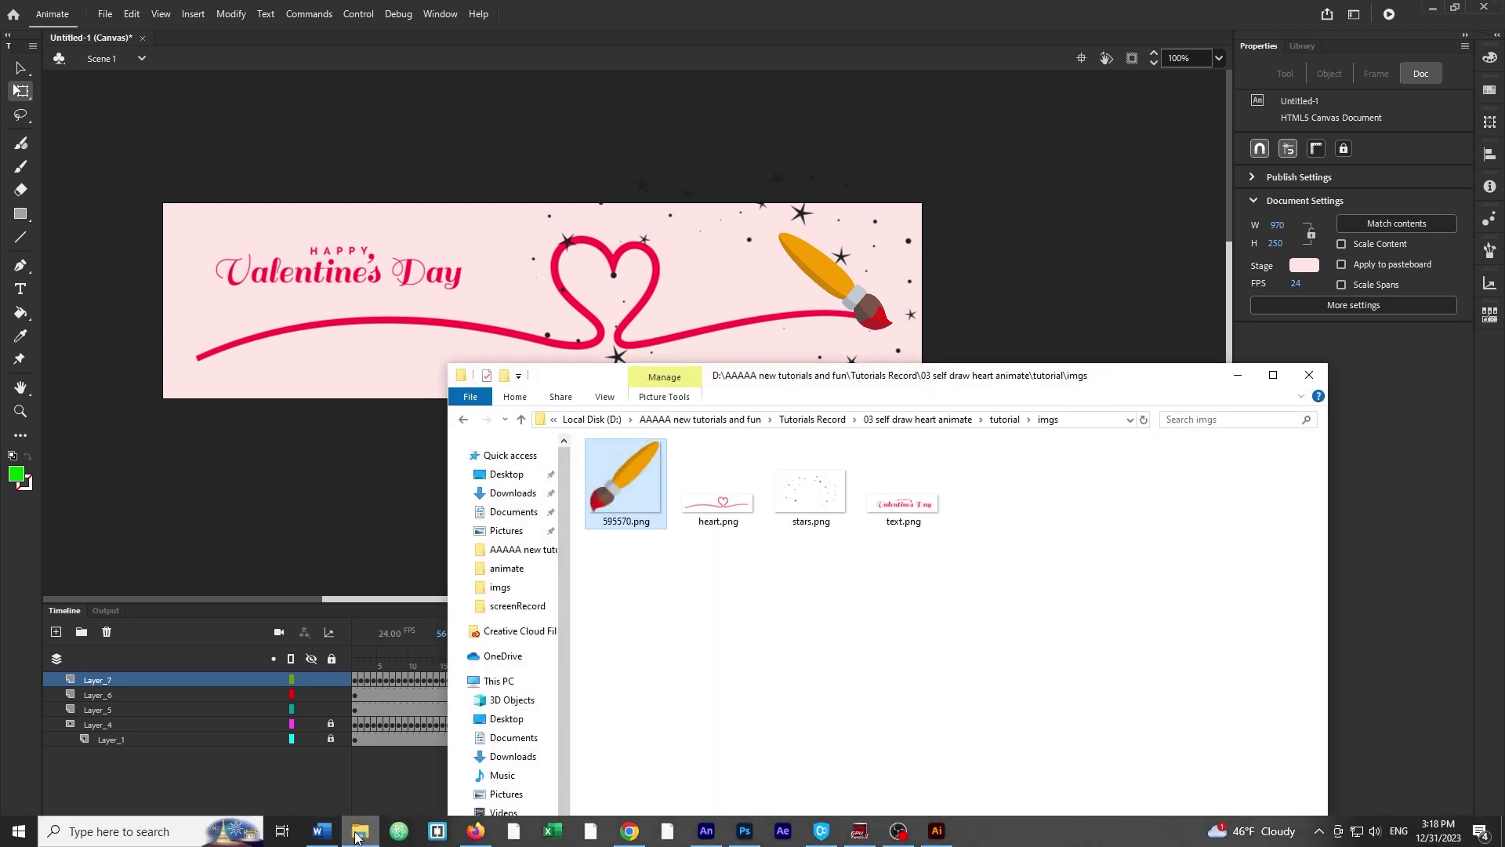
left_click(917, 419)
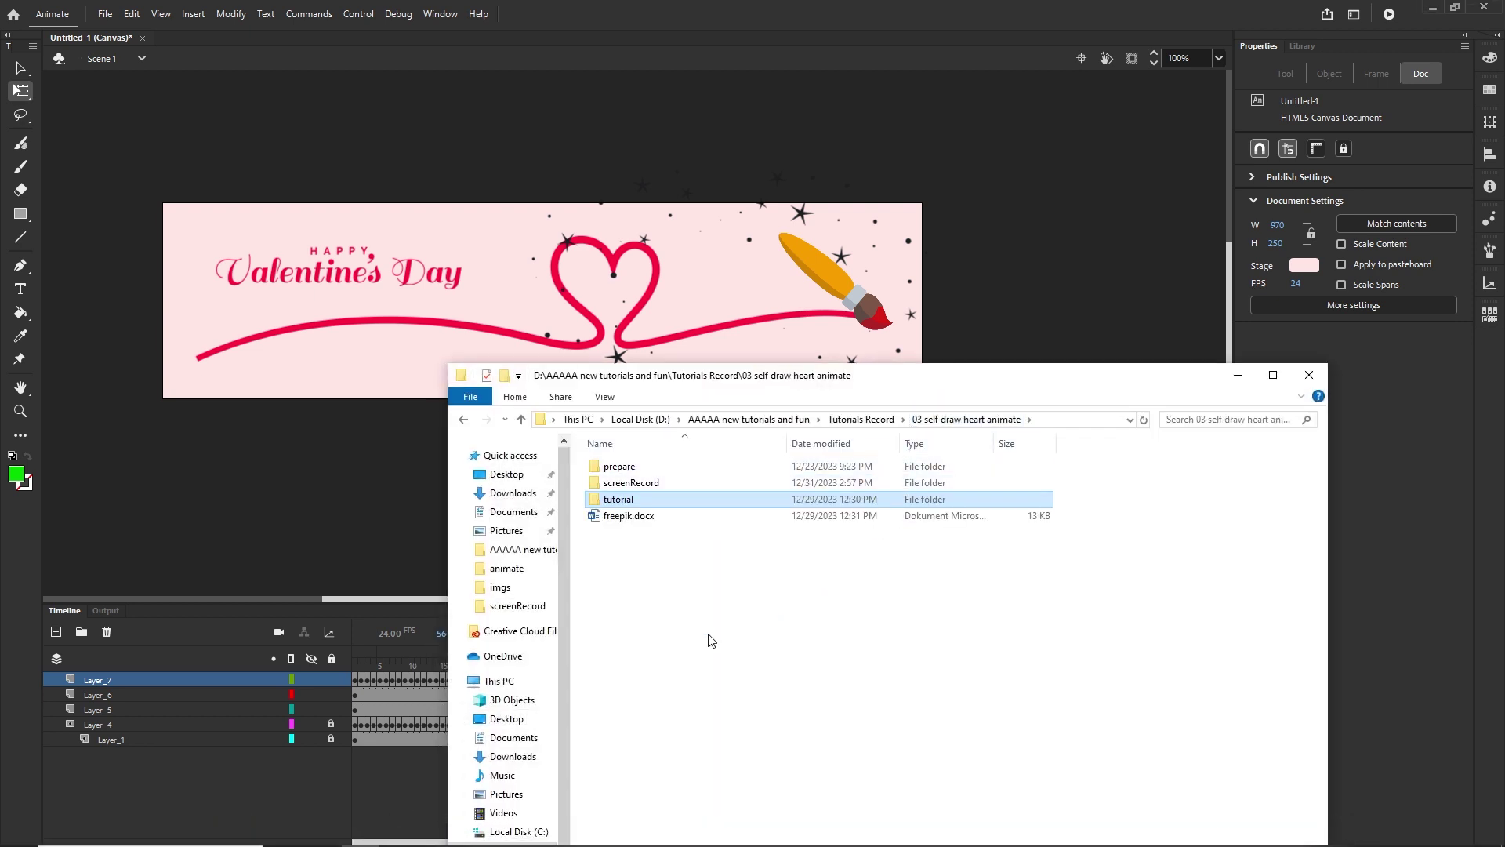
double_click(619, 499)
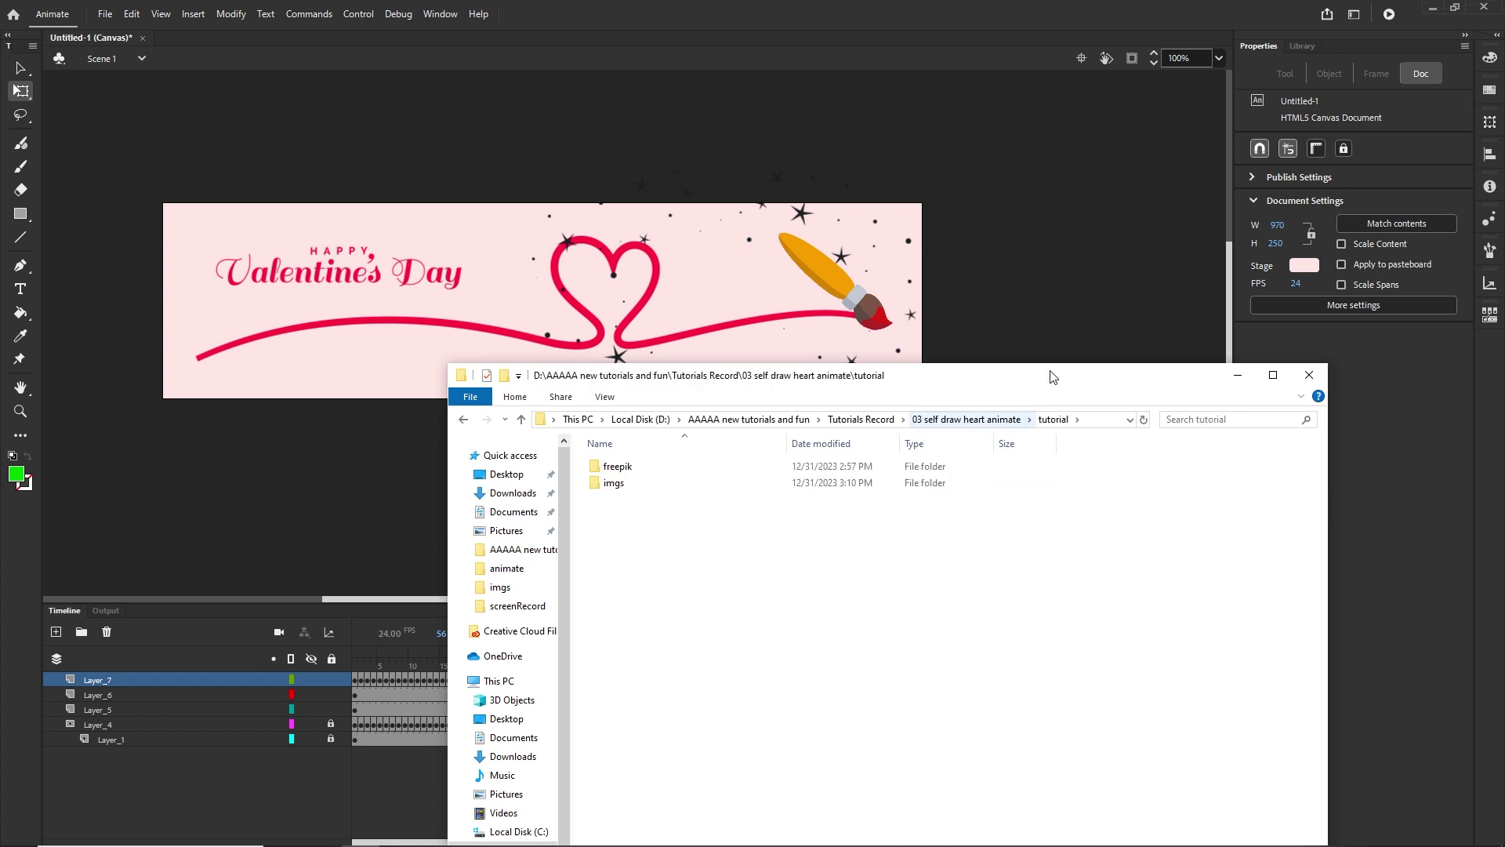
left_click(1238, 374)
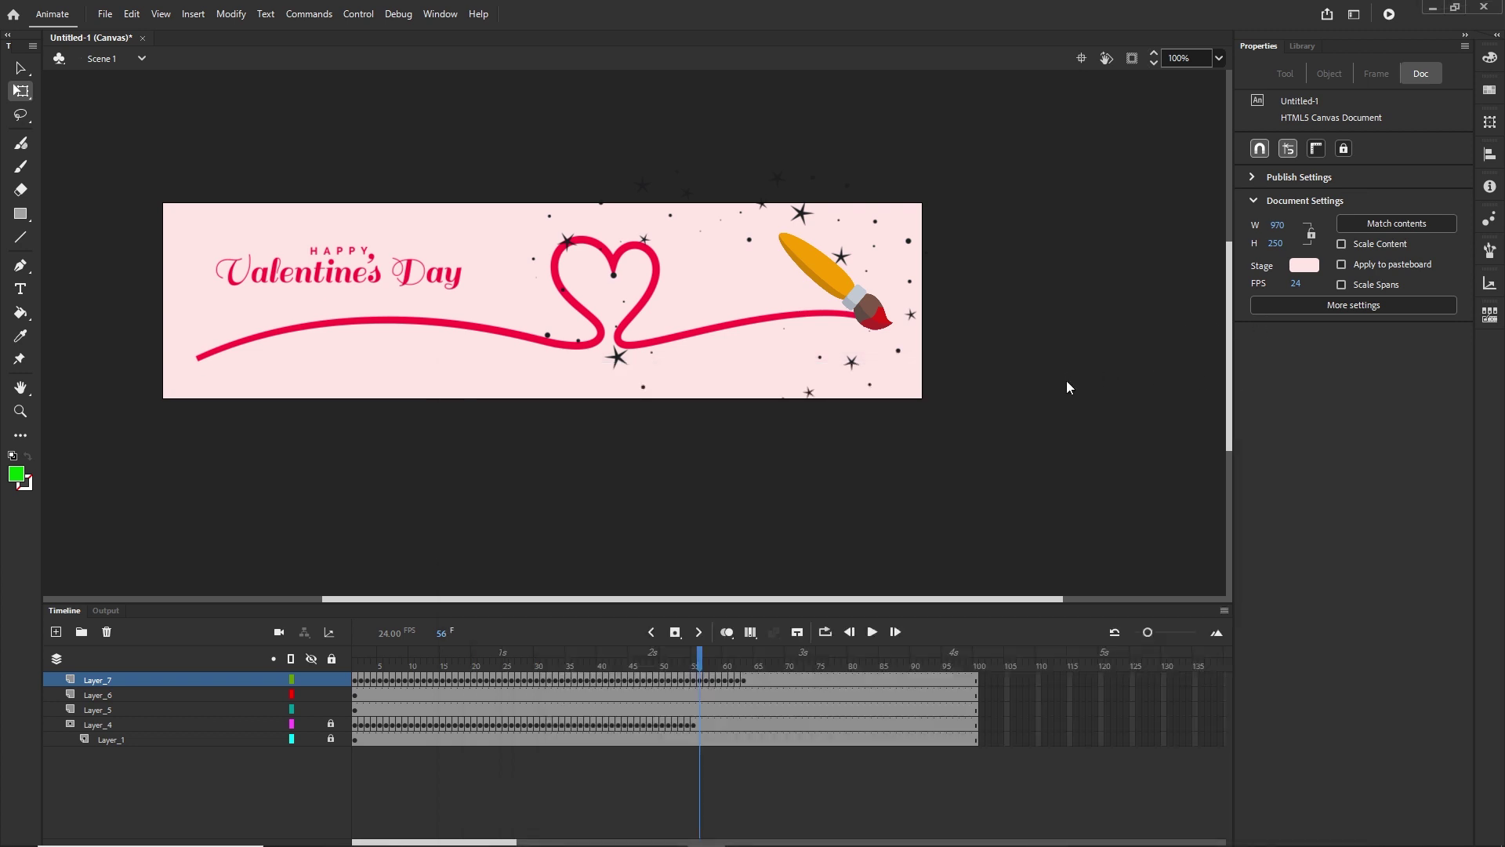
Step: Start saving the document, browsing to D:\AAAAA new tutorials and fun\Tutorials Record\03 self draw heart animate\tutorial
key("ctrl+s")
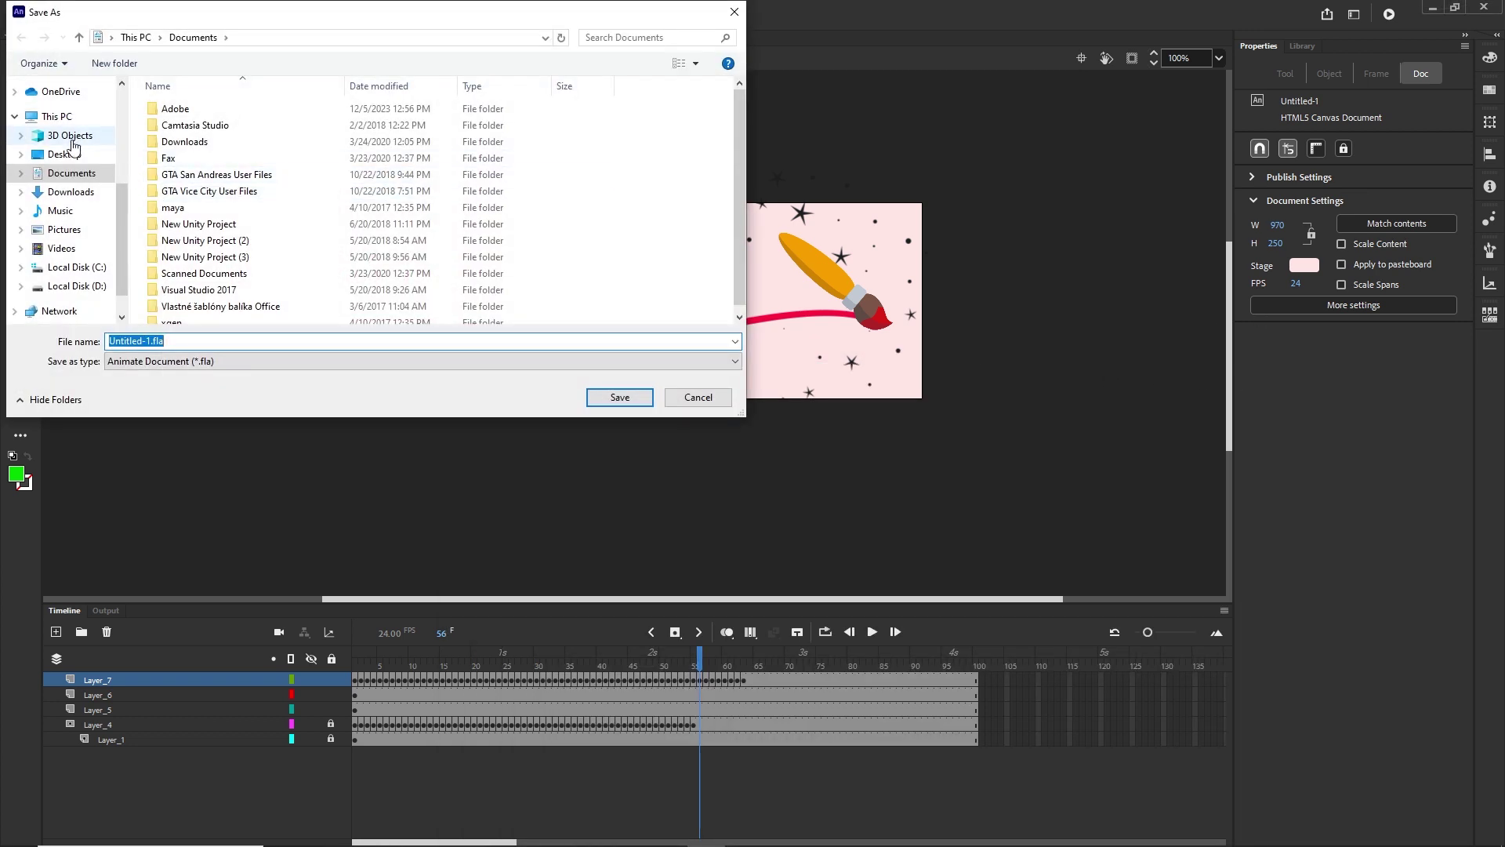
left_click(53, 116)
scroll(380, 202, "down", 2)
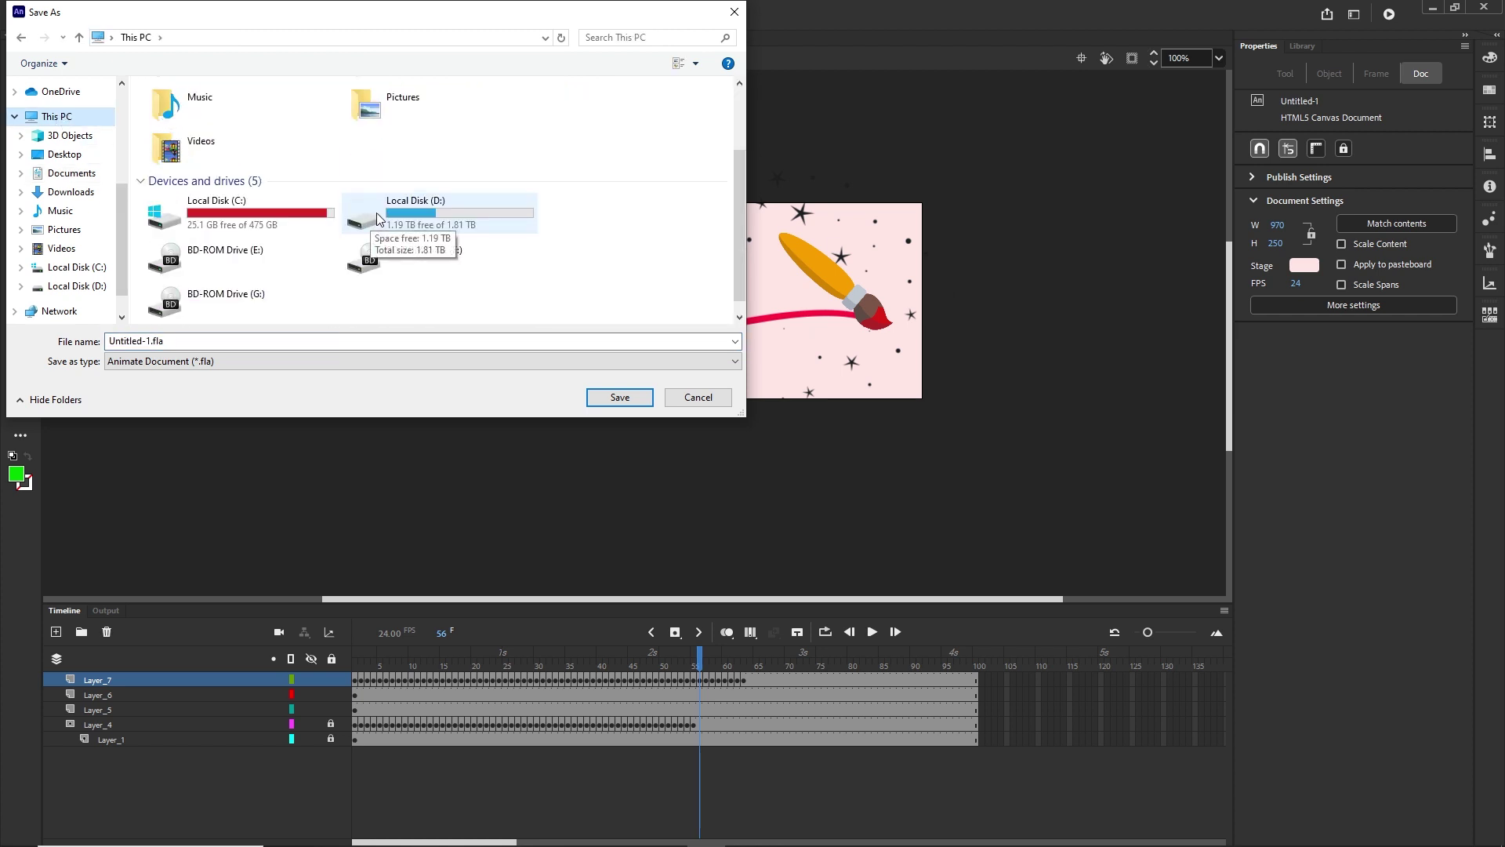
double_click(380, 218)
double_click(229, 191)
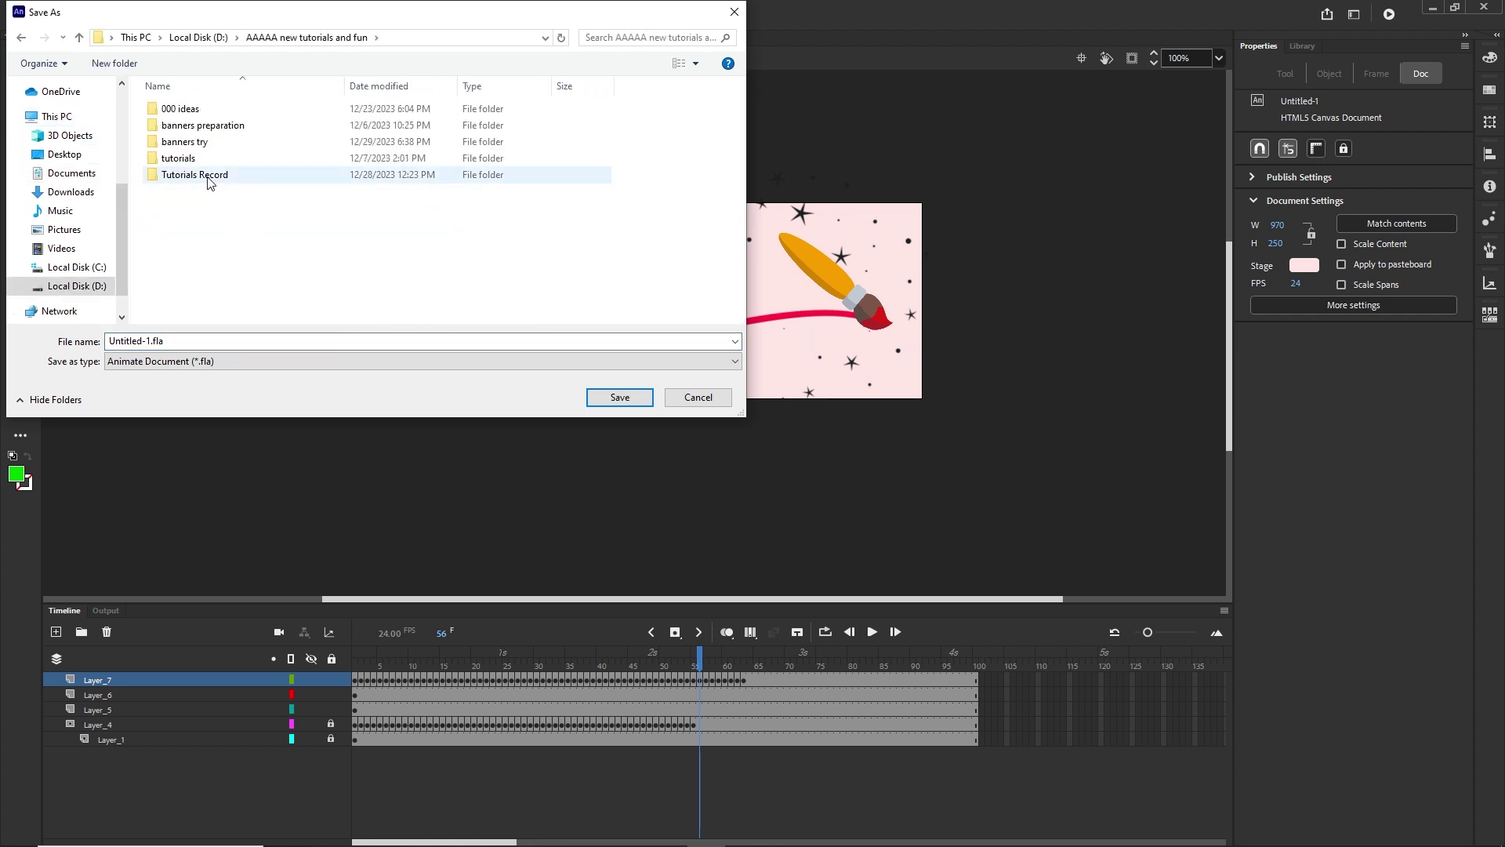
double_click(212, 177)
scroll(269, 225, "down", 2)
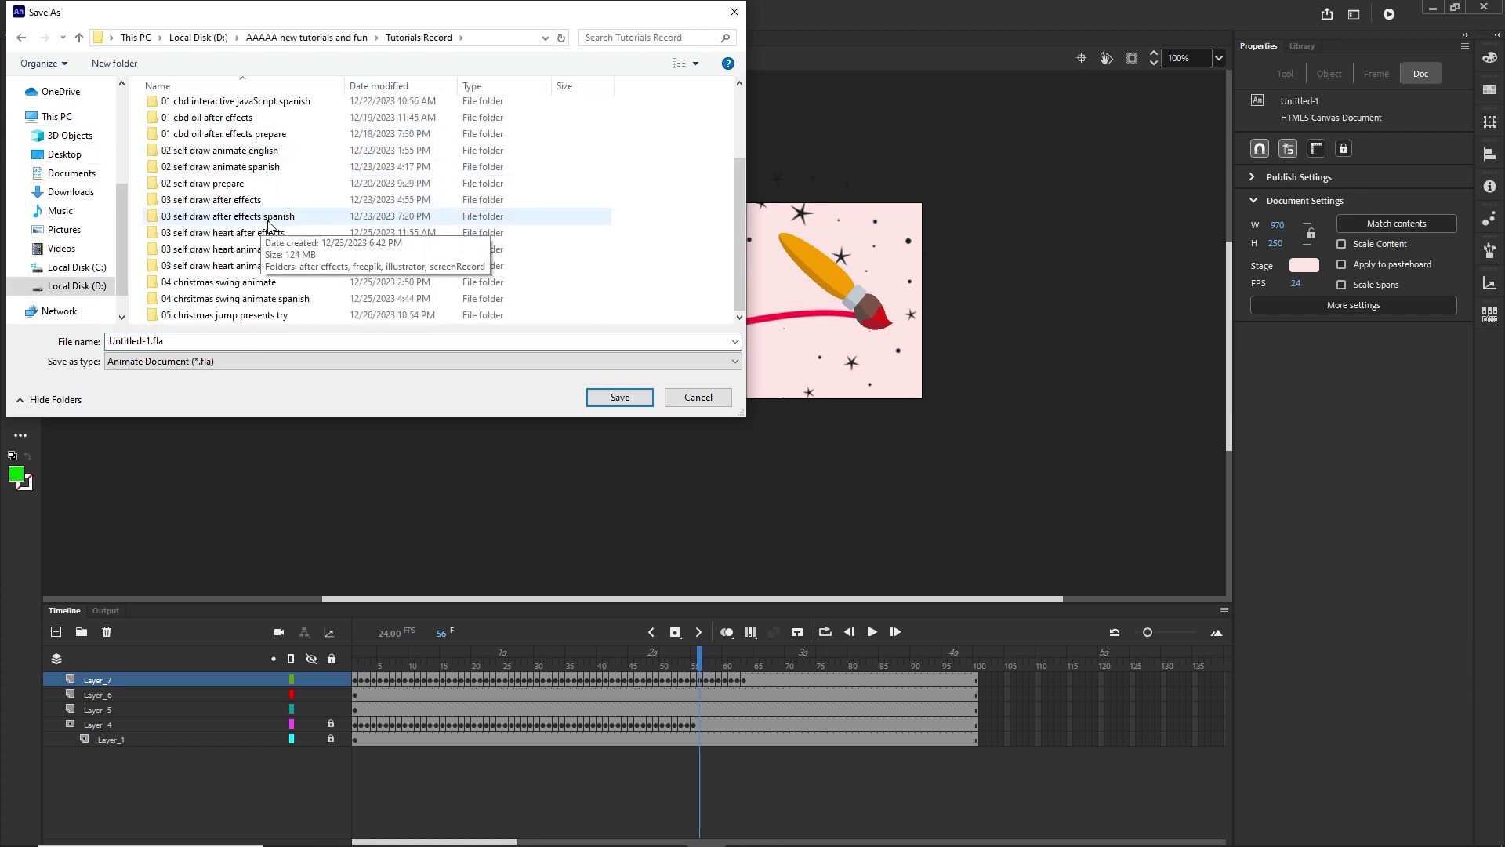
double_click(225, 250)
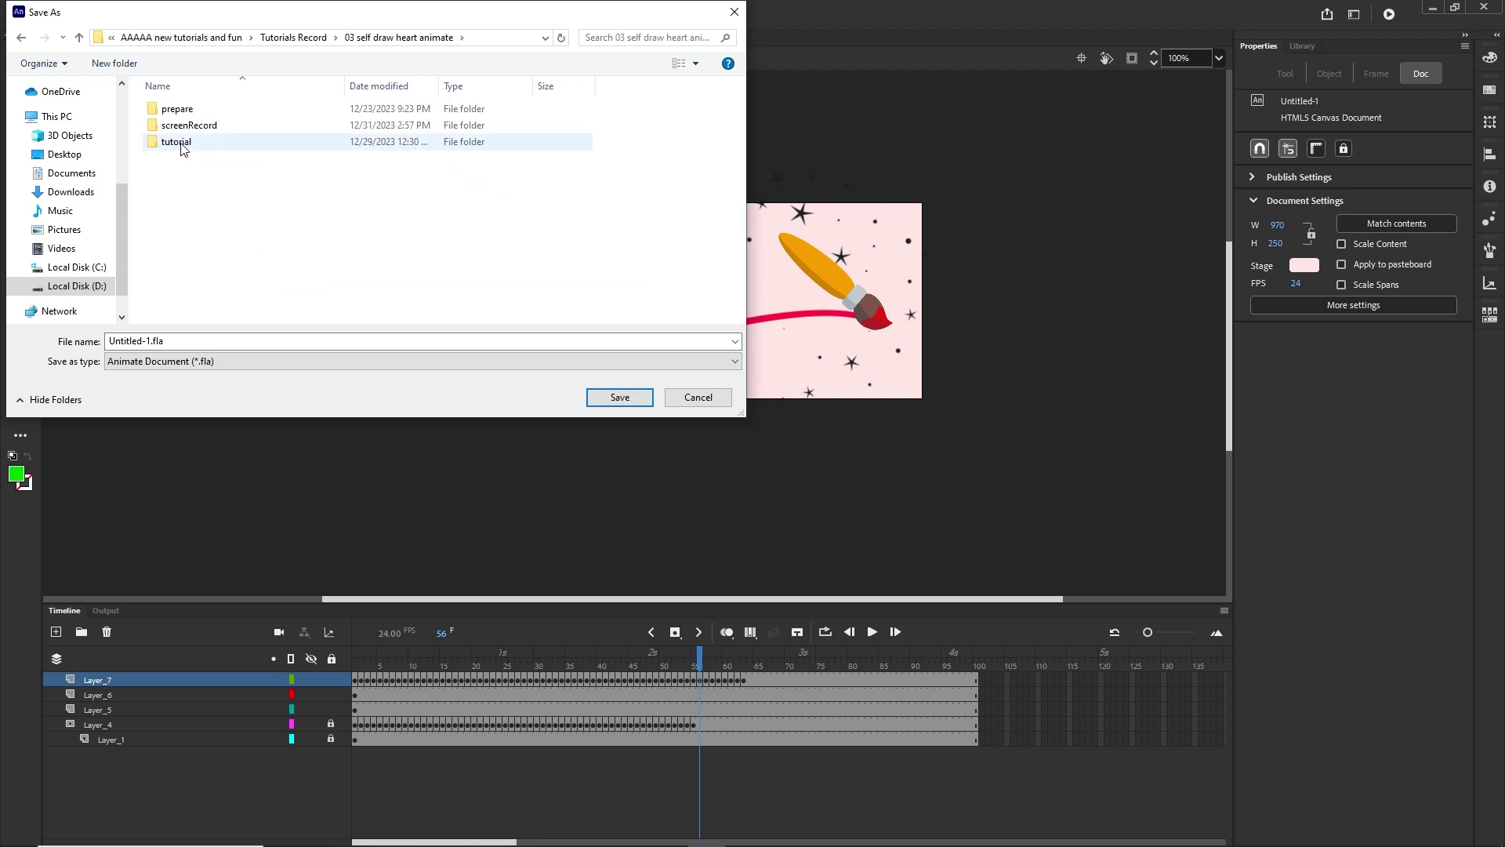
double_click(176, 142)
Step: Create a folder named animate inside the tutorial folder, and save the document in it as heart
right_click(175, 174)
mouse_move(339, 375)
left_click(396, 467)
type("animate")
left_click(325, 267)
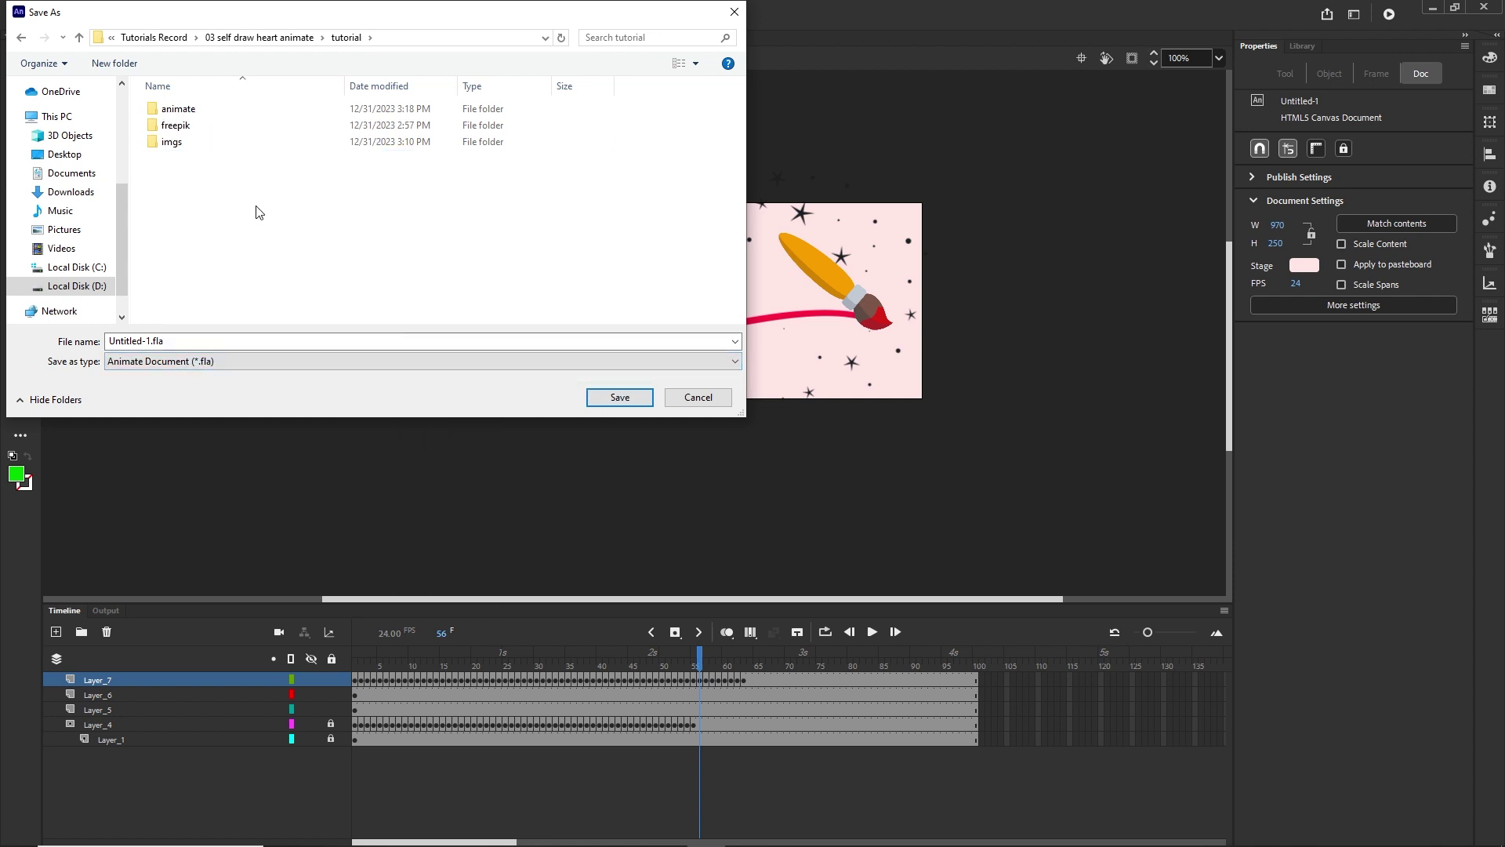
double_click(209, 111)
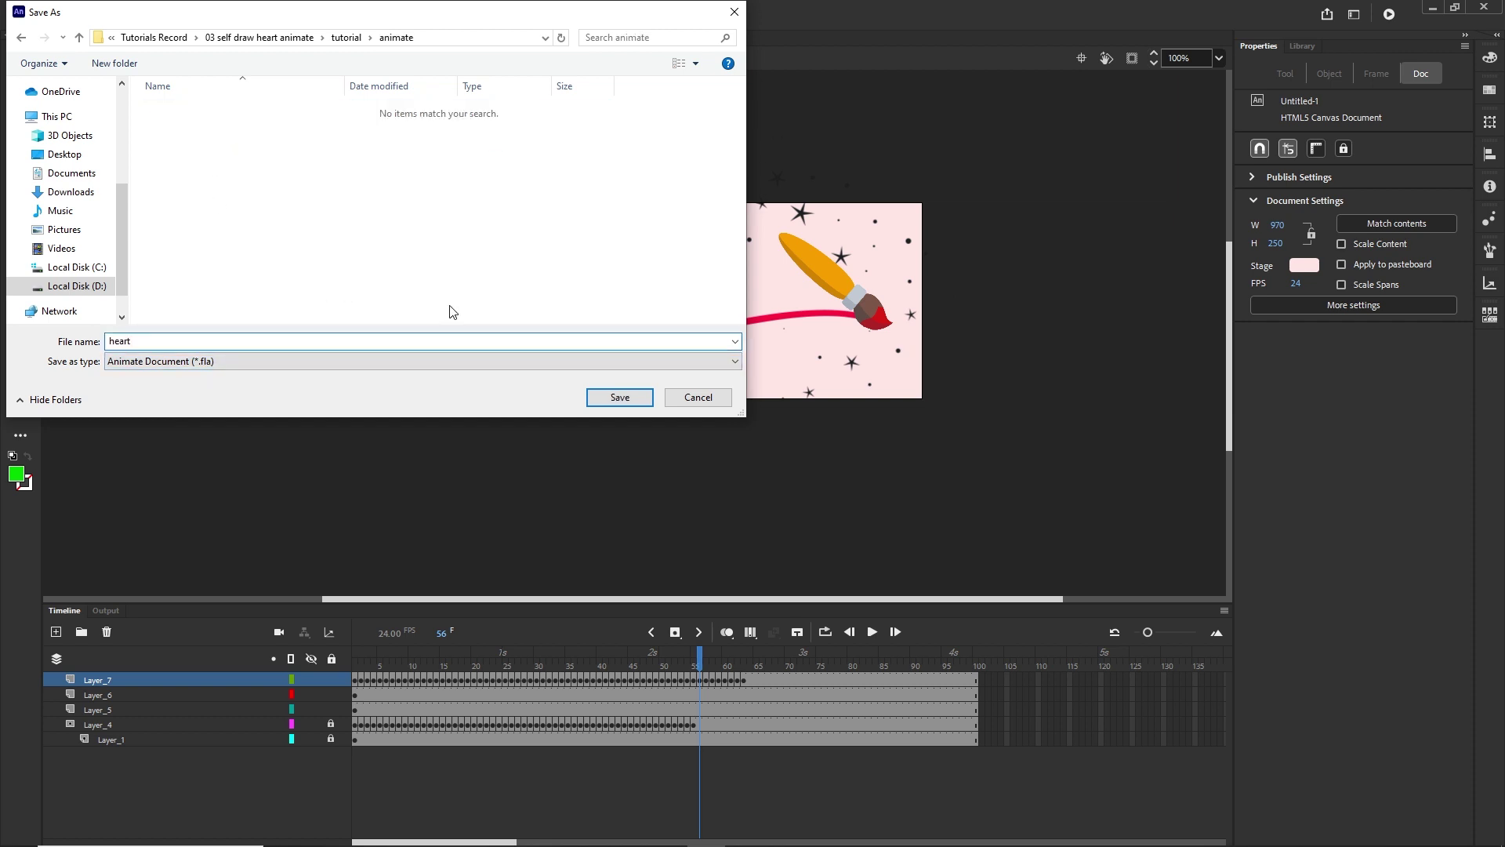
left_click(619, 397)
Step: Open the new animate folder in File Explorer to check the saved document, and return to Animate
left_click(360, 831)
key("Down")
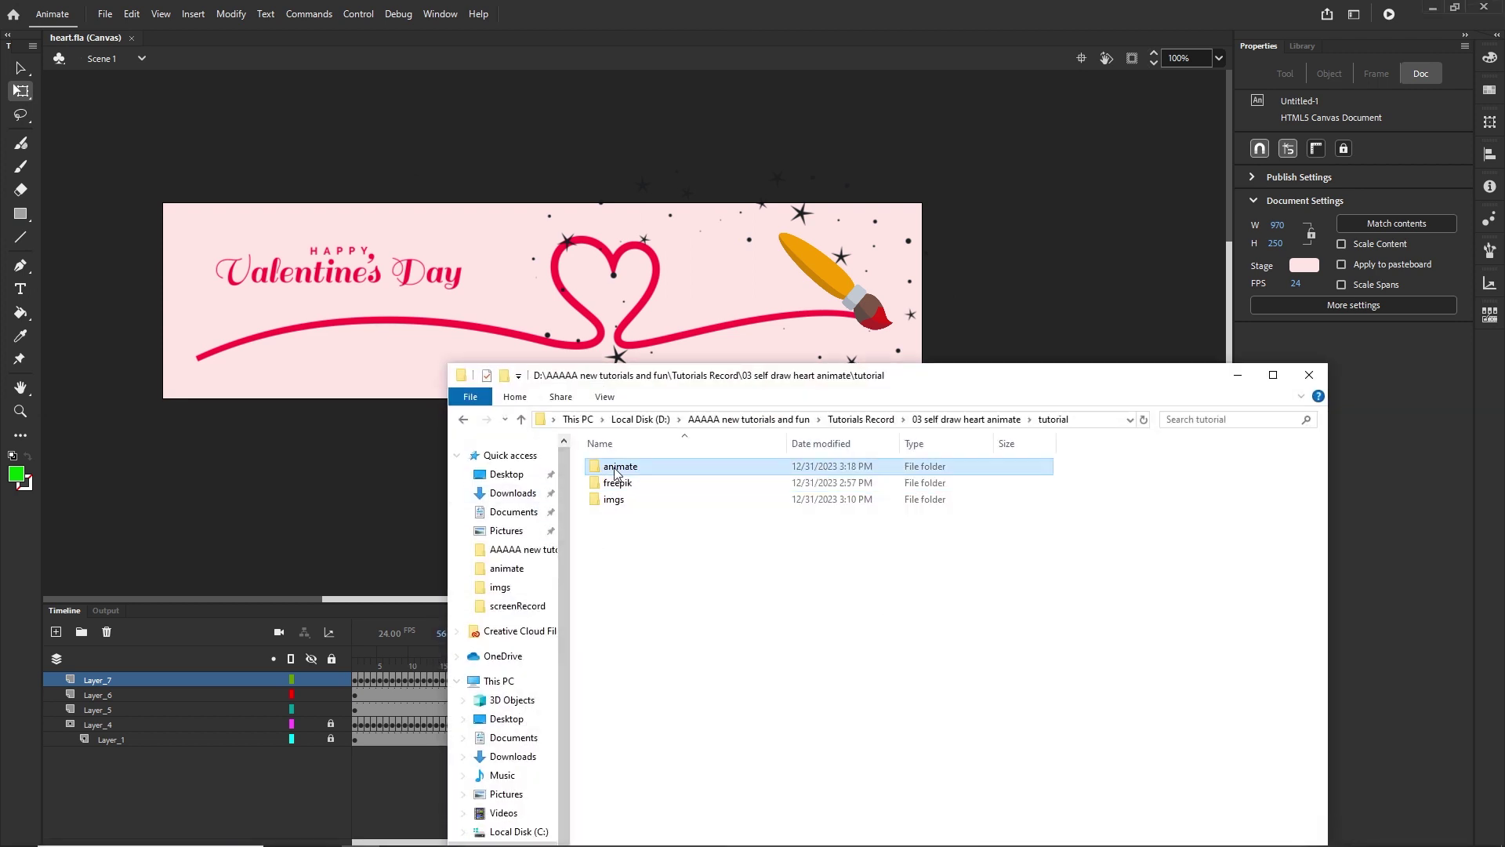
key("Return")
left_click(1236, 377)
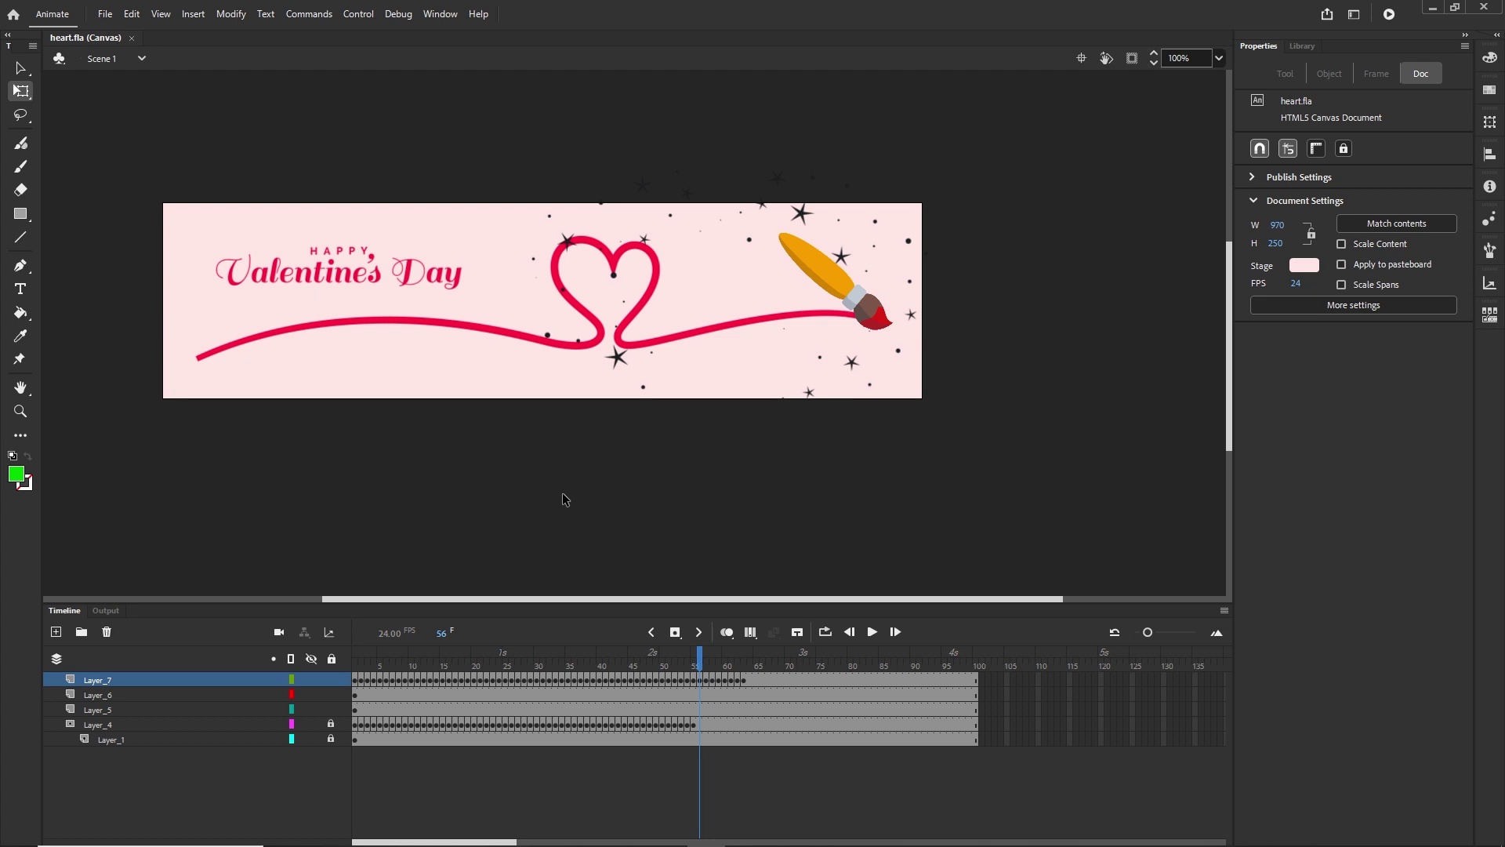
Step: Test the movie in the browser, and delete the exported heart.js, heart.html and images folder from the animate folder
key("shift+F12")
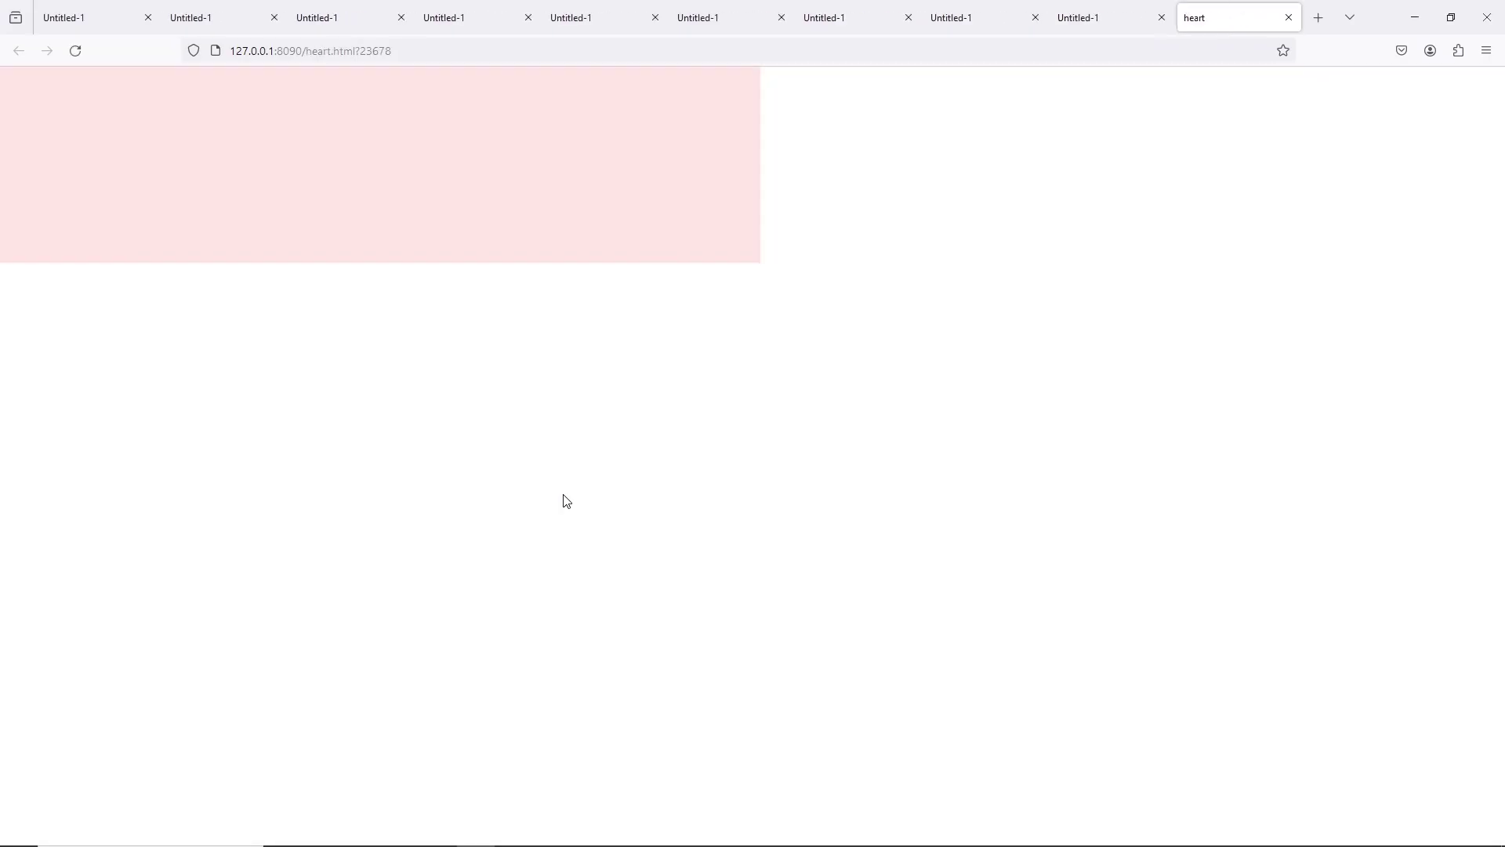
left_click(384, 831)
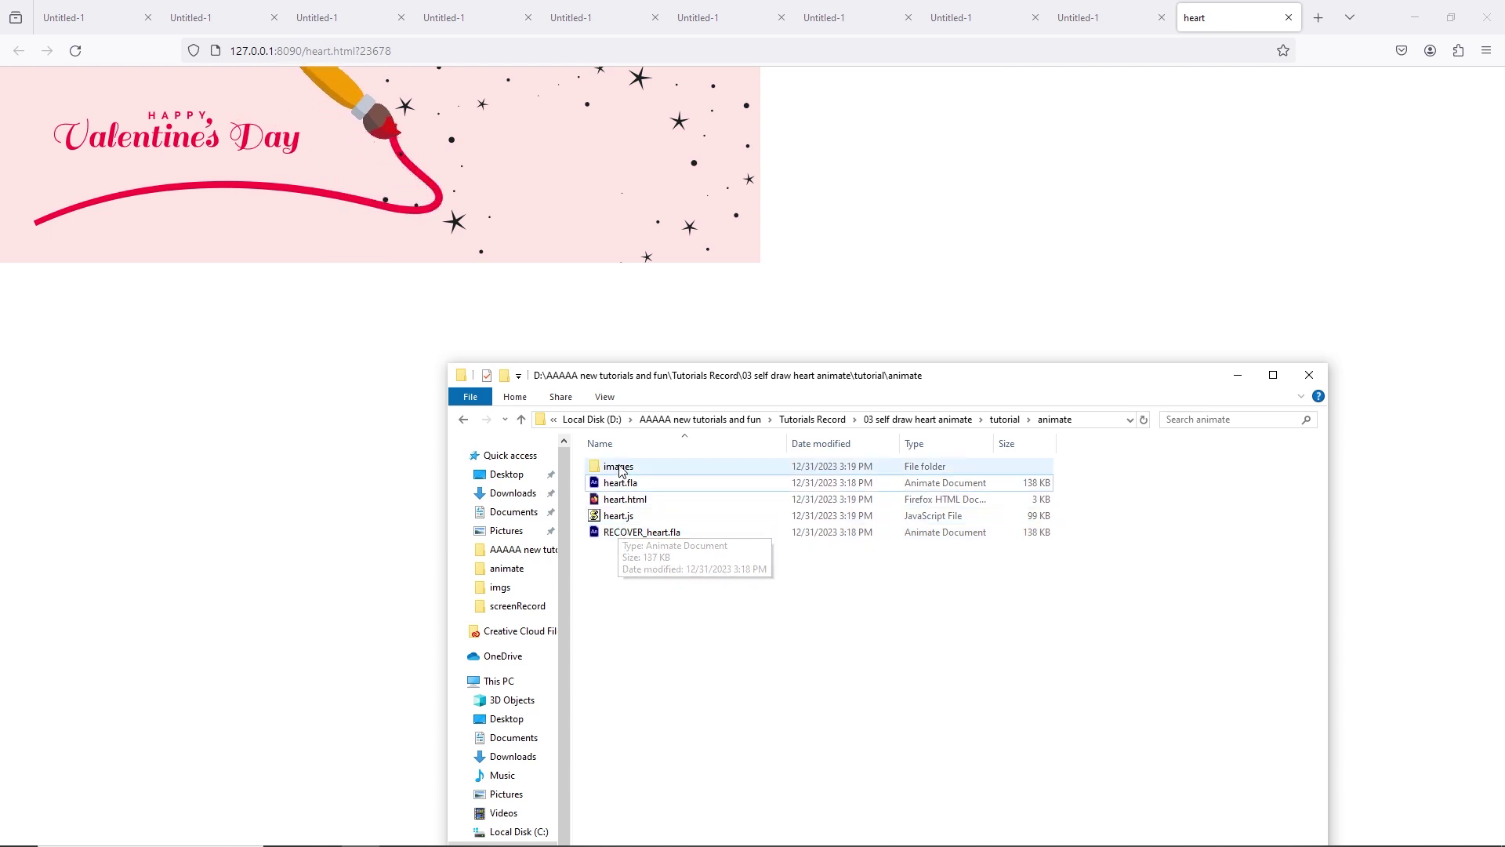
left_click(619, 517)
key("Delete")
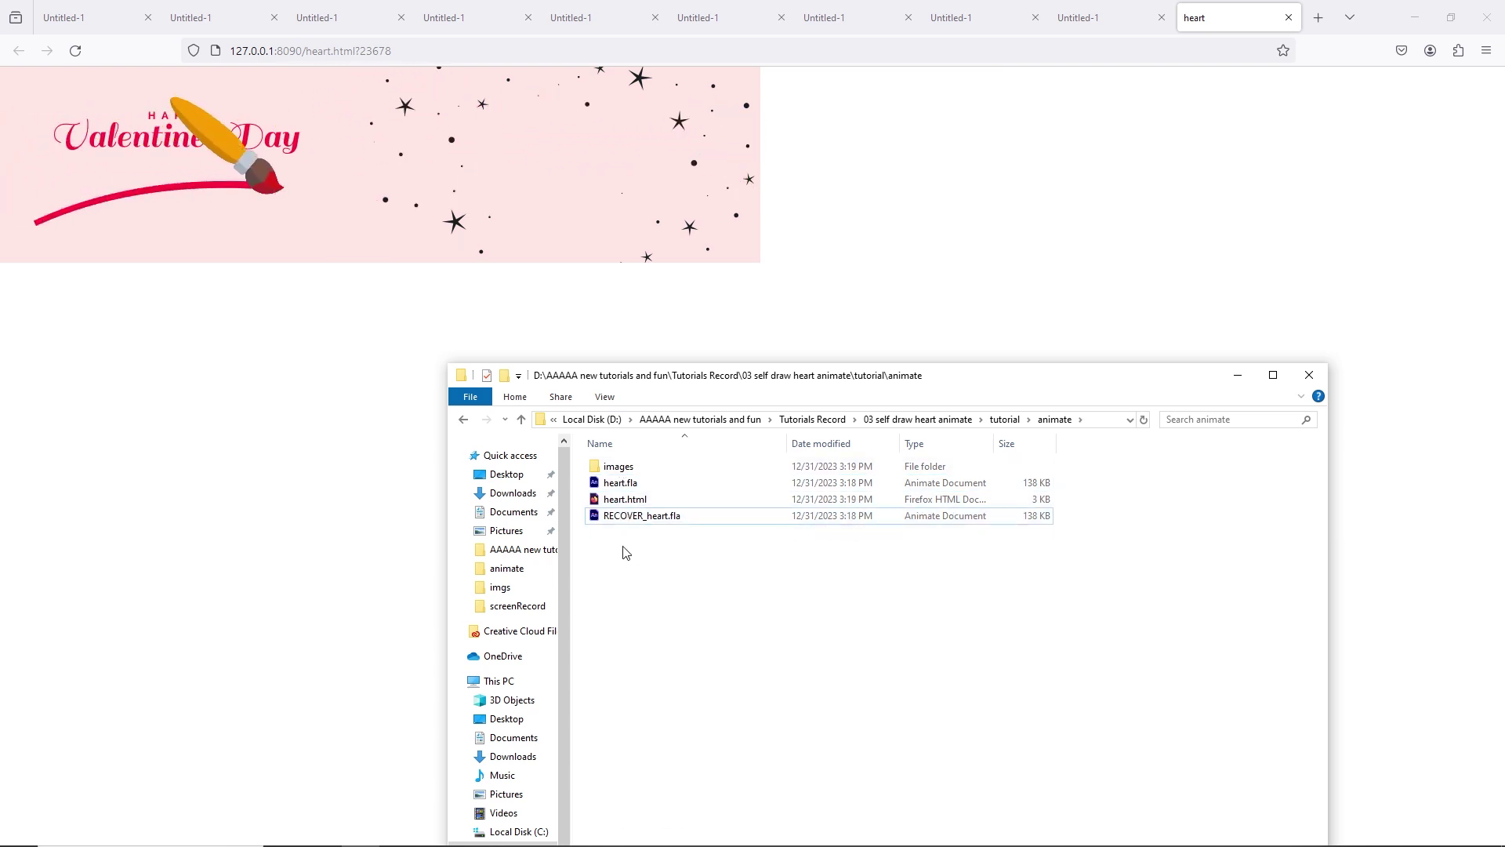
left_click(653, 496)
key("Delete")
left_click(635, 471)
key("Delete")
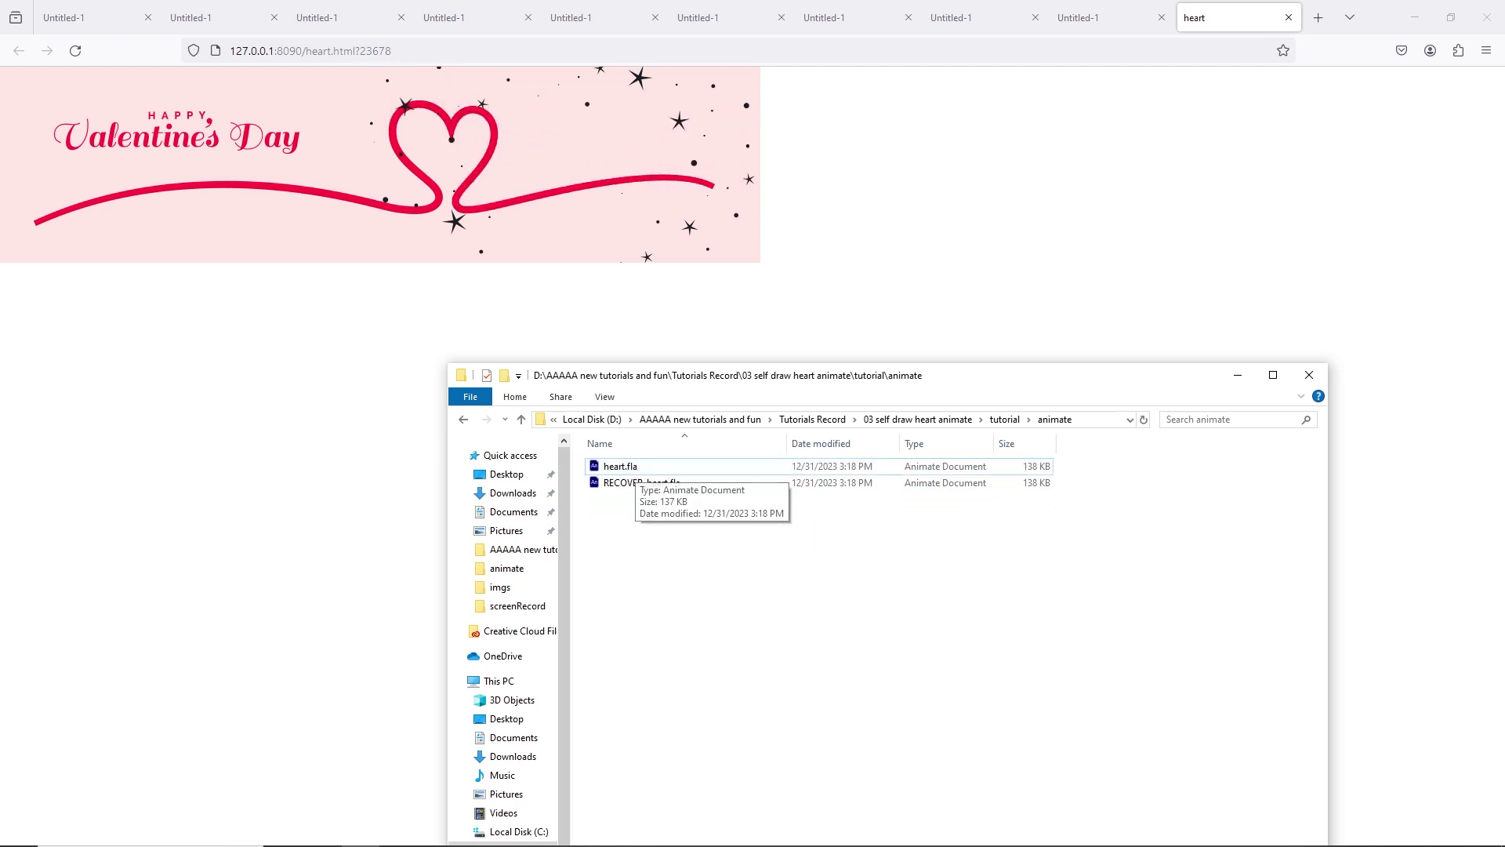
Step: Open Animate's publish settings and browse for the output destination to the animate folder in 03 self draw heart animate\tutorial
left_click(706, 831)
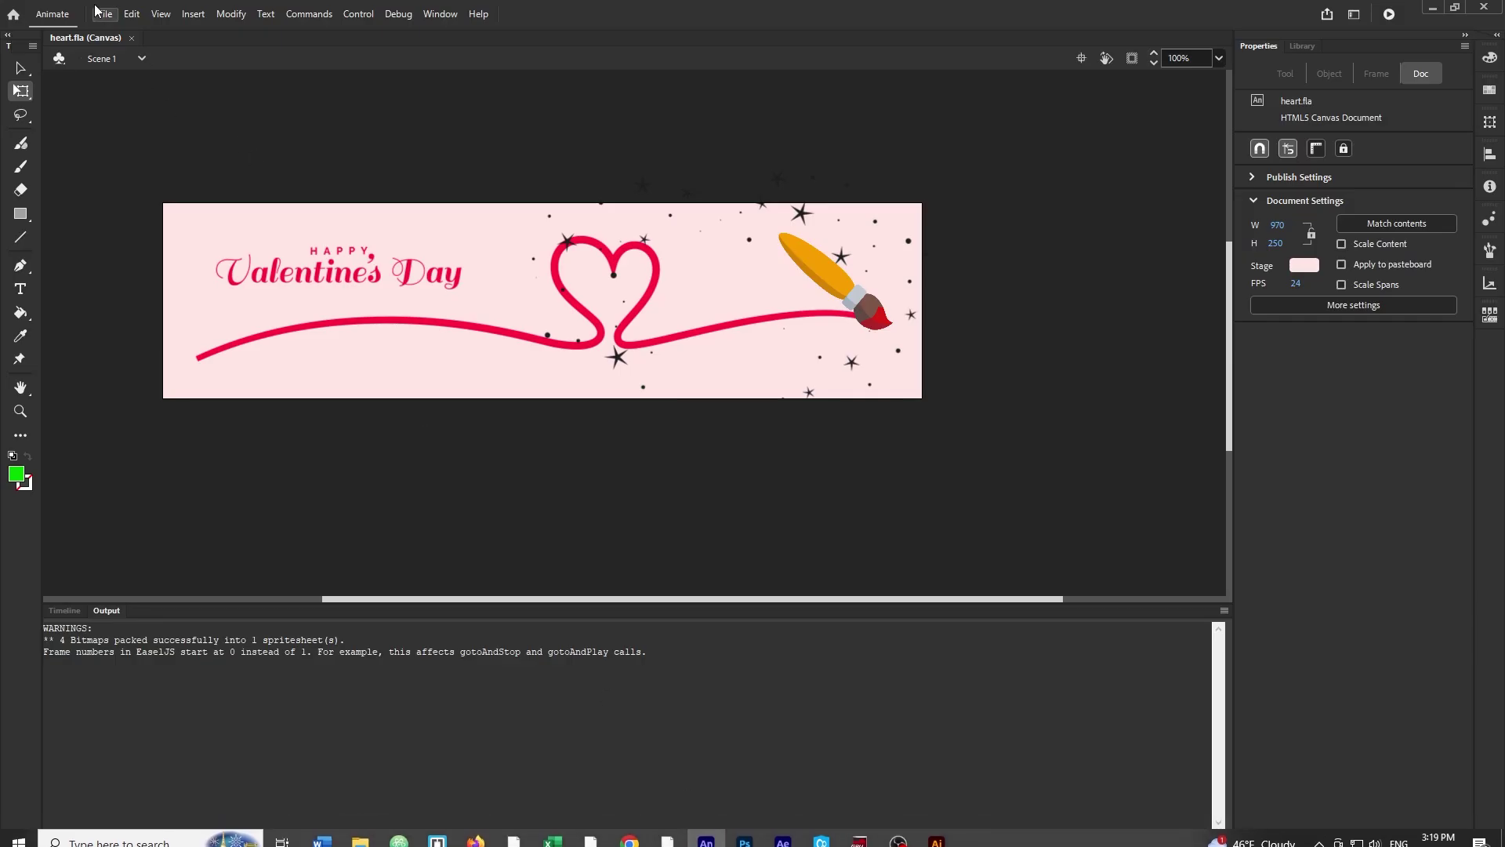
left_click(104, 14)
left_click(186, 308)
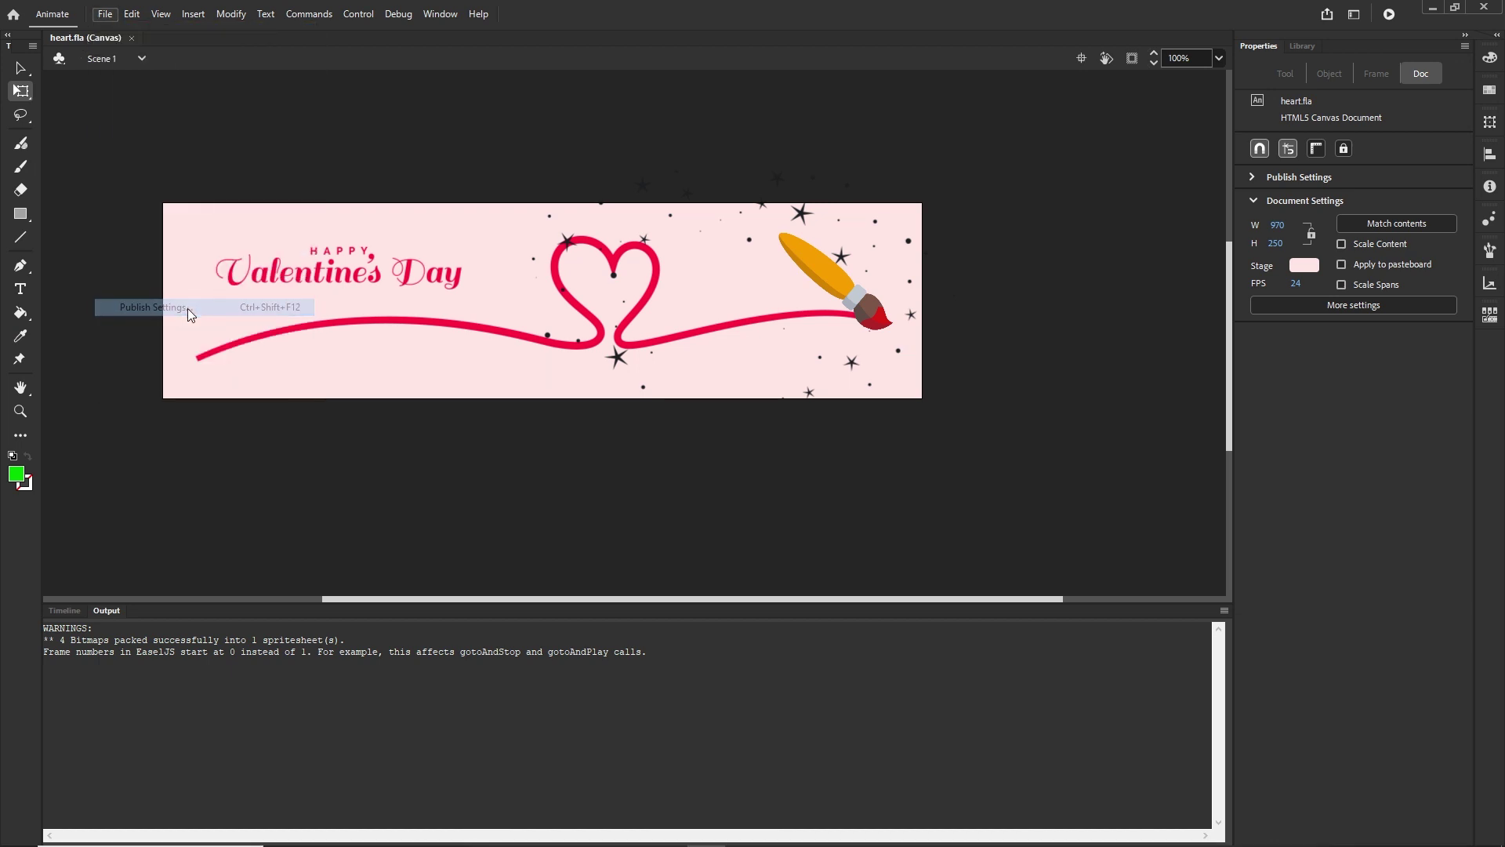
left_click(552, 261)
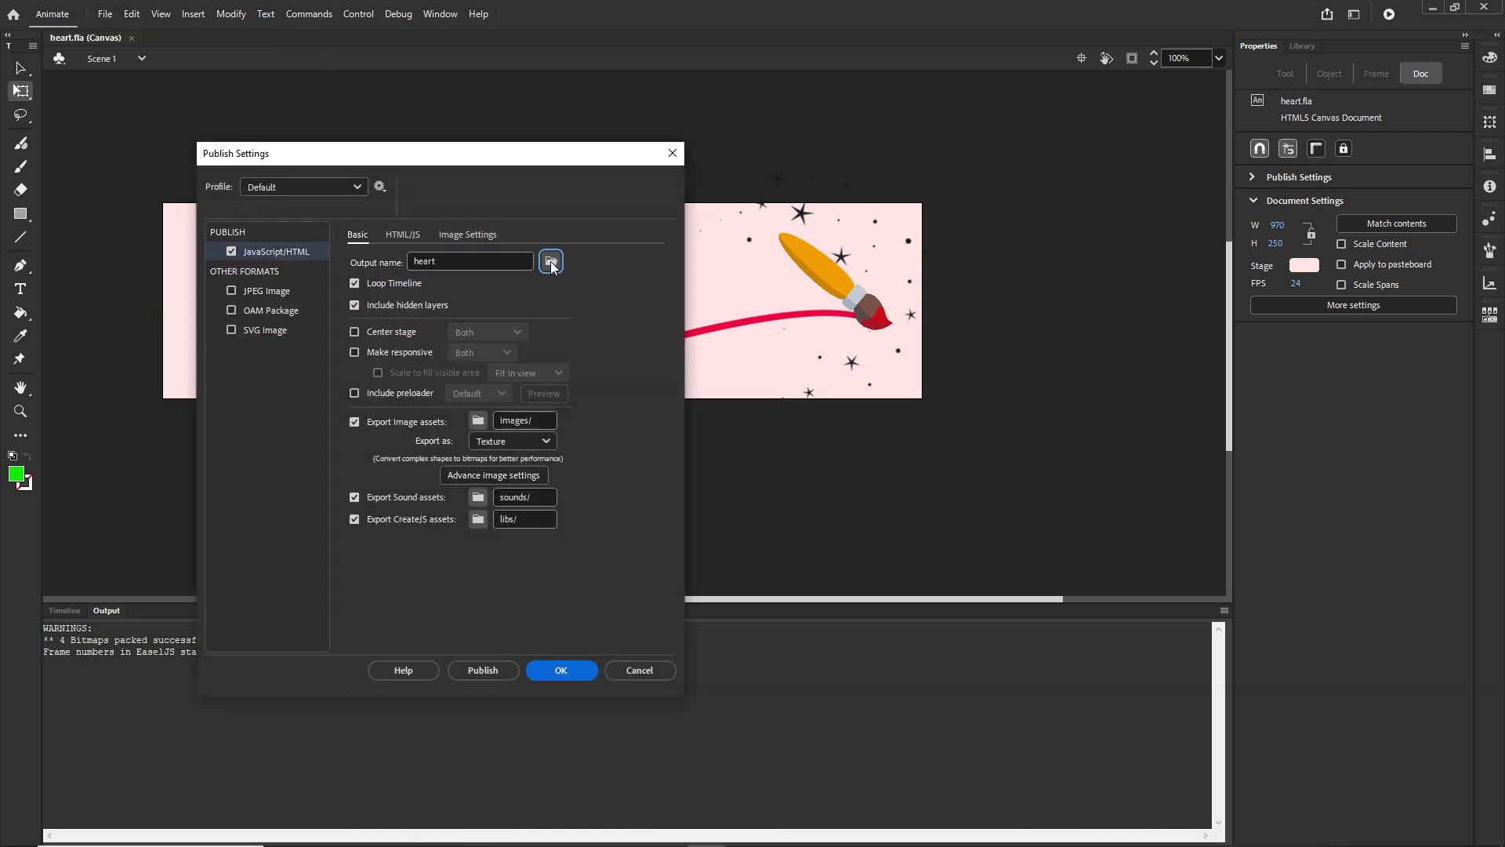
scroll(594, 454, "down", 2)
double_click(607, 377)
double_click(419, 358)
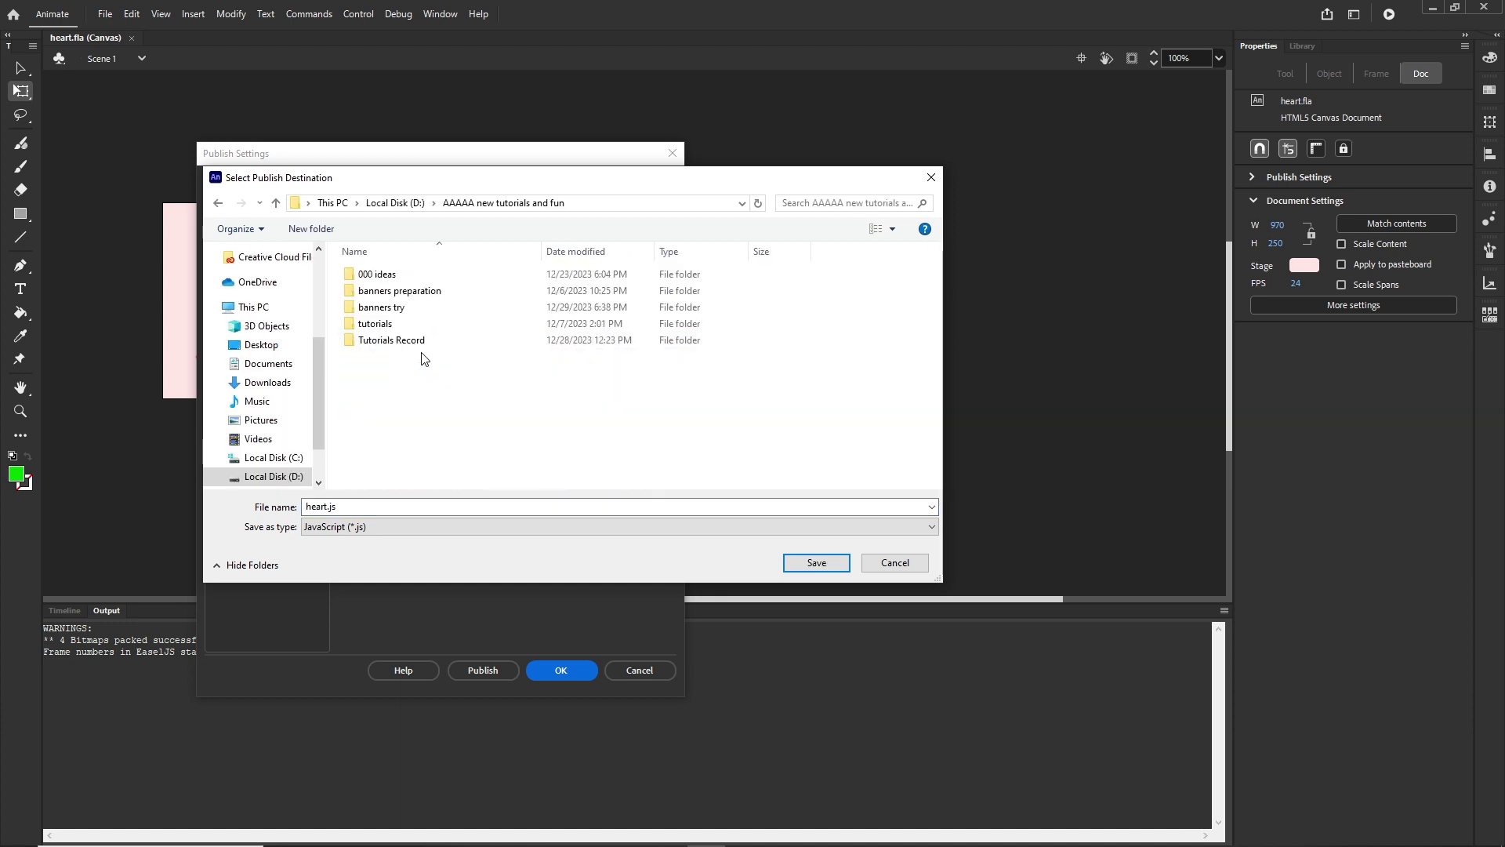
double_click(404, 341)
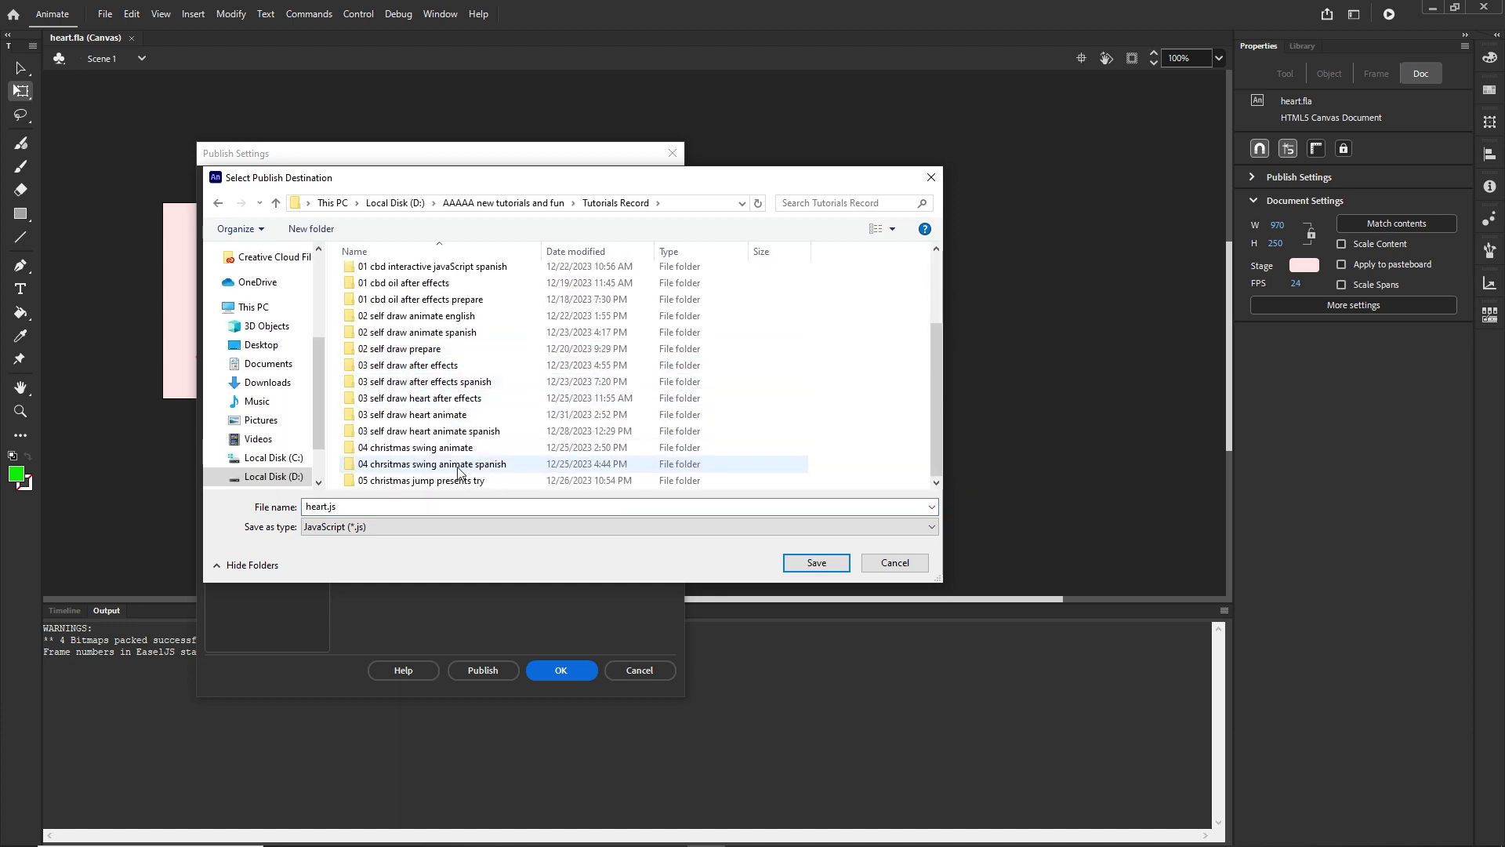
left_click(436, 415)
double_click(436, 415)
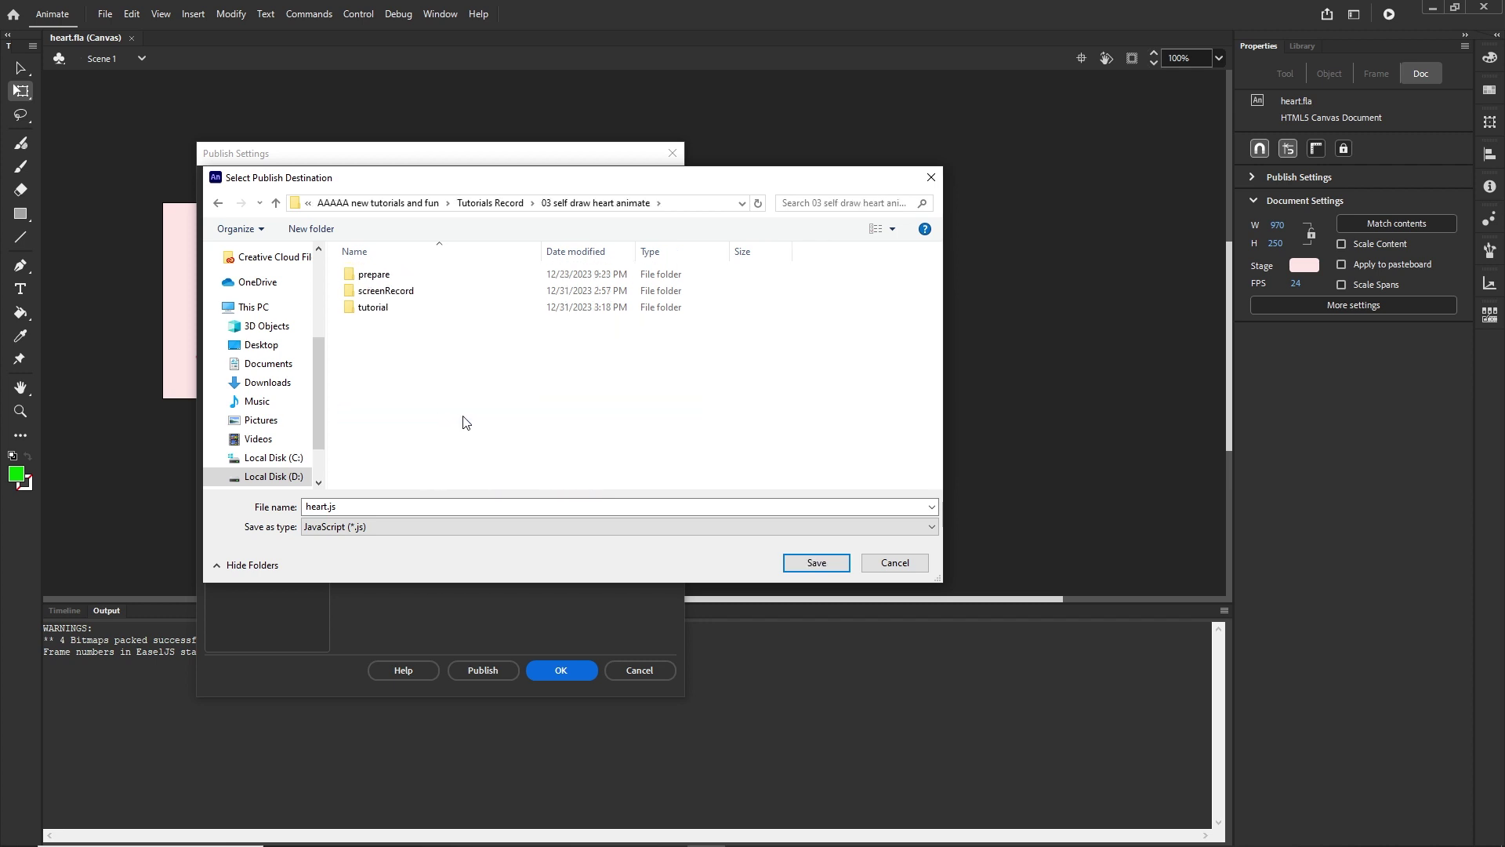
double_click(369, 306)
double_click(375, 273)
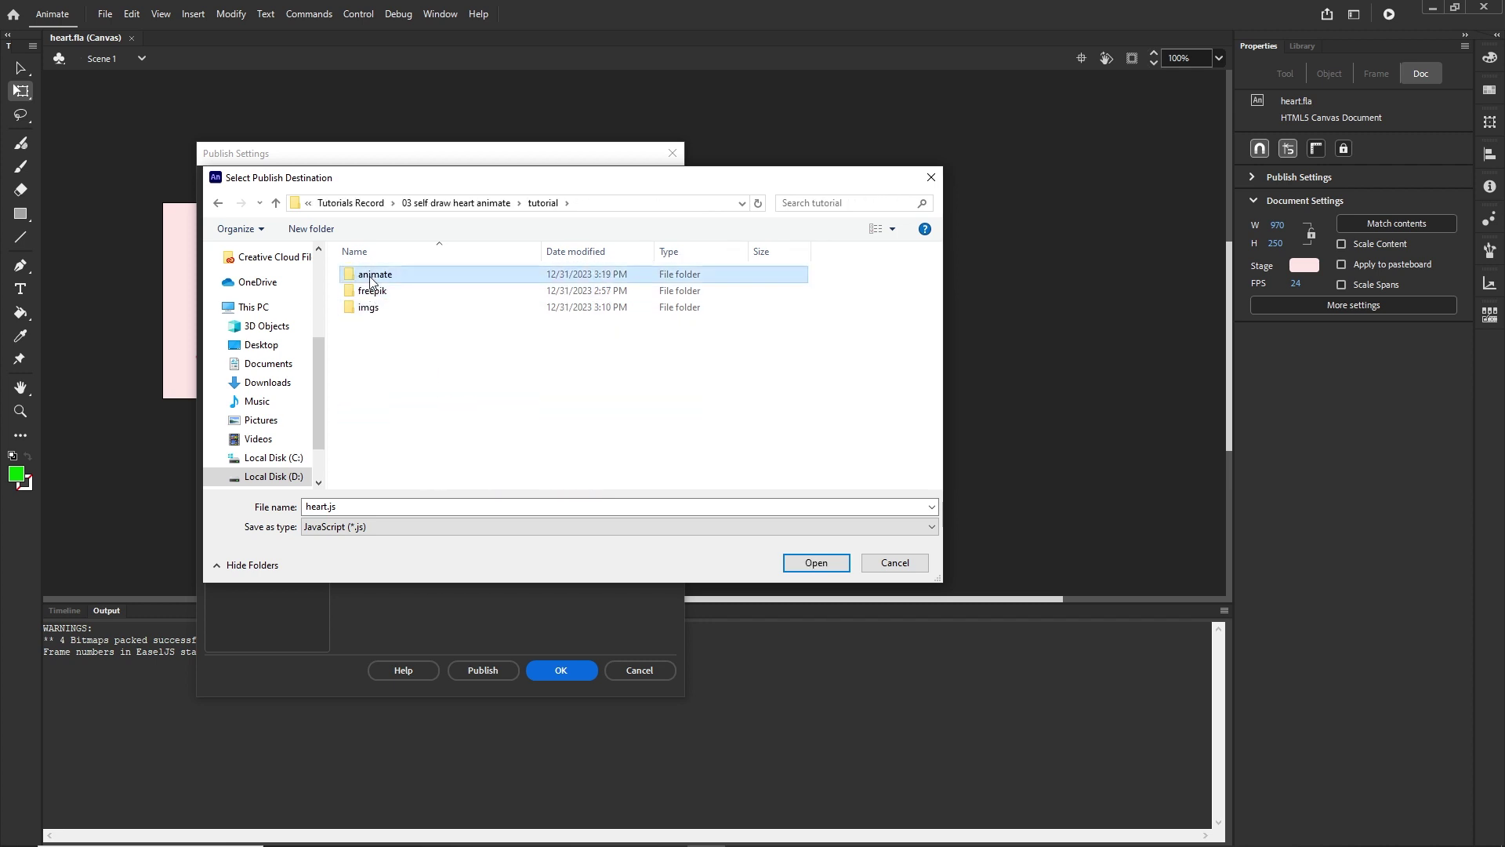
Step: Create a folder named index inside the animate folder, and set heart.js in it as the publish destination
right_click(369, 293)
mouse_move(488, 501)
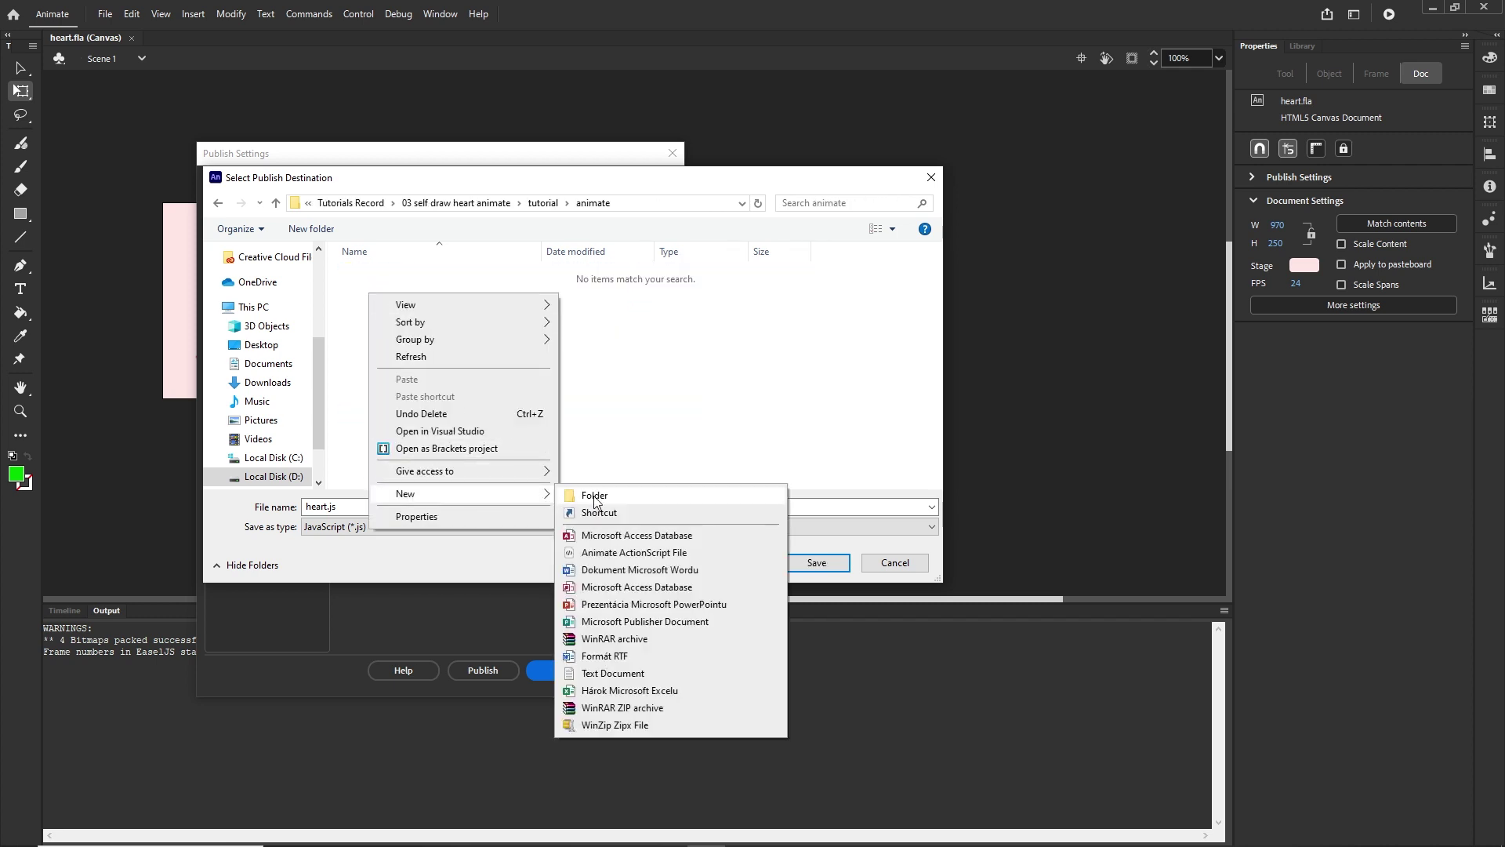
left_click(619, 491)
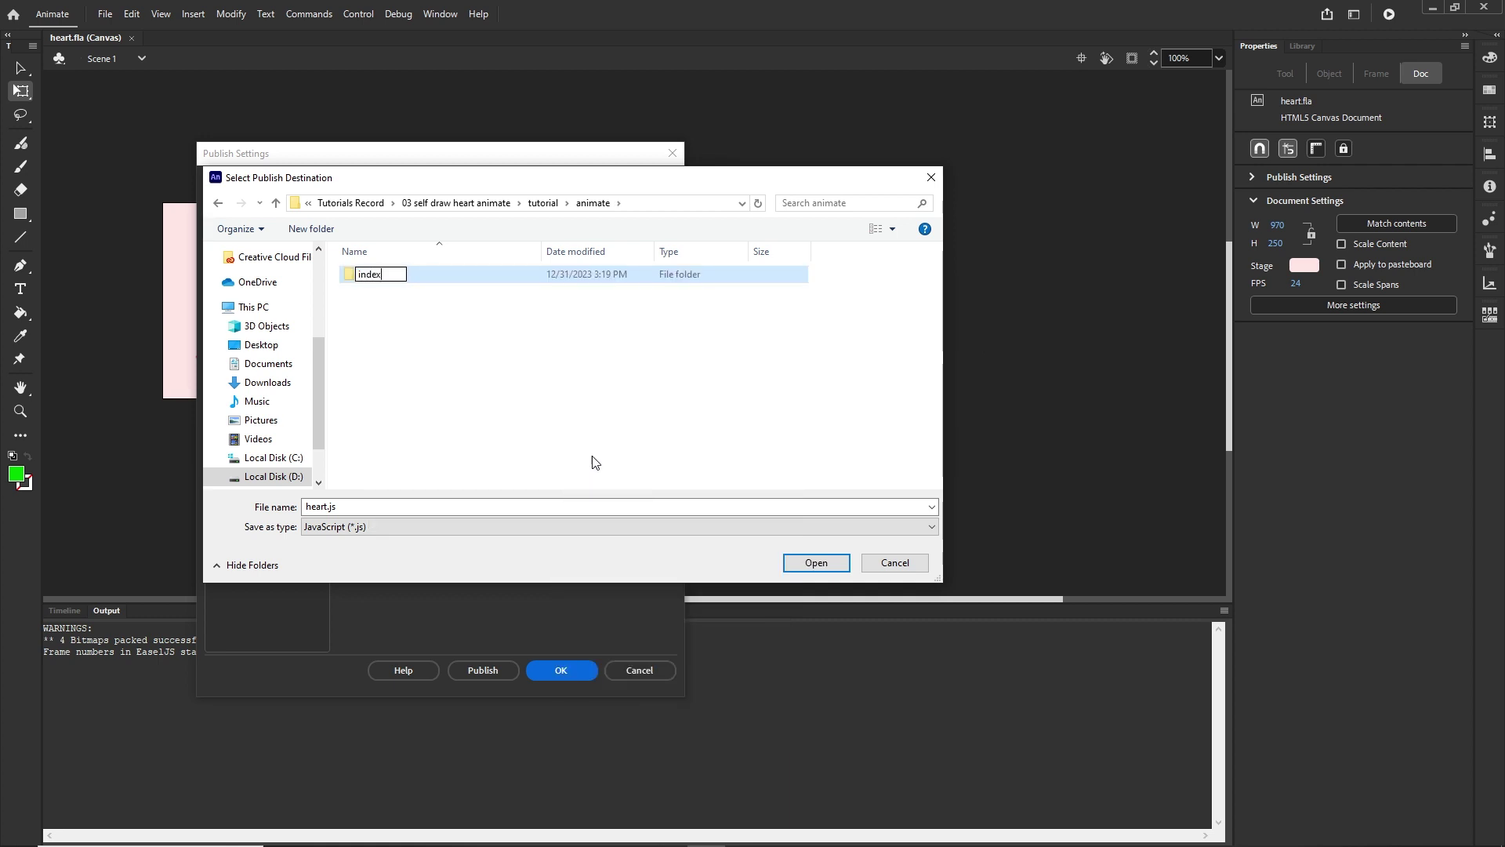
type("index")
key("Return")
double_click(374, 276)
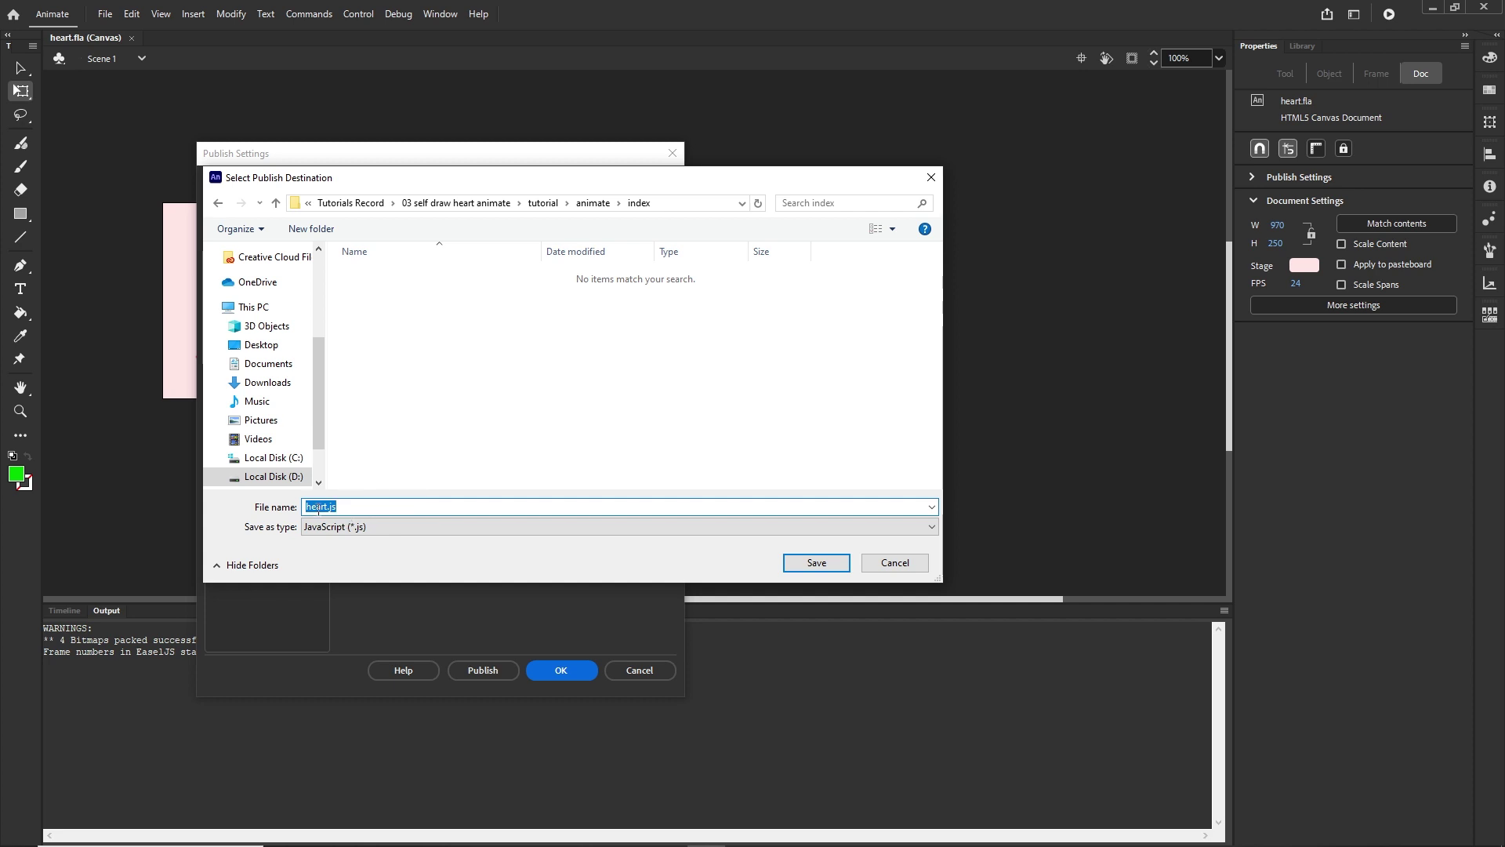
left_click(824, 565)
left_click(579, 675)
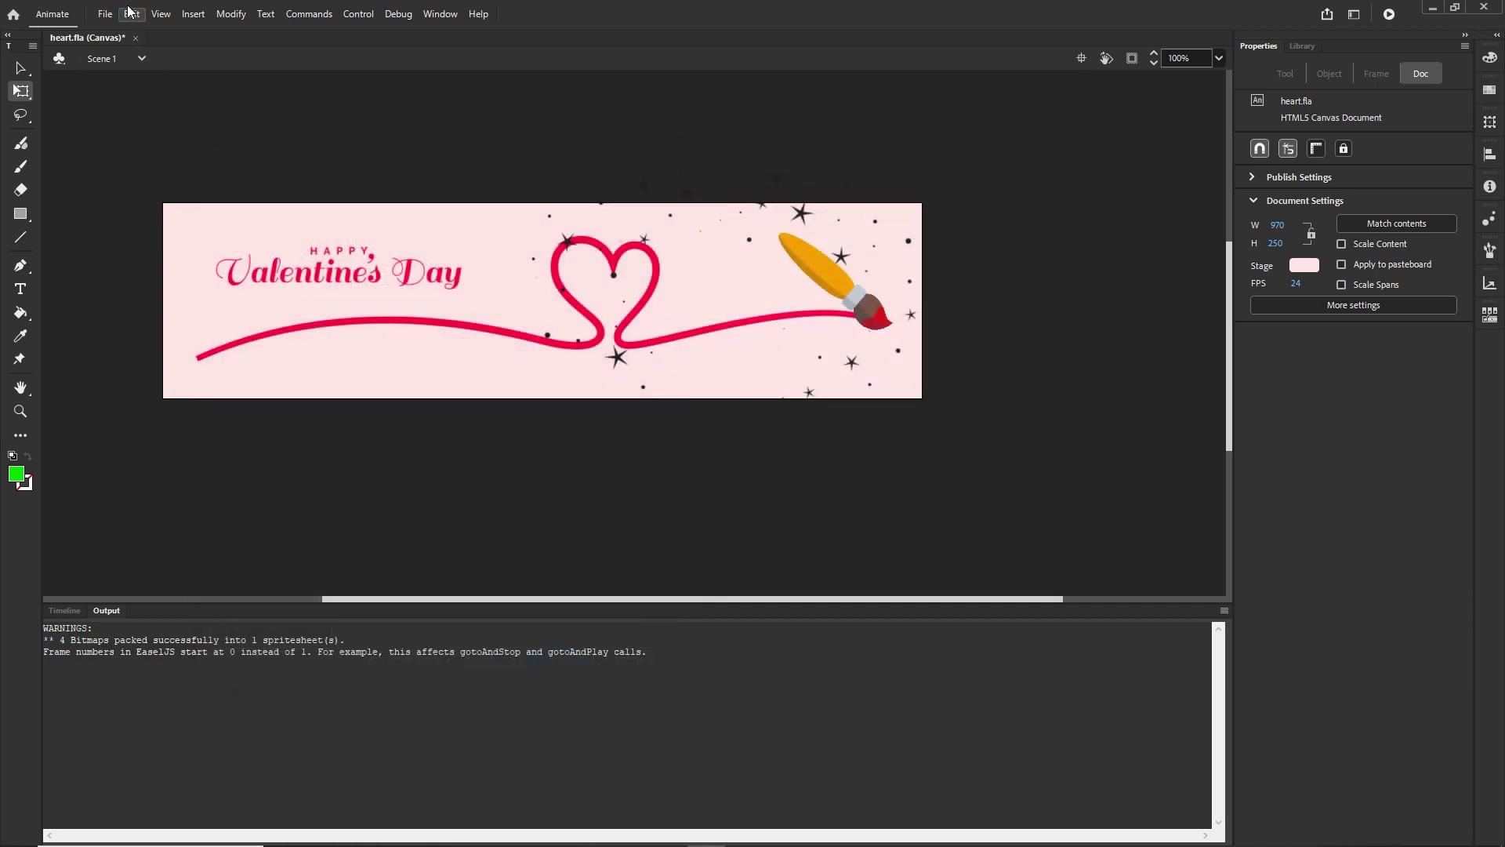
Step: Publish the banner, and open heart.html from the index folder to view it in the browser
left_click(102, 15)
left_click(136, 326)
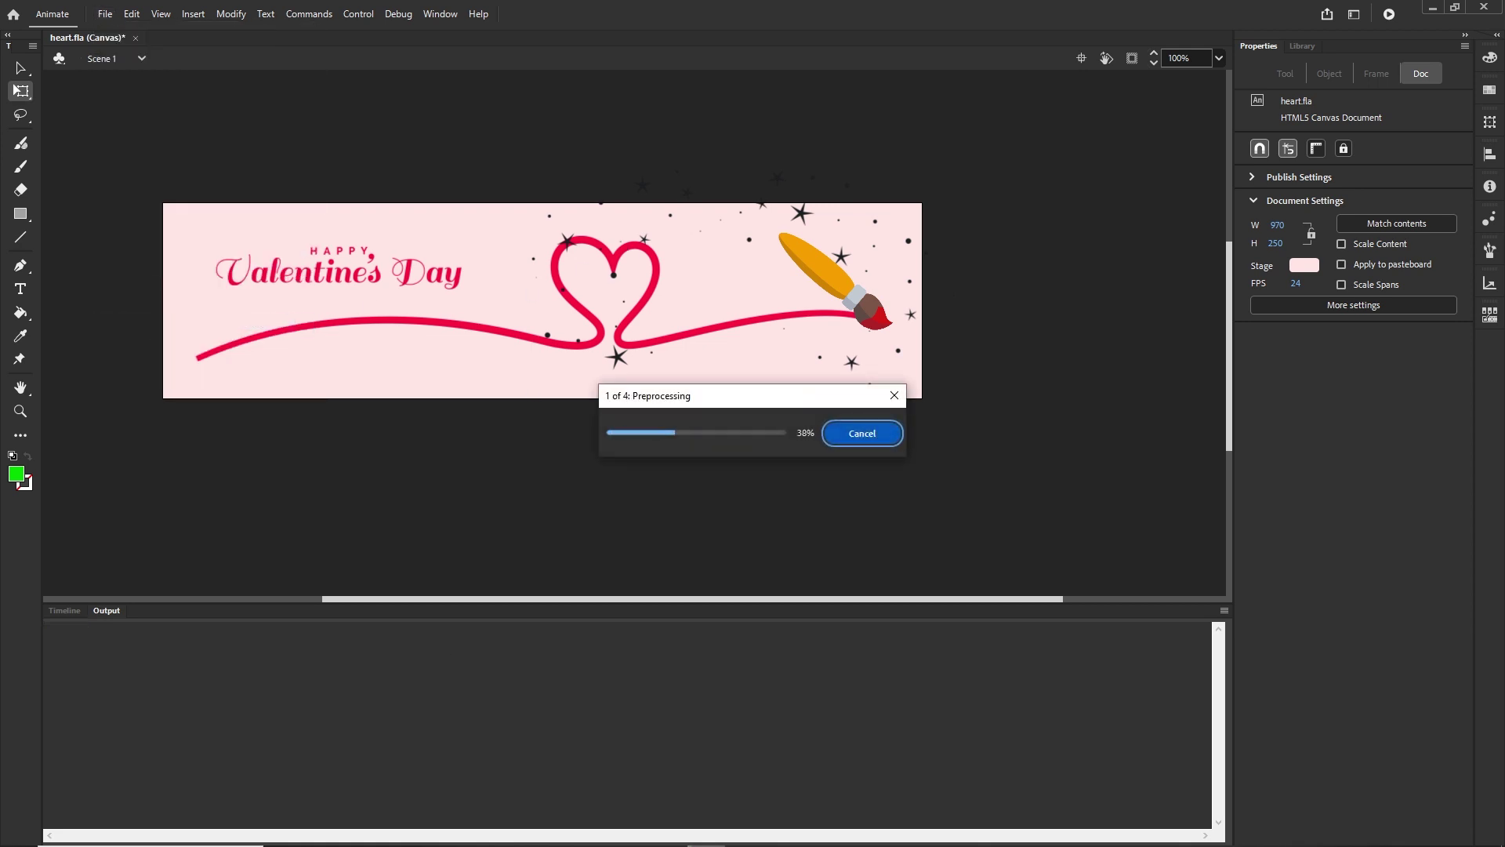
left_click(359, 831)
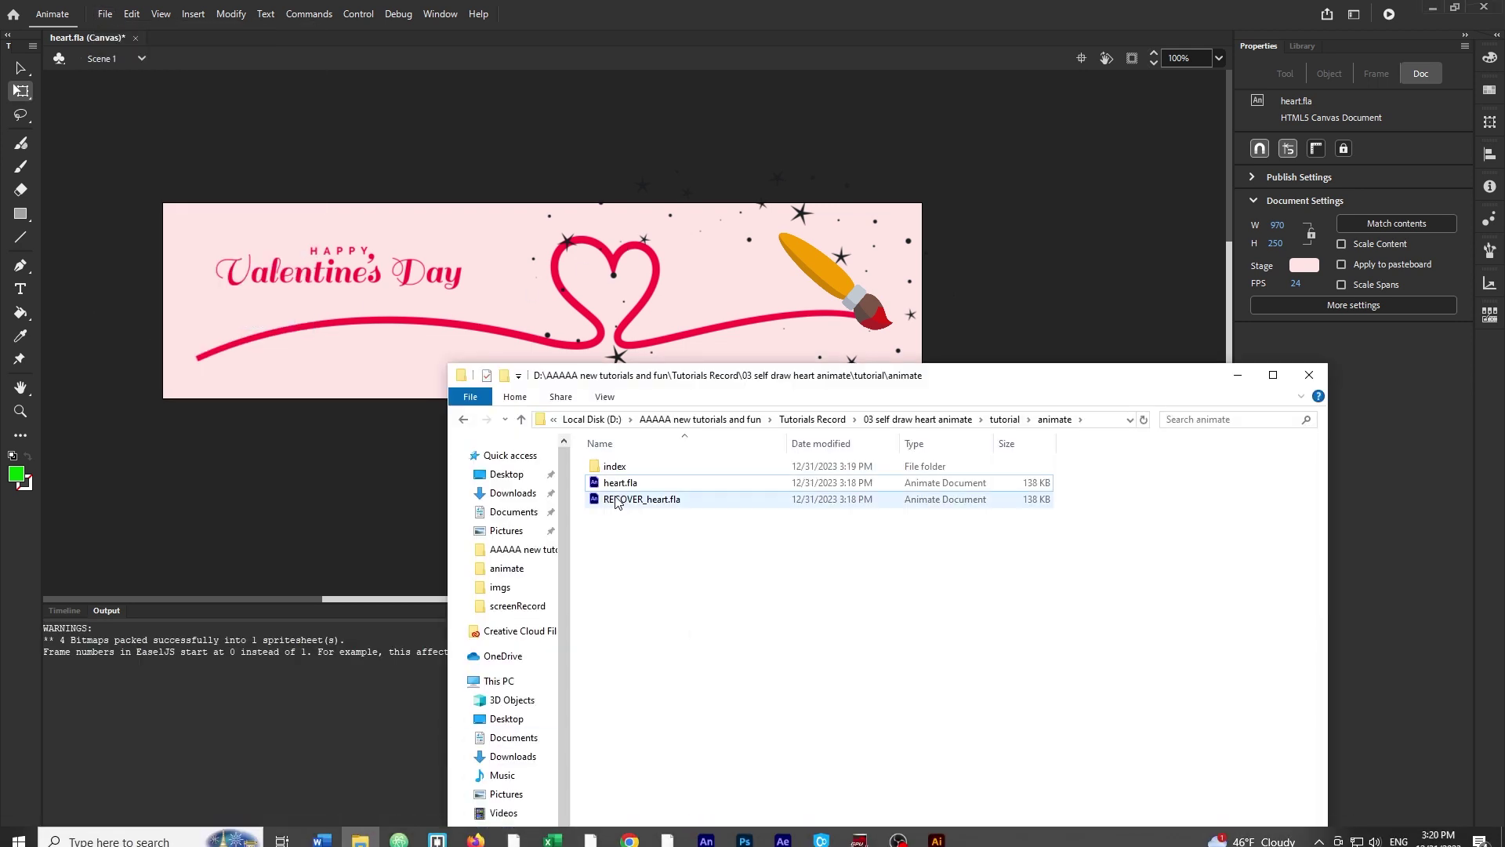
double_click(607, 467)
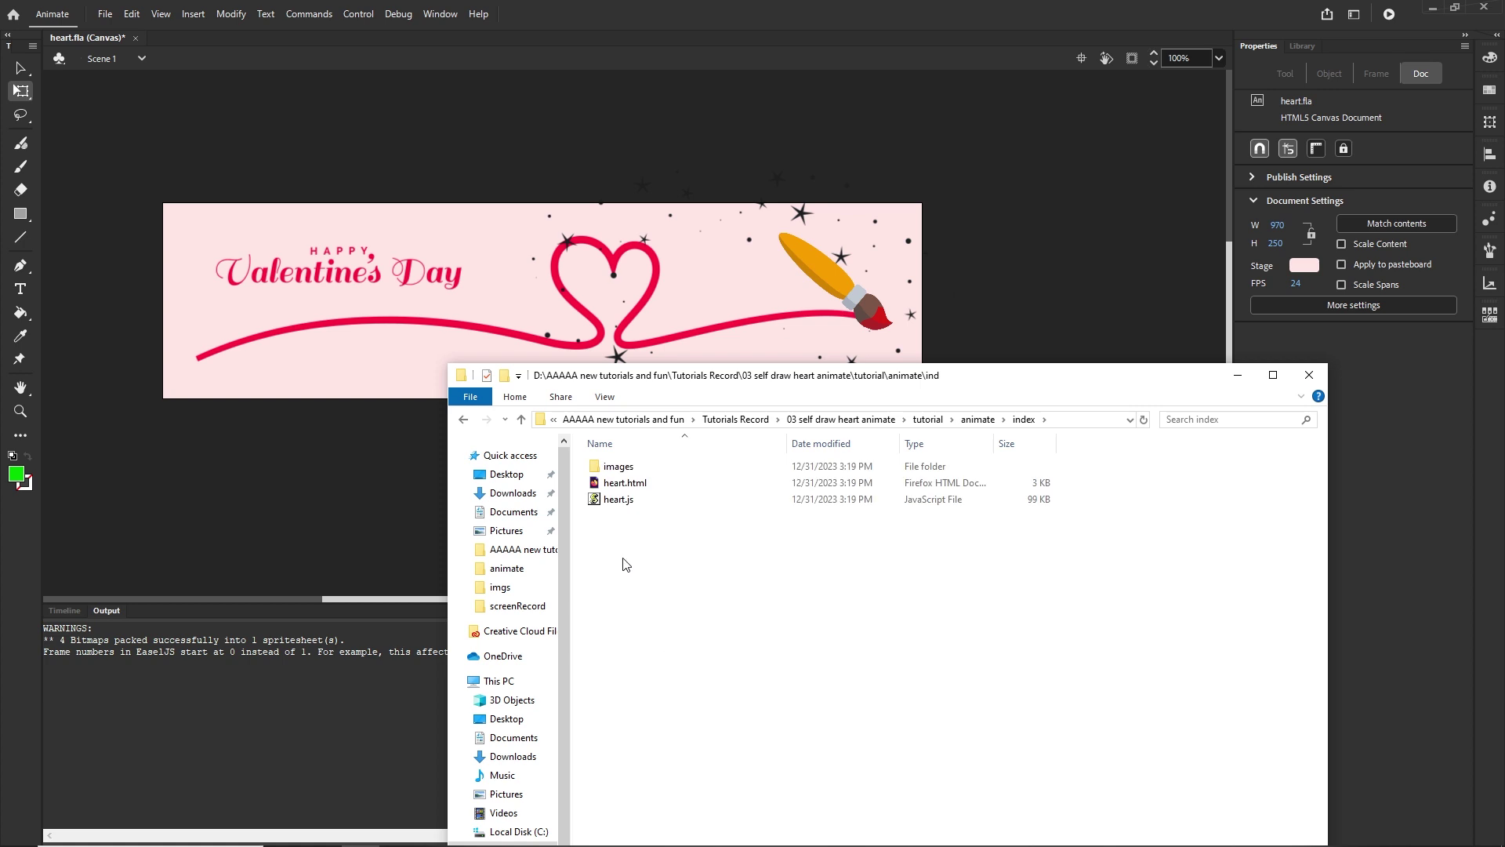
double_click(598, 485)
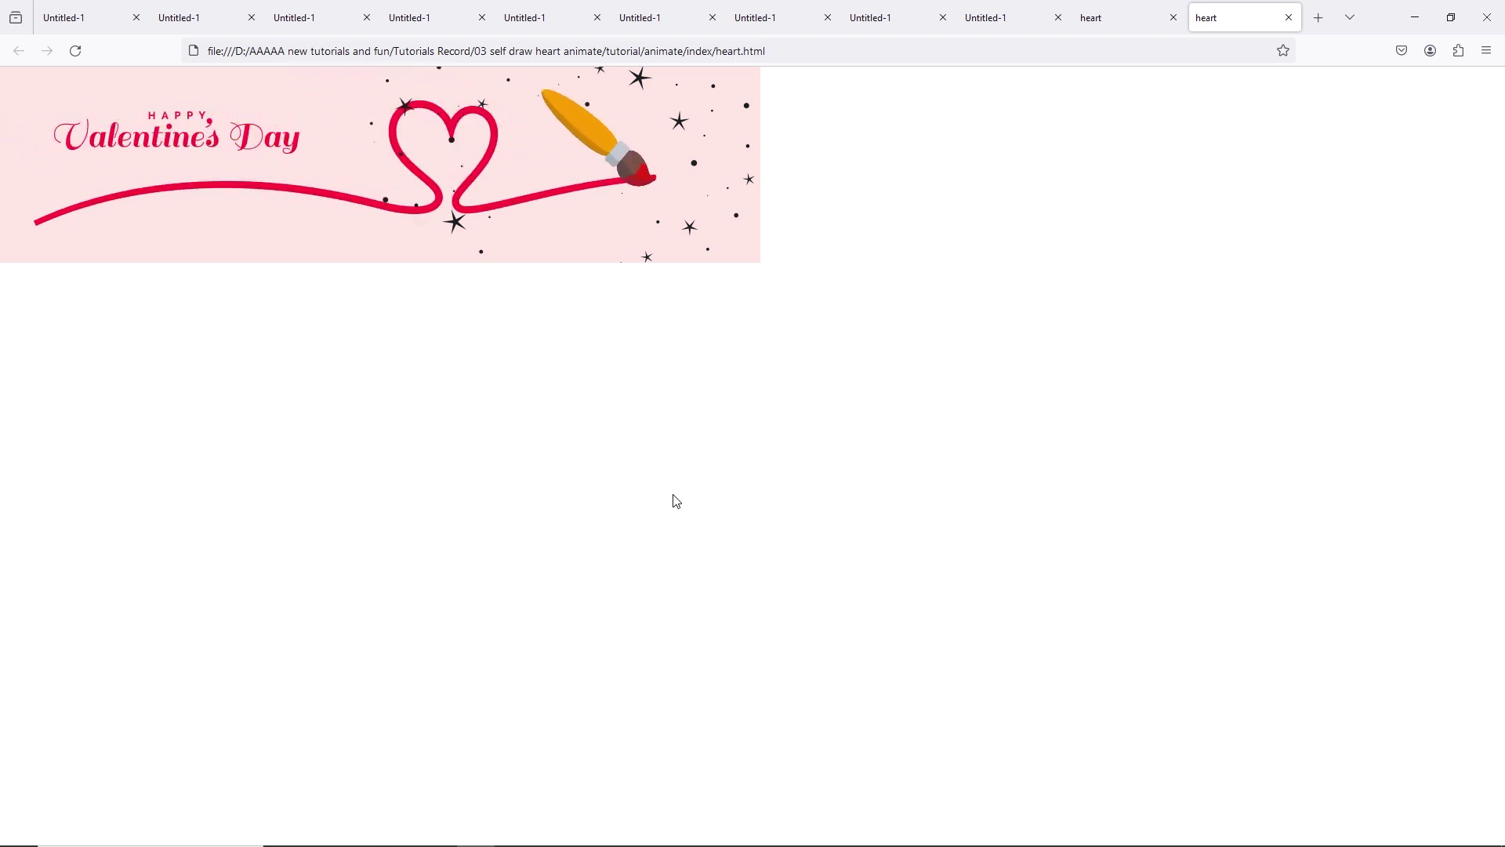
mouse_move(646, 835)
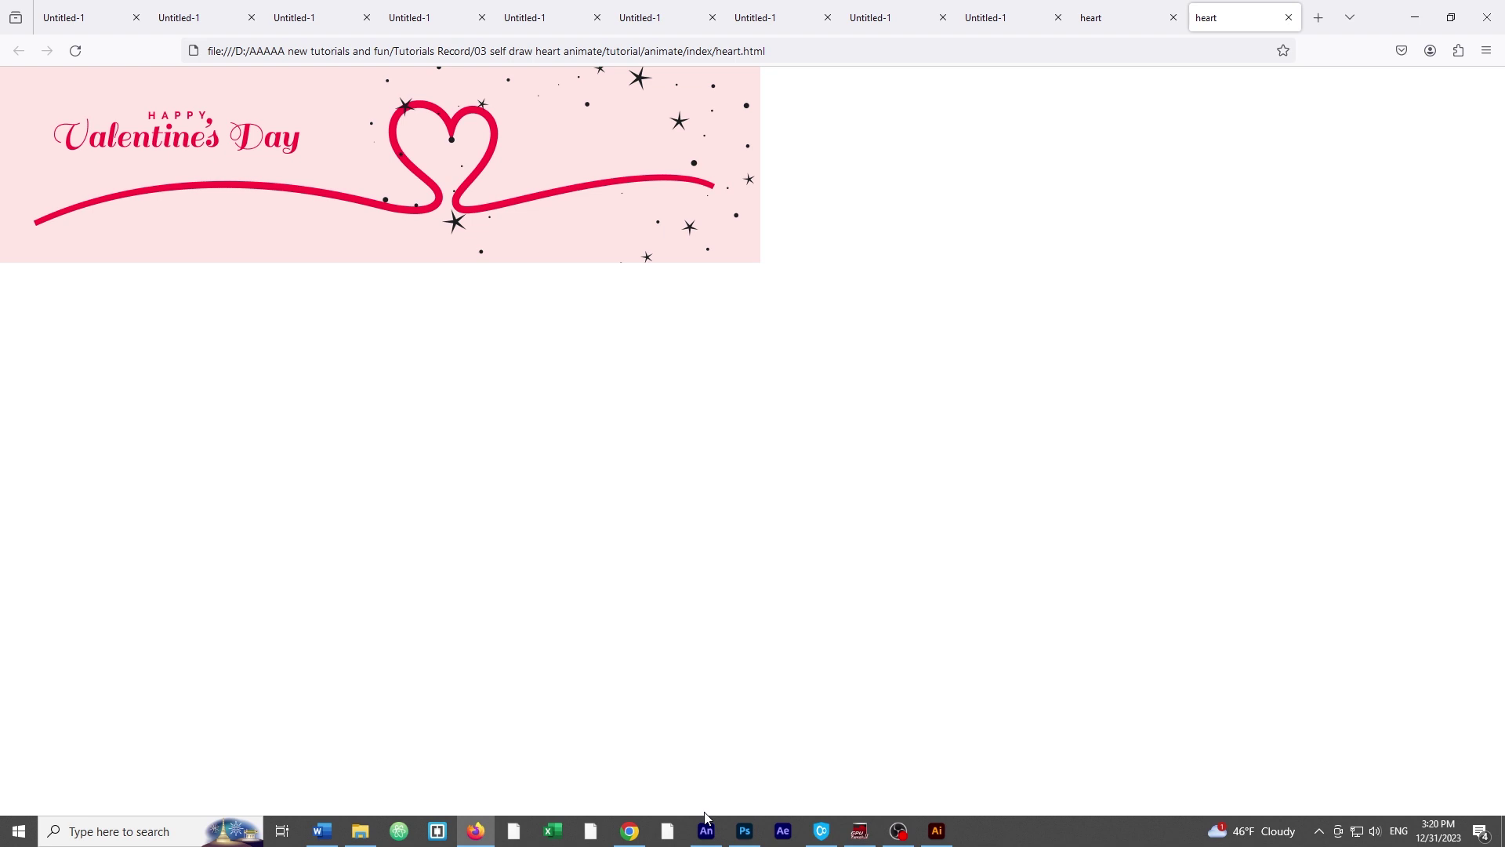